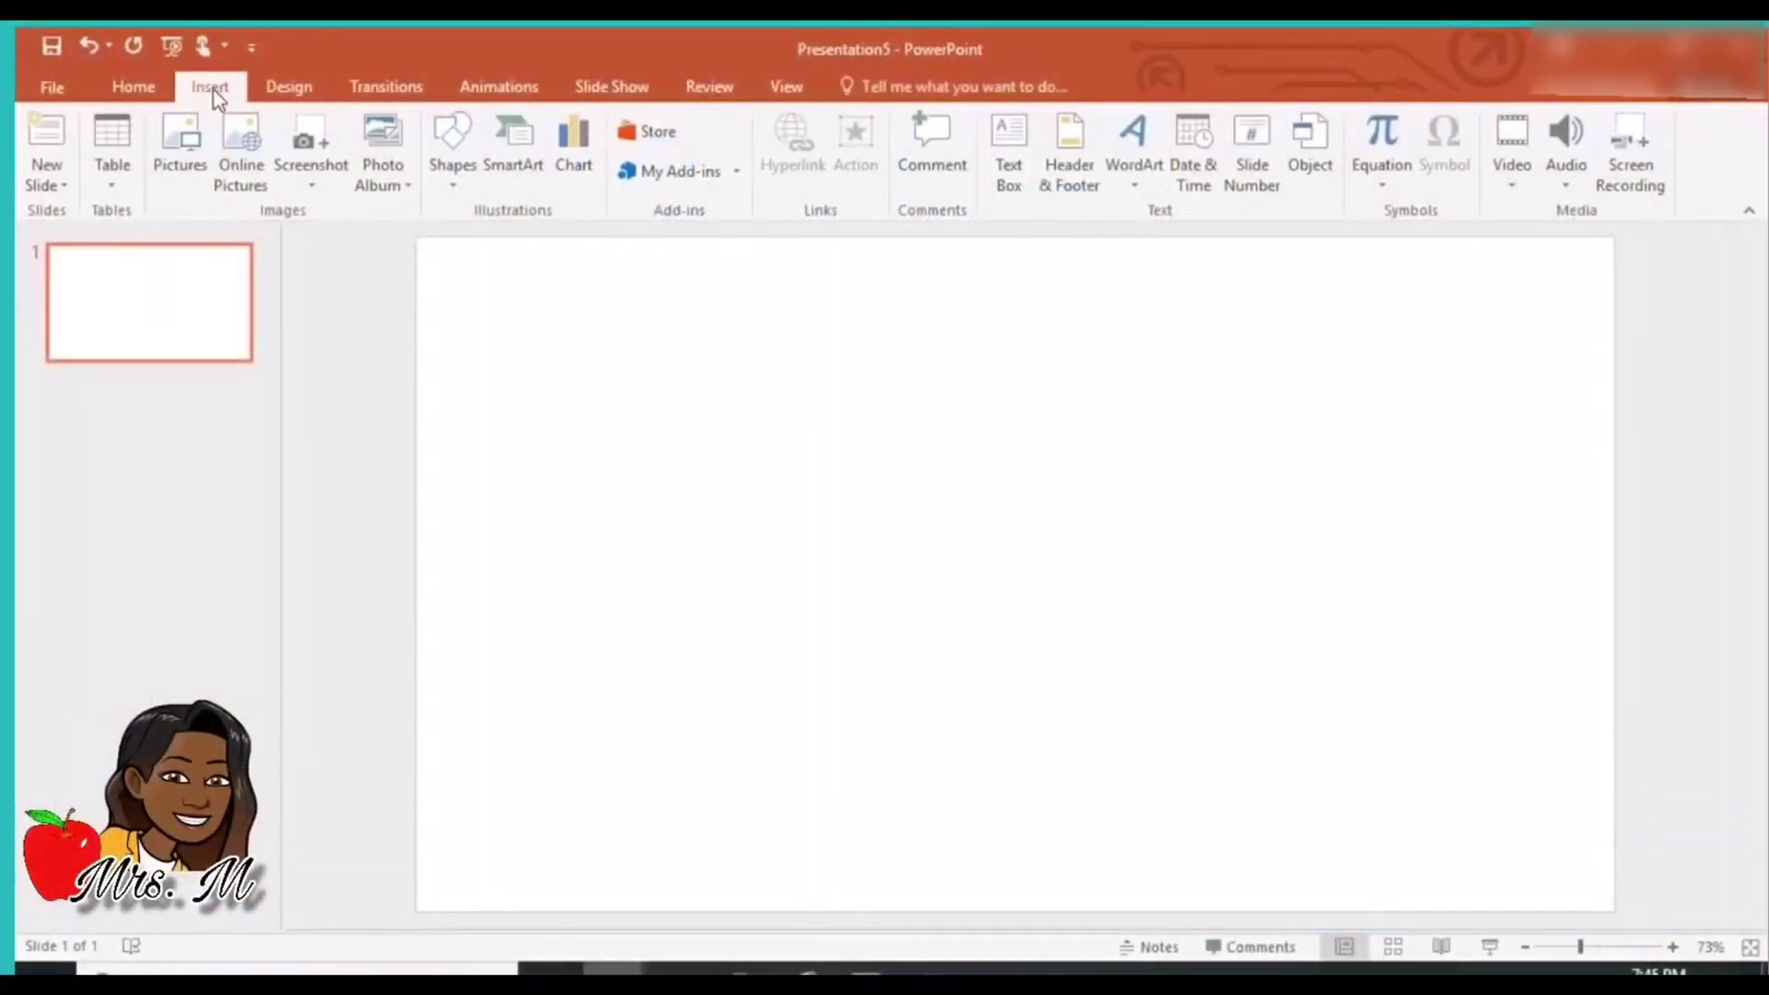
Search online pictures on Bing for 'floor and wall'.
left_click(240, 127)
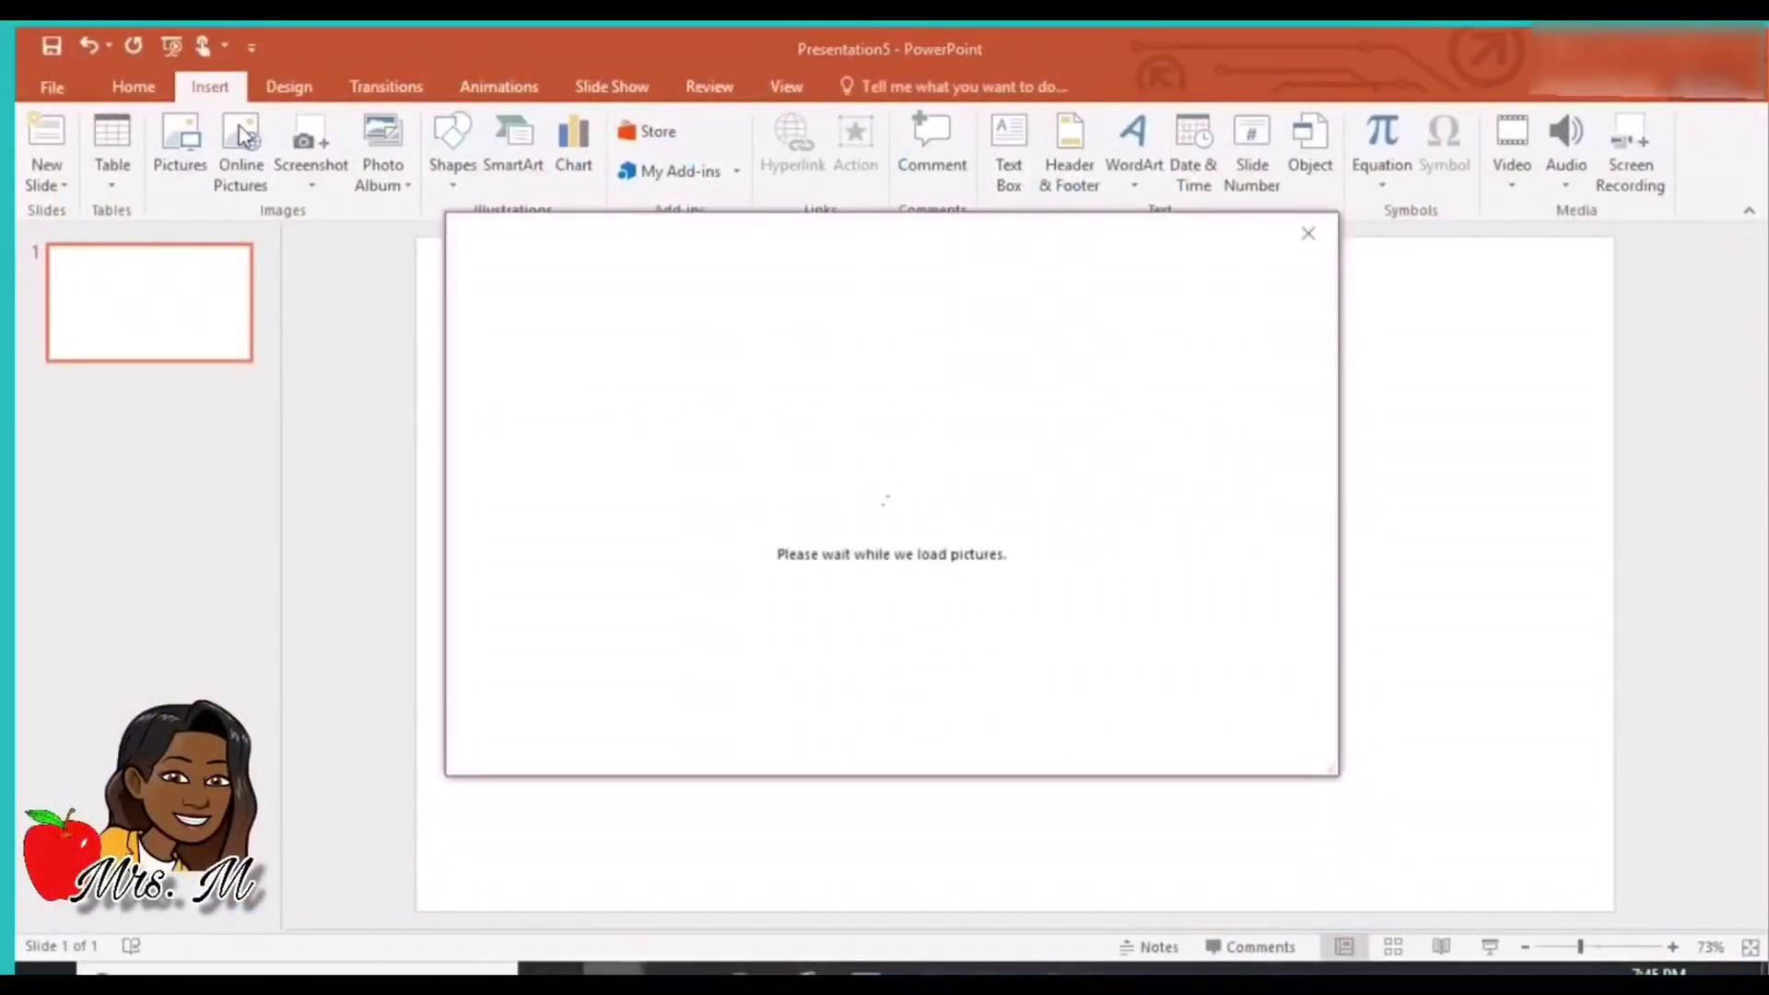
left_click(1017, 358)
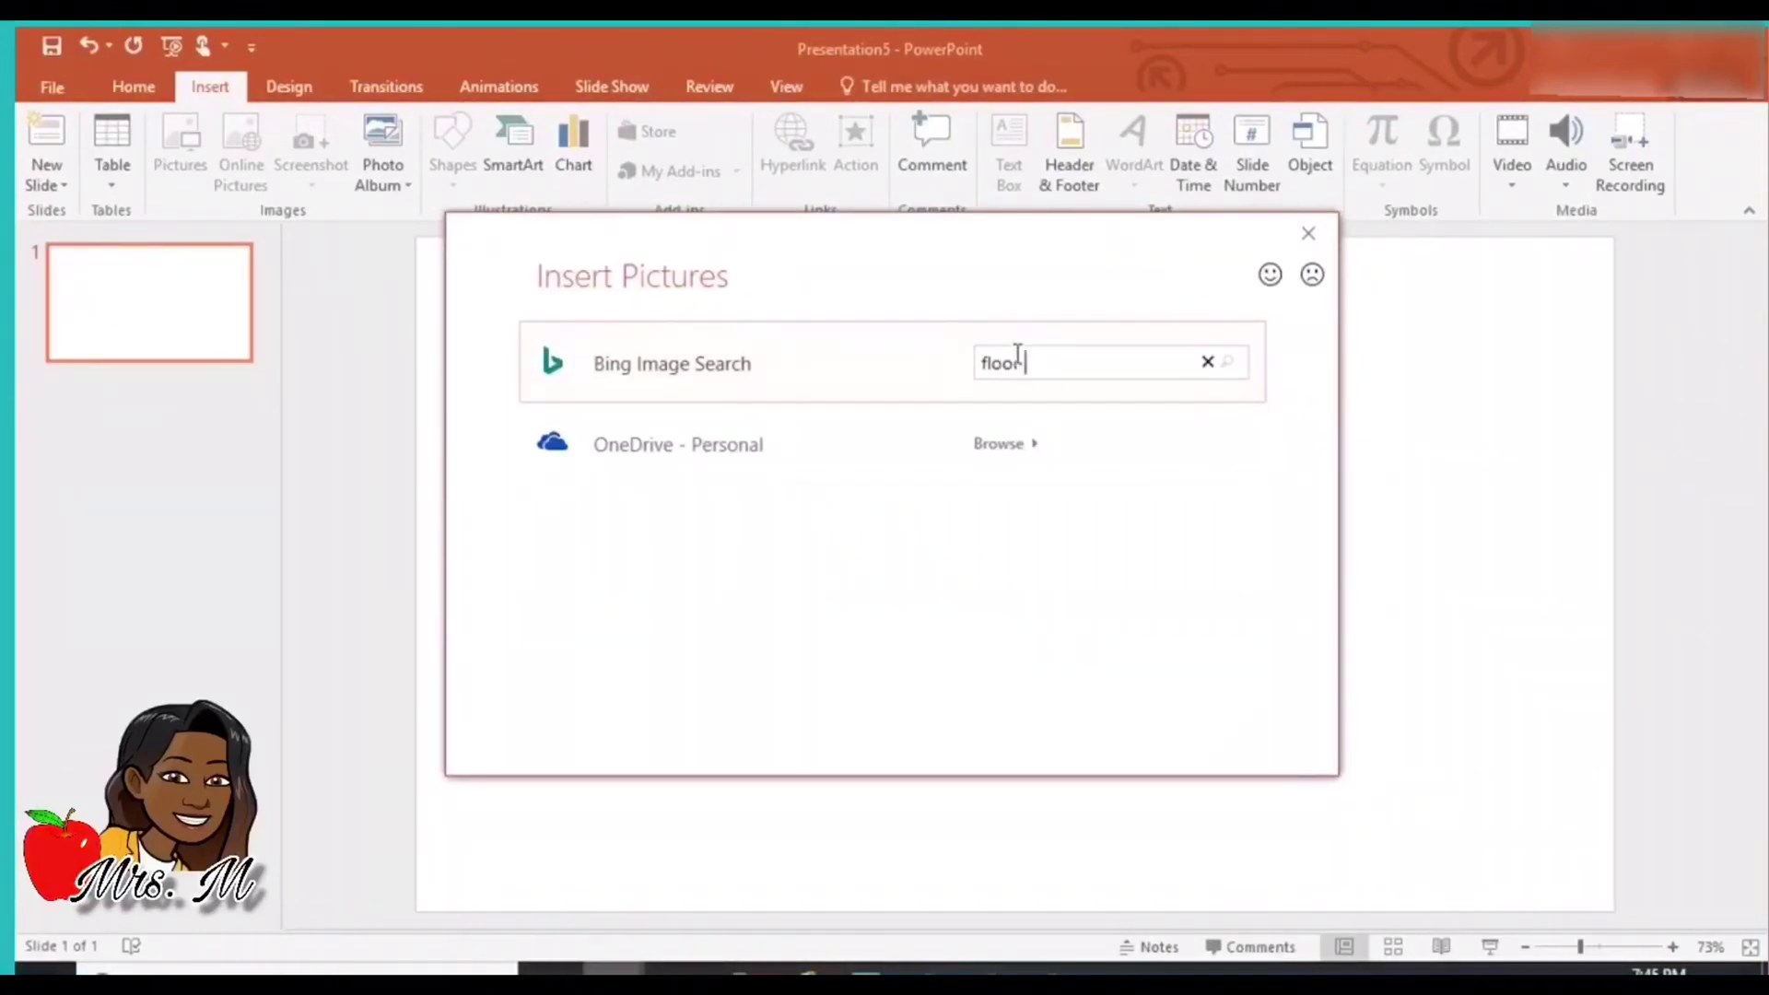
type("floor and wall background")
key("Return")
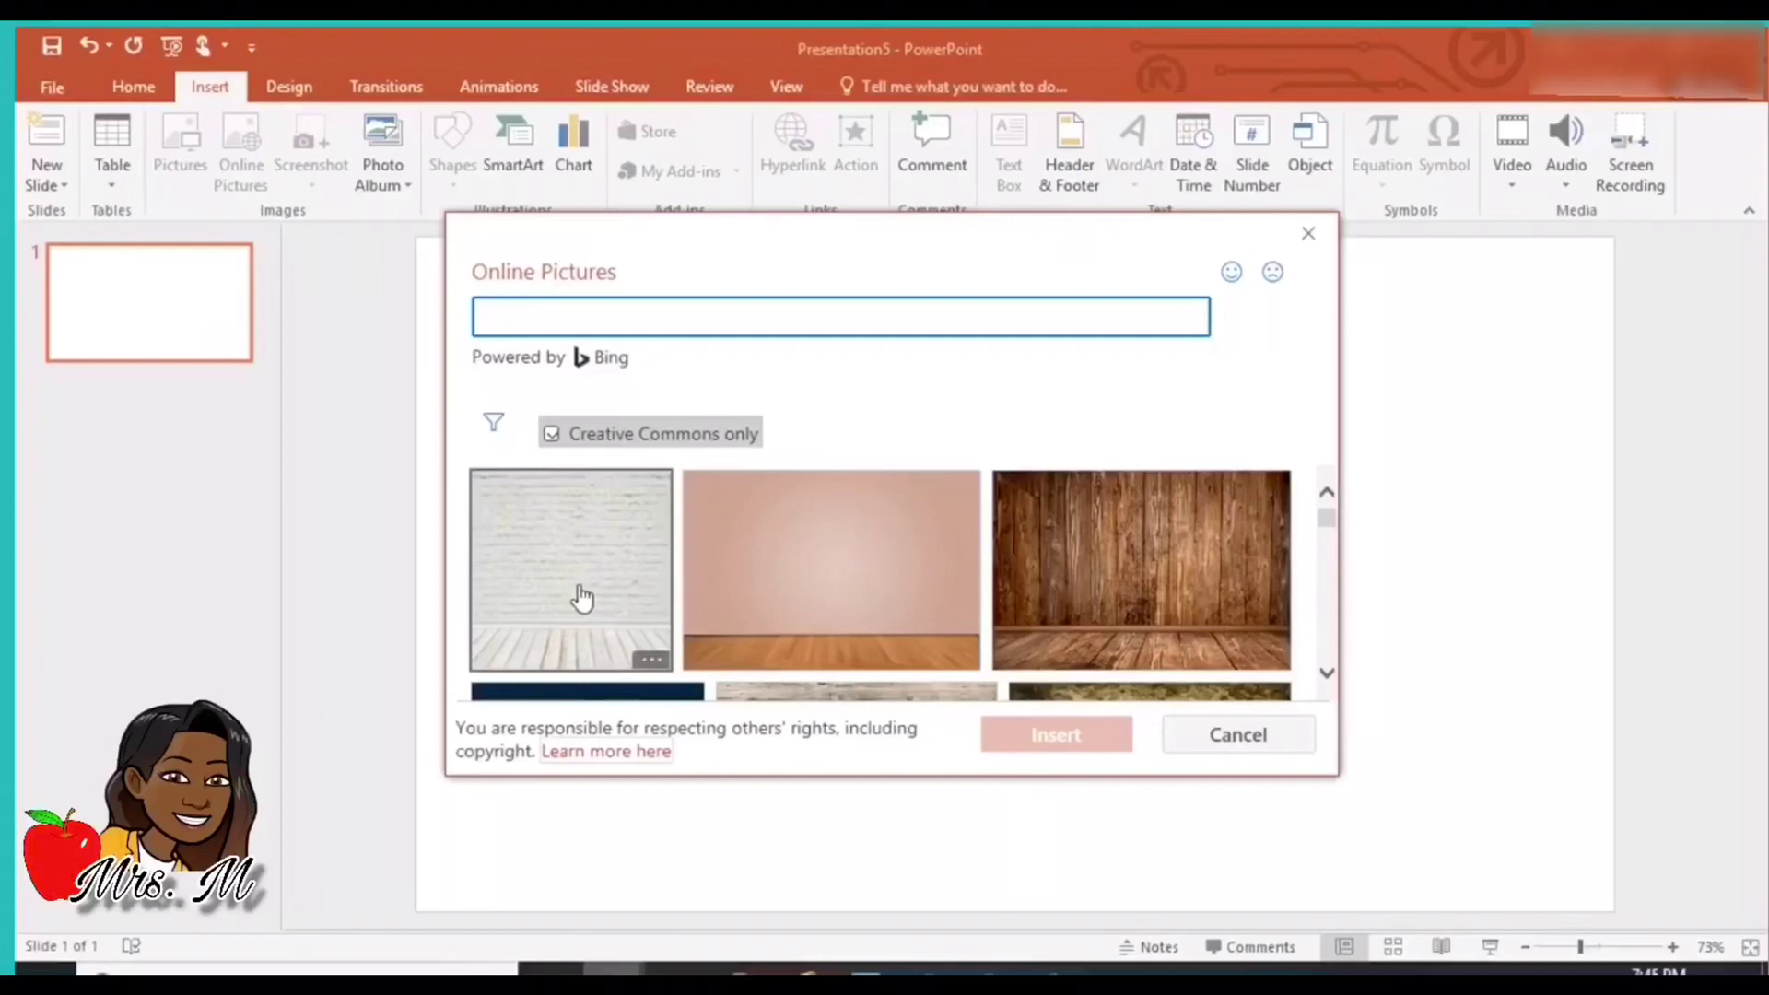
Insert the light-blue wall and wooden-floor image onto the first slide.
scroll(925, 597, "down", 3)
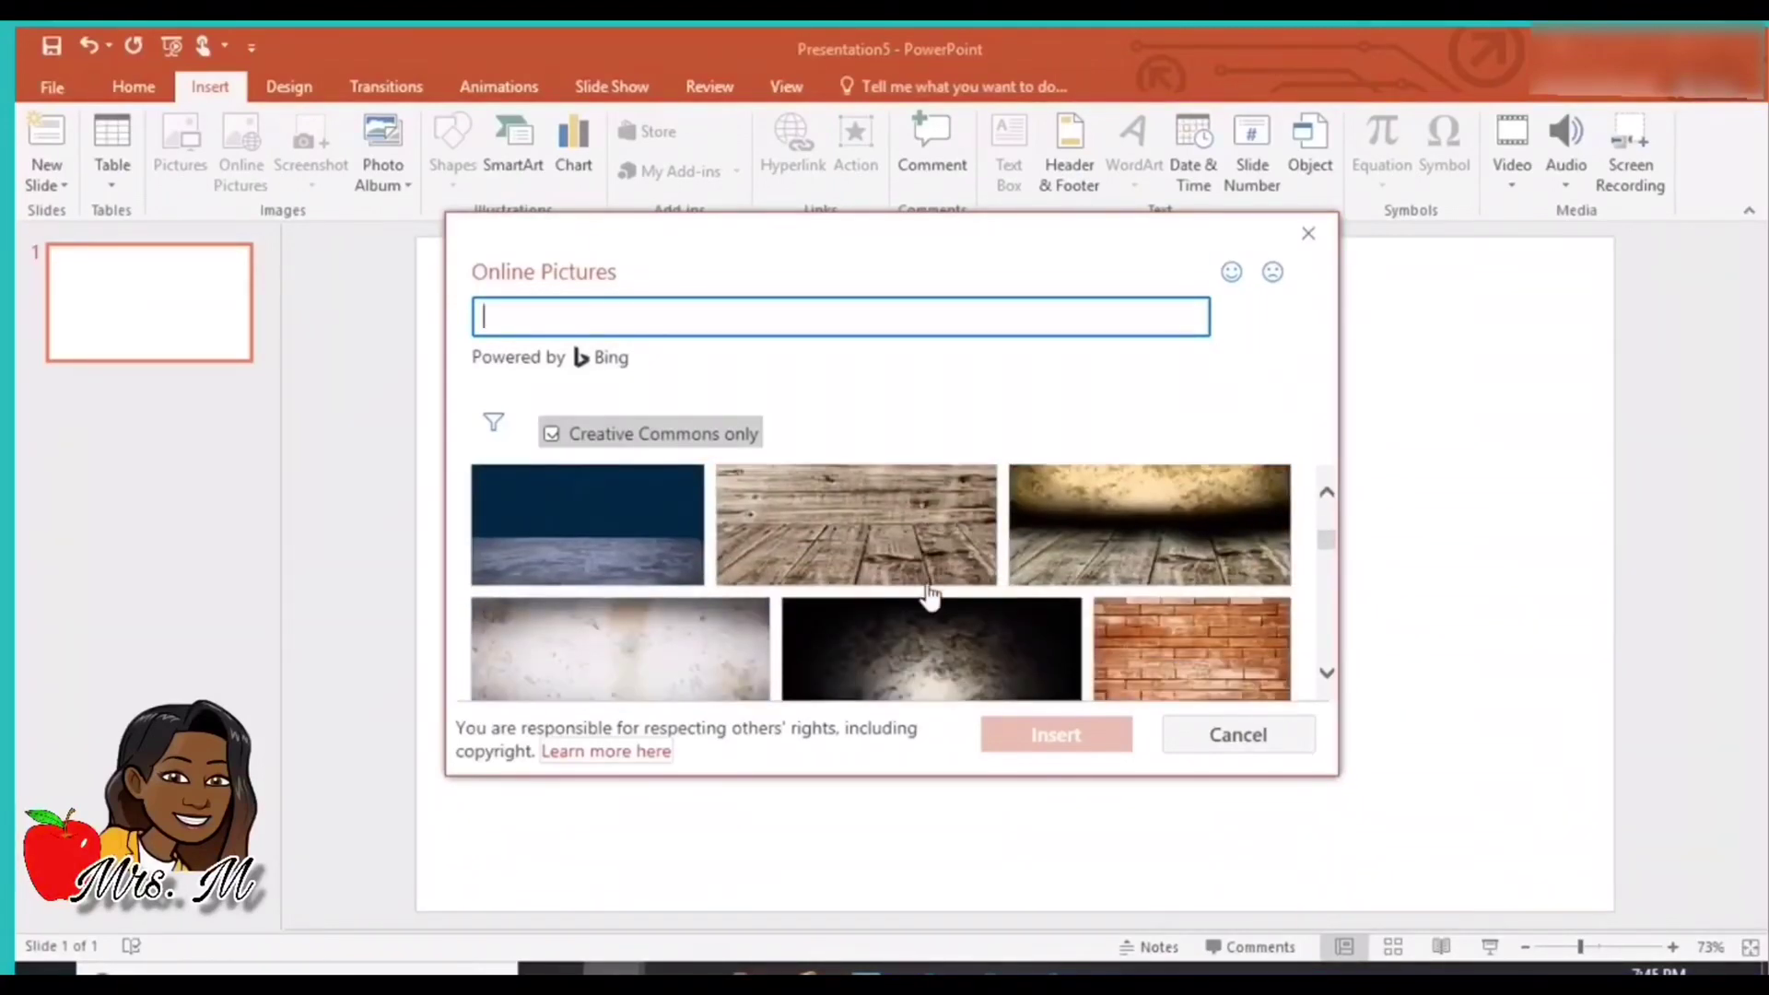
scroll(929, 597, "down", 6)
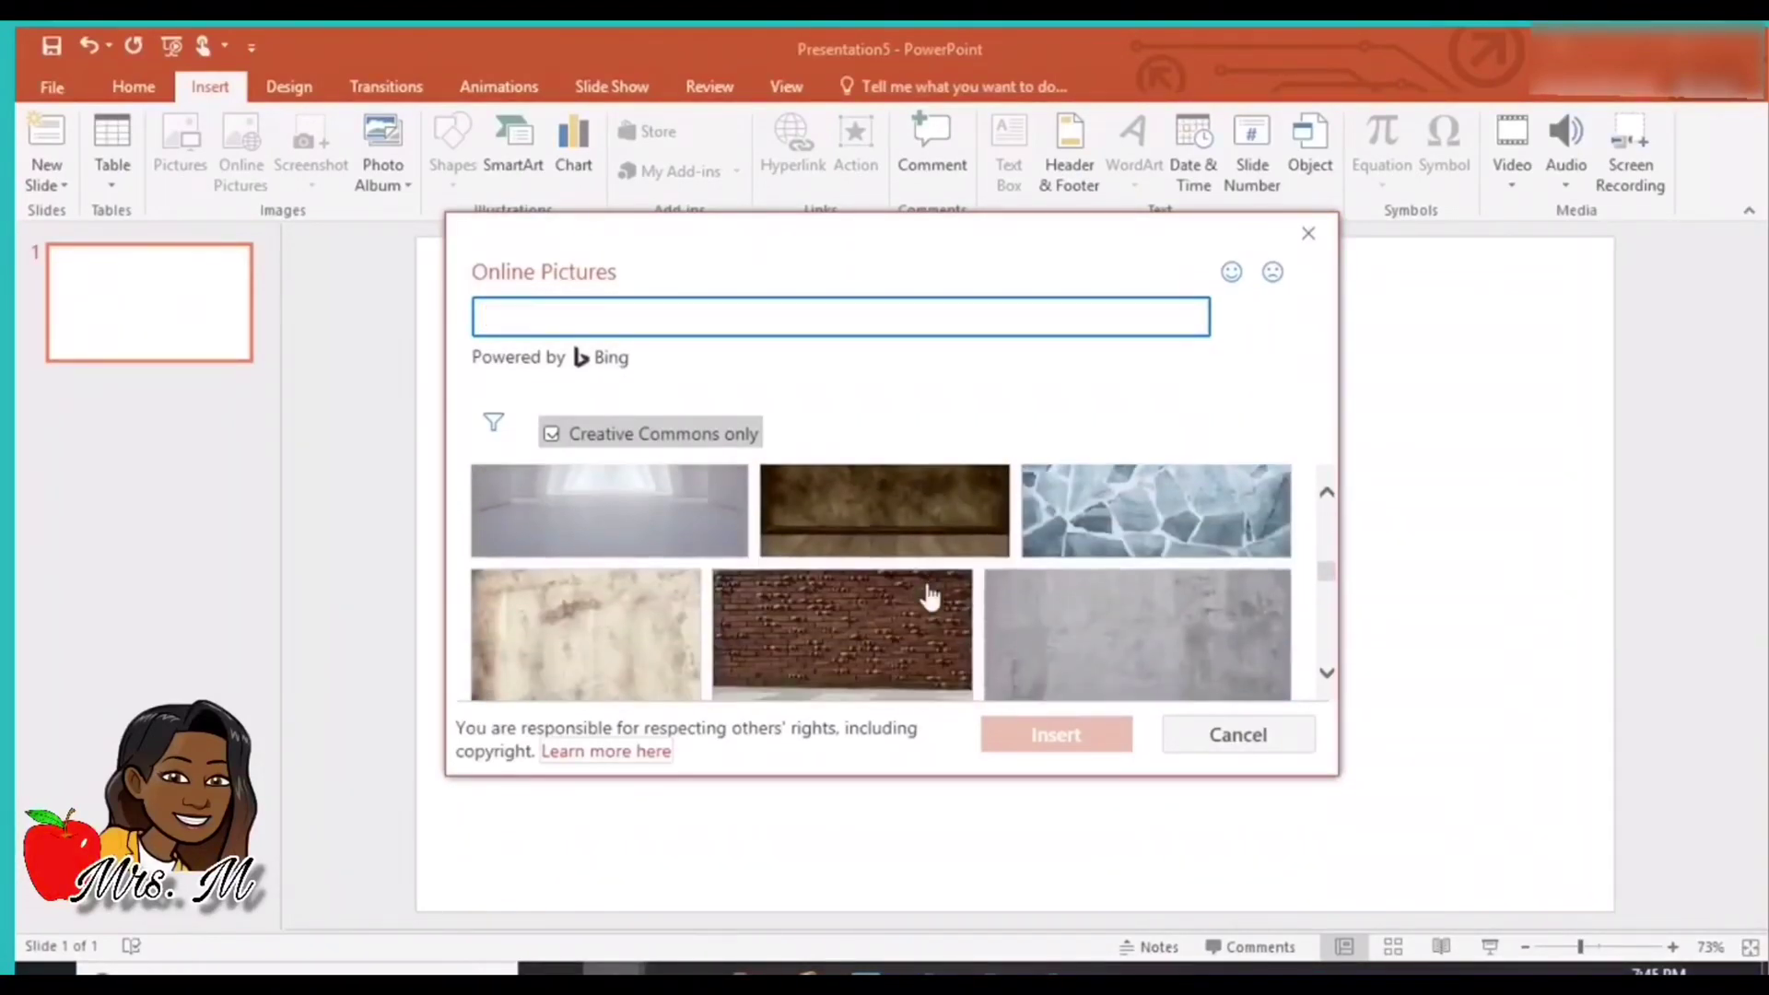
scroll(928, 597, "down", 8)
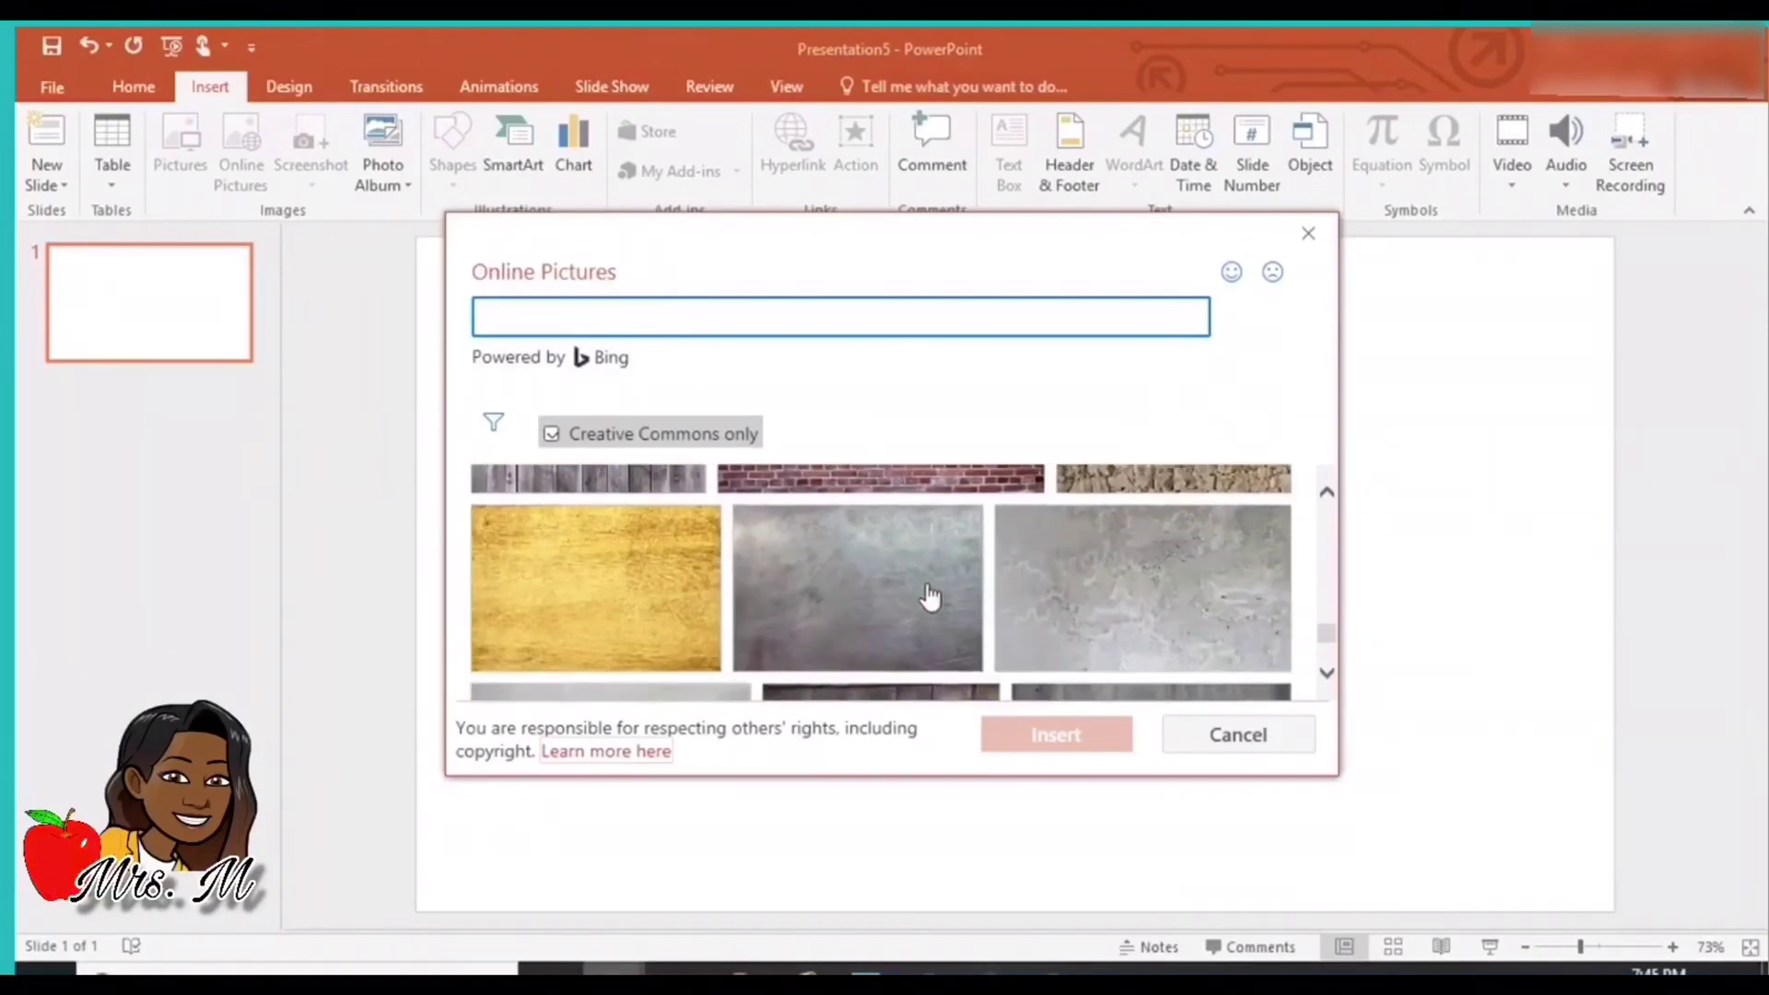
scroll(929, 597, "down", 2)
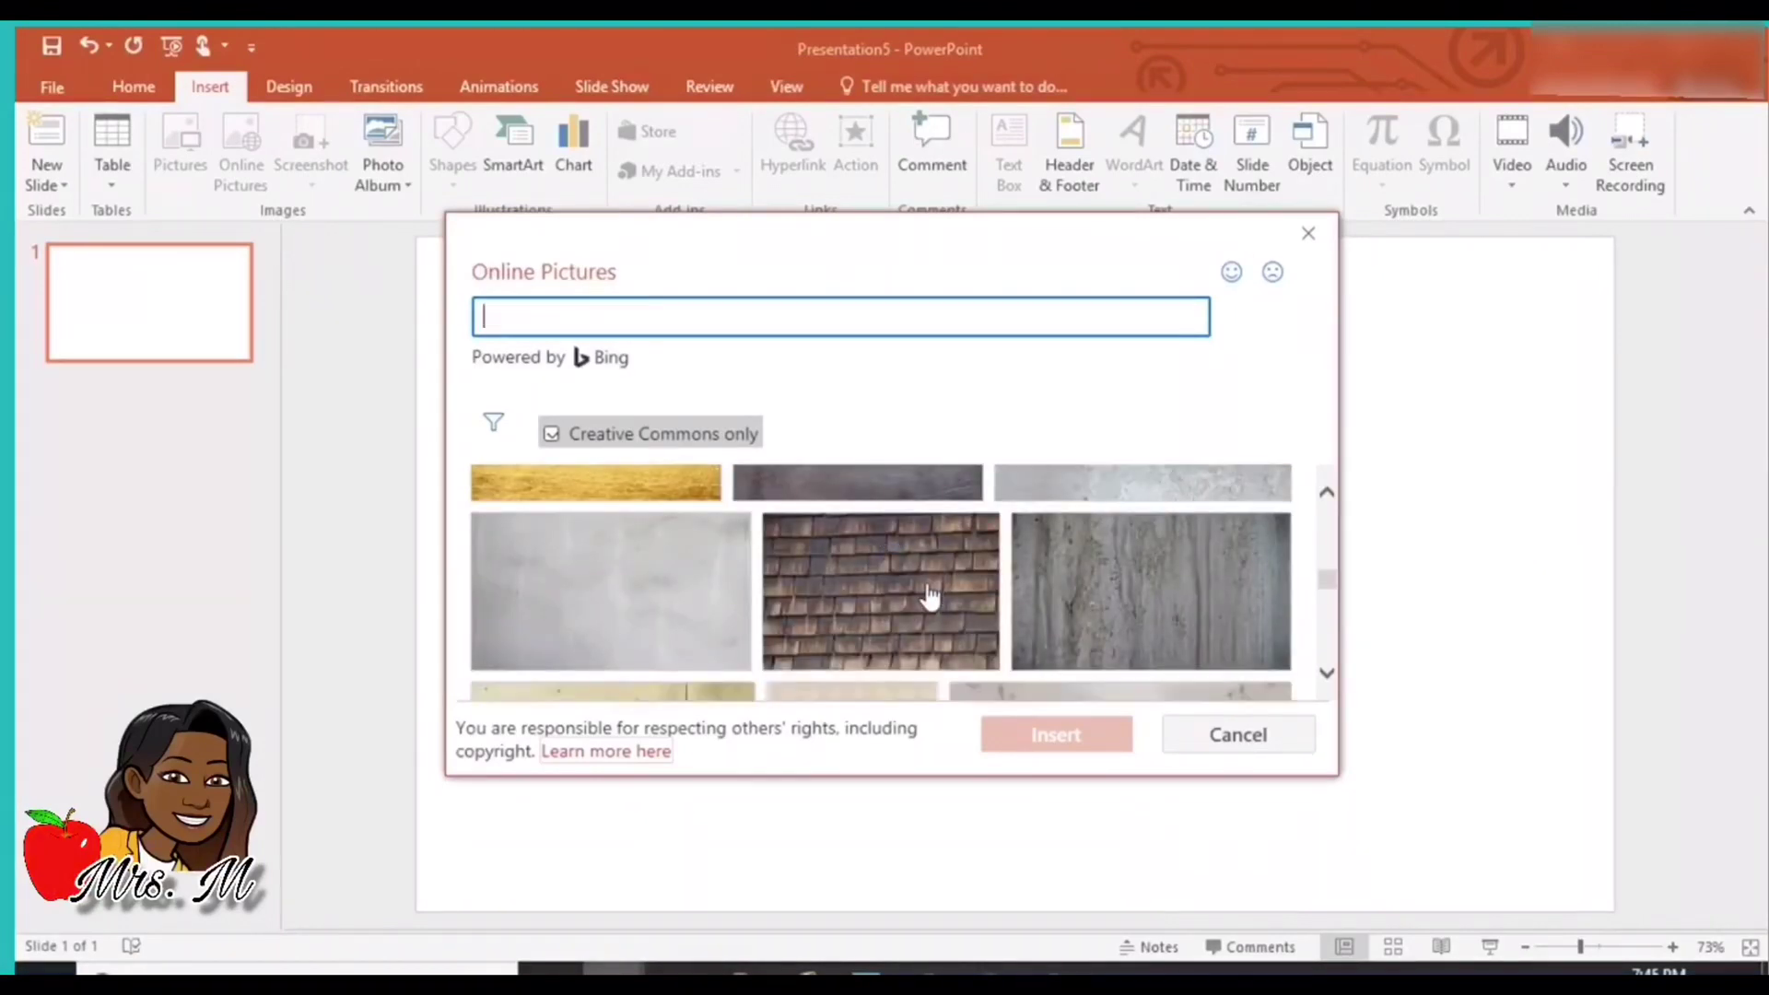
scroll(929, 597, "down", 4)
scroll(929, 597, "down", 2)
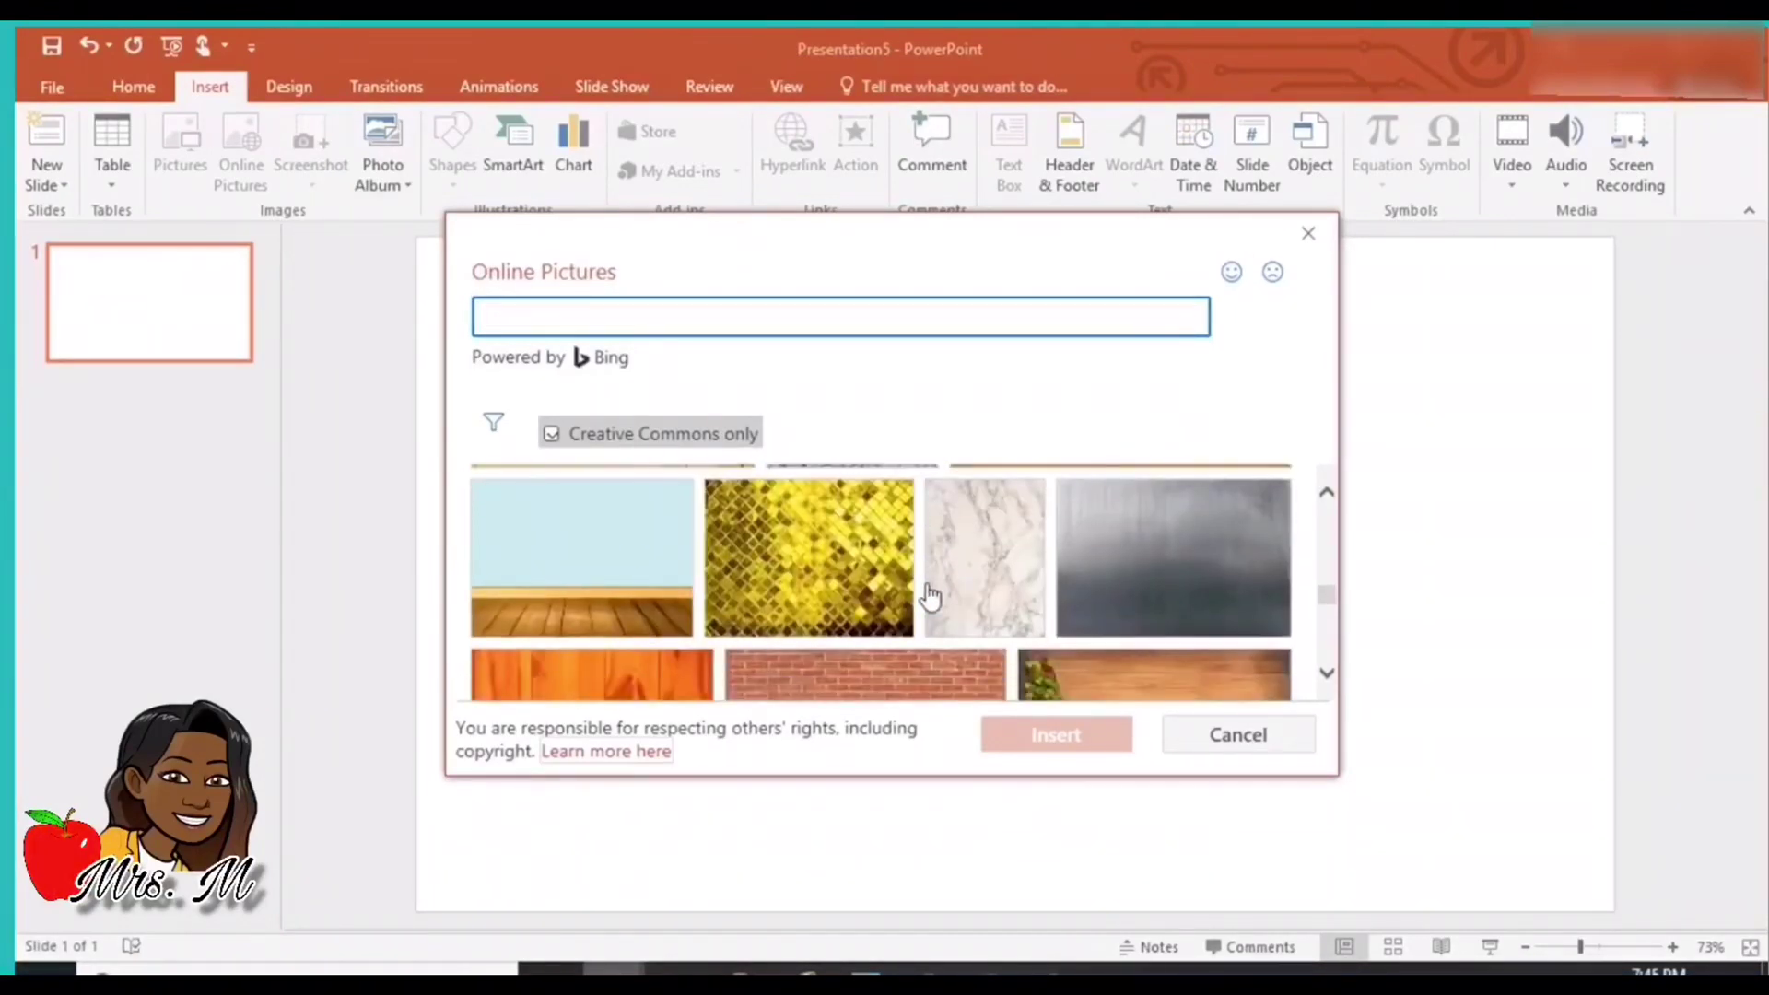
left_click(583, 562)
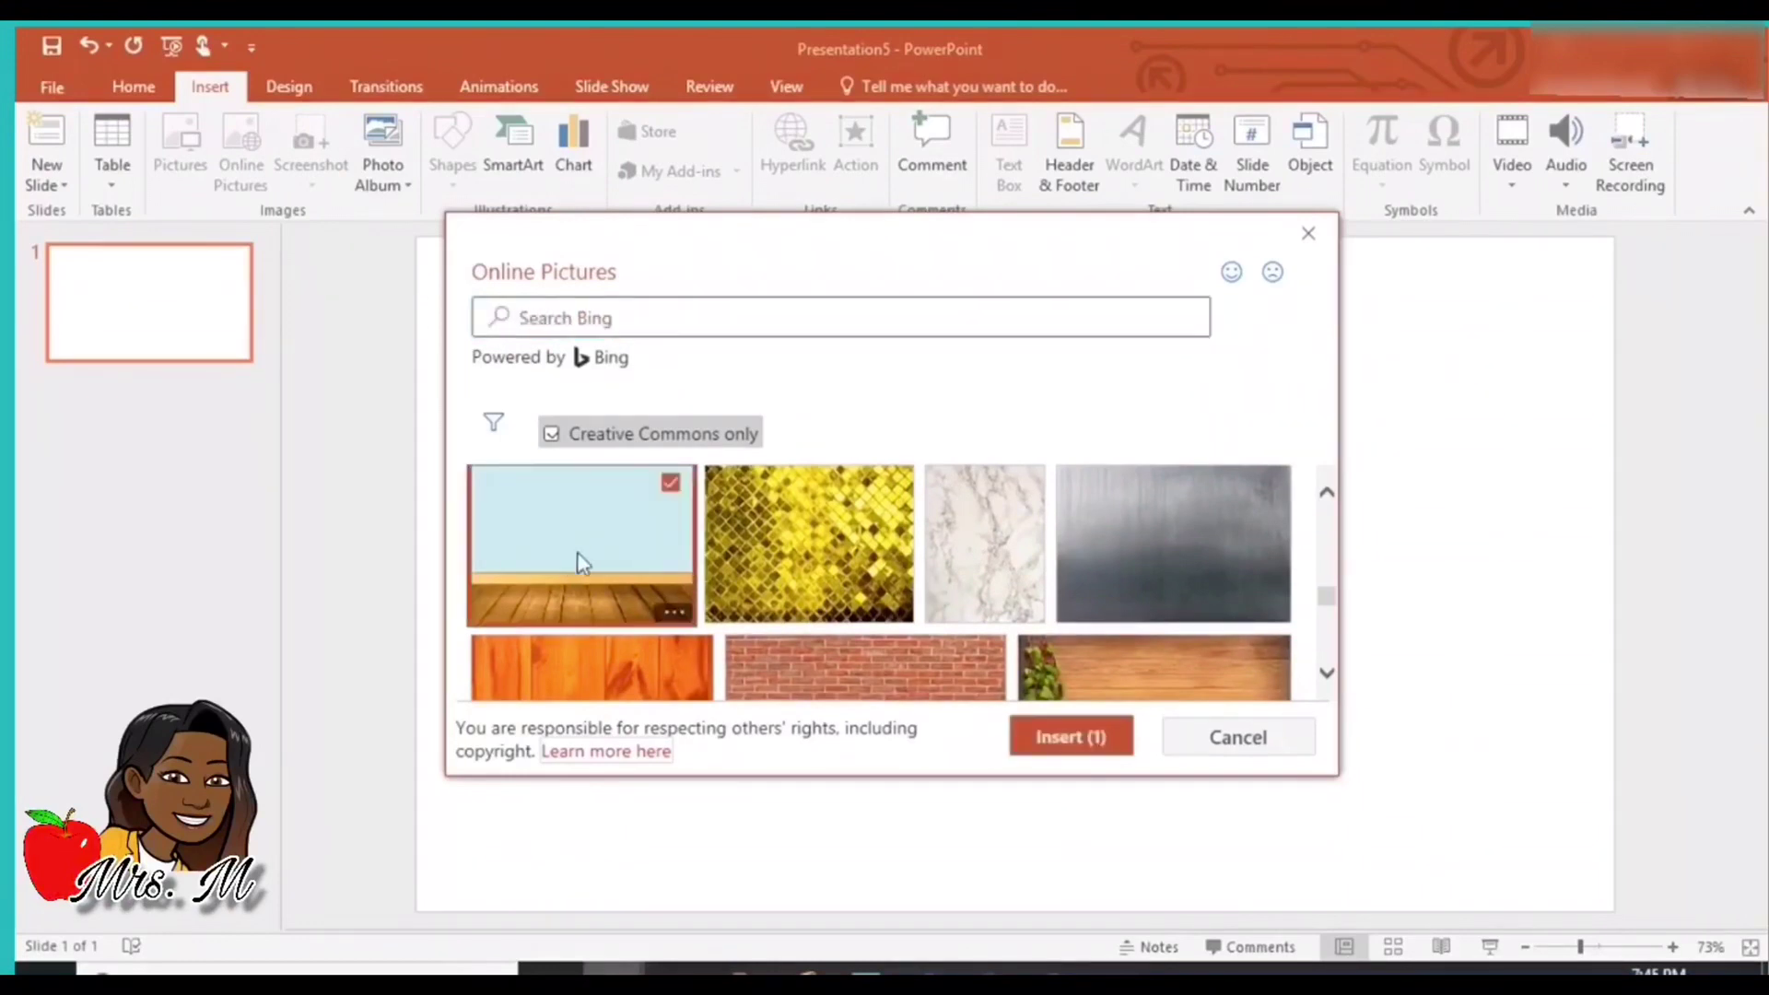
left_click(1098, 739)
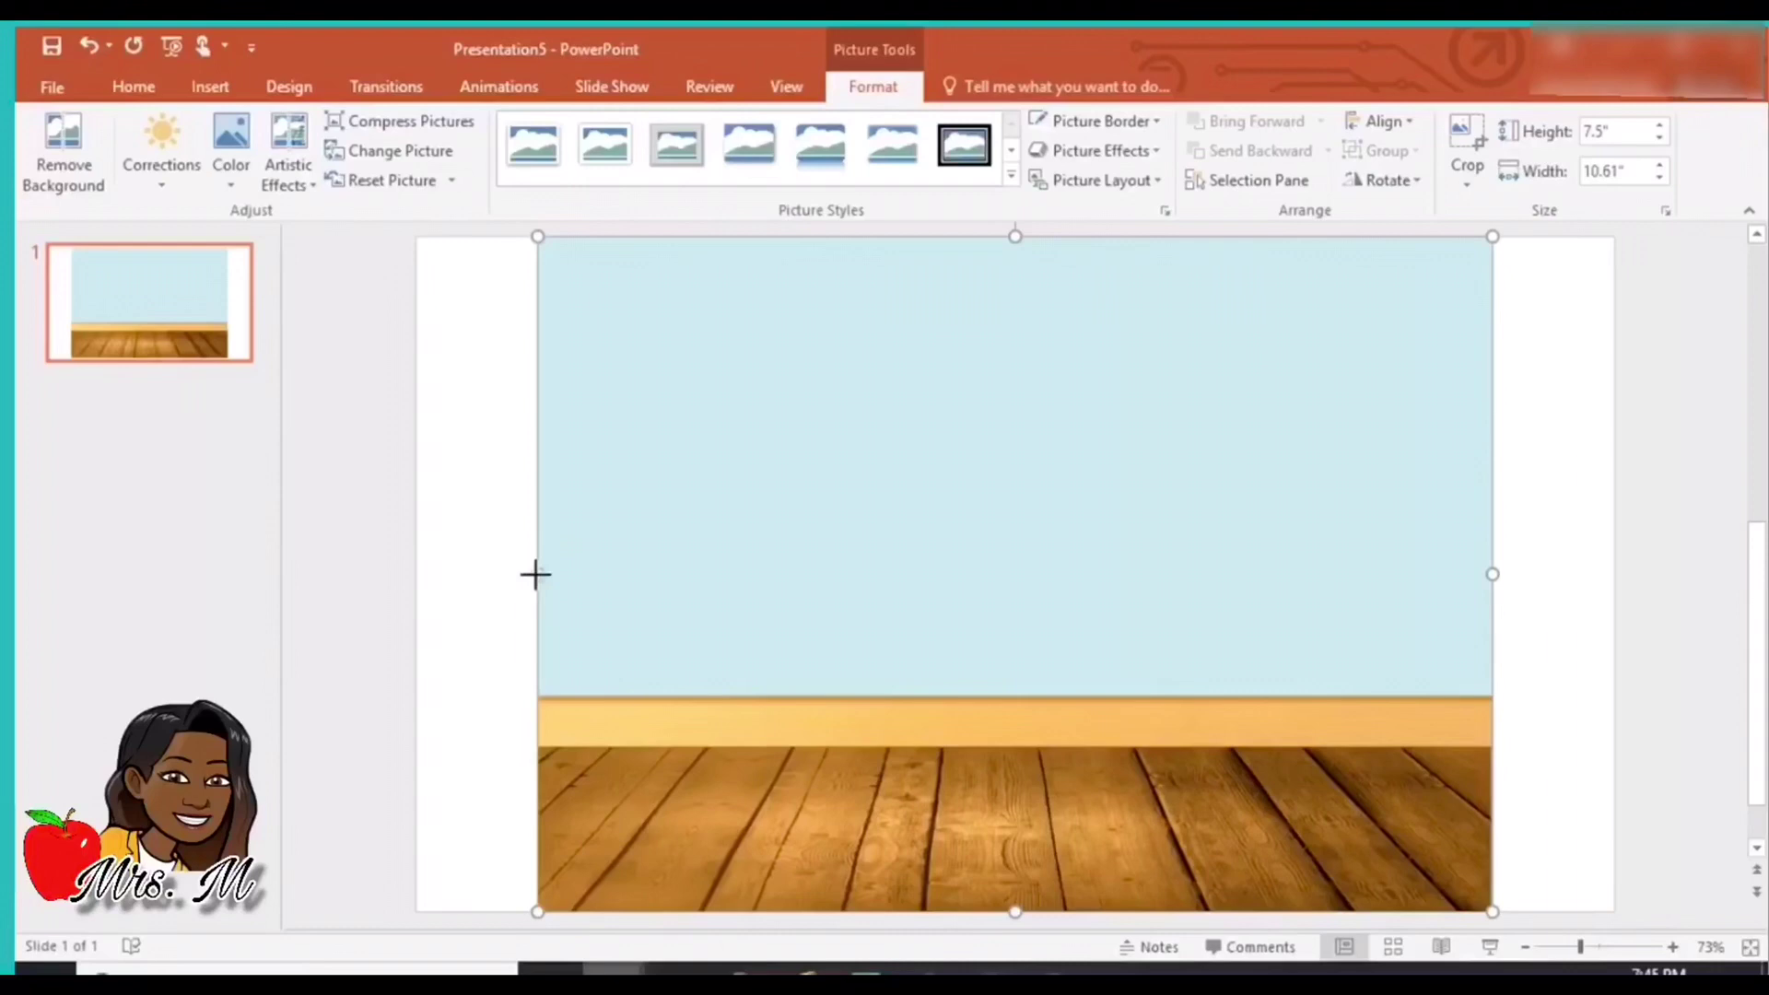
Stretch the wall-and-floor picture to 8.34" by 13.48" so it fills the whole slide.
left_click_drag(535, 574, 398, 594)
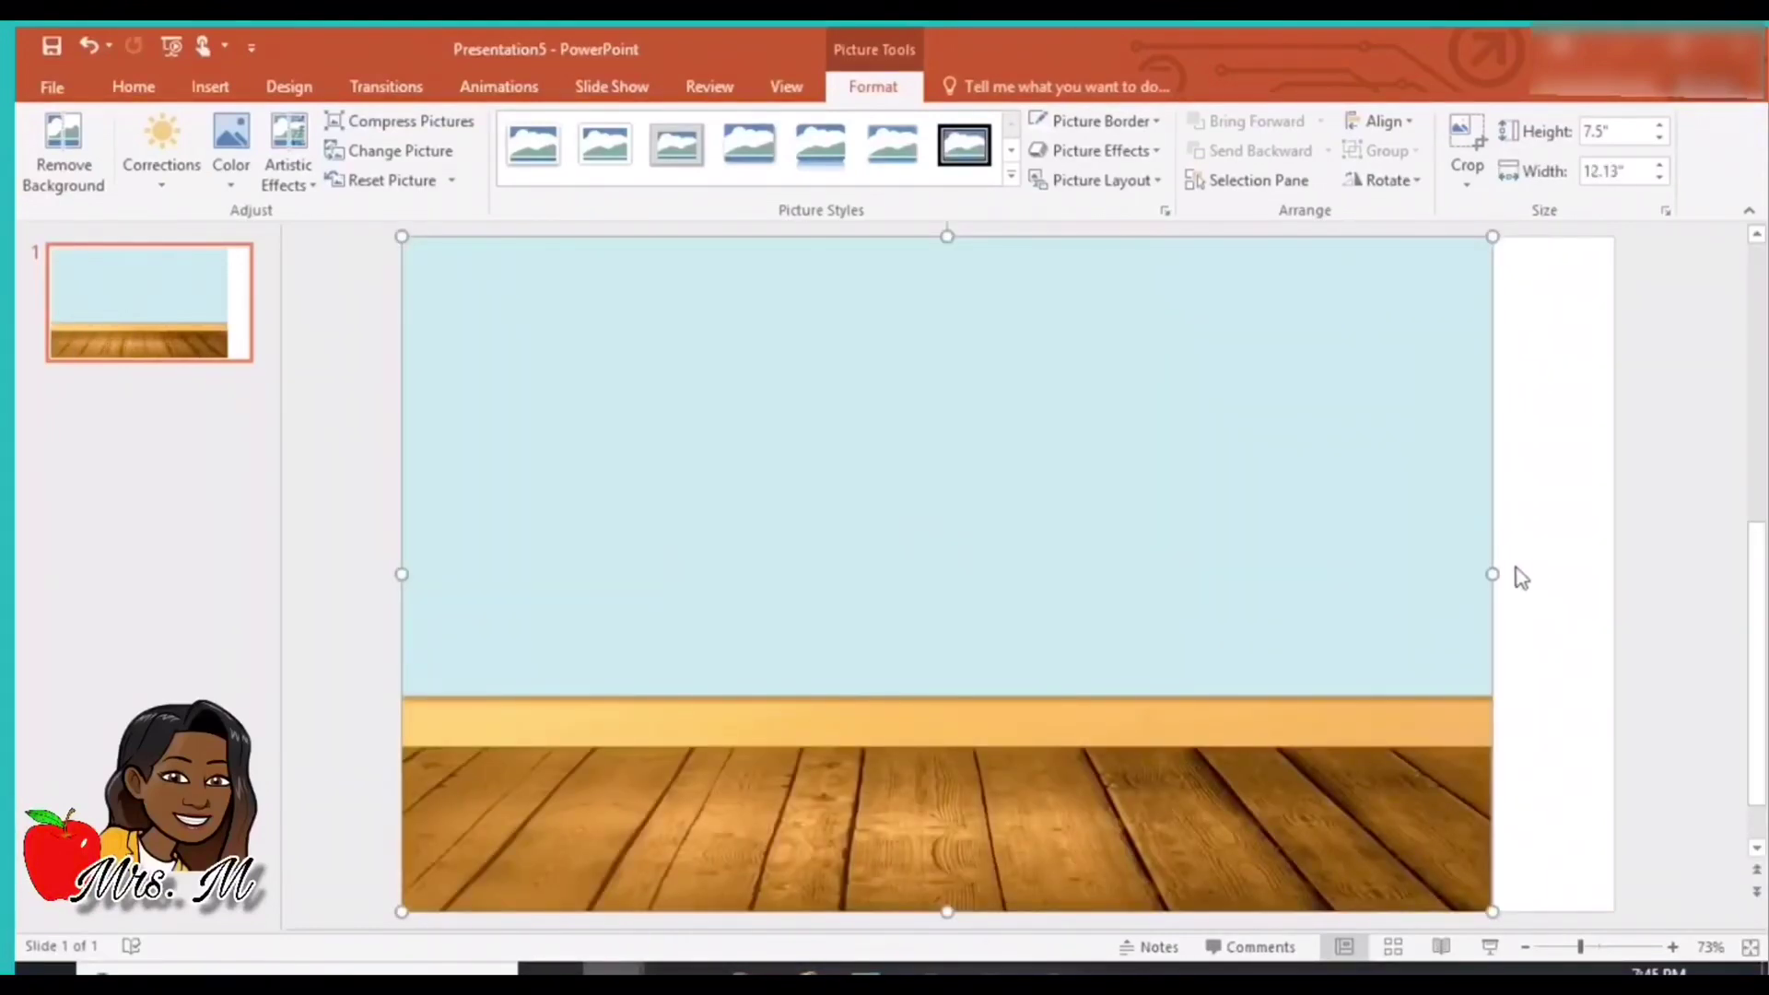
left_click_drag(1491, 572, 1615, 577)
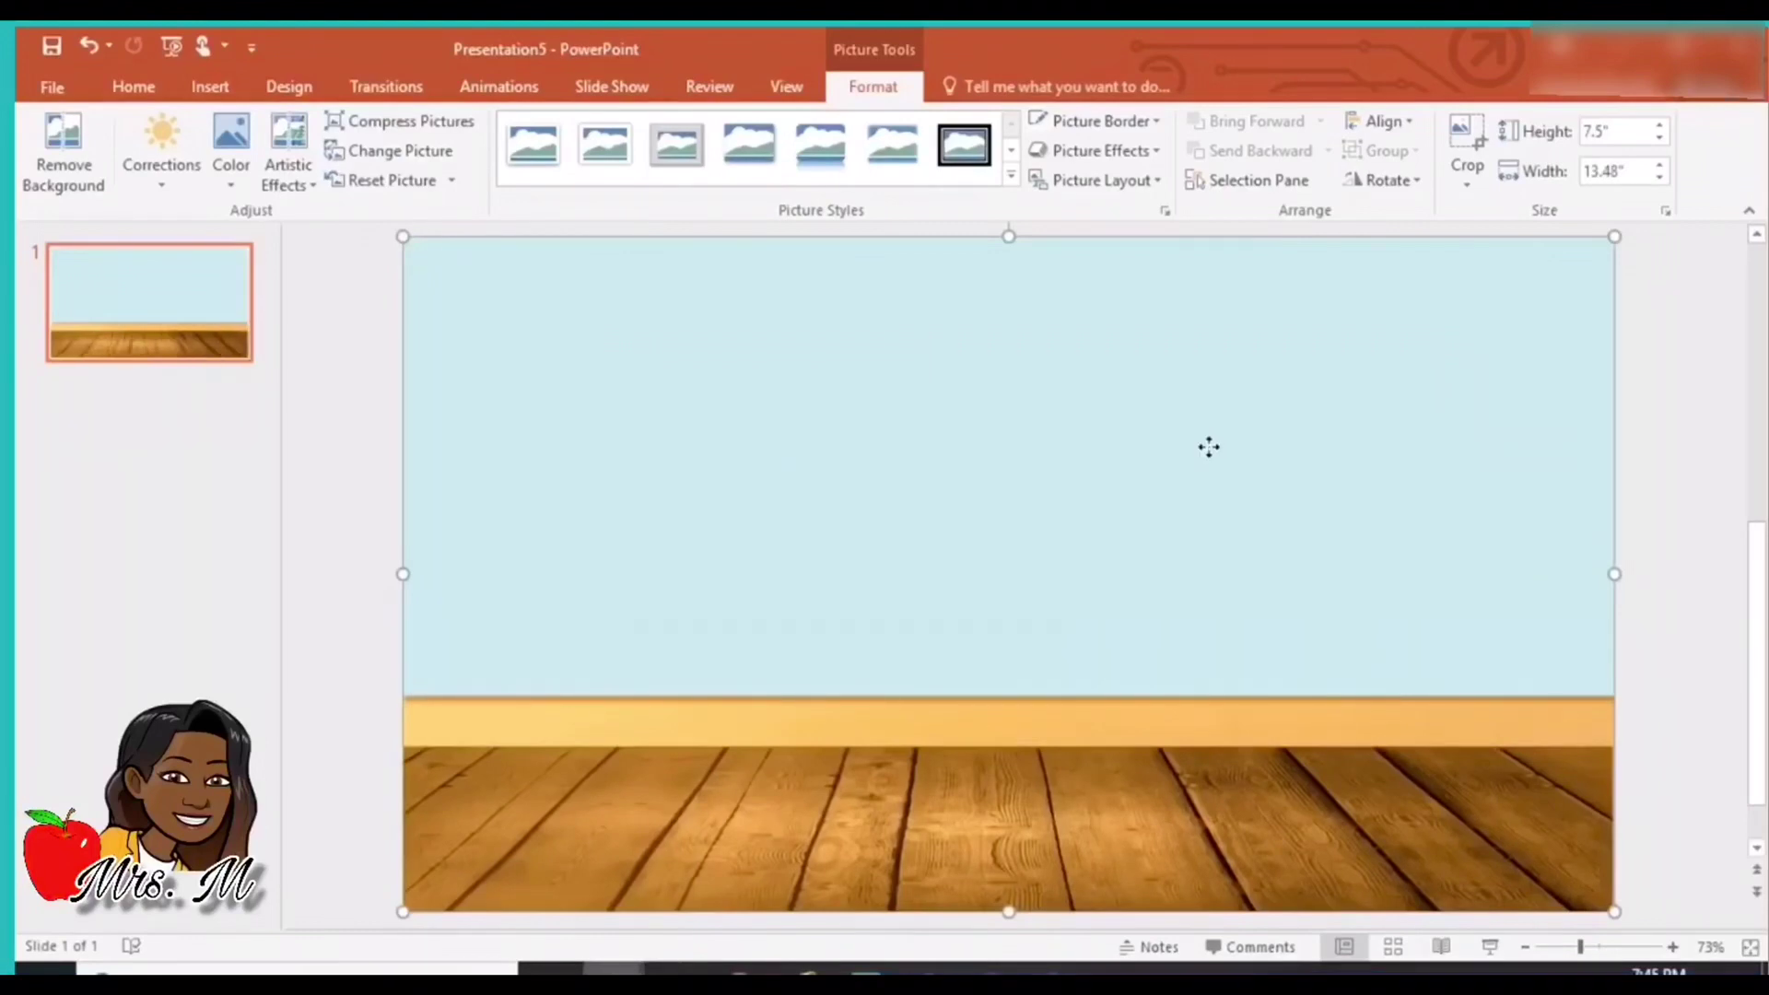
left_click_drag(1207, 446, 1216, 513)
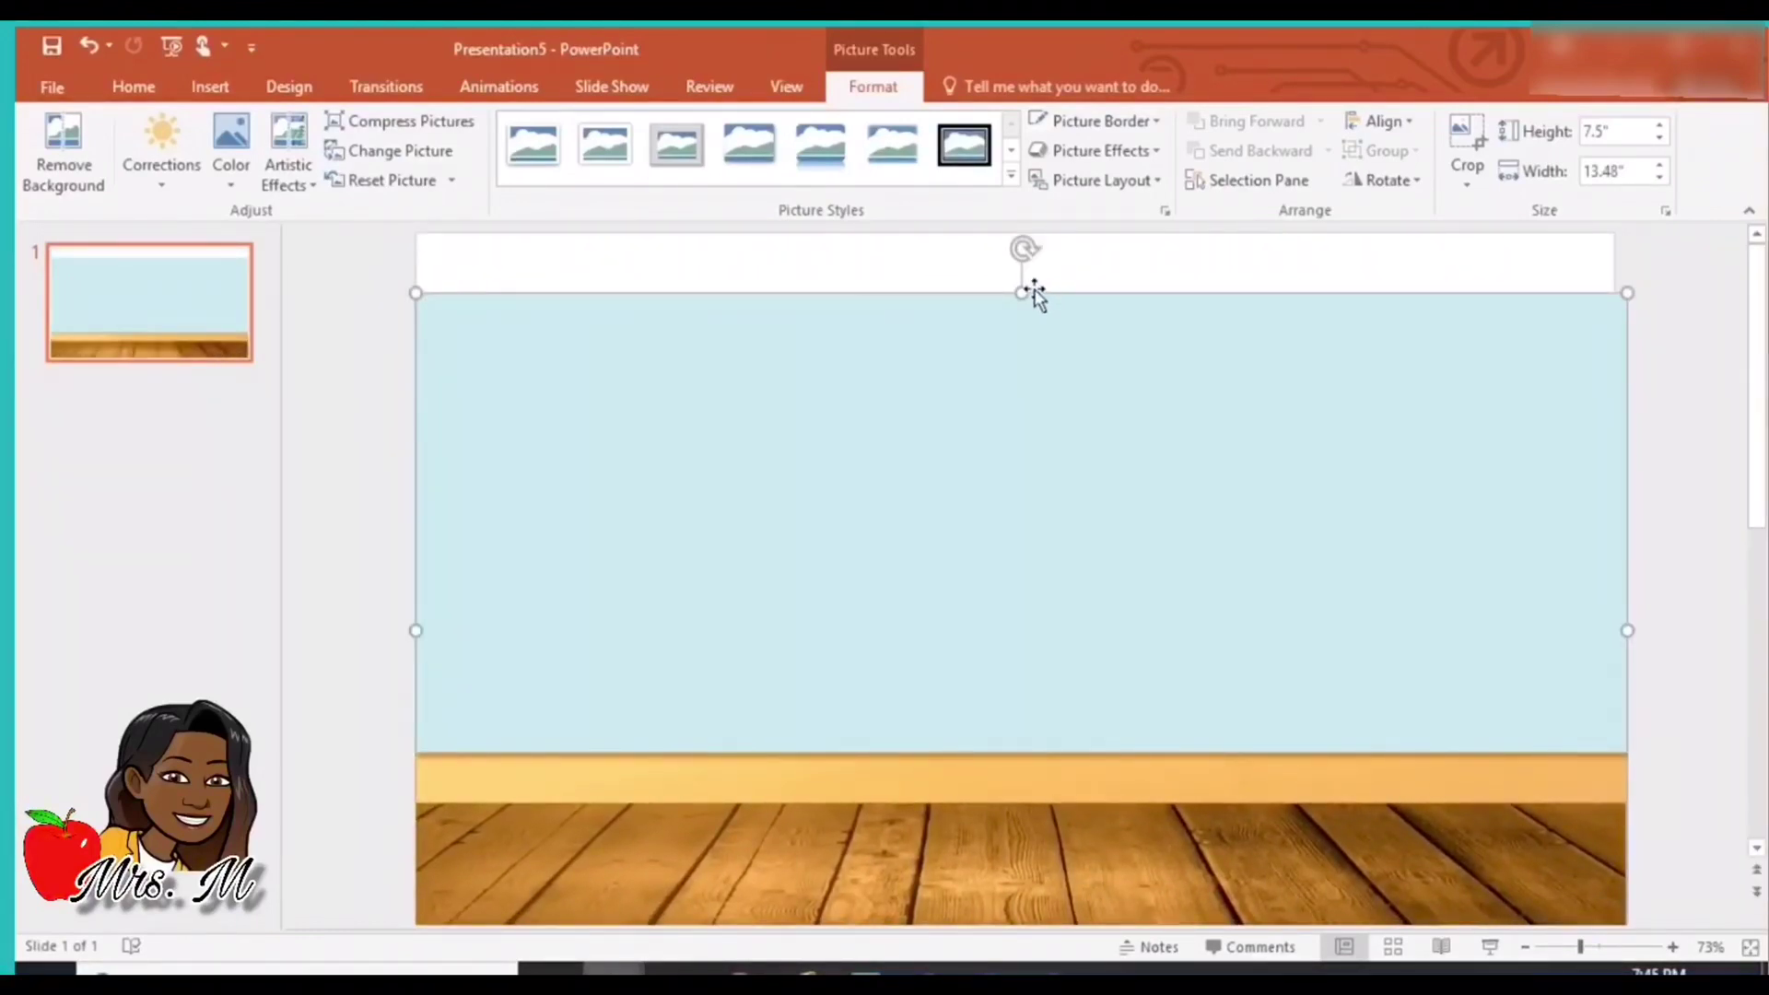
left_click_drag(1024, 293, 987, 221)
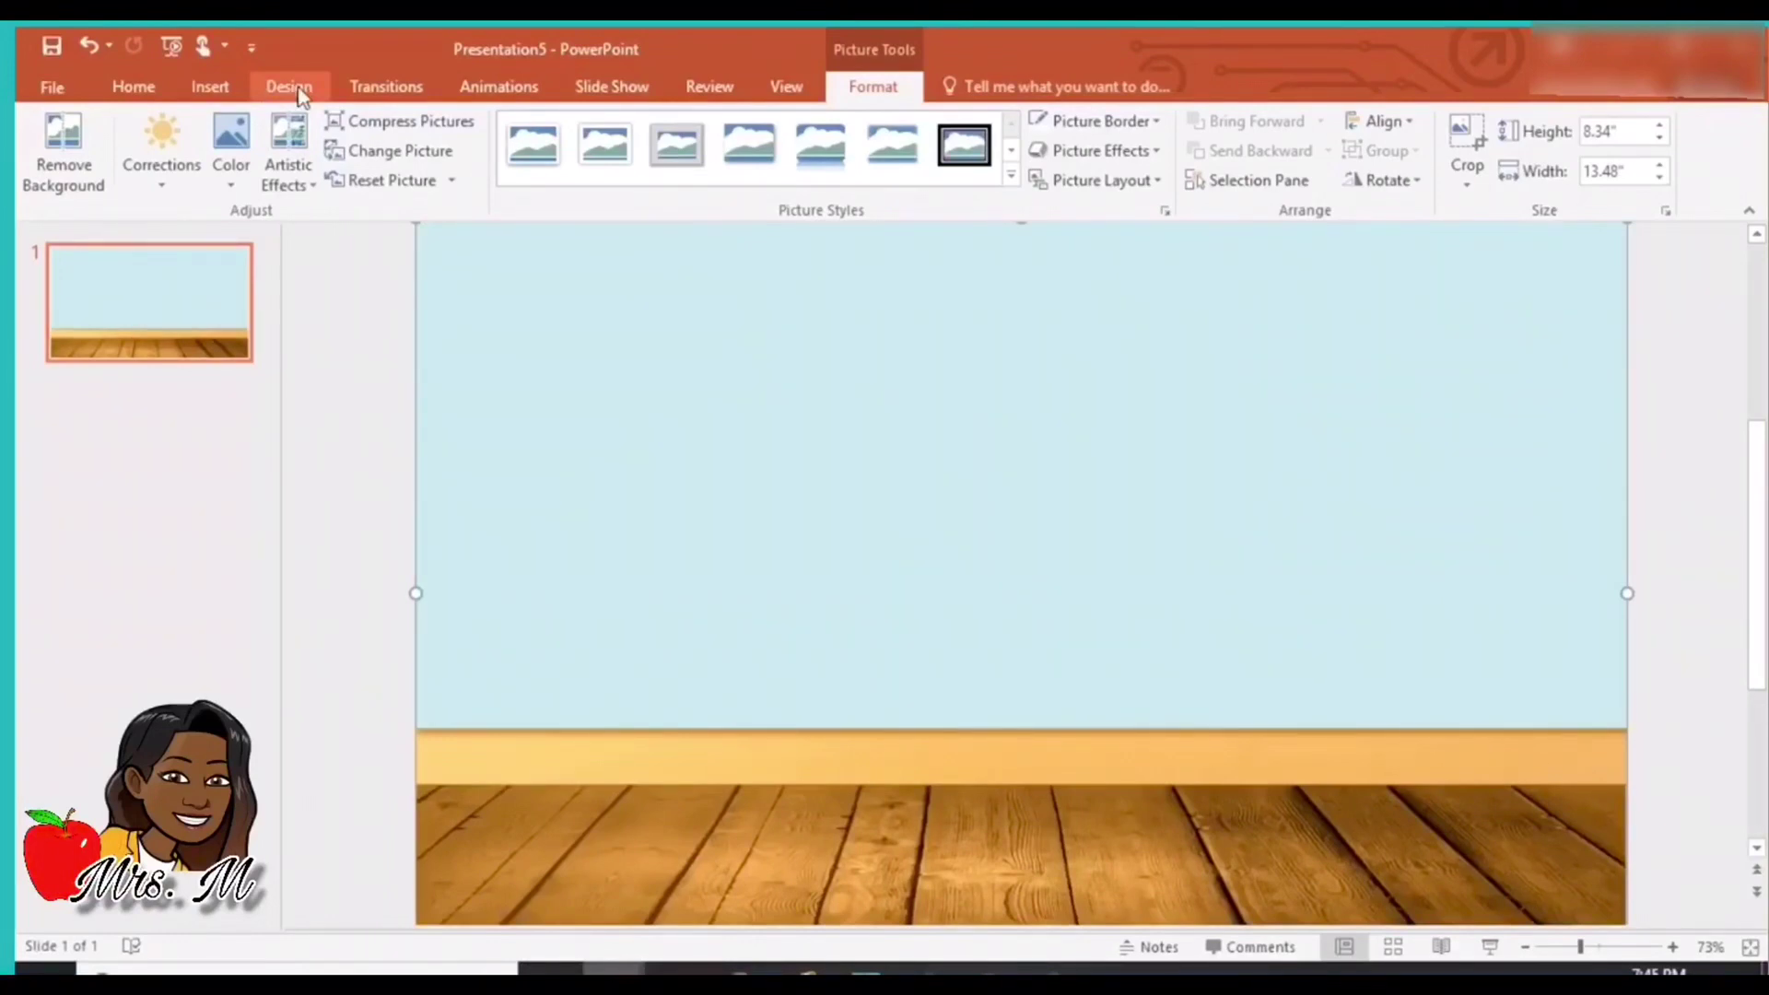
left_click(210, 88)
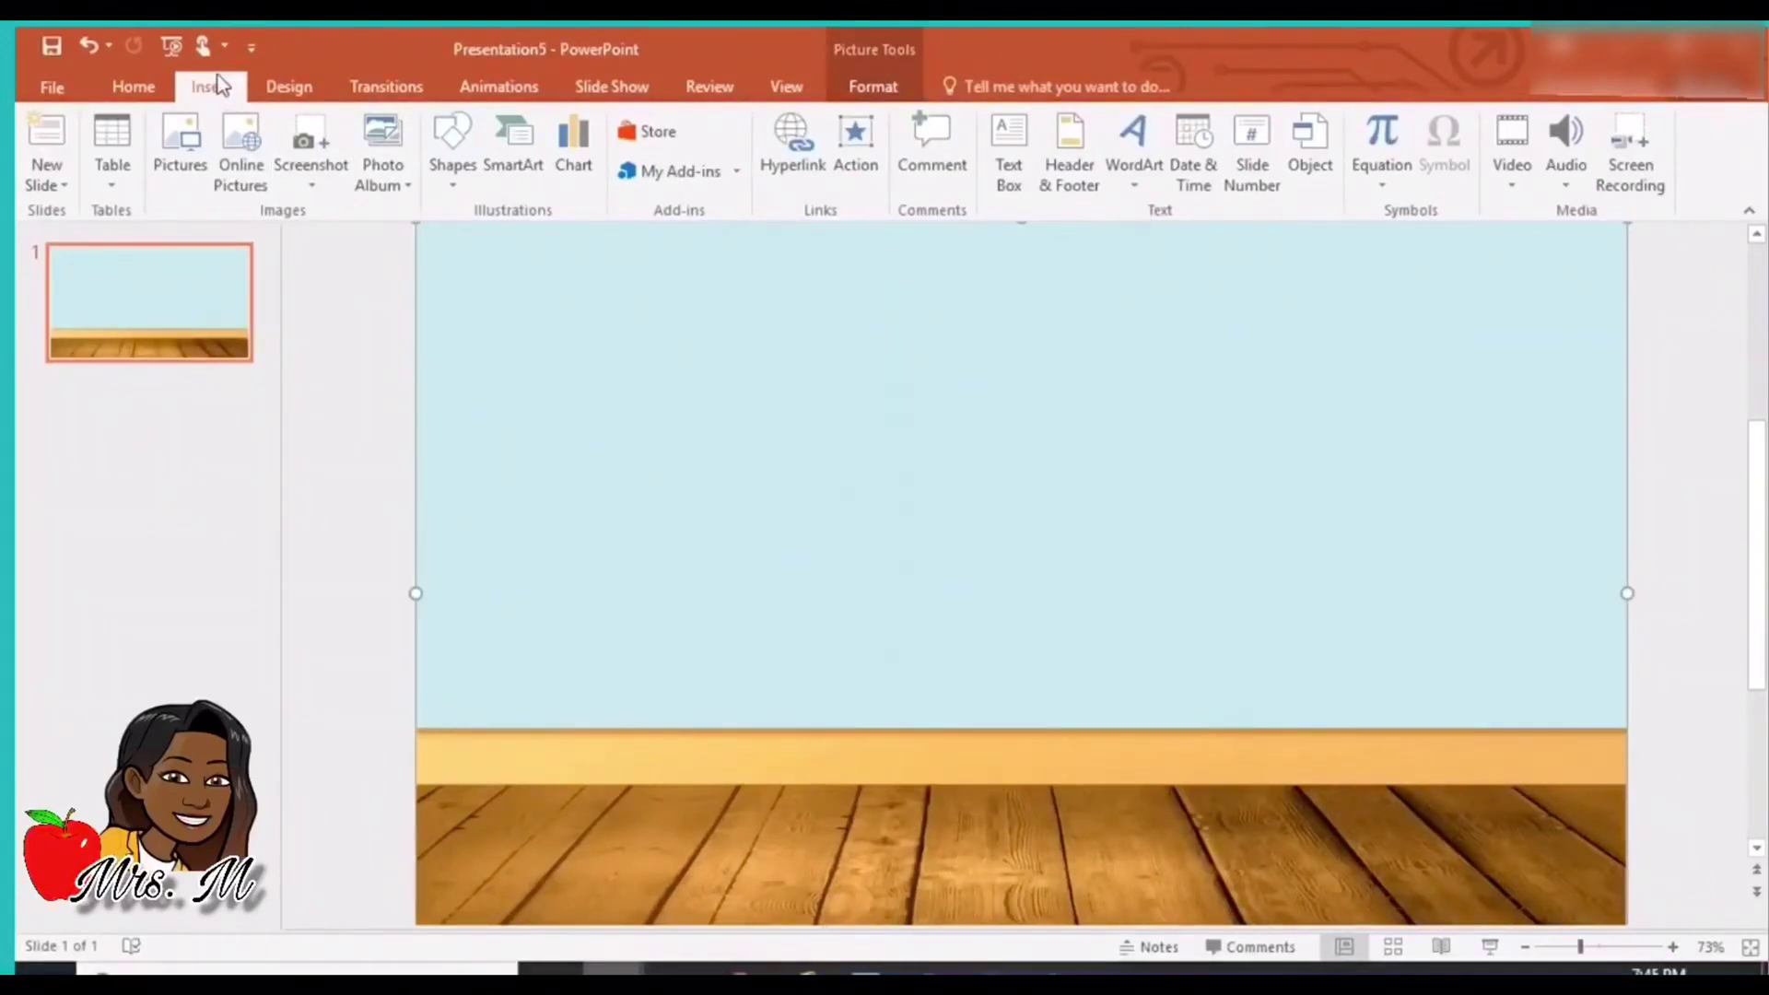
Search online pictures for 'alphabet poste'.
left_click(246, 155)
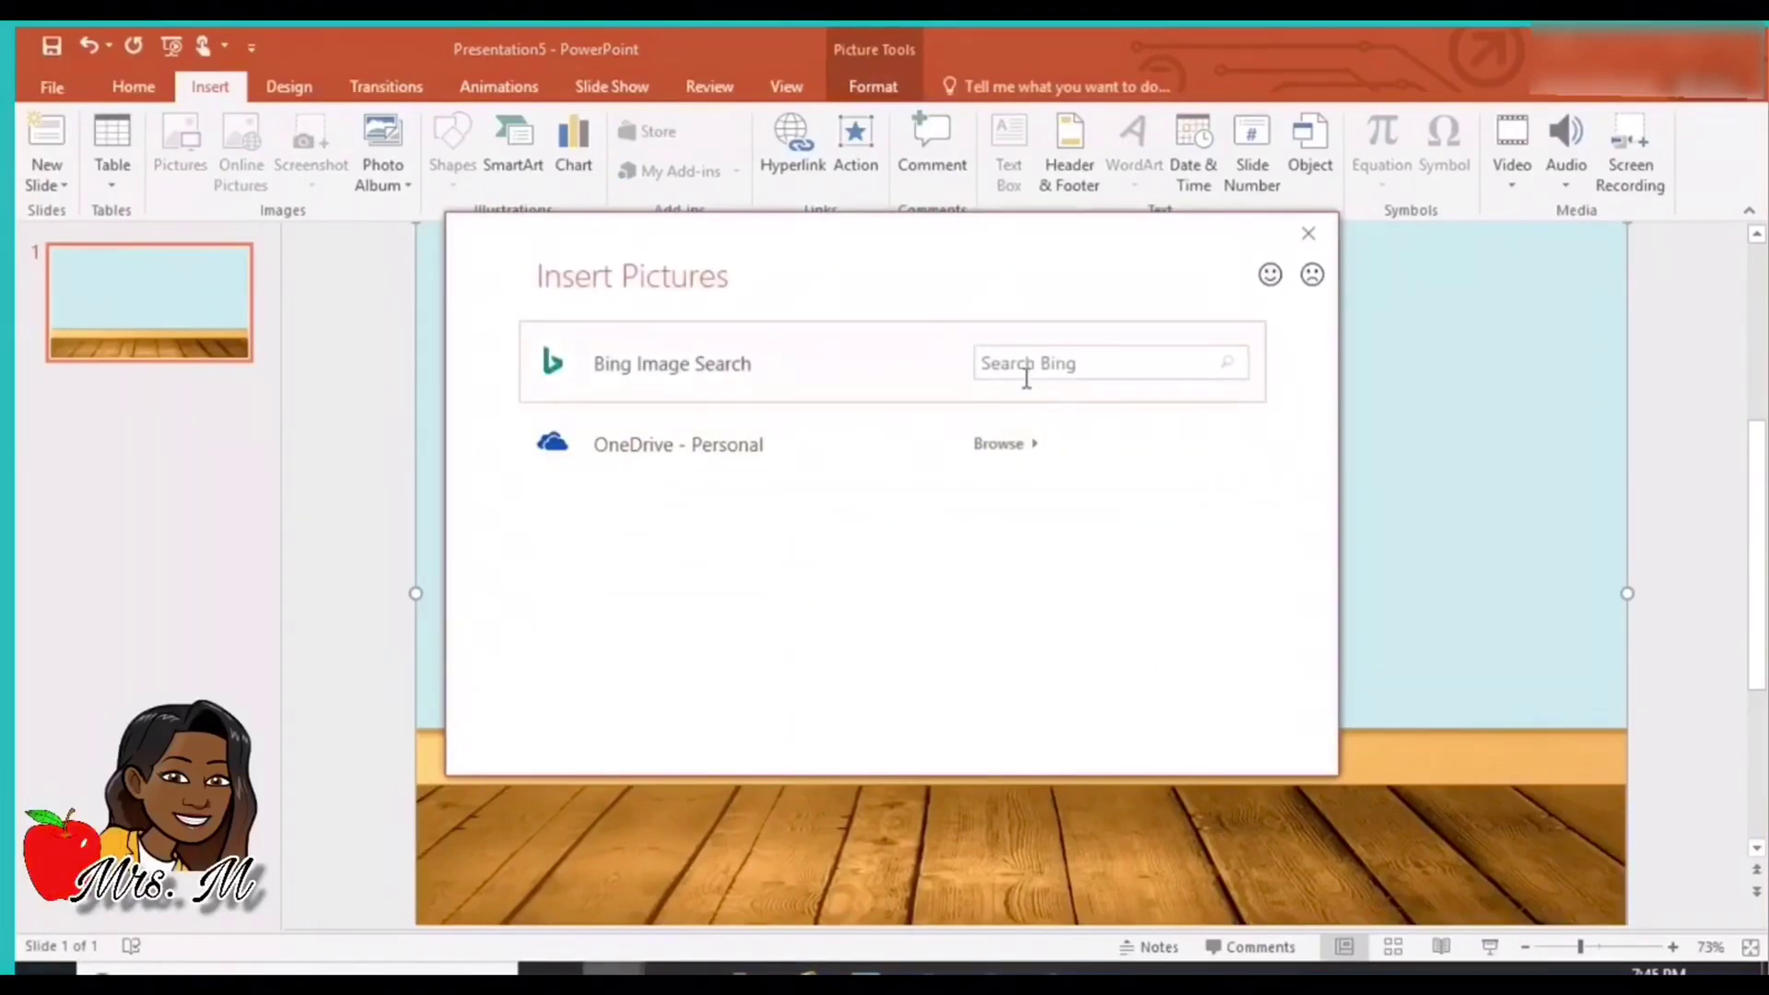
left_click(1032, 359)
type("alphabet poster")
key("Return")
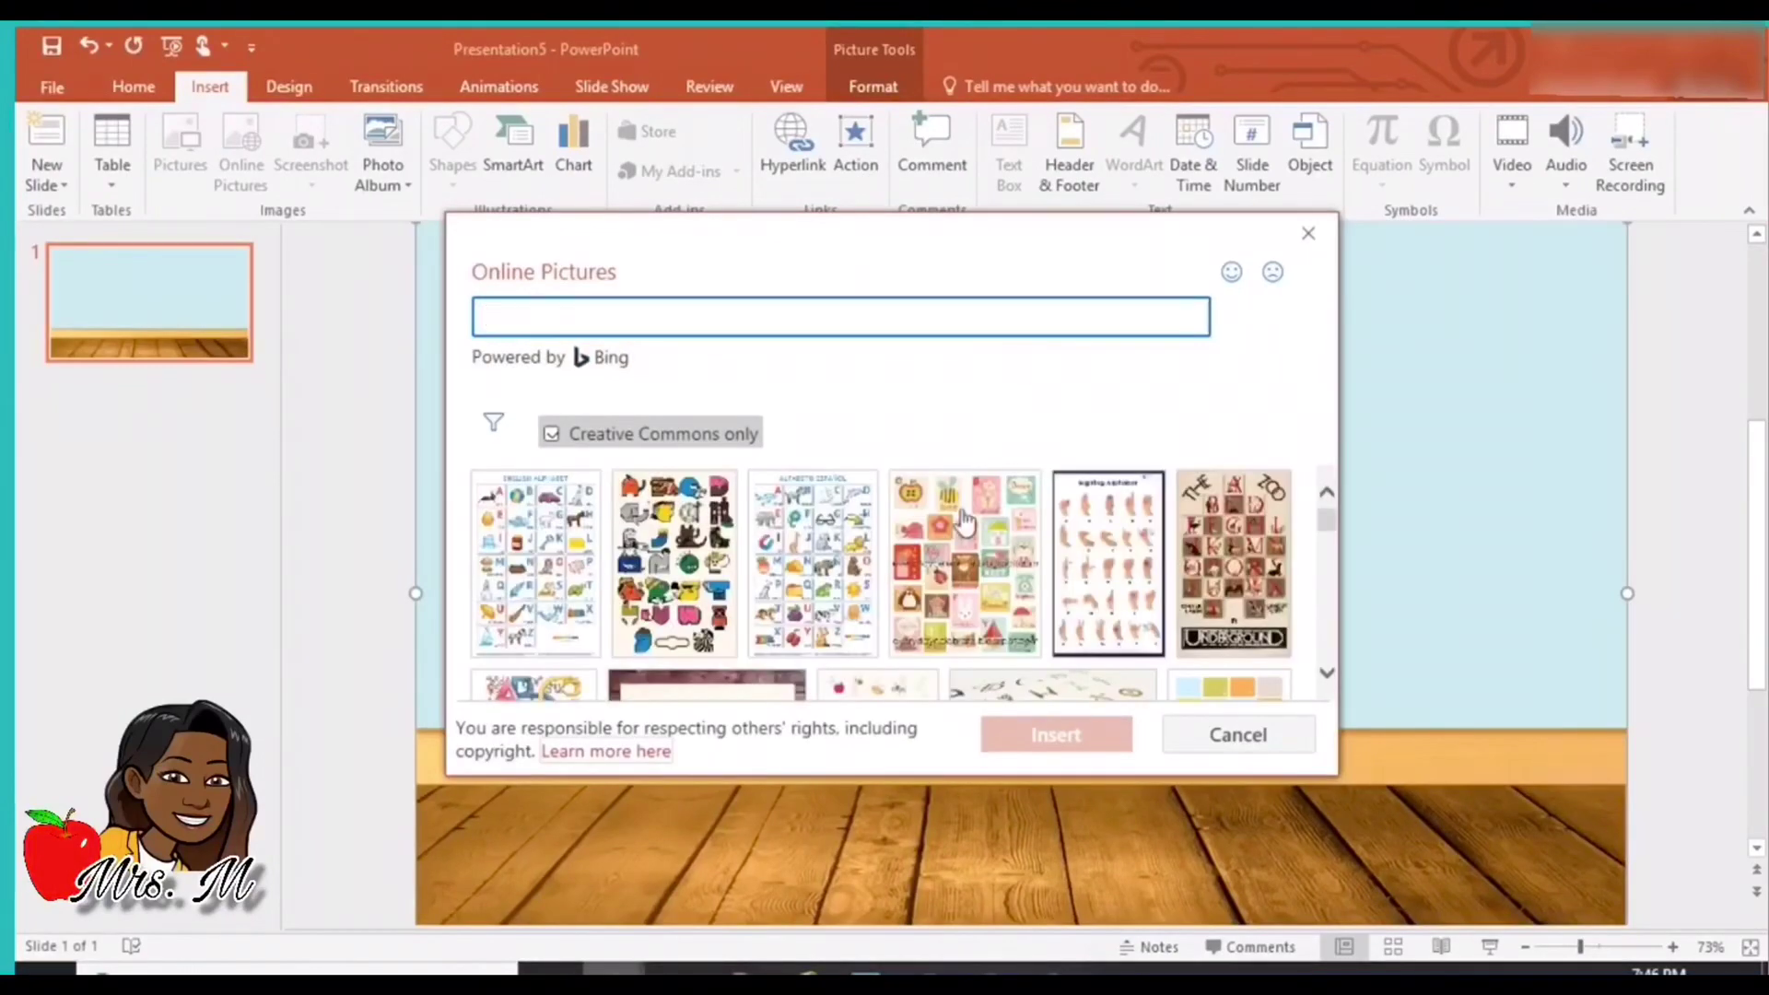
Select the colourful Alphabet chart poster from the search results.
scroll(912, 580, "down", 2)
scroll(912, 581, "down", 10)
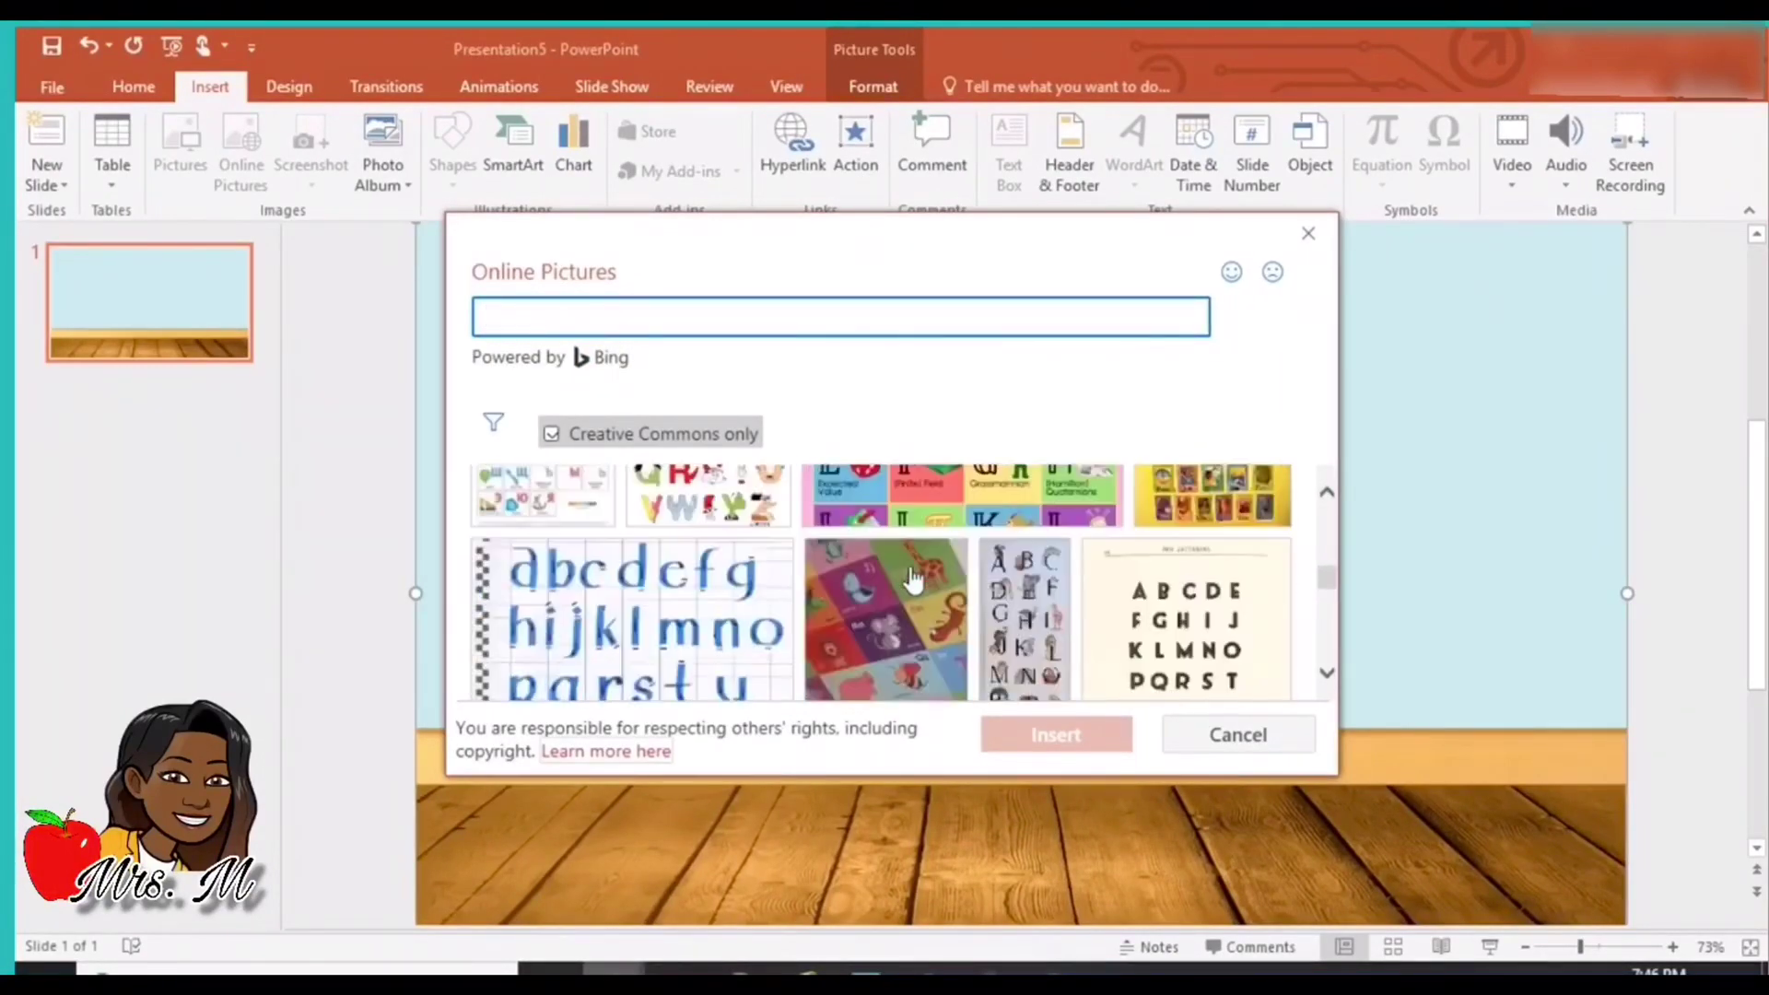
scroll(912, 580, "down", 3)
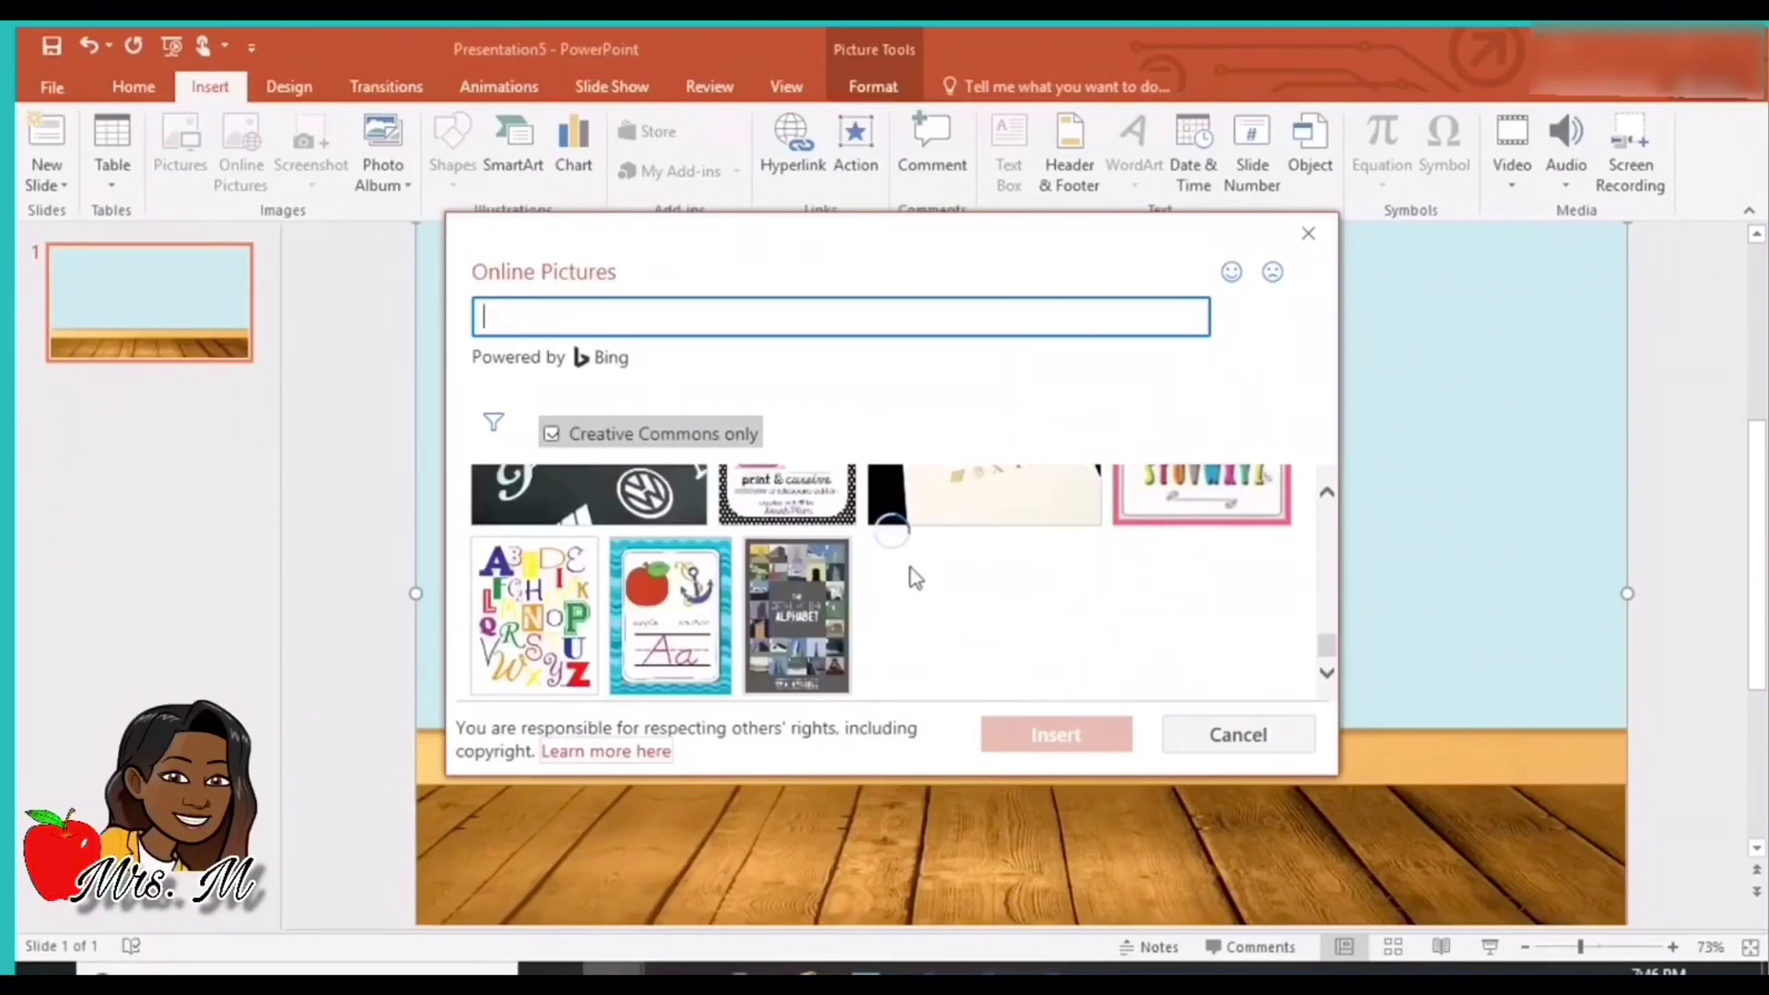
scroll(1018, 588, "down", 4)
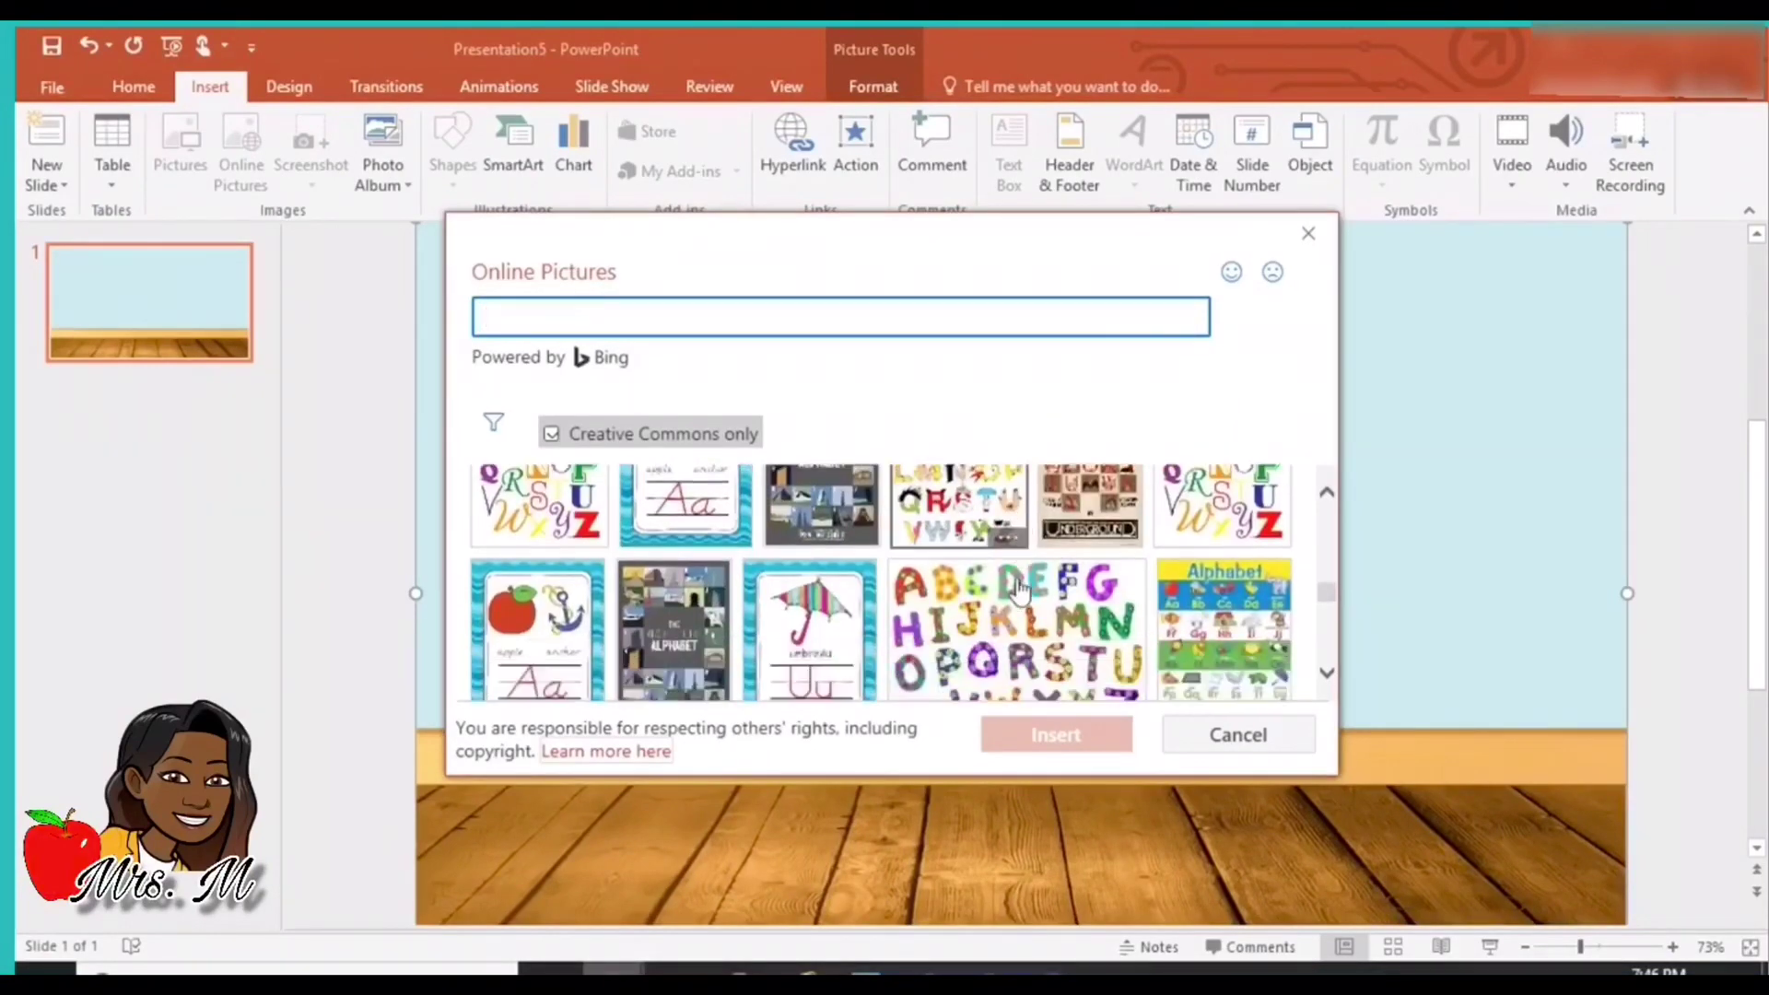
scroll(1018, 588, "down", 6)
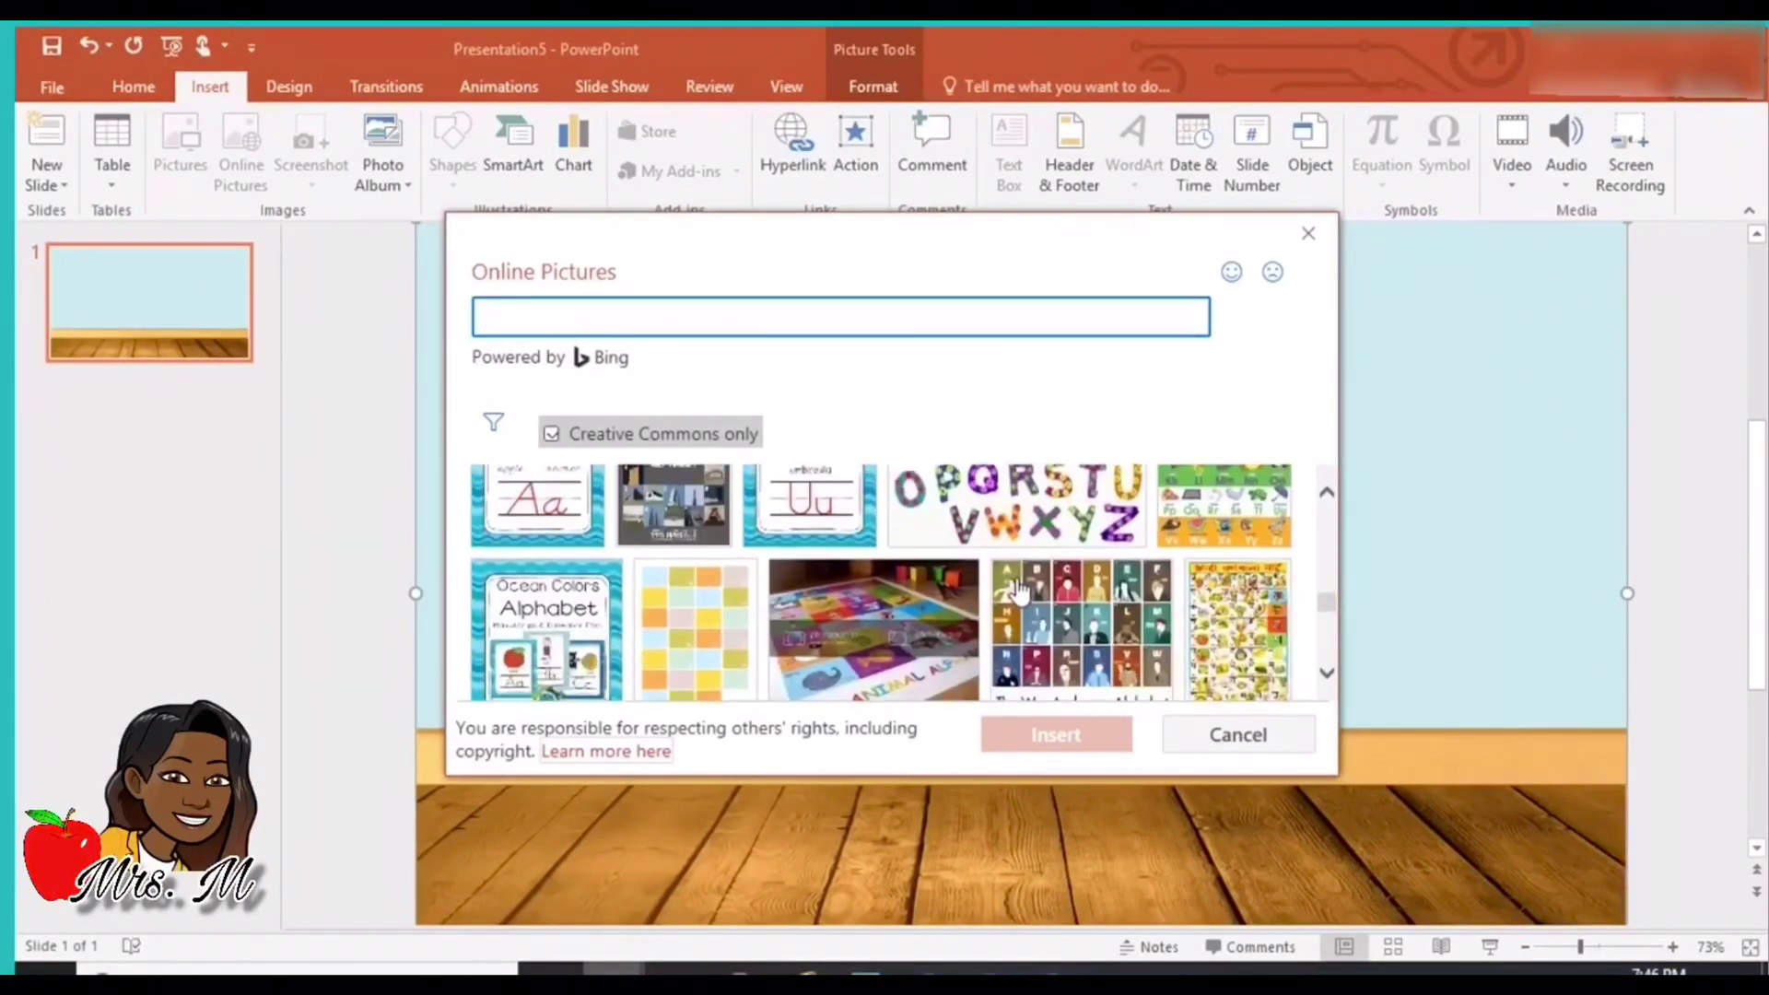
scroll(1017, 588, "down", 4)
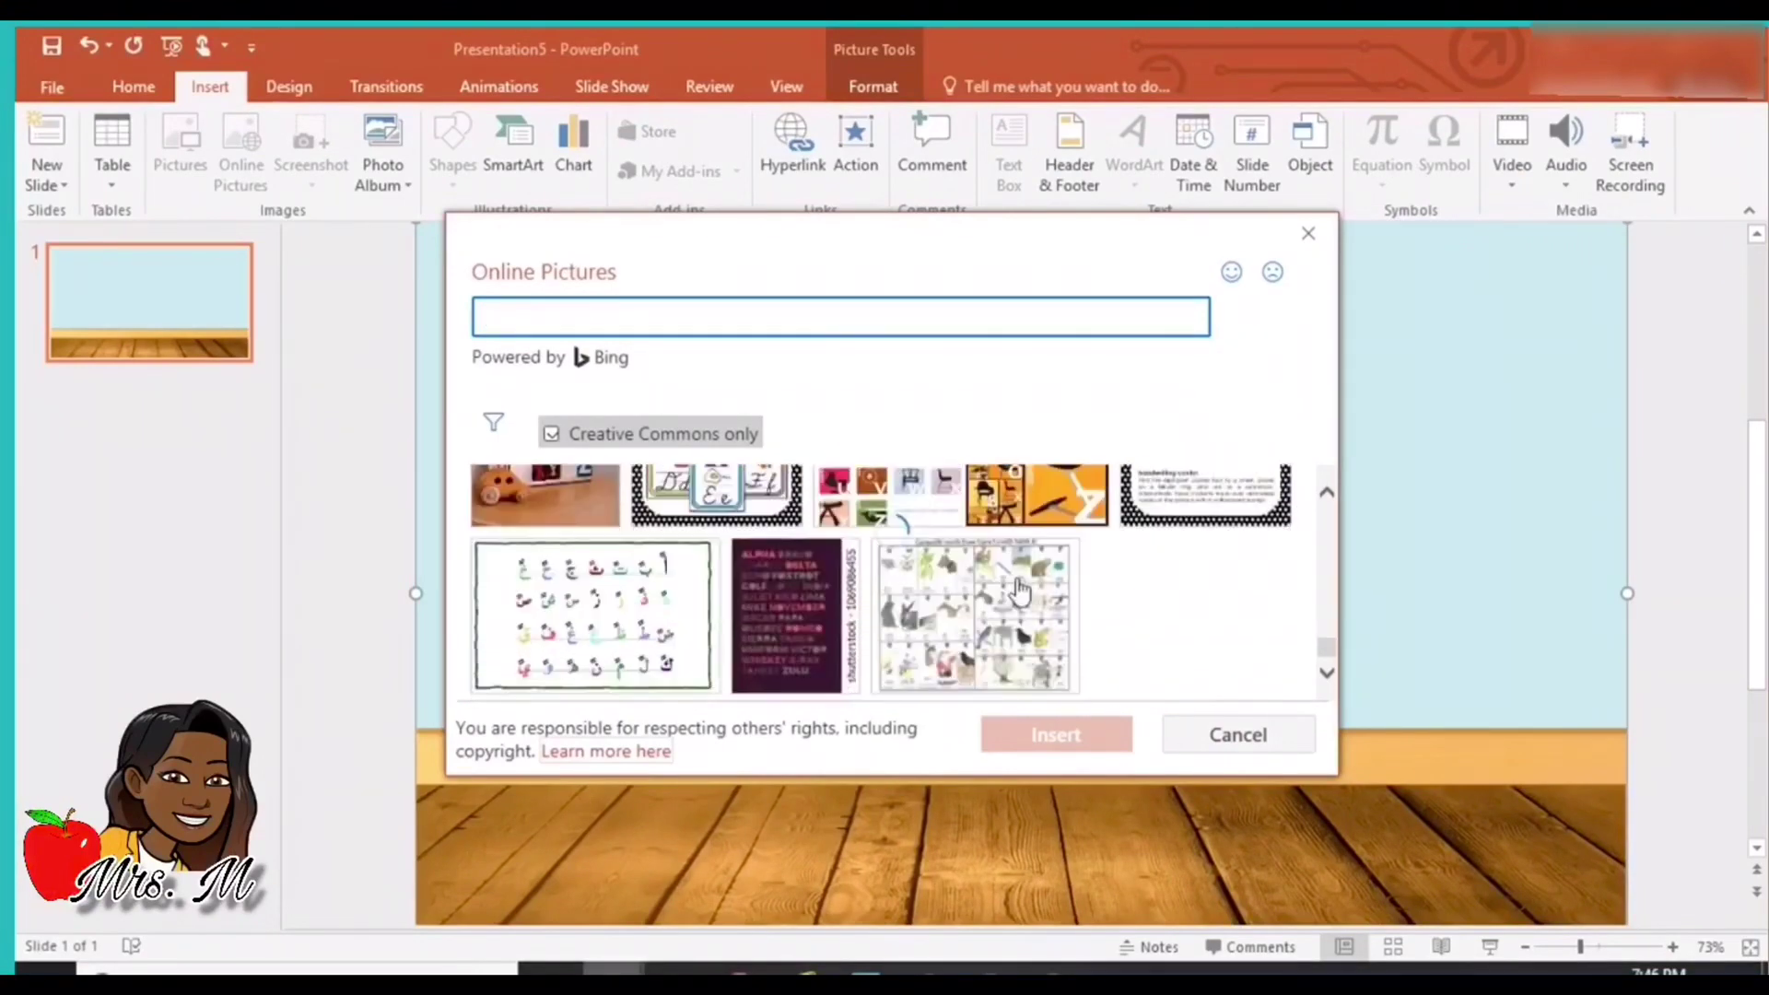
scroll(840, 575, "down", 8)
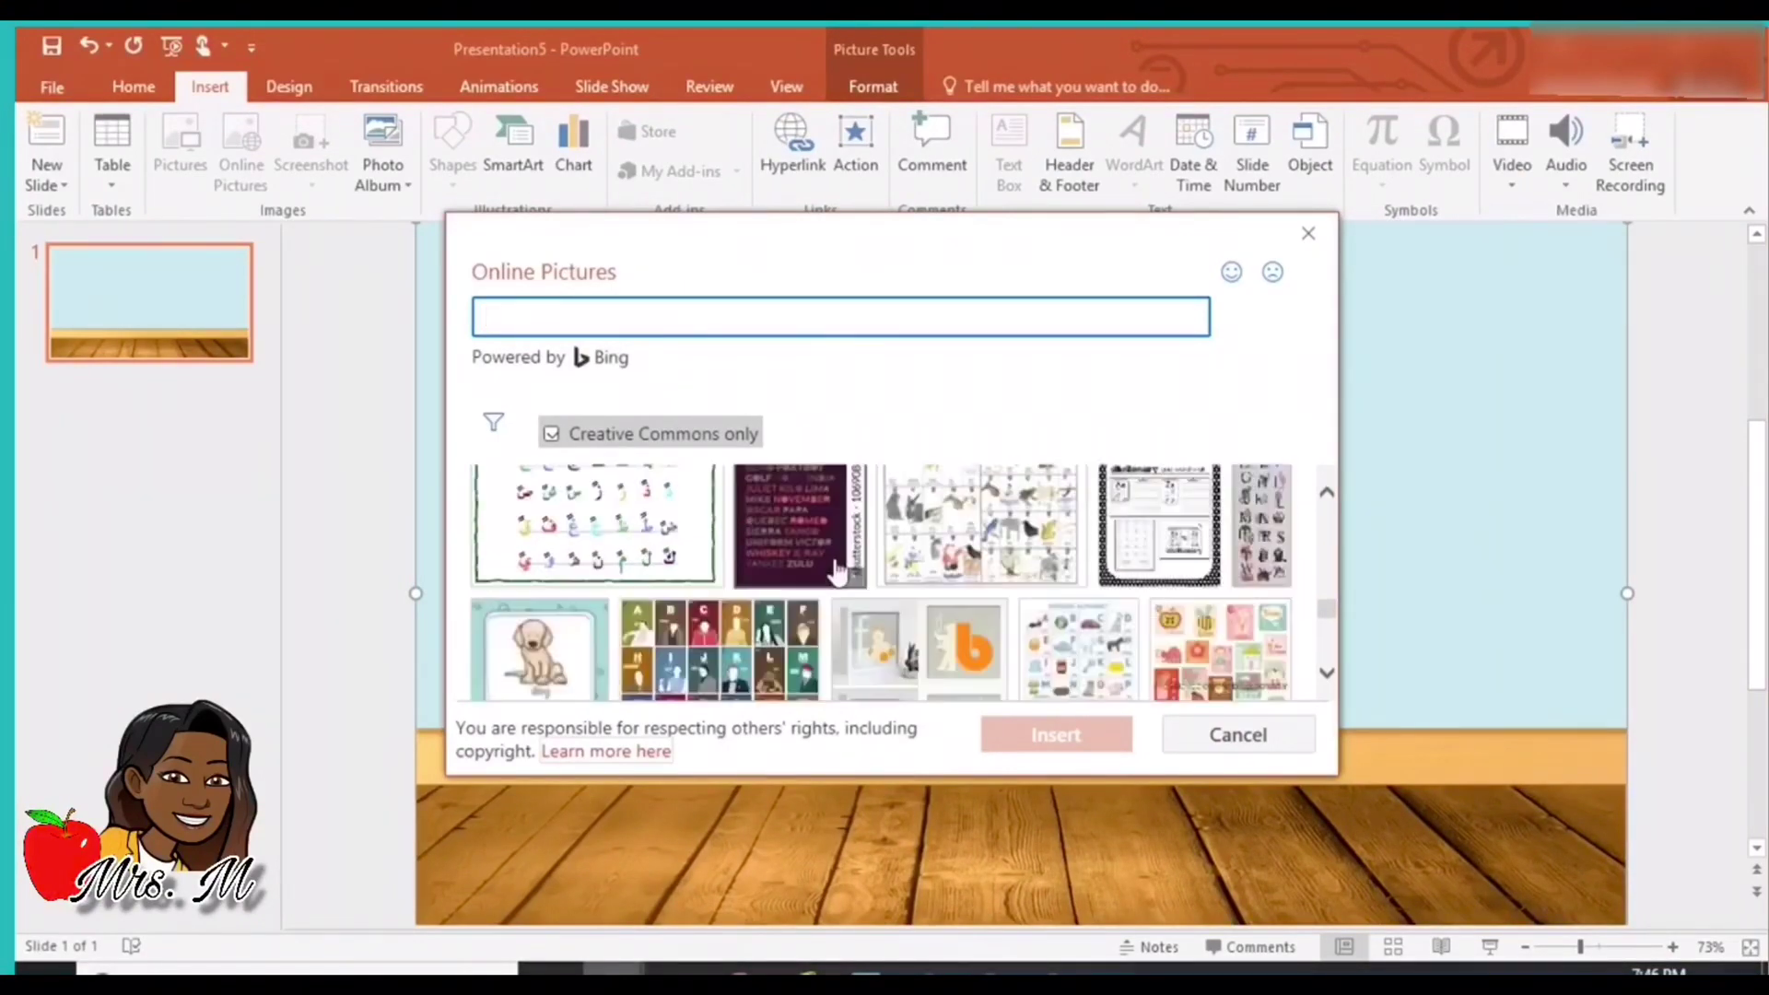
scroll(838, 573, "down", 8)
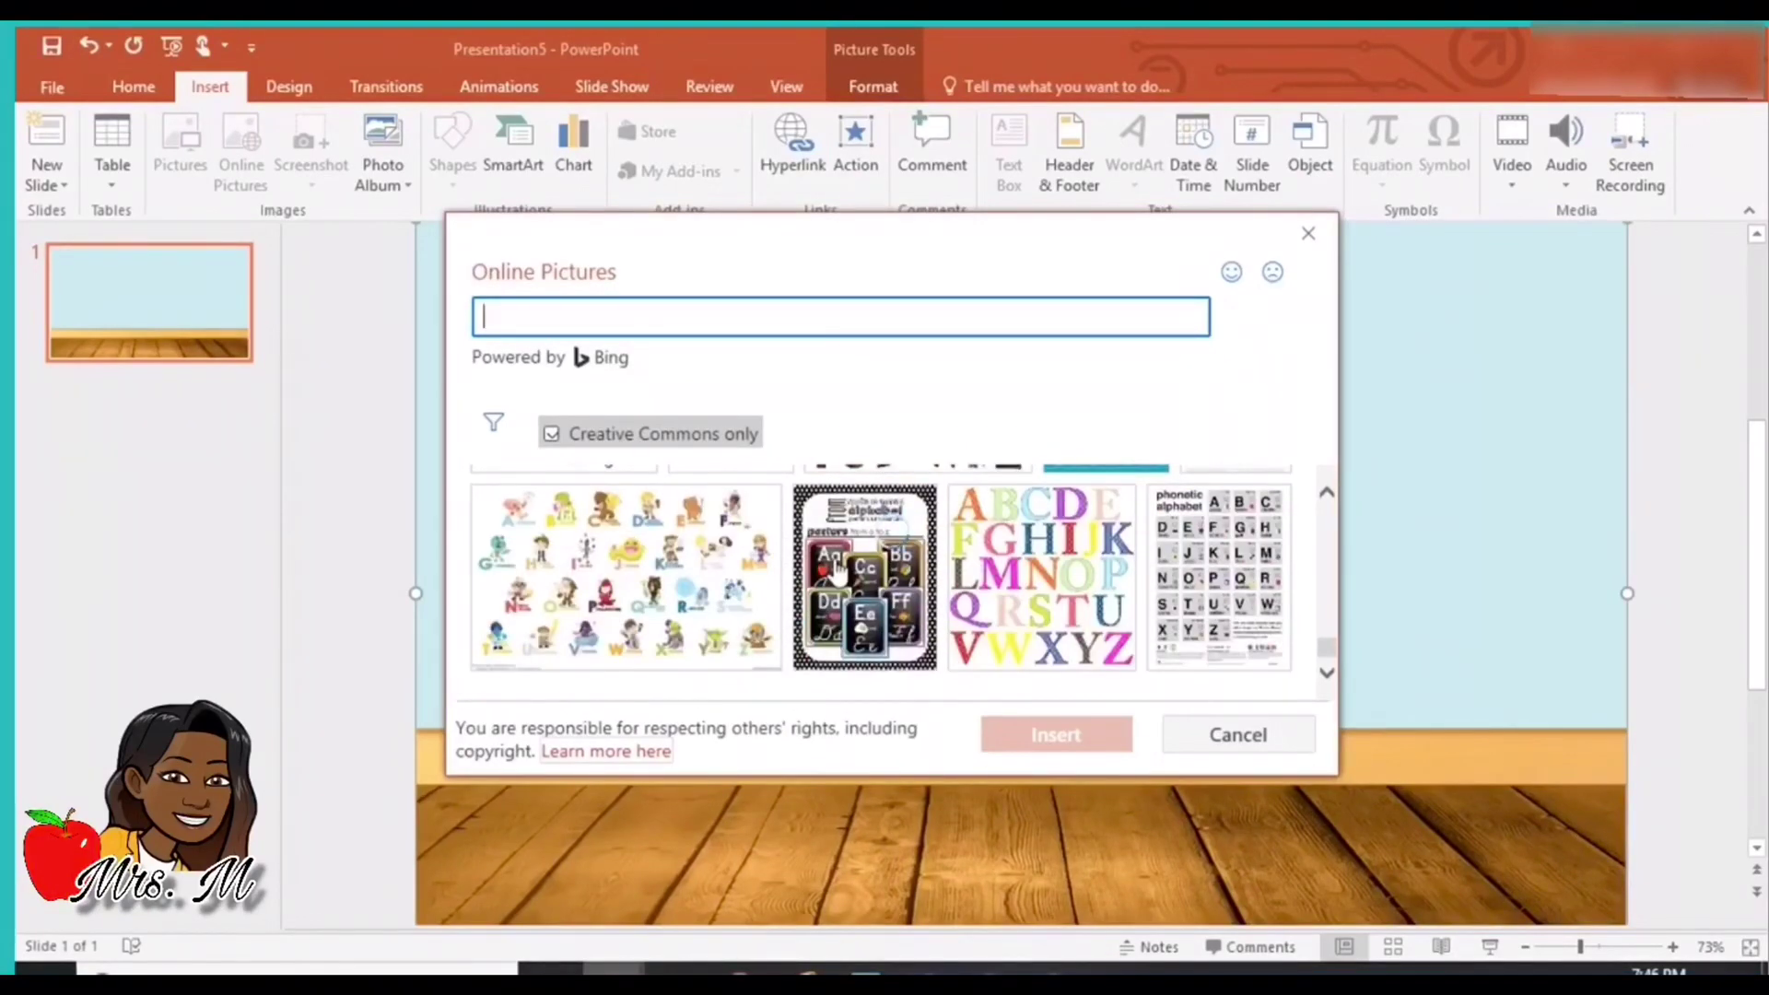
scroll(836, 569, "down", 8)
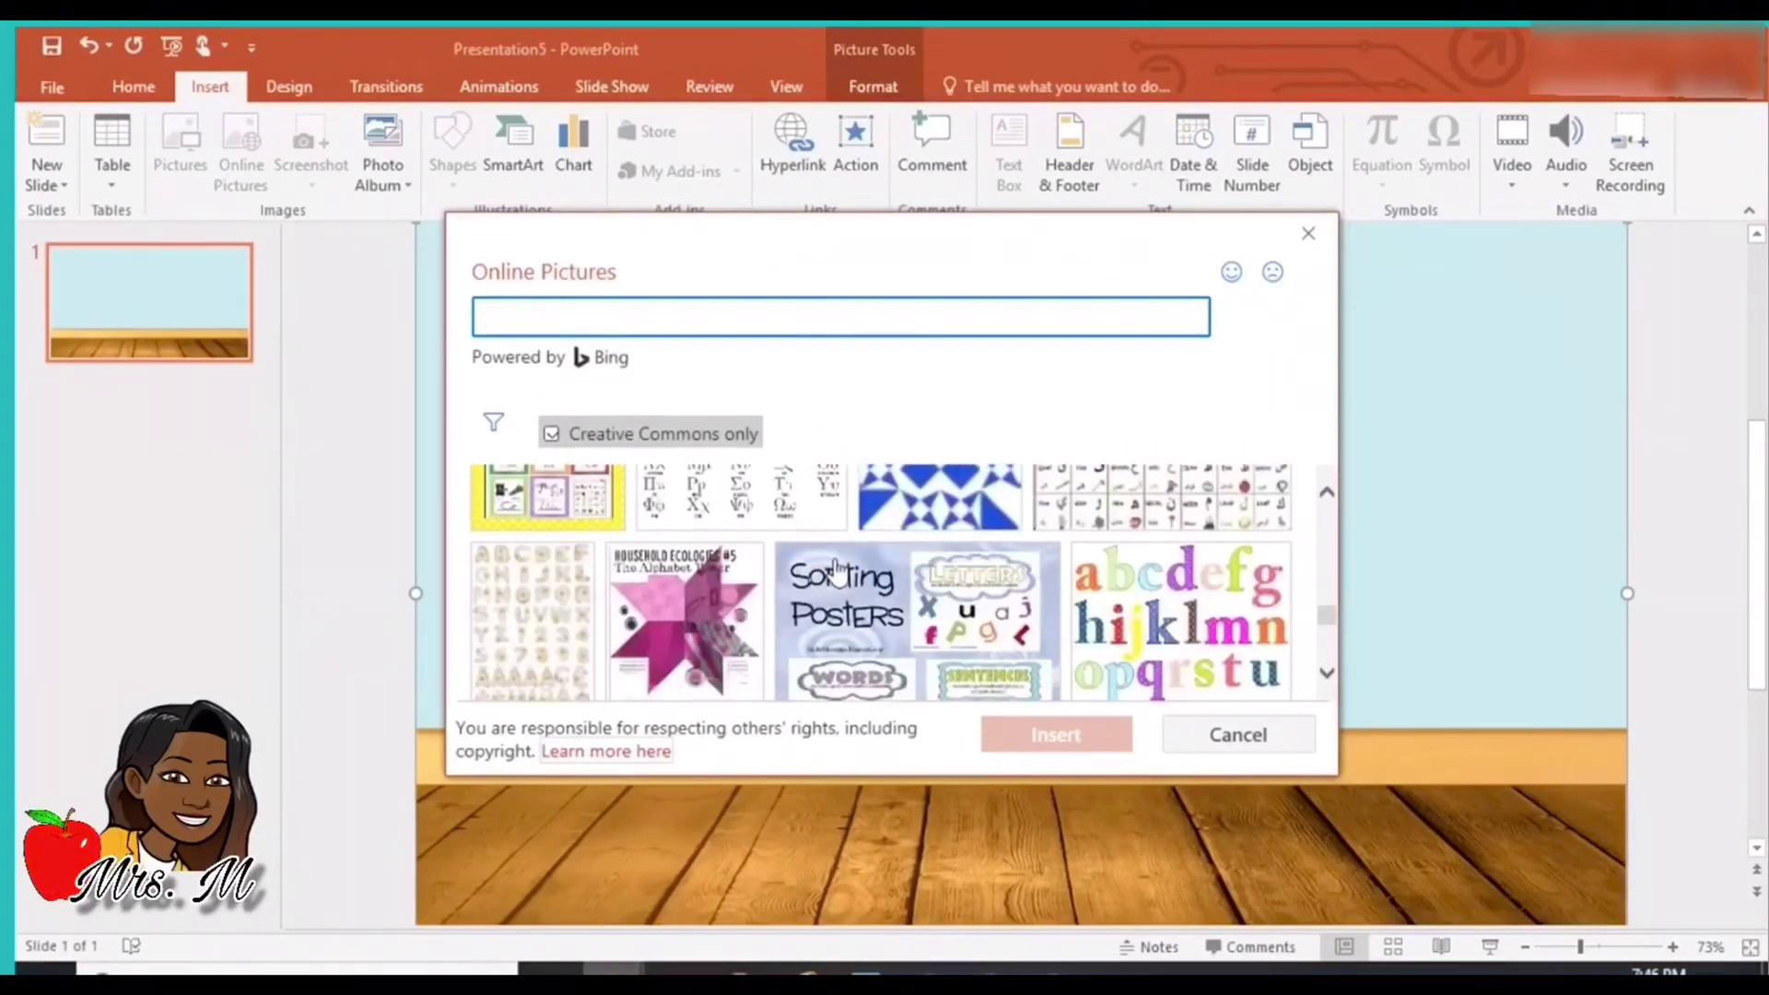
scroll(836, 569, "down", 8)
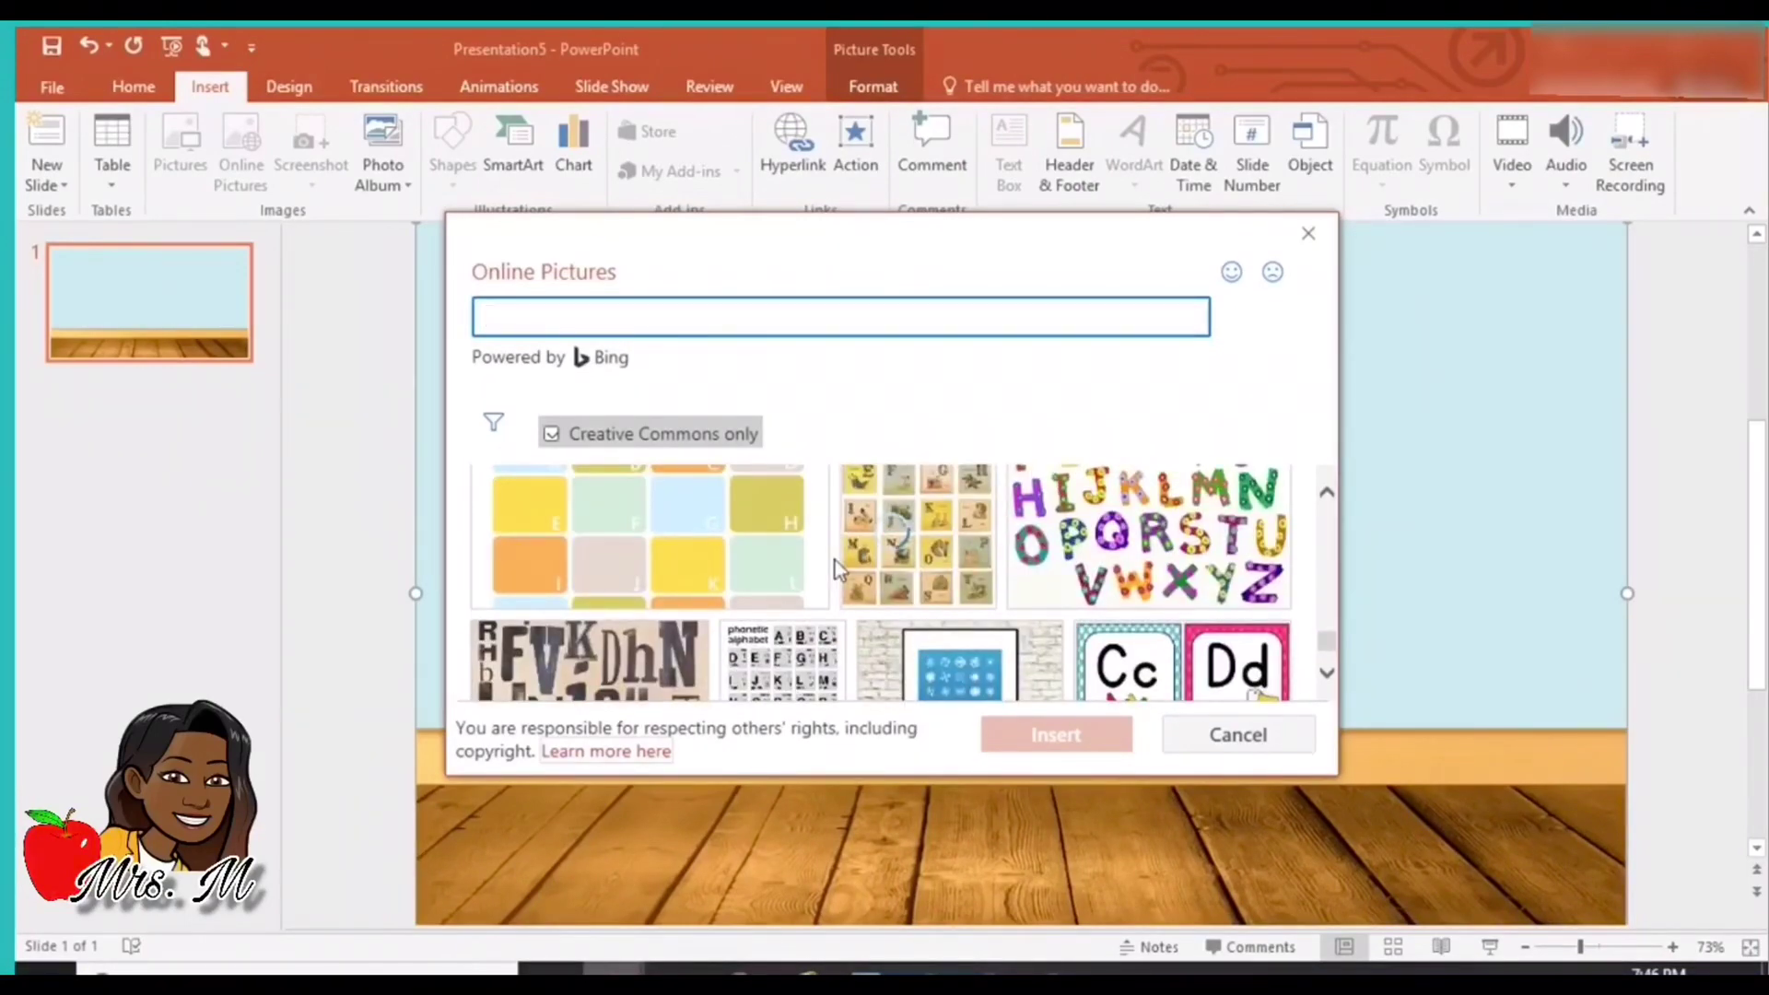
scroll(835, 560, "down", 8)
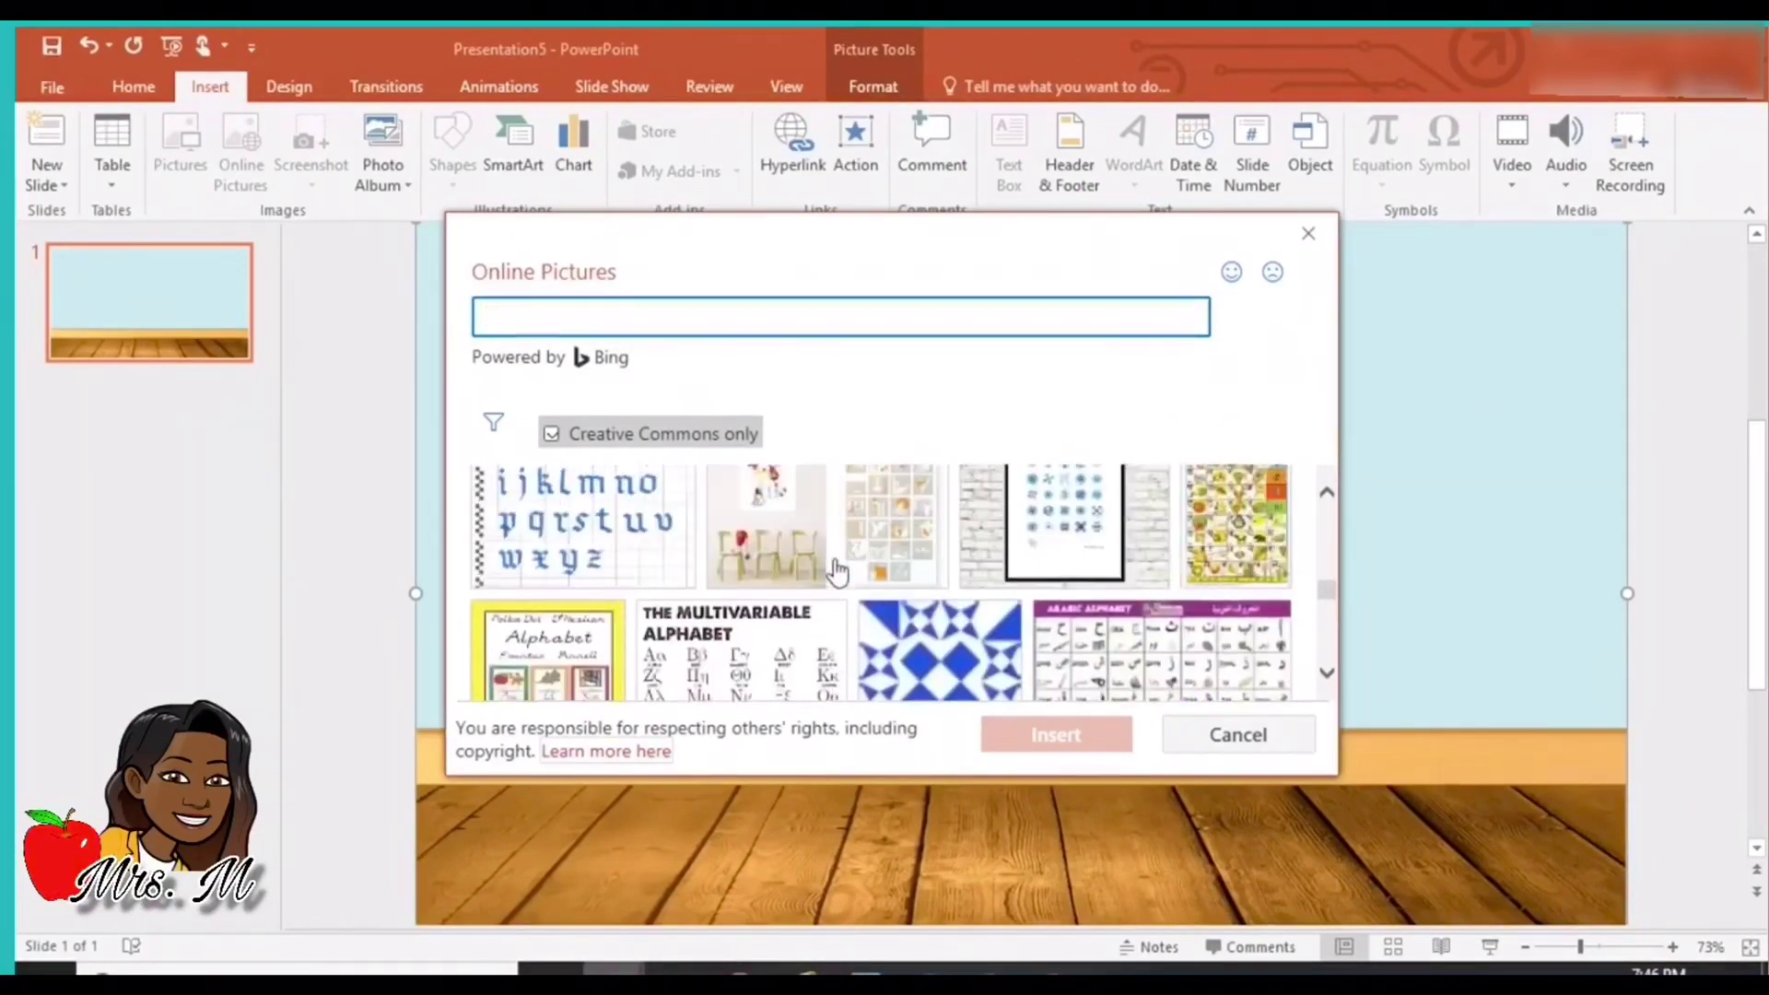
scroll(836, 569, "up", 3)
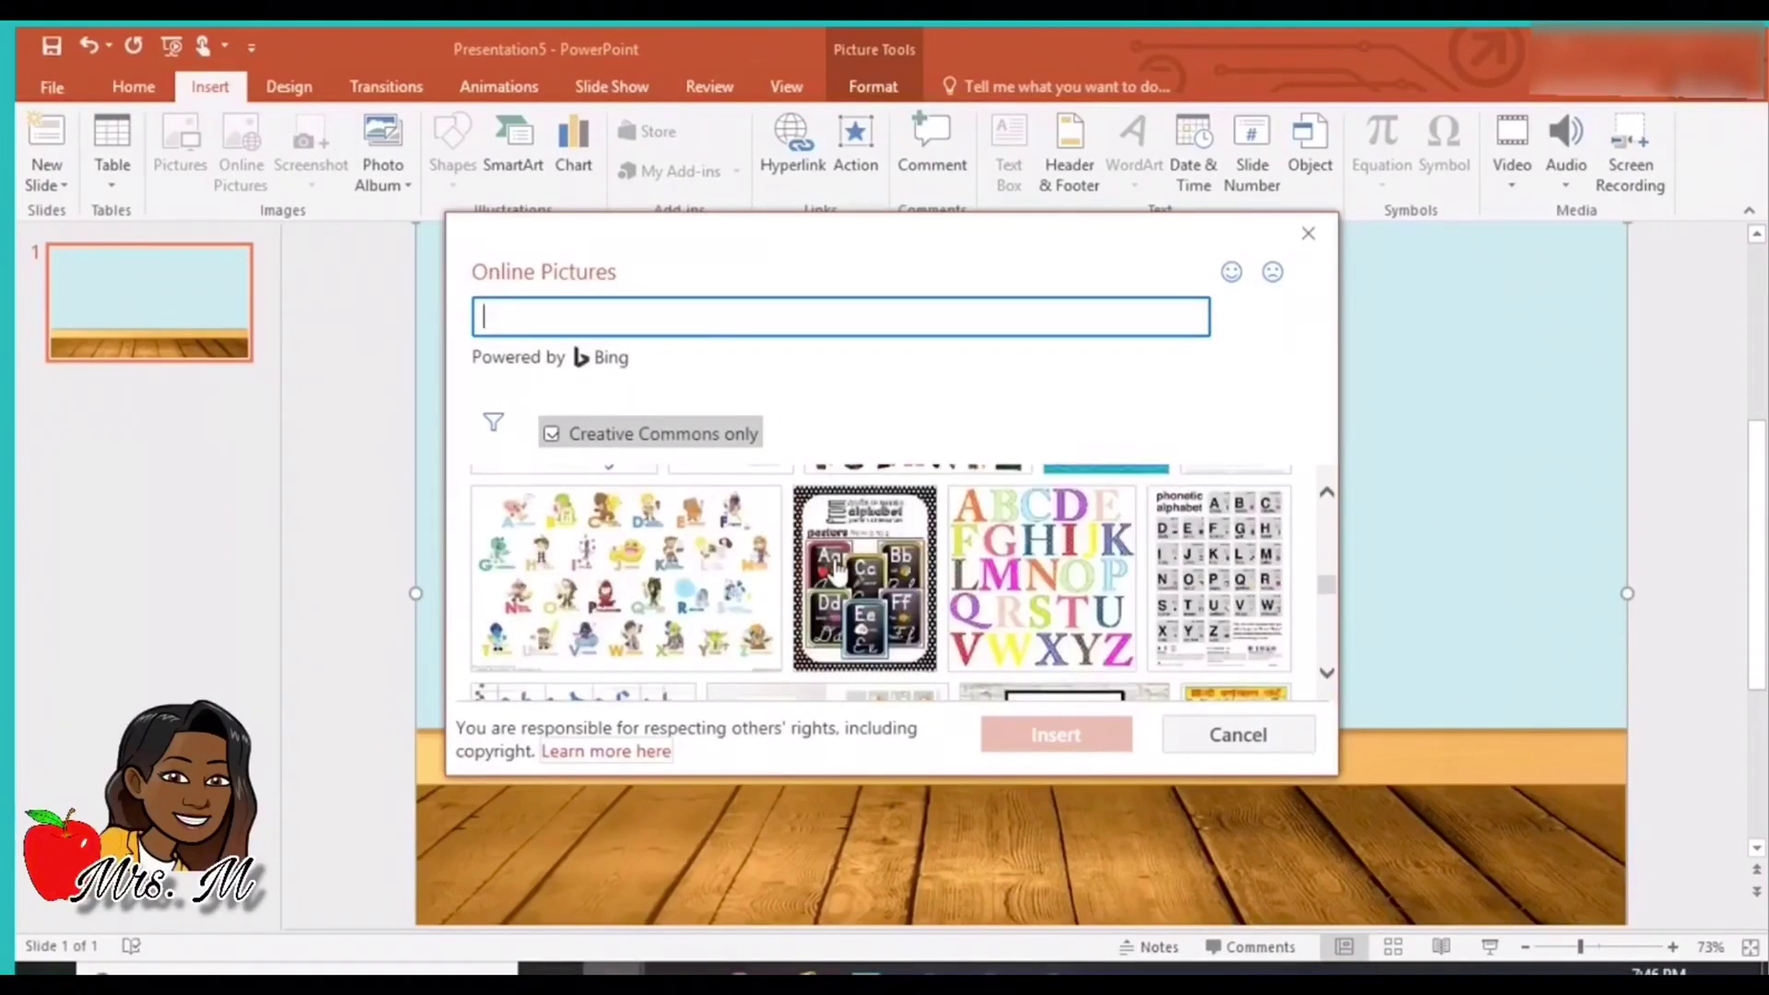
scroll(835, 570, "down", 2)
scroll(1265, 509, "up", 3)
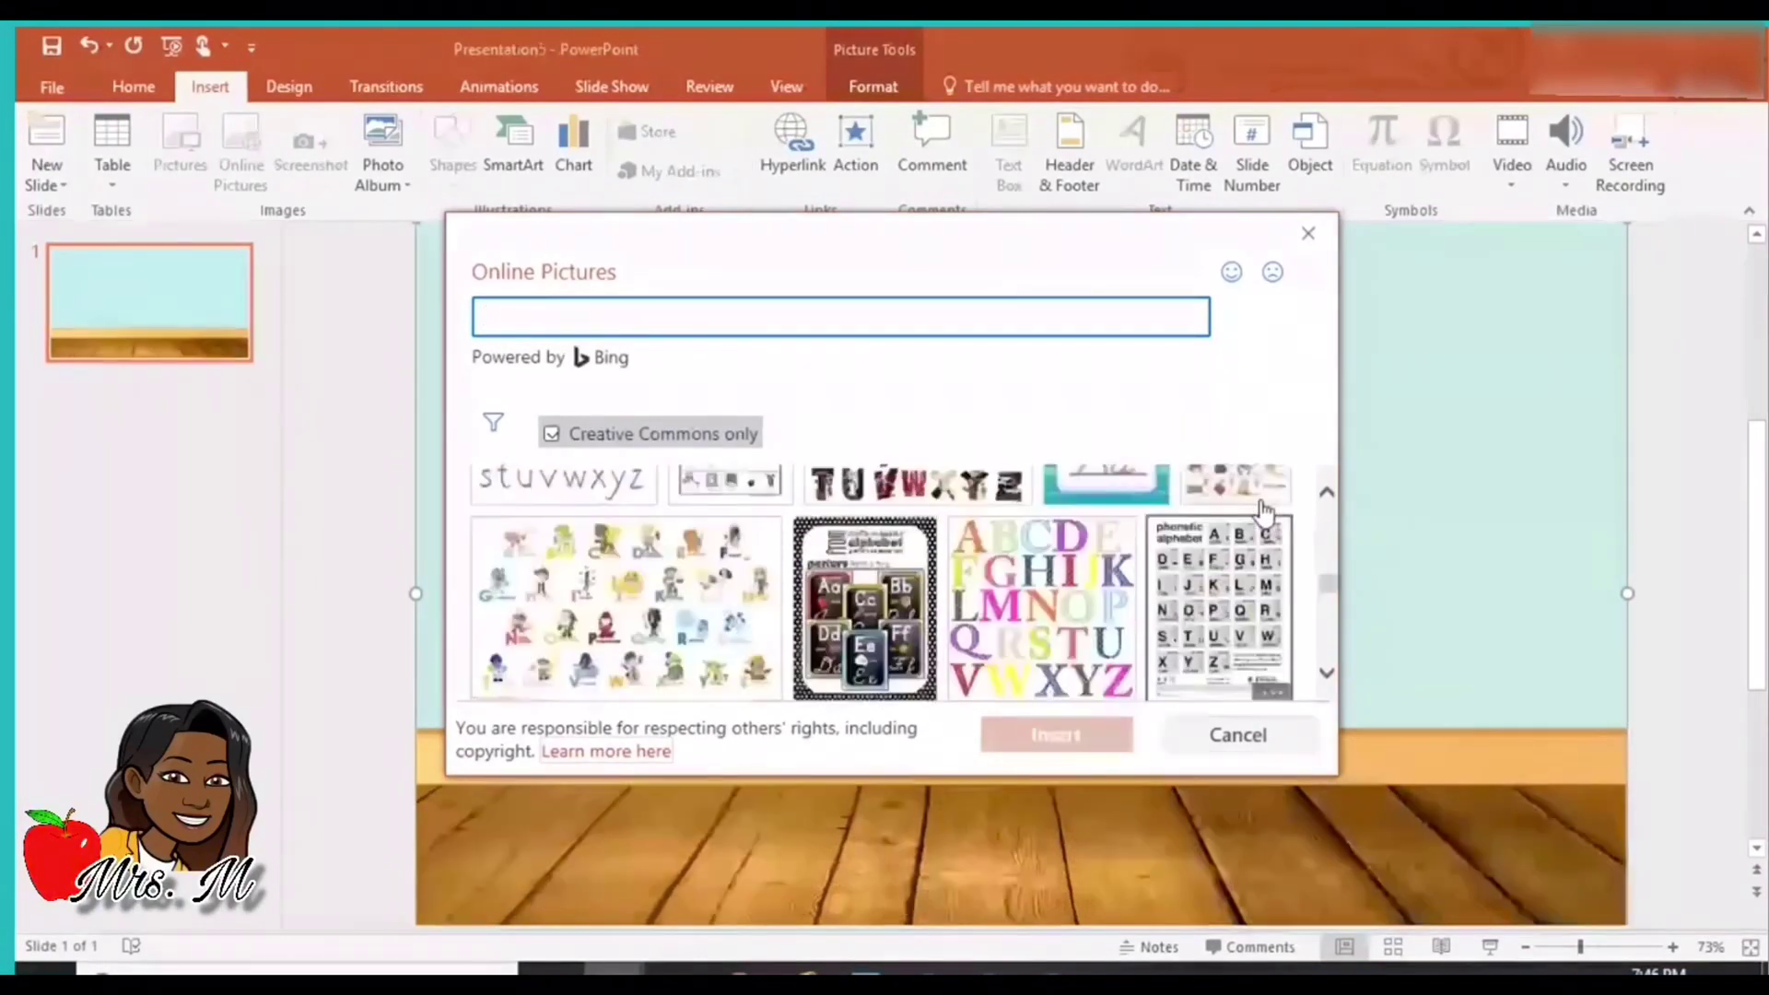
scroll(1265, 510, "up", 5)
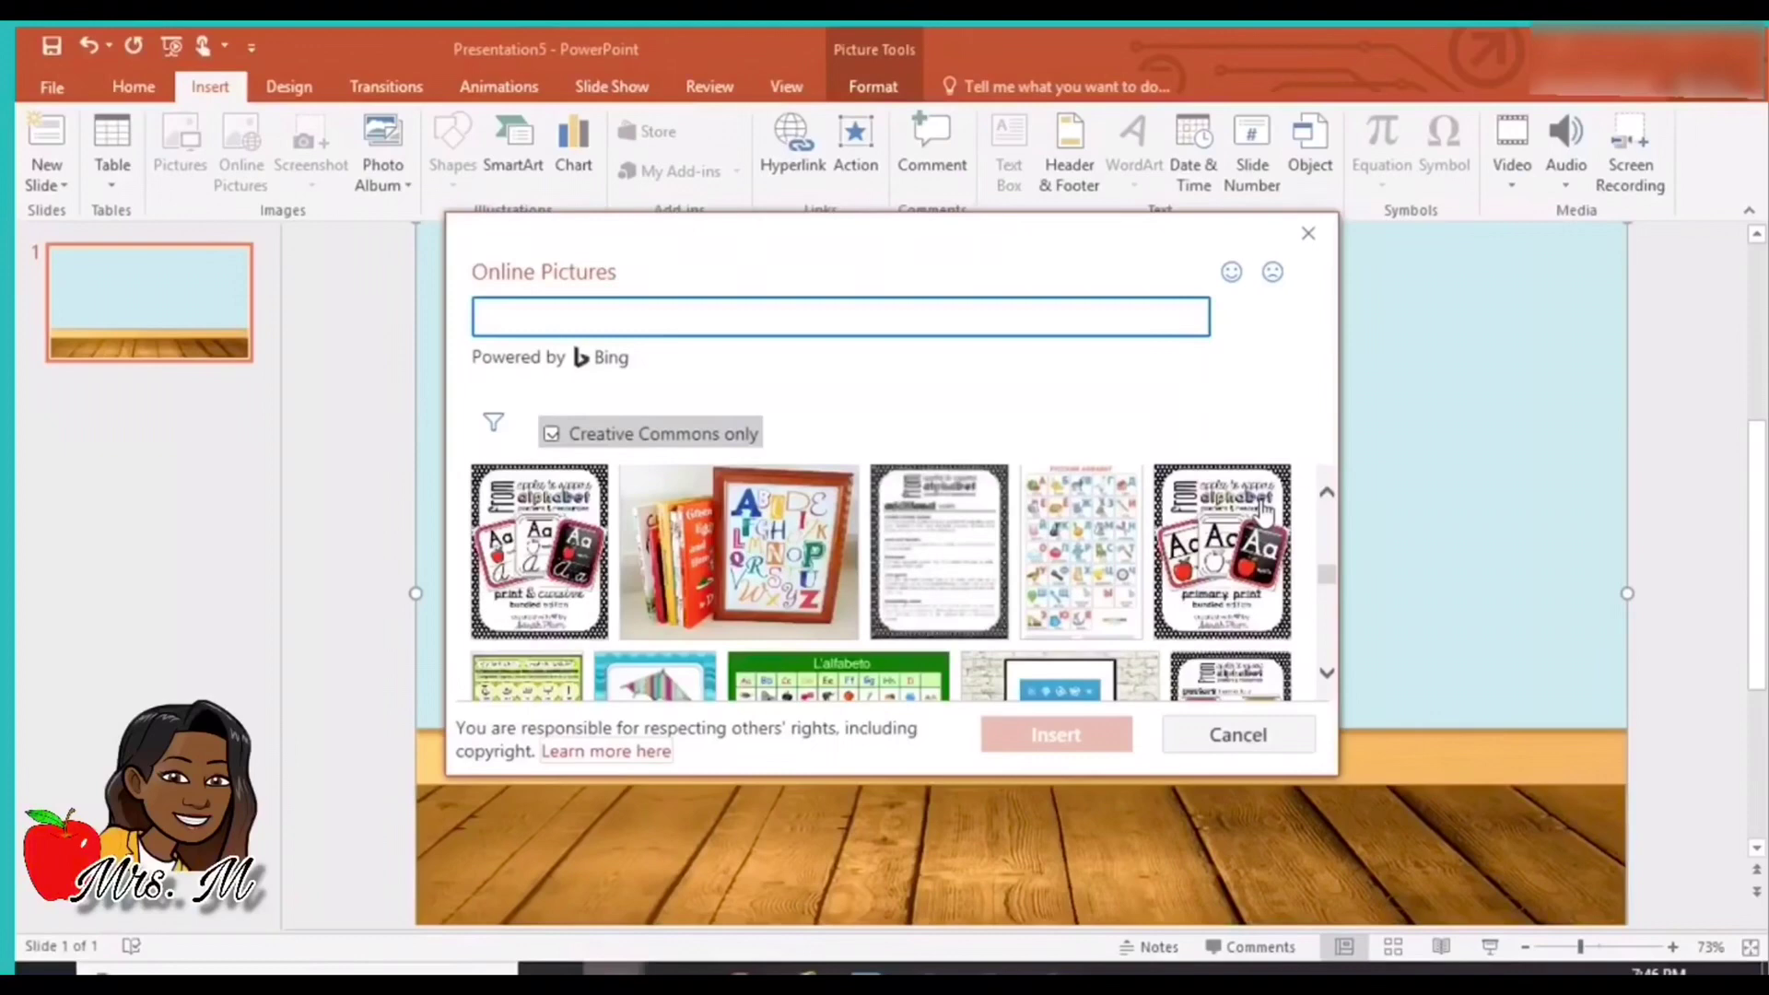
scroll(1265, 510, "up", 5)
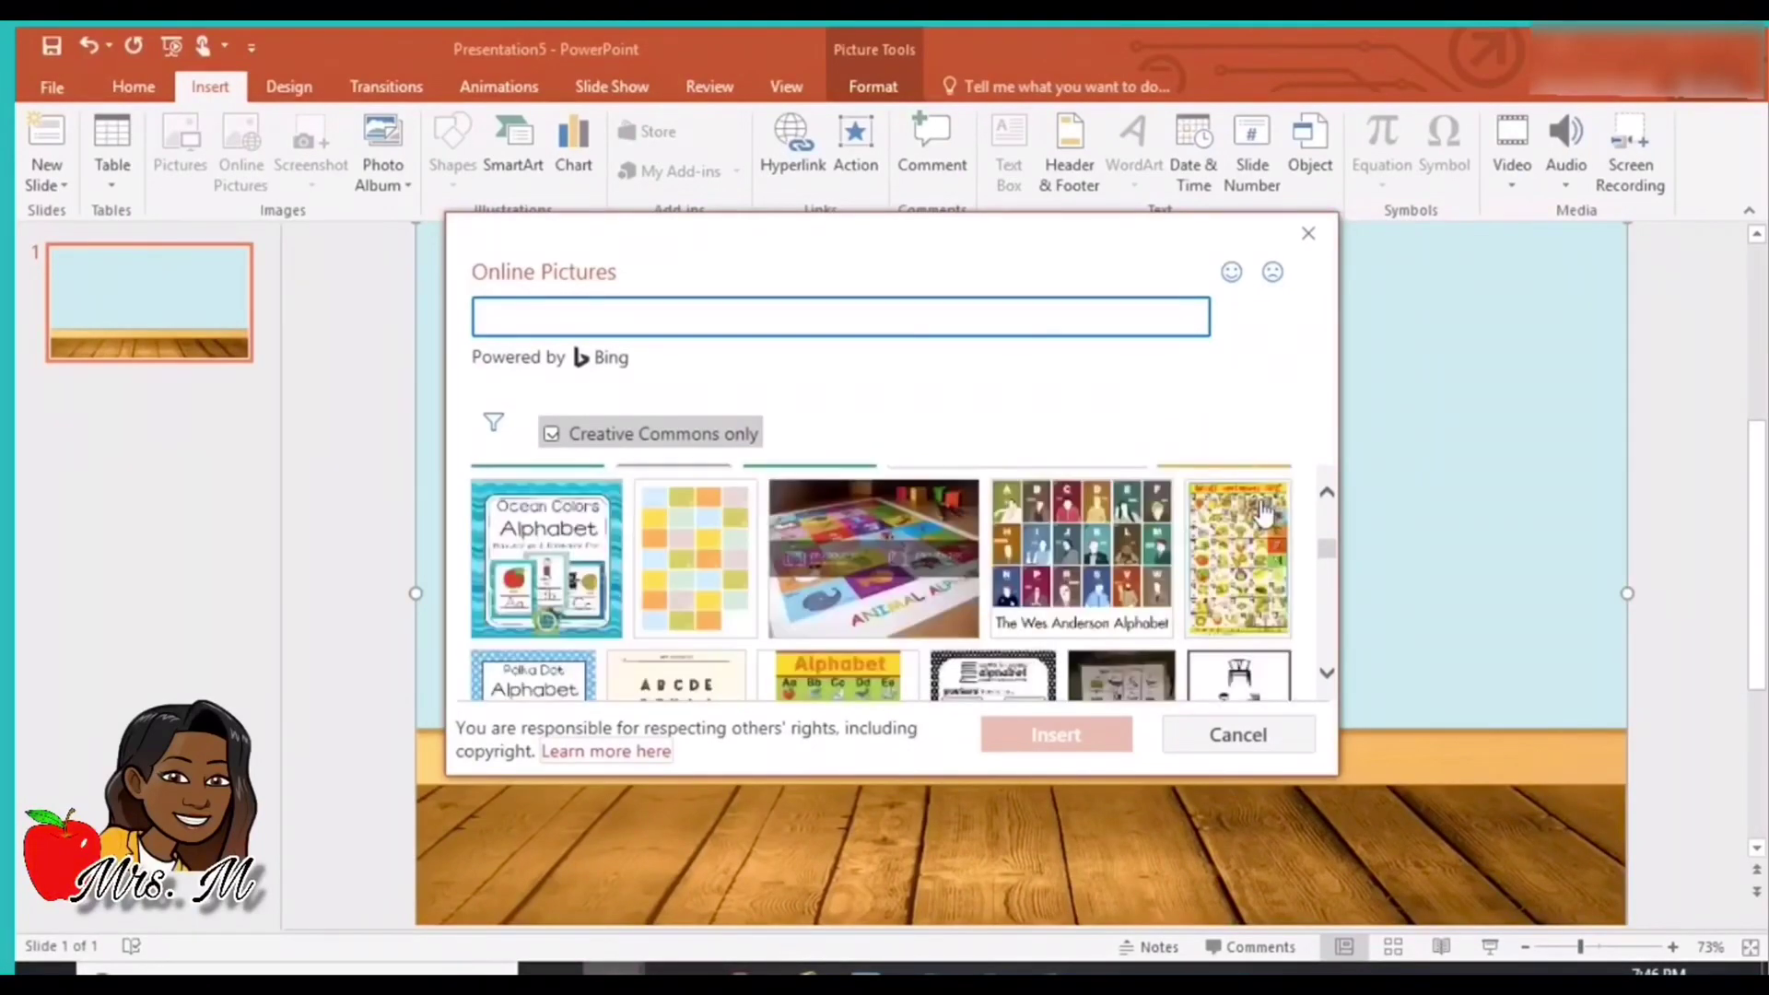
scroll(1265, 509, "up", 3)
left_click(1235, 654)
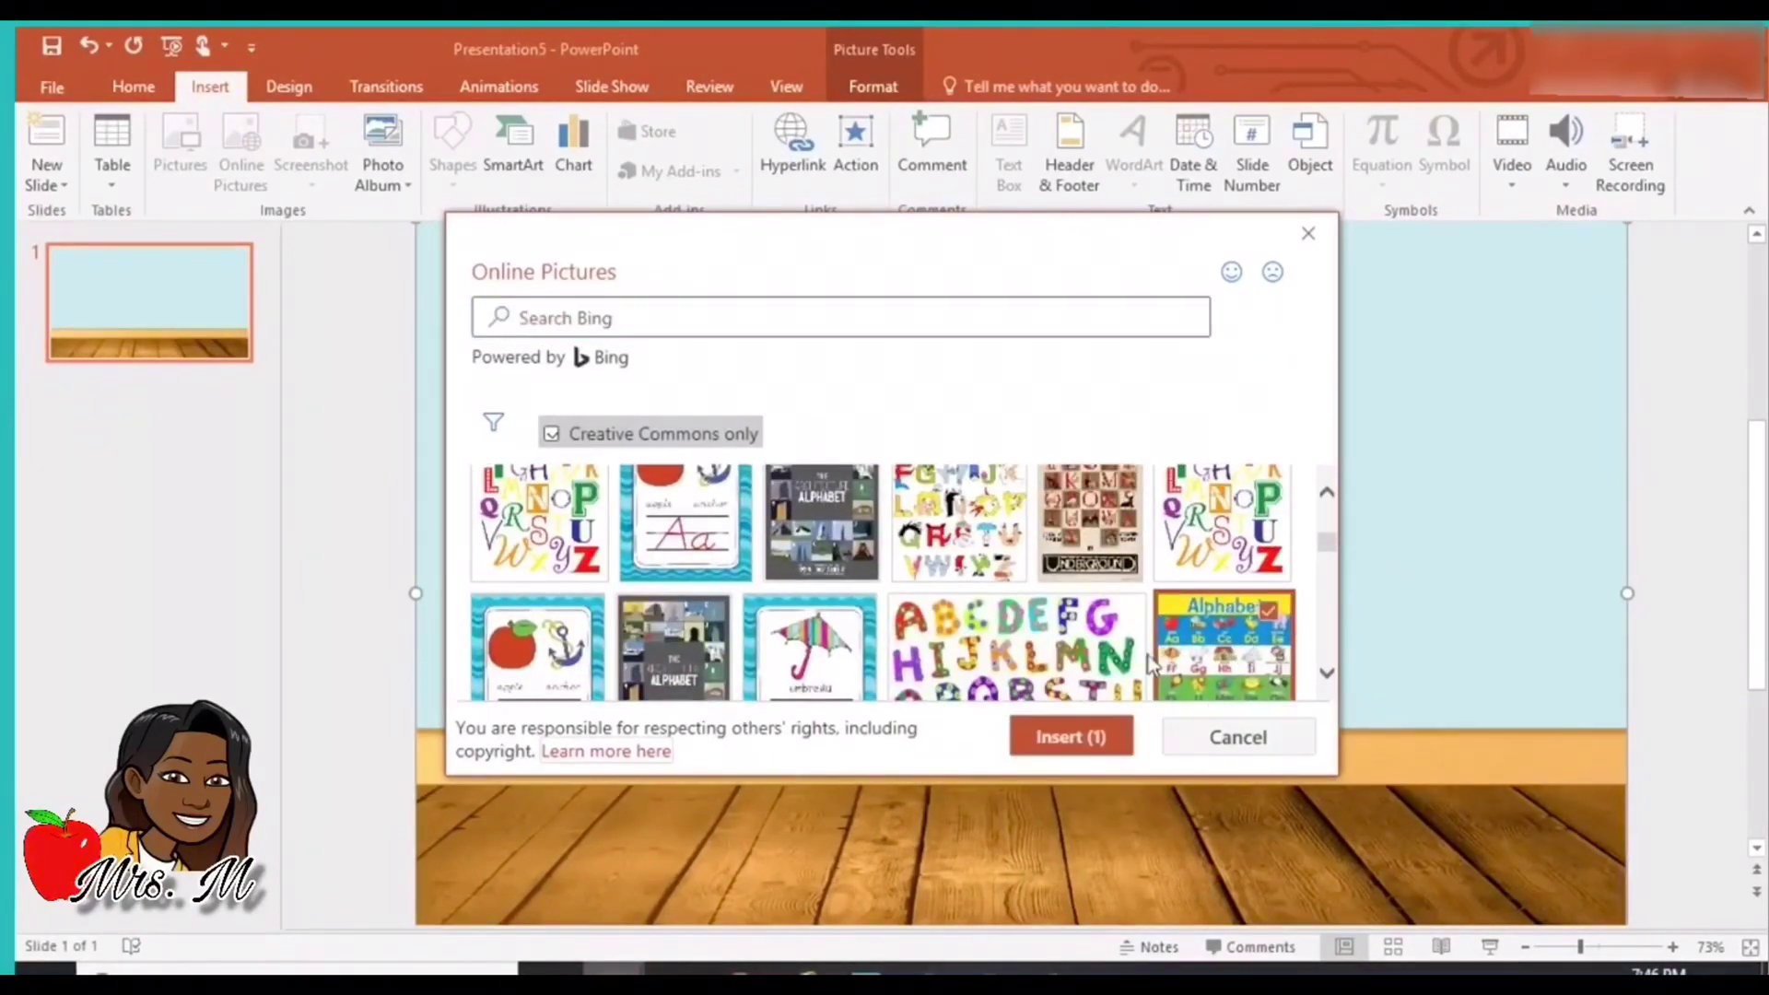
Insert the Alphabet chart, shrink it to 1.97" by 1.52", and place it on the upper-left wall.
left_click(1061, 736)
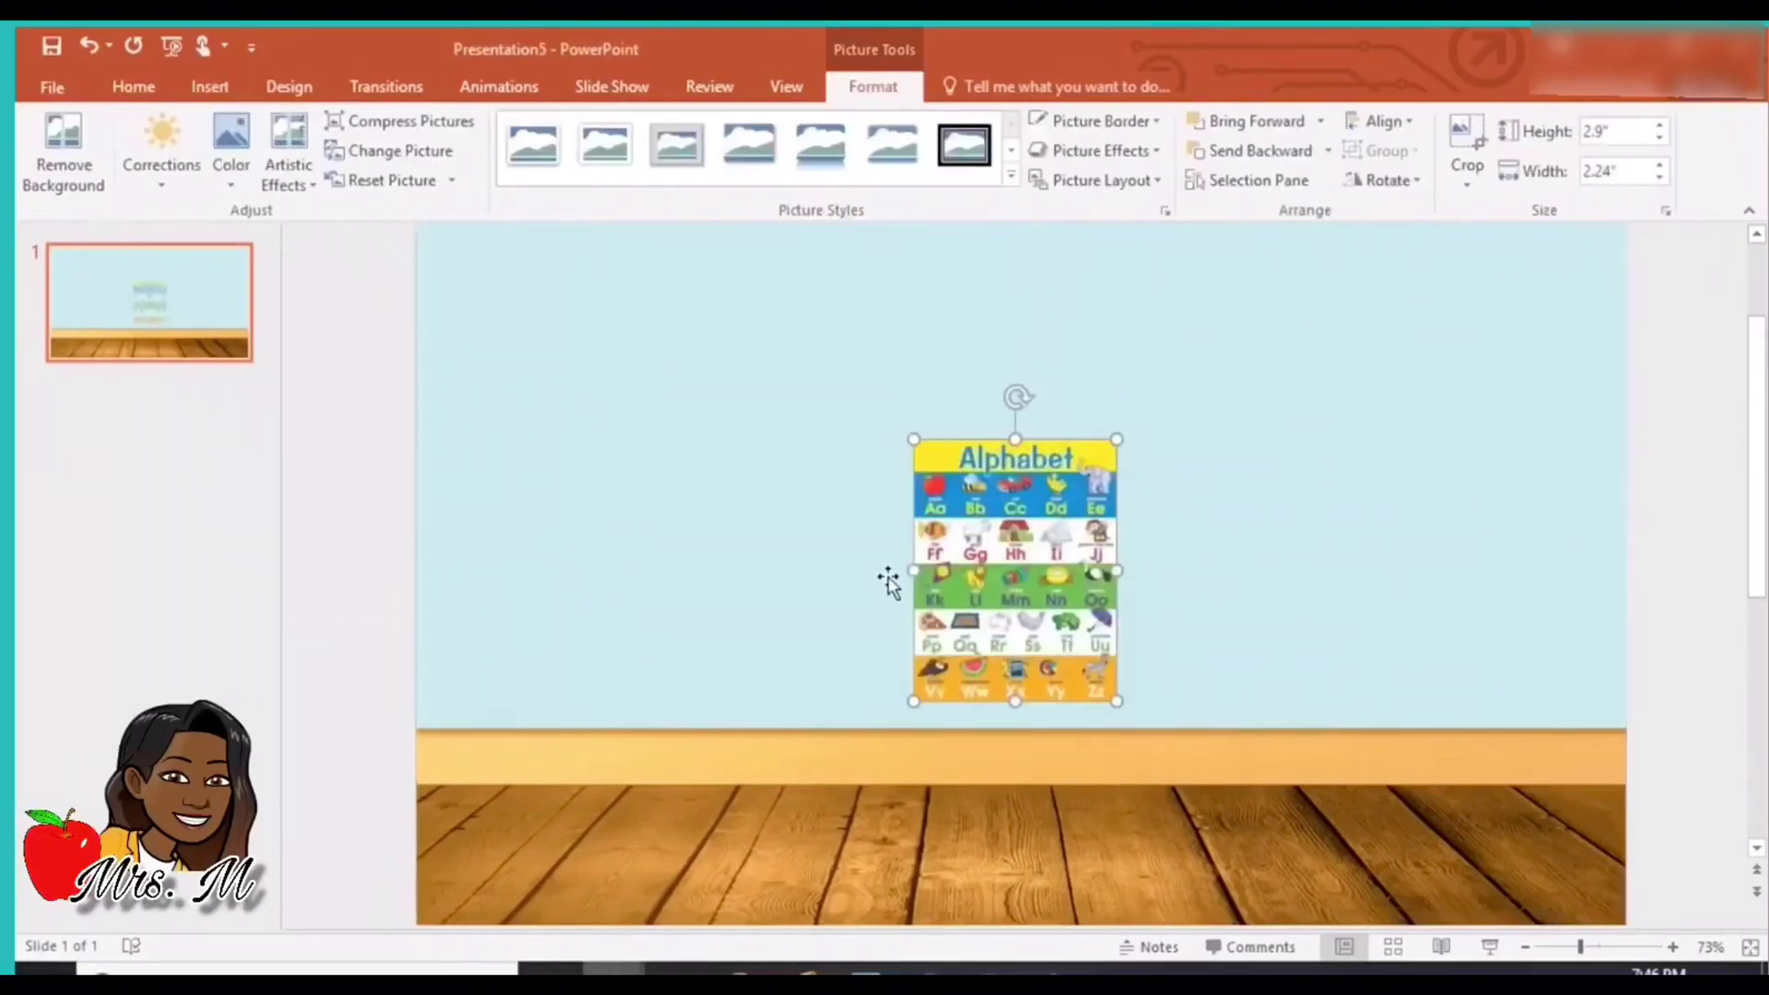
left_click_drag(1061, 663, 628, 451)
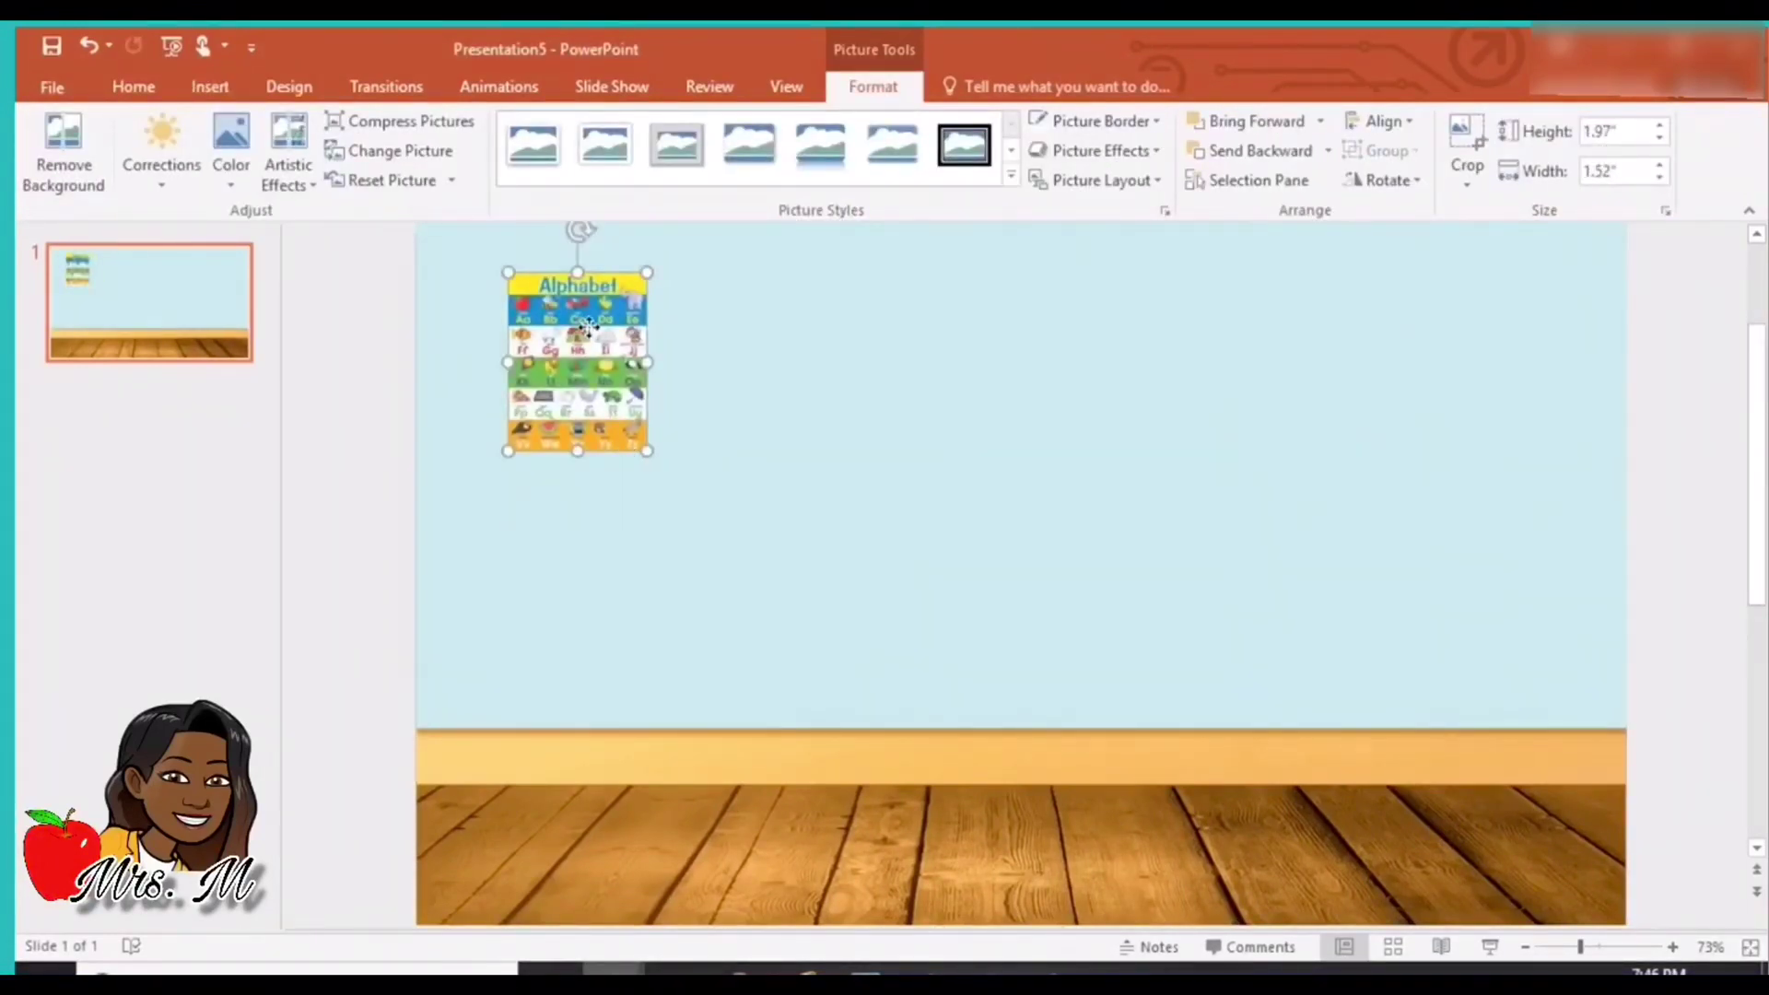
left_click_drag(581, 324, 569, 388)
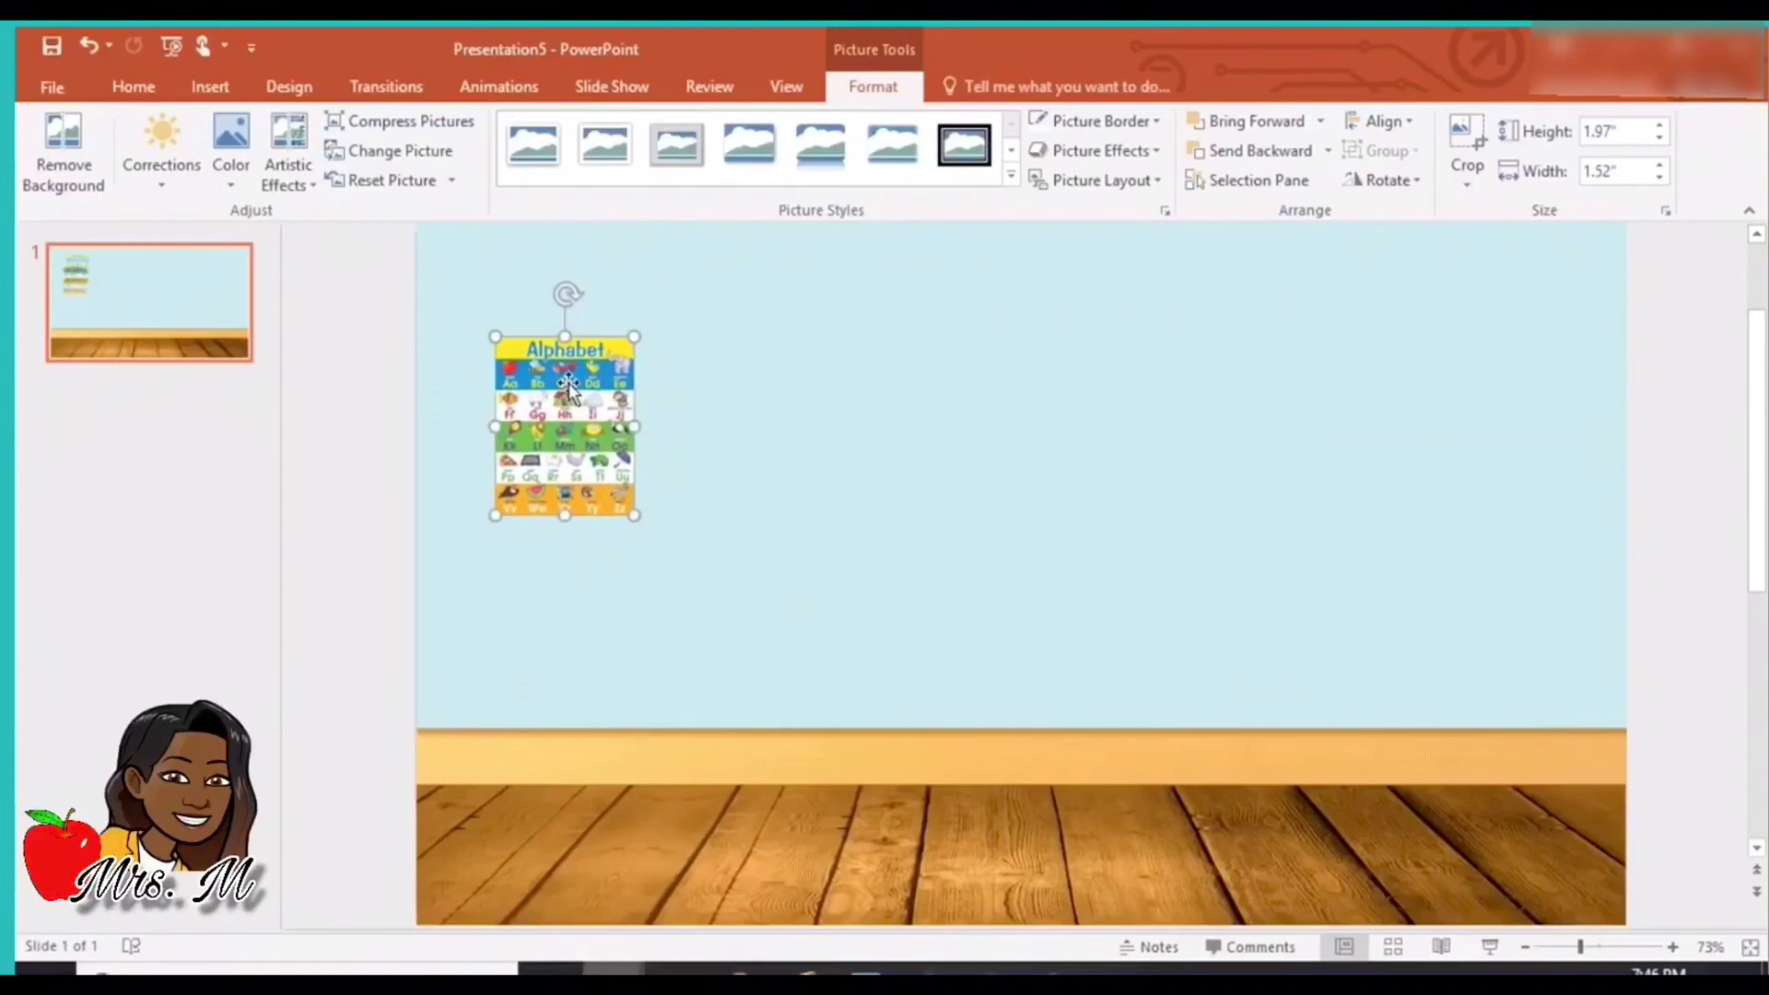
left_click(229, 85)
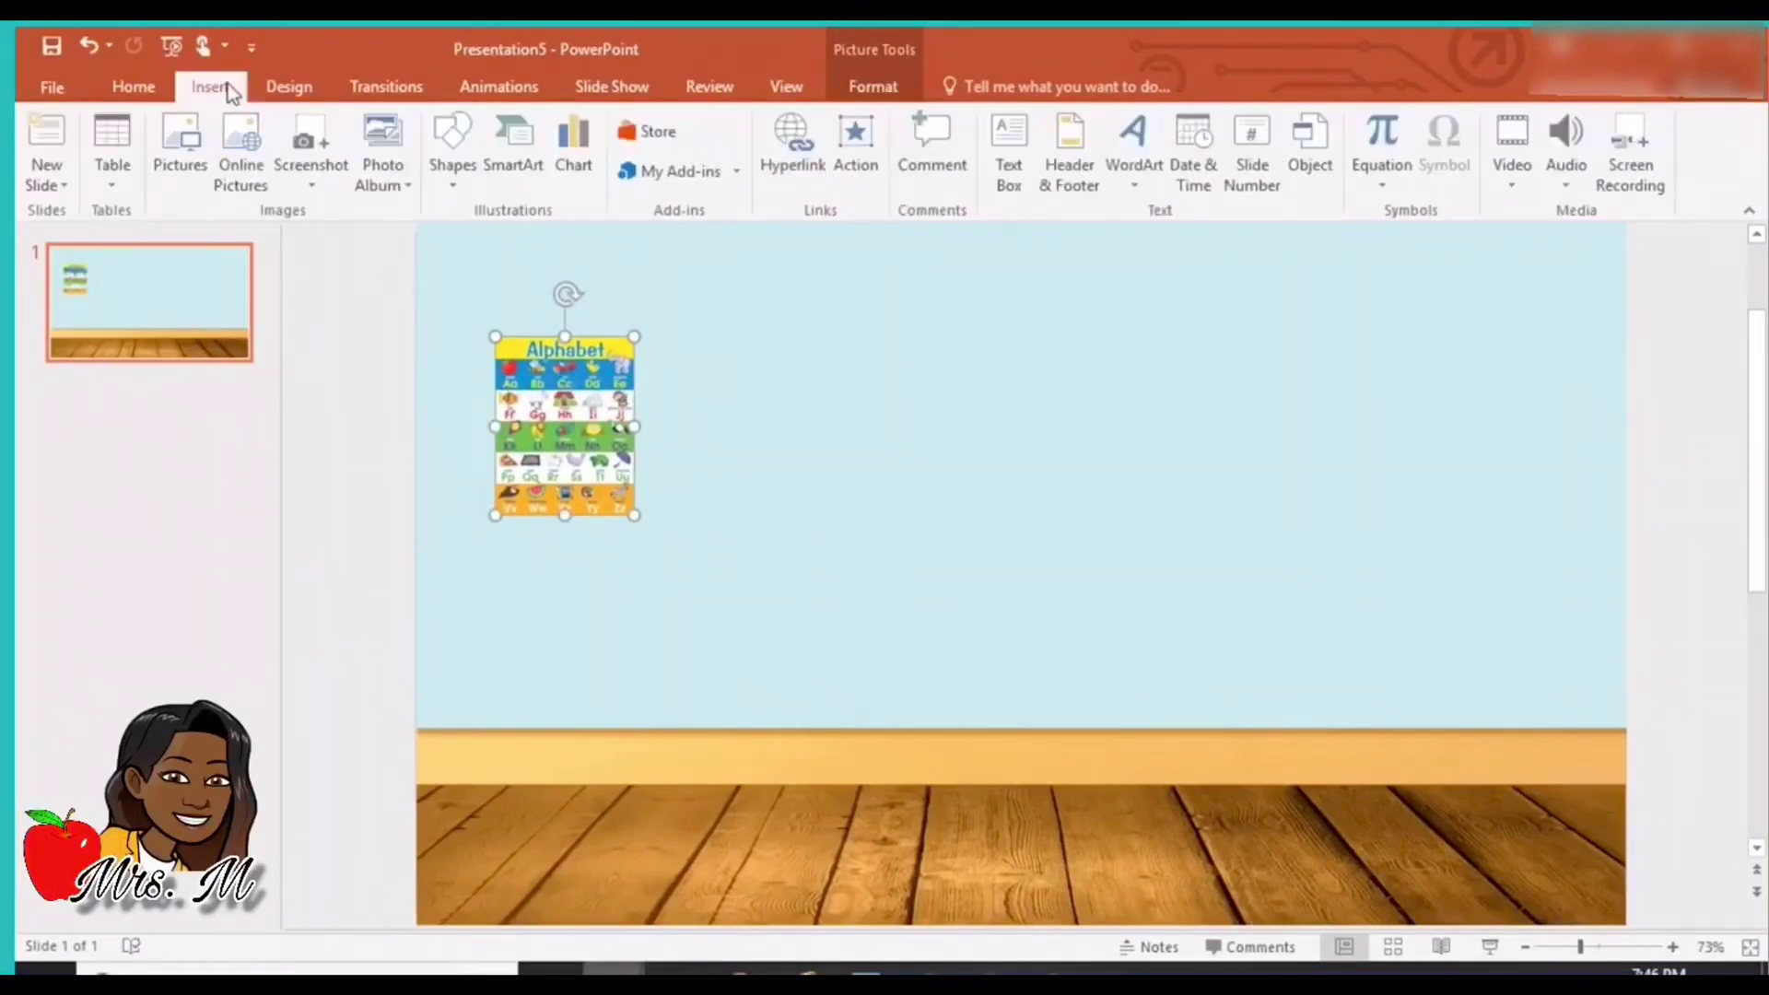
Search online pictures for 'whiteboard' and select the plain white whiteboard result.
left_click(236, 142)
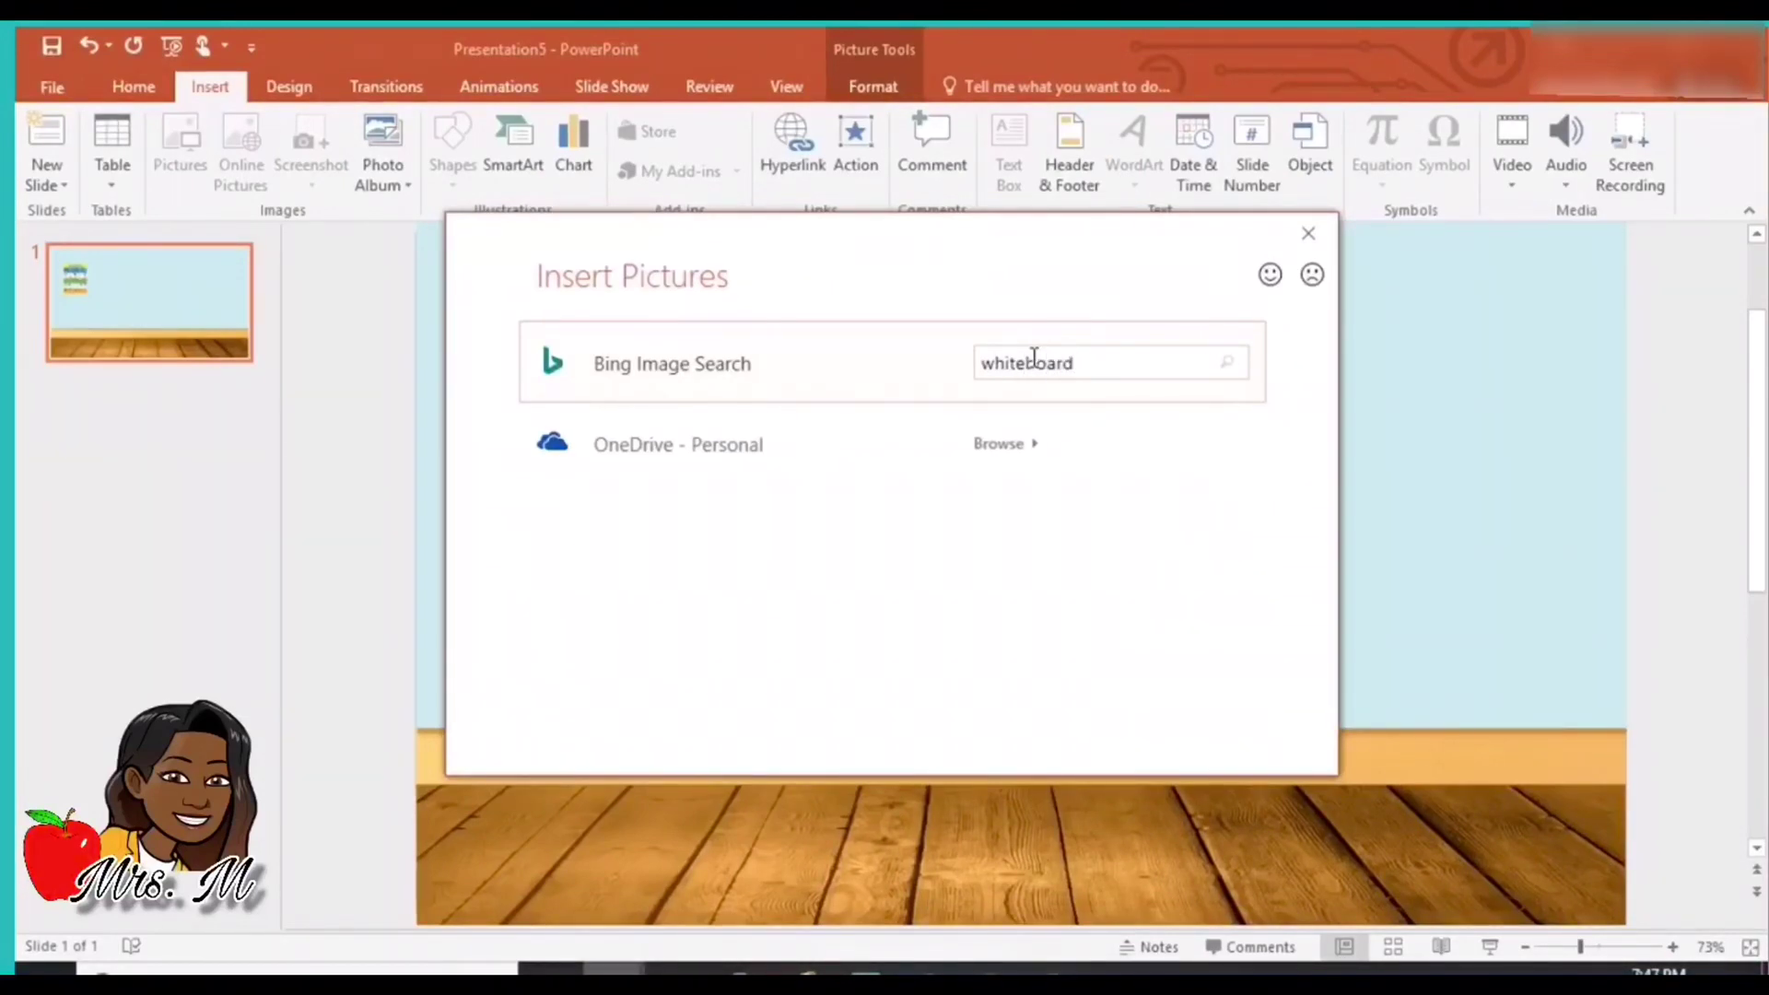
key("Return")
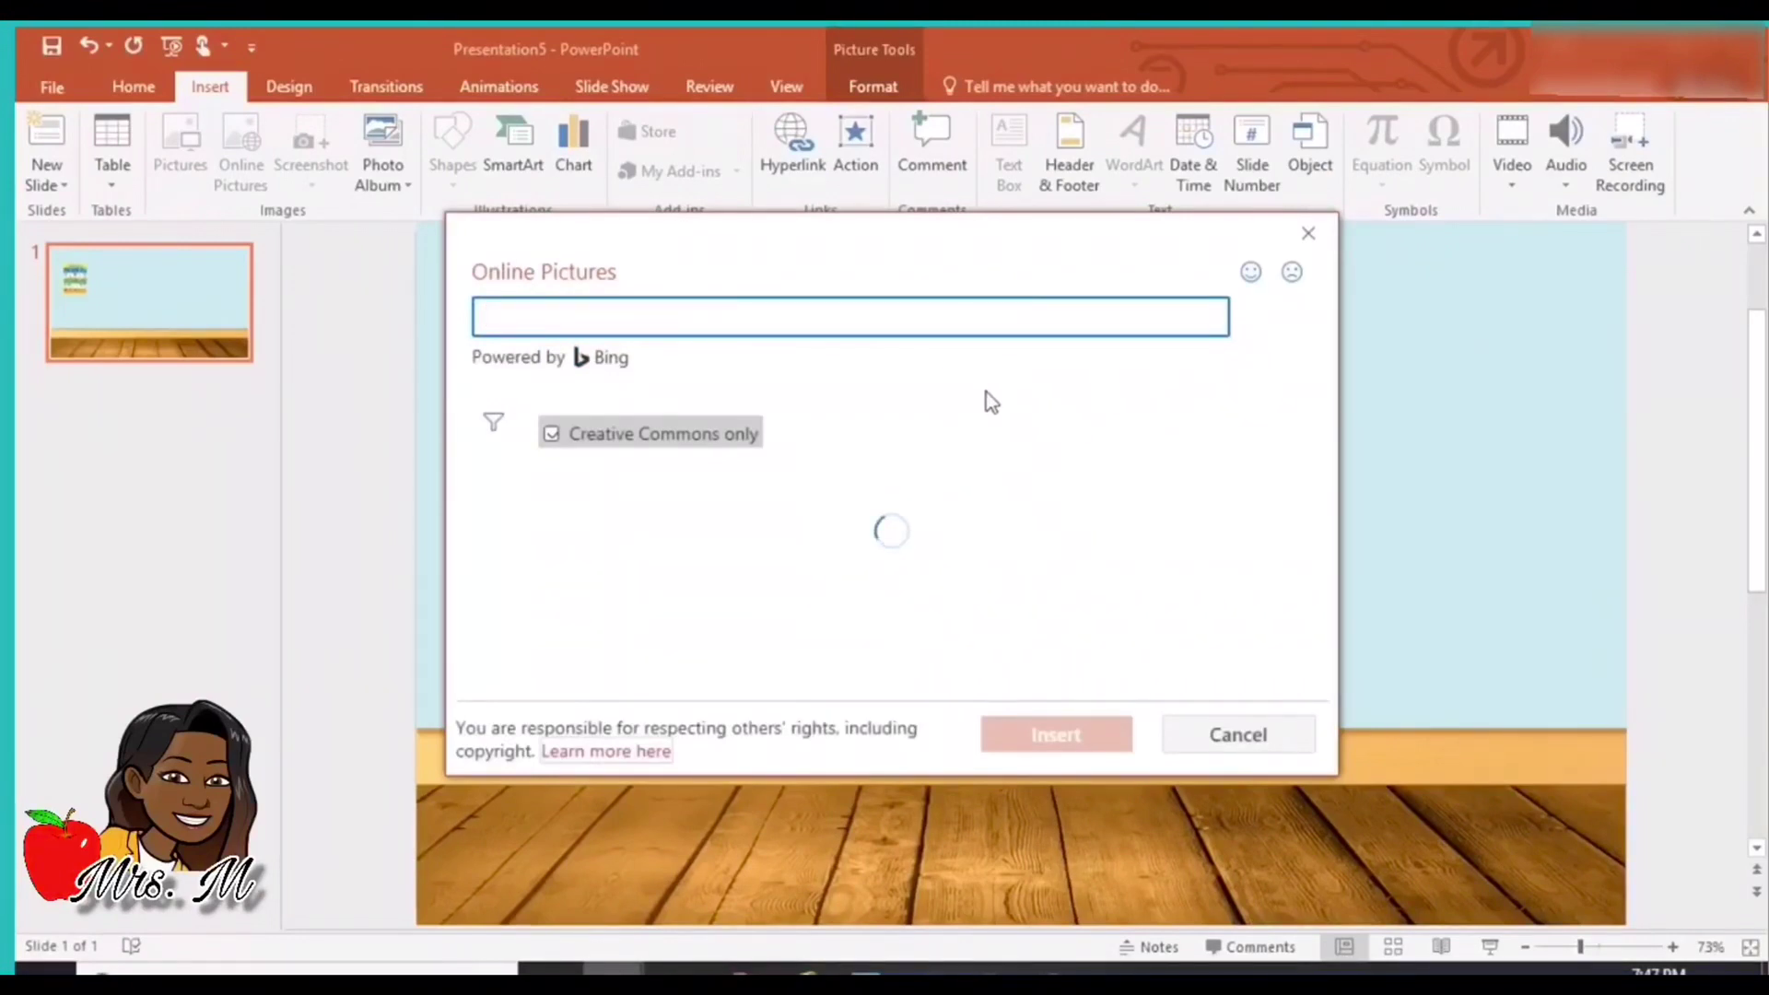
left_click(668, 540)
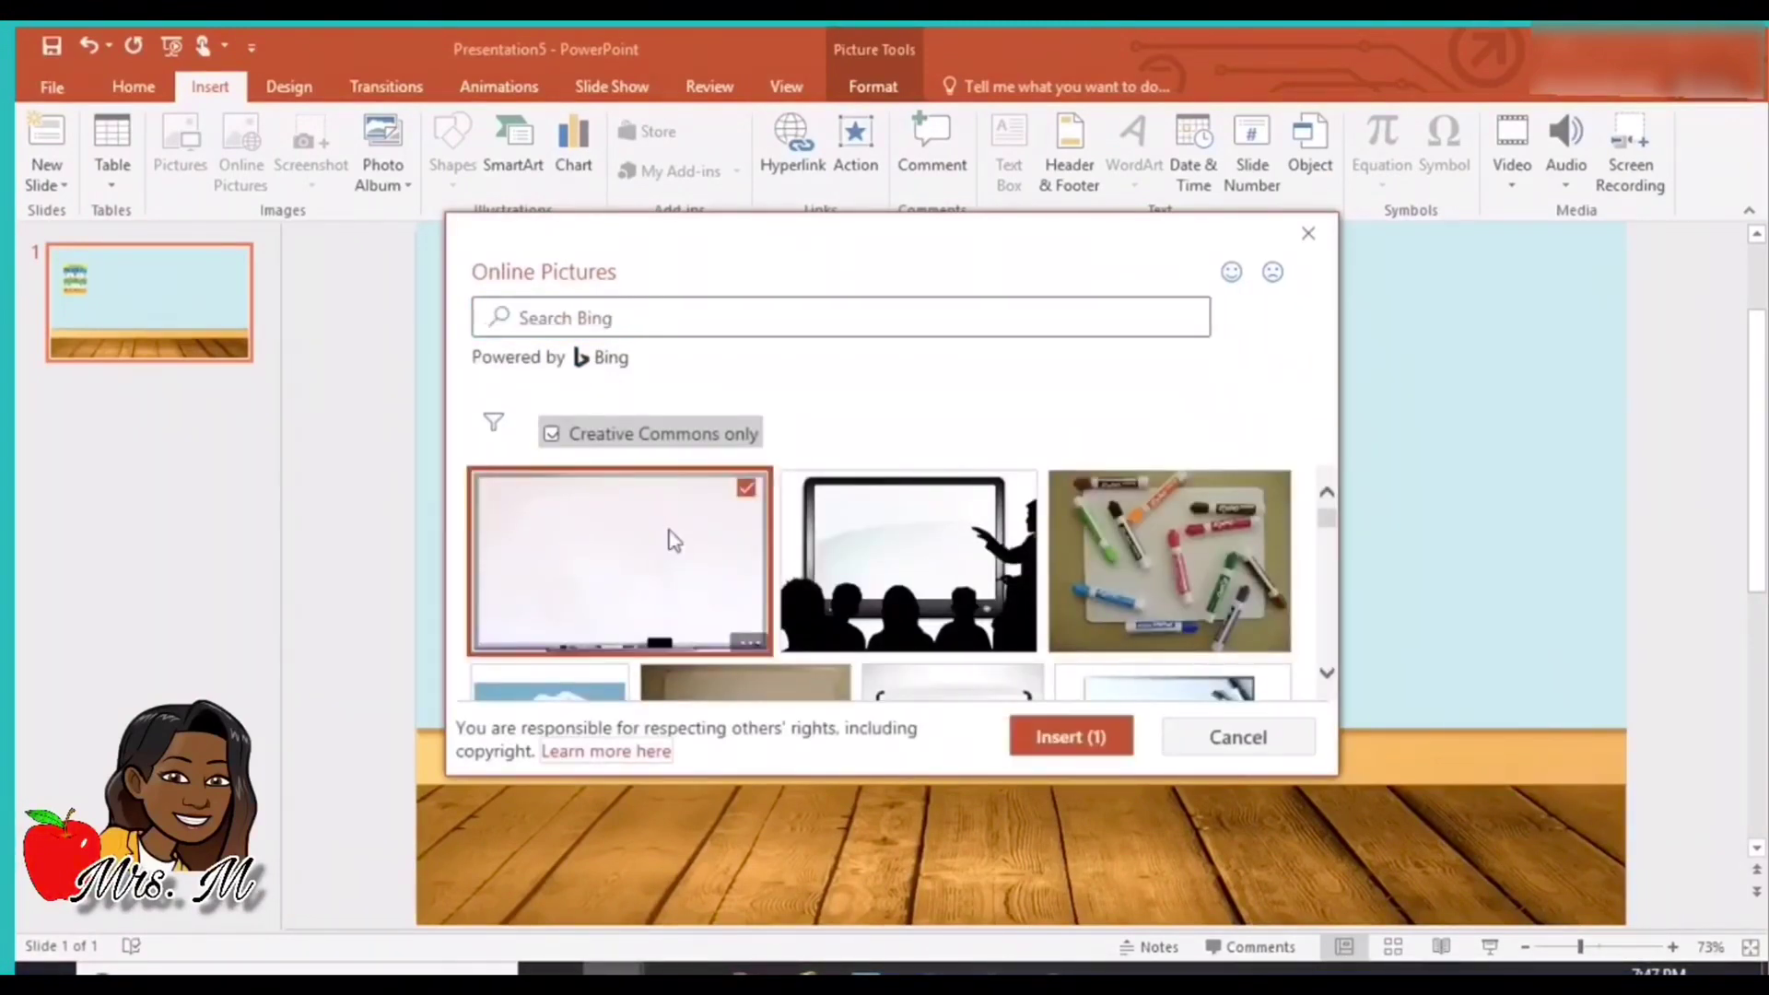
Insert the whiteboard, size it to 4.19" by 2.56", and top-align it beside the Alphabet chart.
left_click(1085, 744)
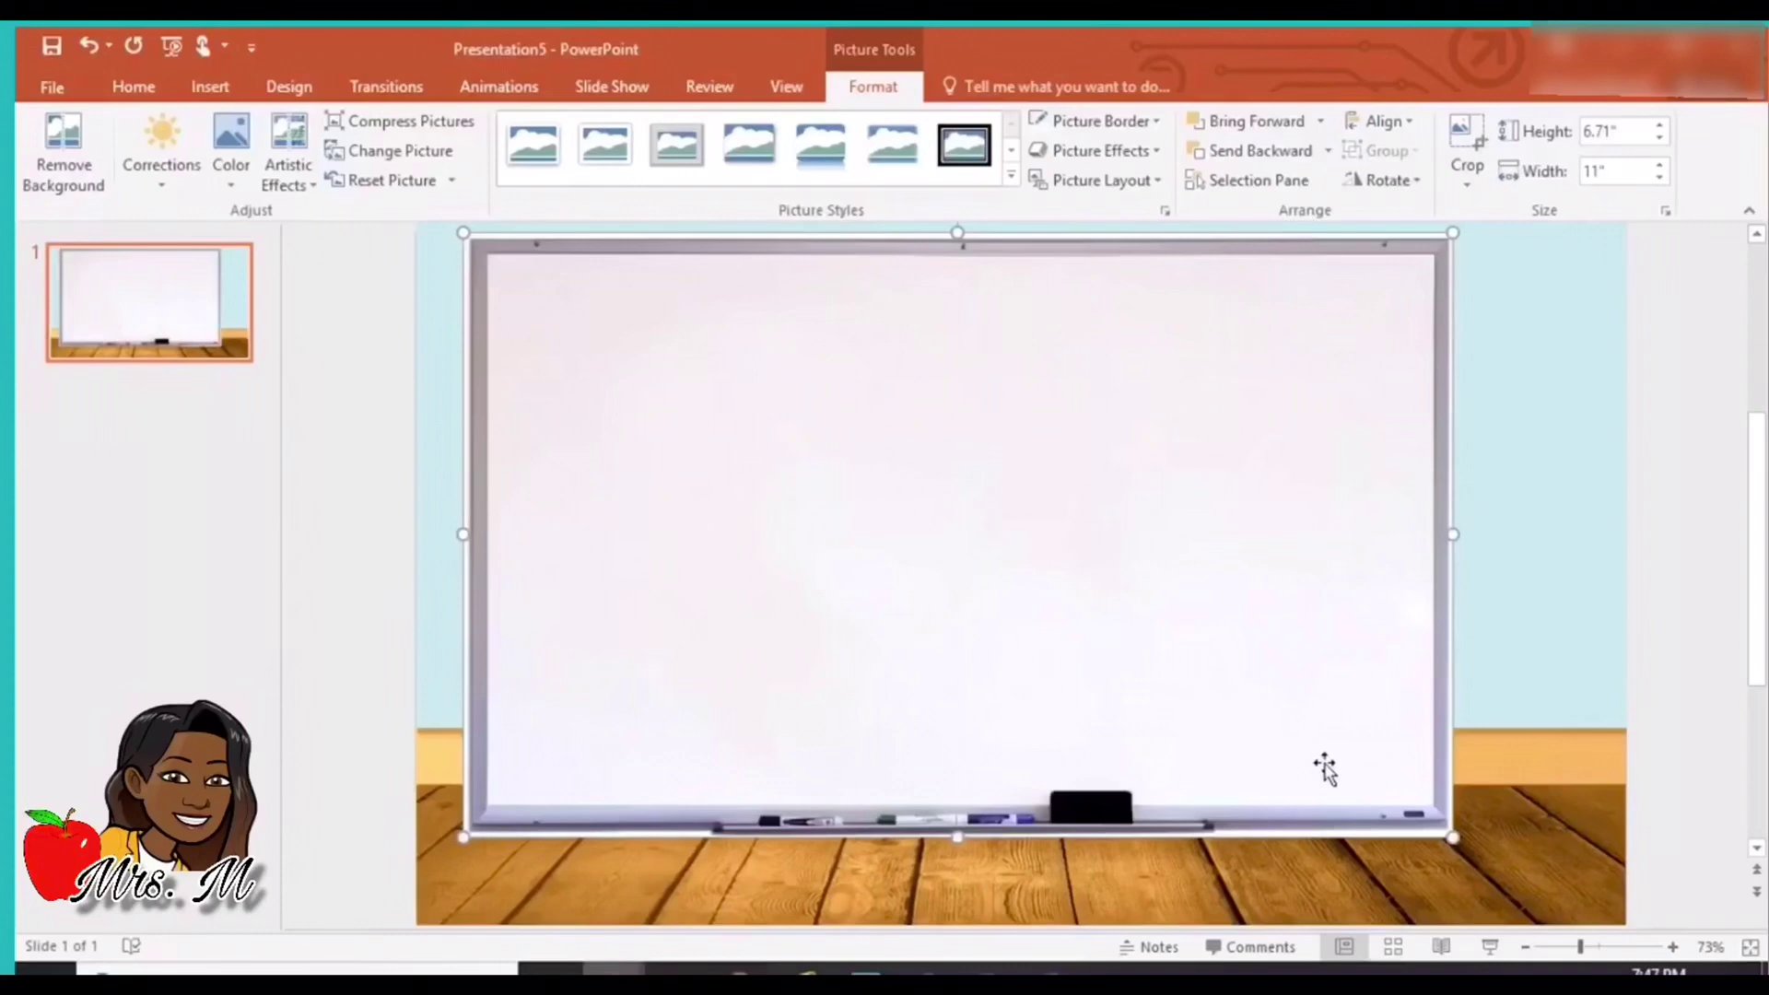
left_click_drag(1450, 829, 857, 474)
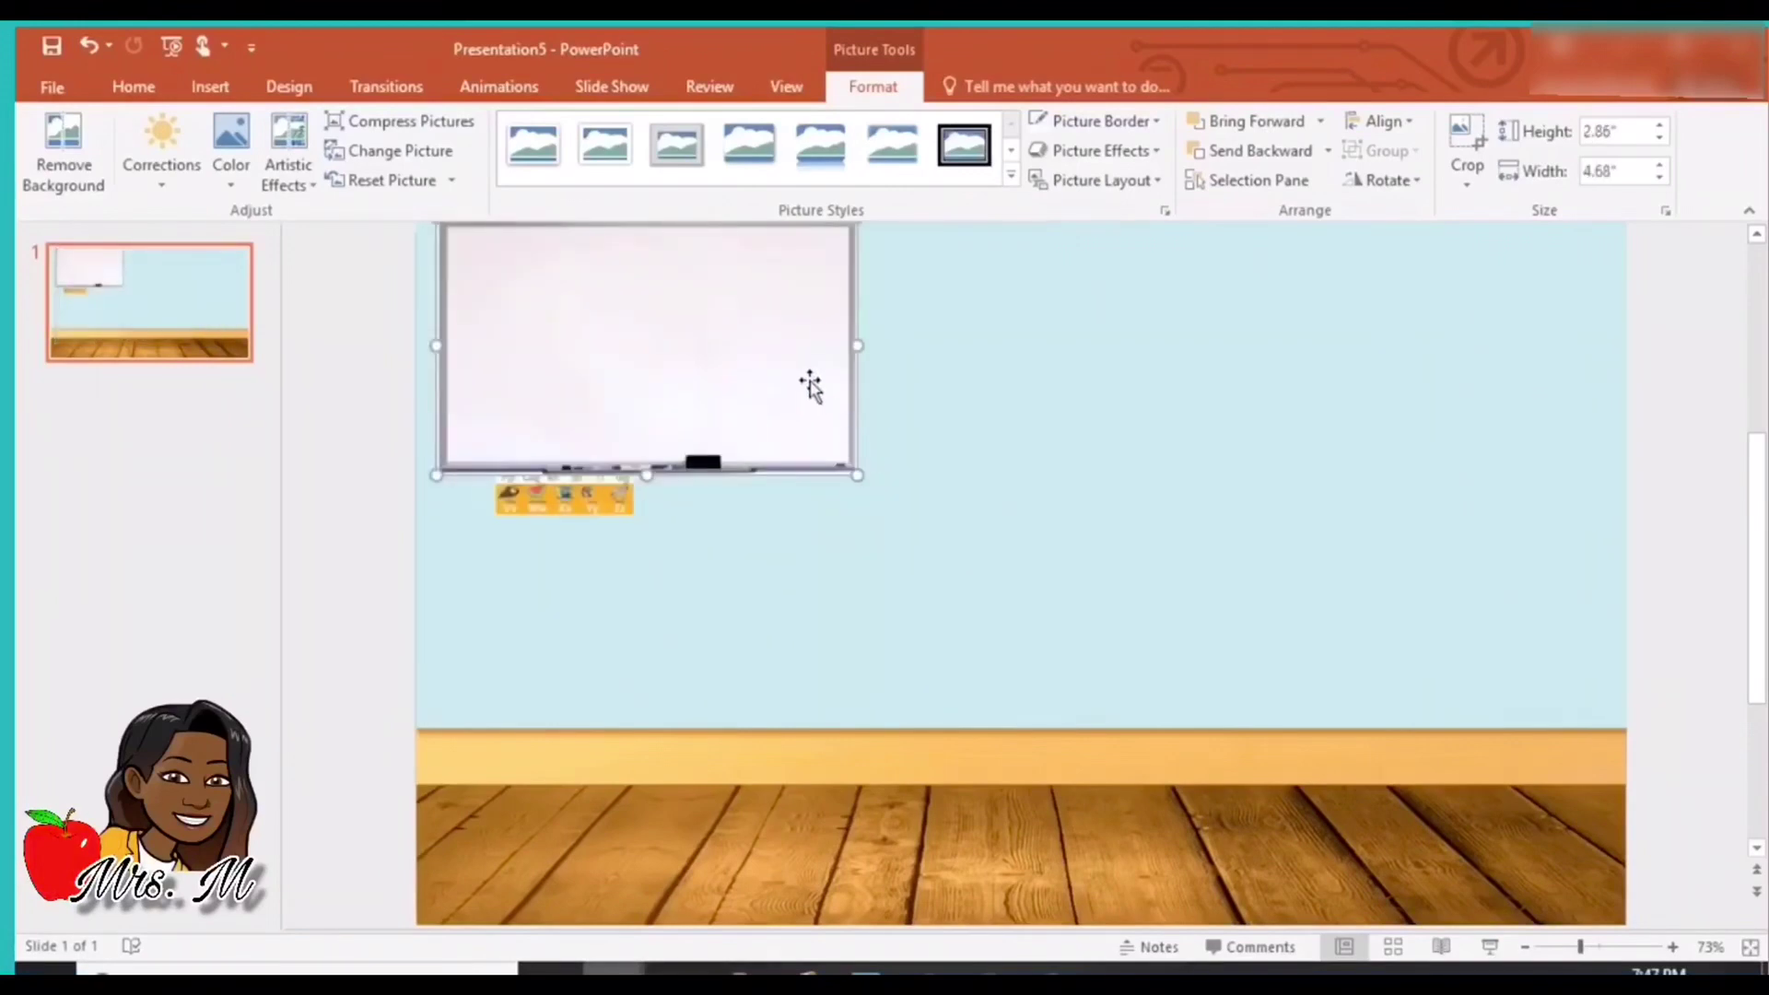
left_click_drag(804, 379, 1180, 454)
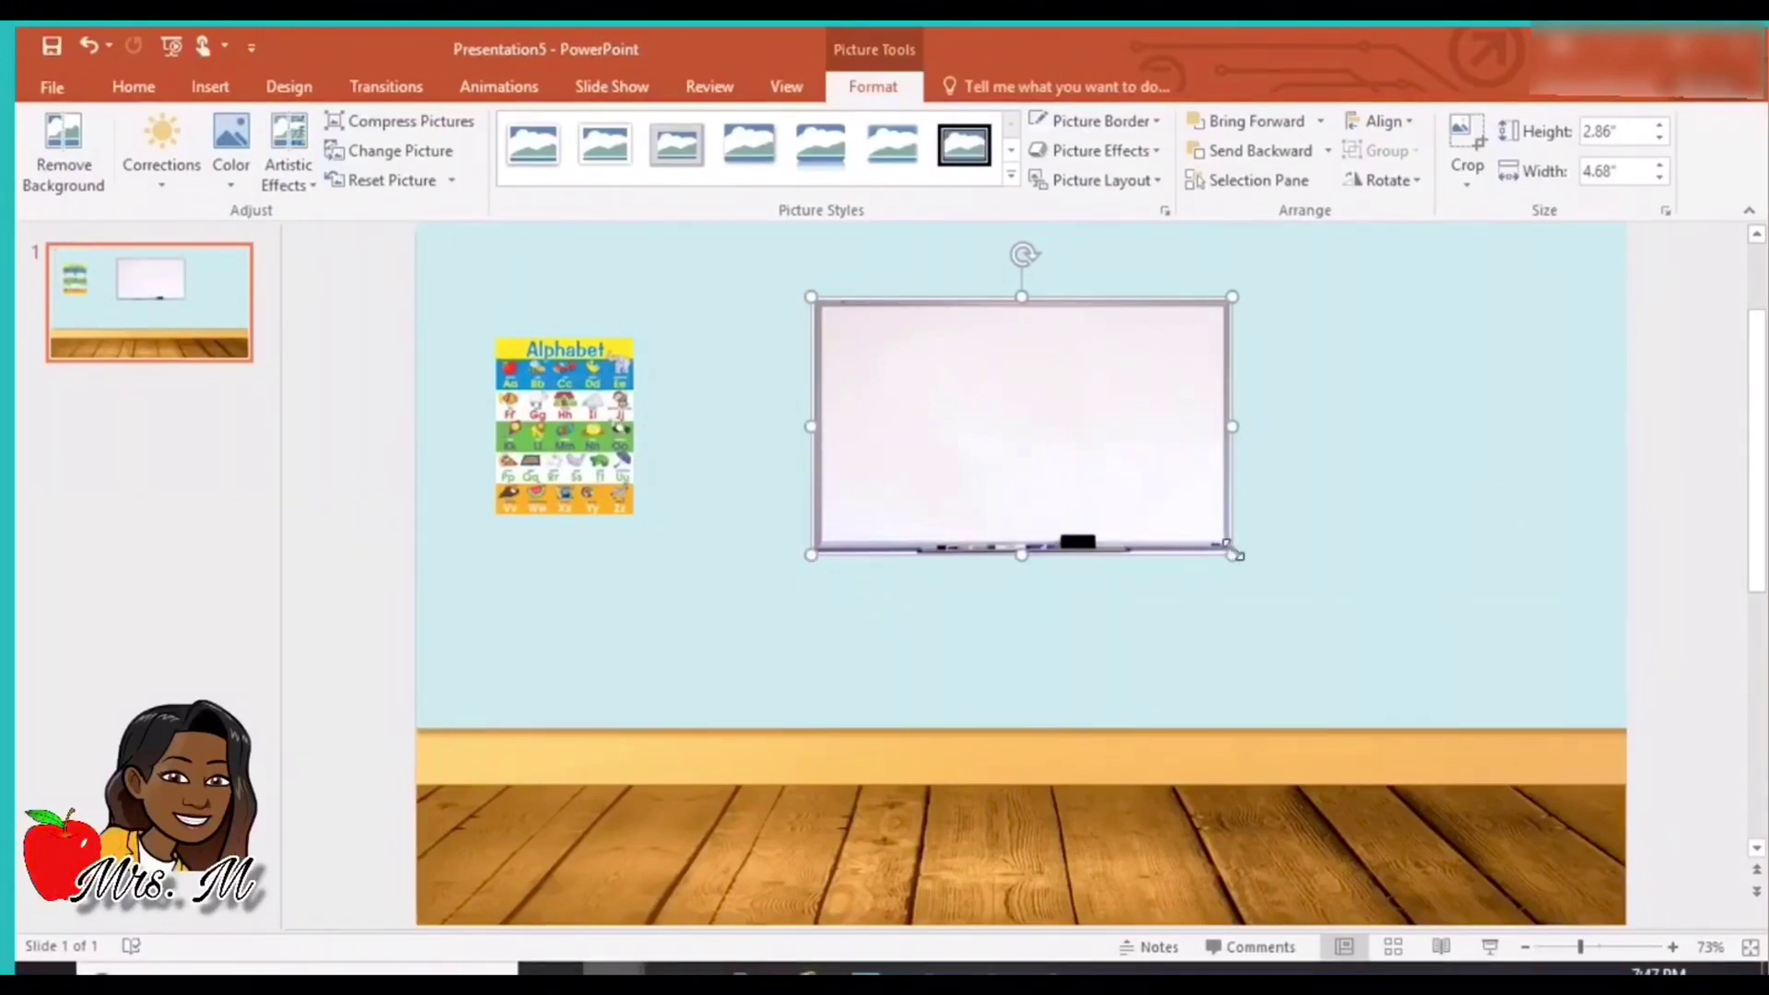
left_click_drag(1232, 551, 1182, 525)
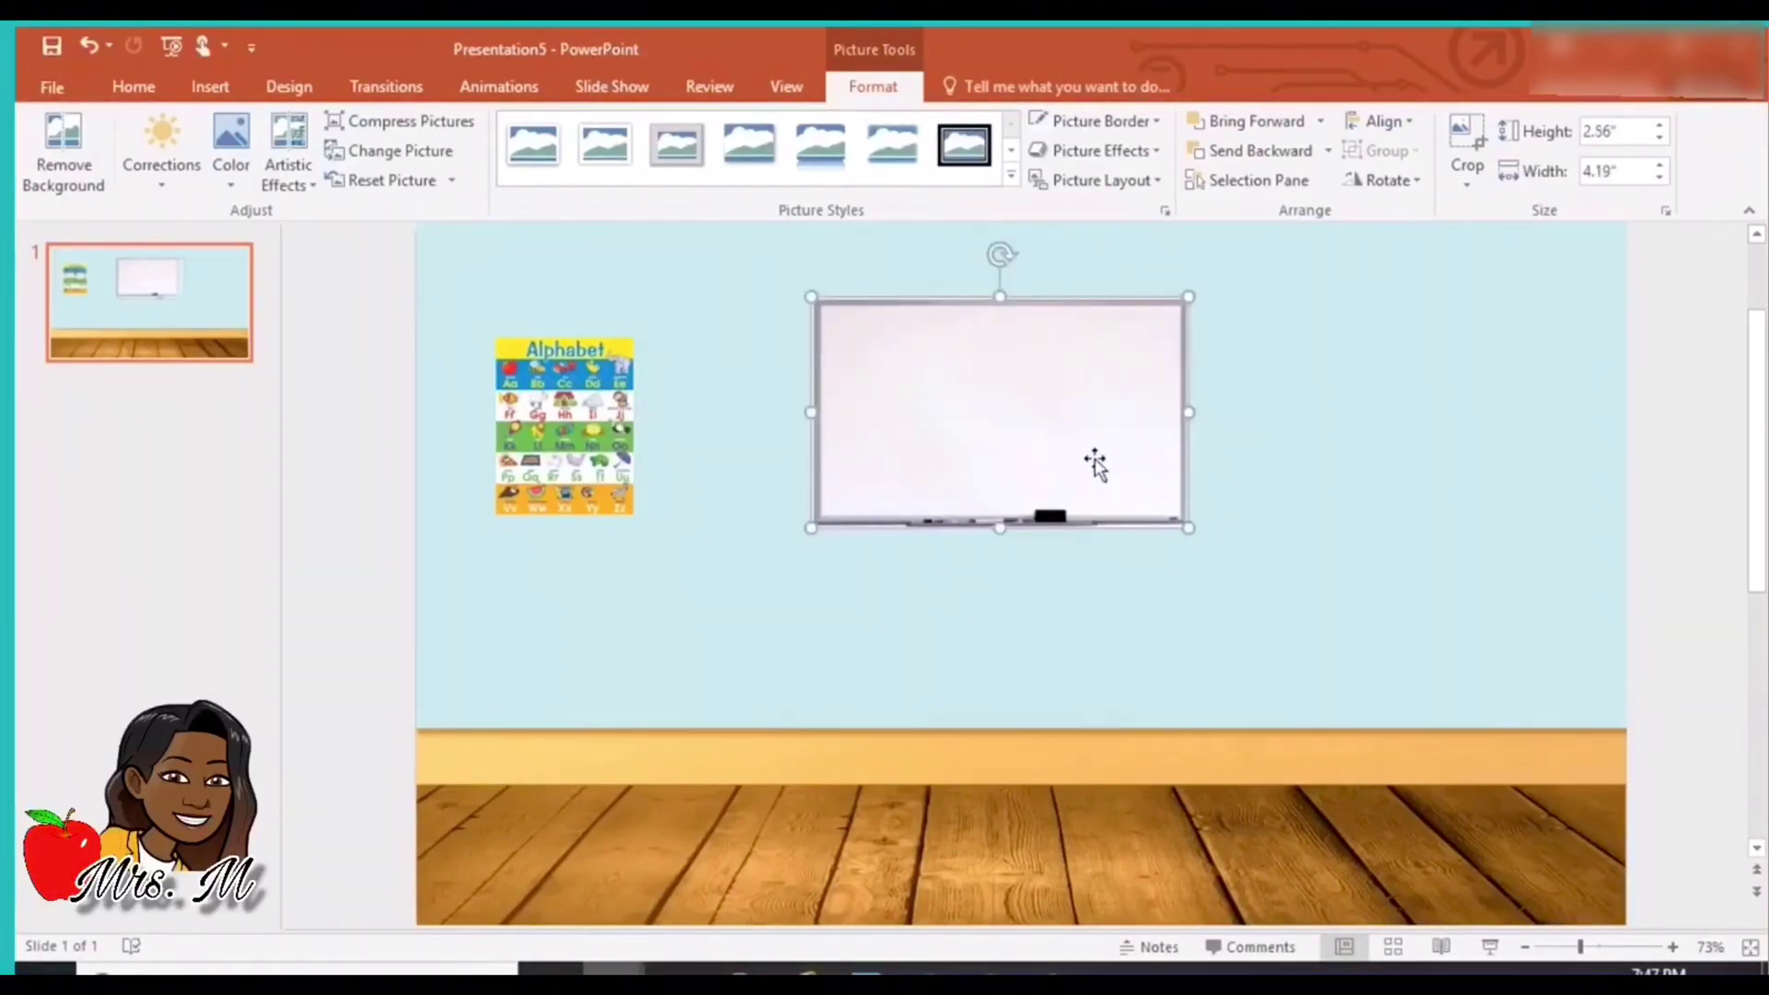
mouse_move(1080, 457)
left_mouse_down()
mouse_move(1086, 489)
mouse_move(1122, 486)
mouse_move(1086, 478)
mouse_move(1110, 498)
mouse_move(1090, 494)
mouse_move(1130, 501)
mouse_move(1085, 490)
mouse_move(1097, 458)
mouse_move(1097, 517)
mouse_move(1103, 473)
mouse_move(1157, 466)
mouse_move(1041, 466)
mouse_move(1097, 488)
left_mouse_up()
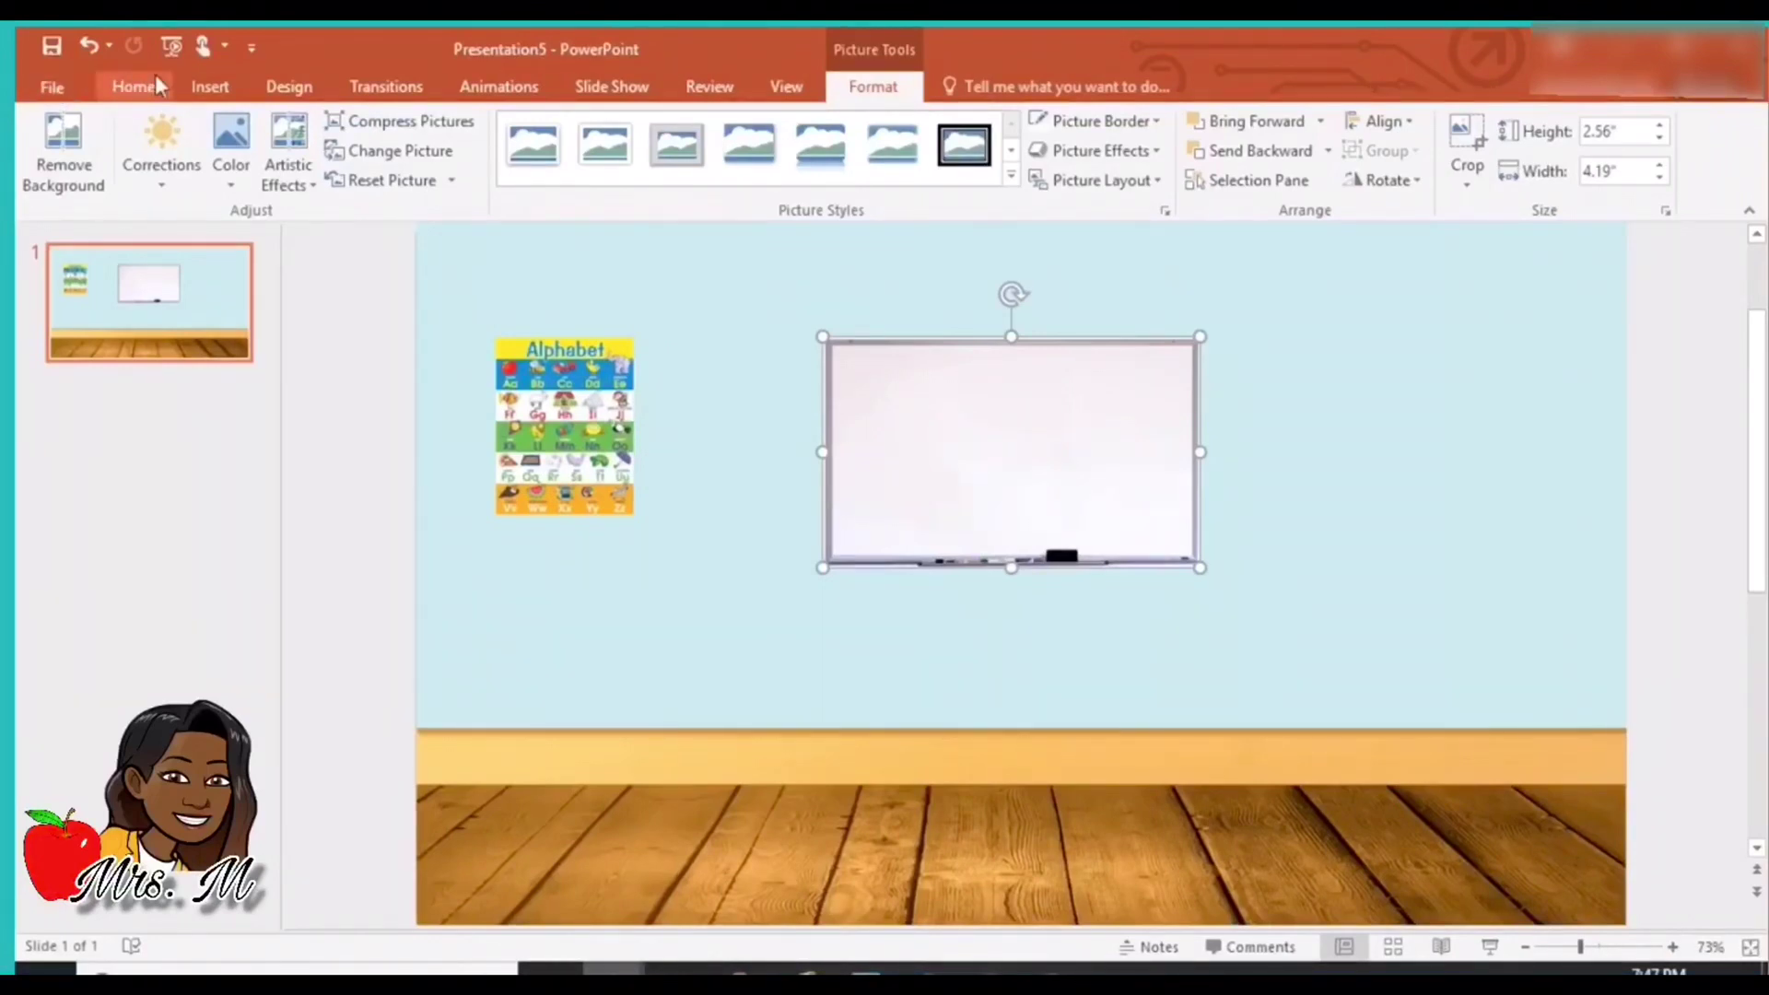
Search online pictures for 'teacher desk png'.
left_click(210, 87)
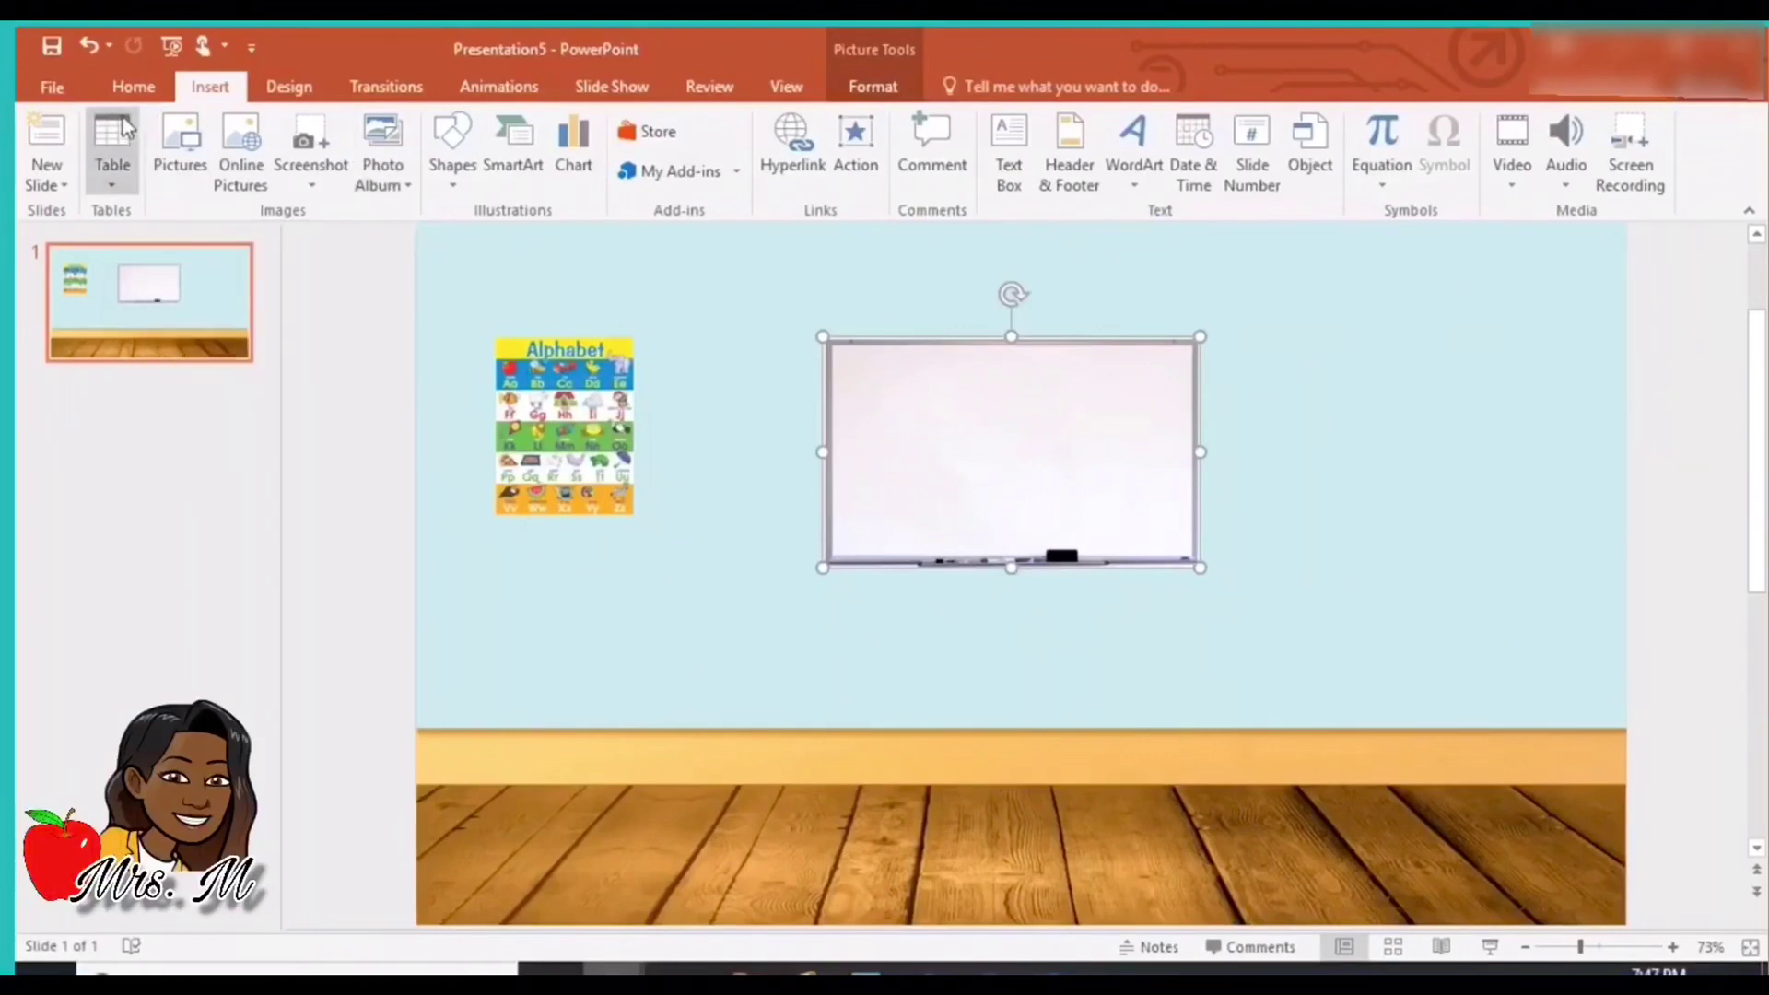
left_click(240, 154)
left_click(1012, 361)
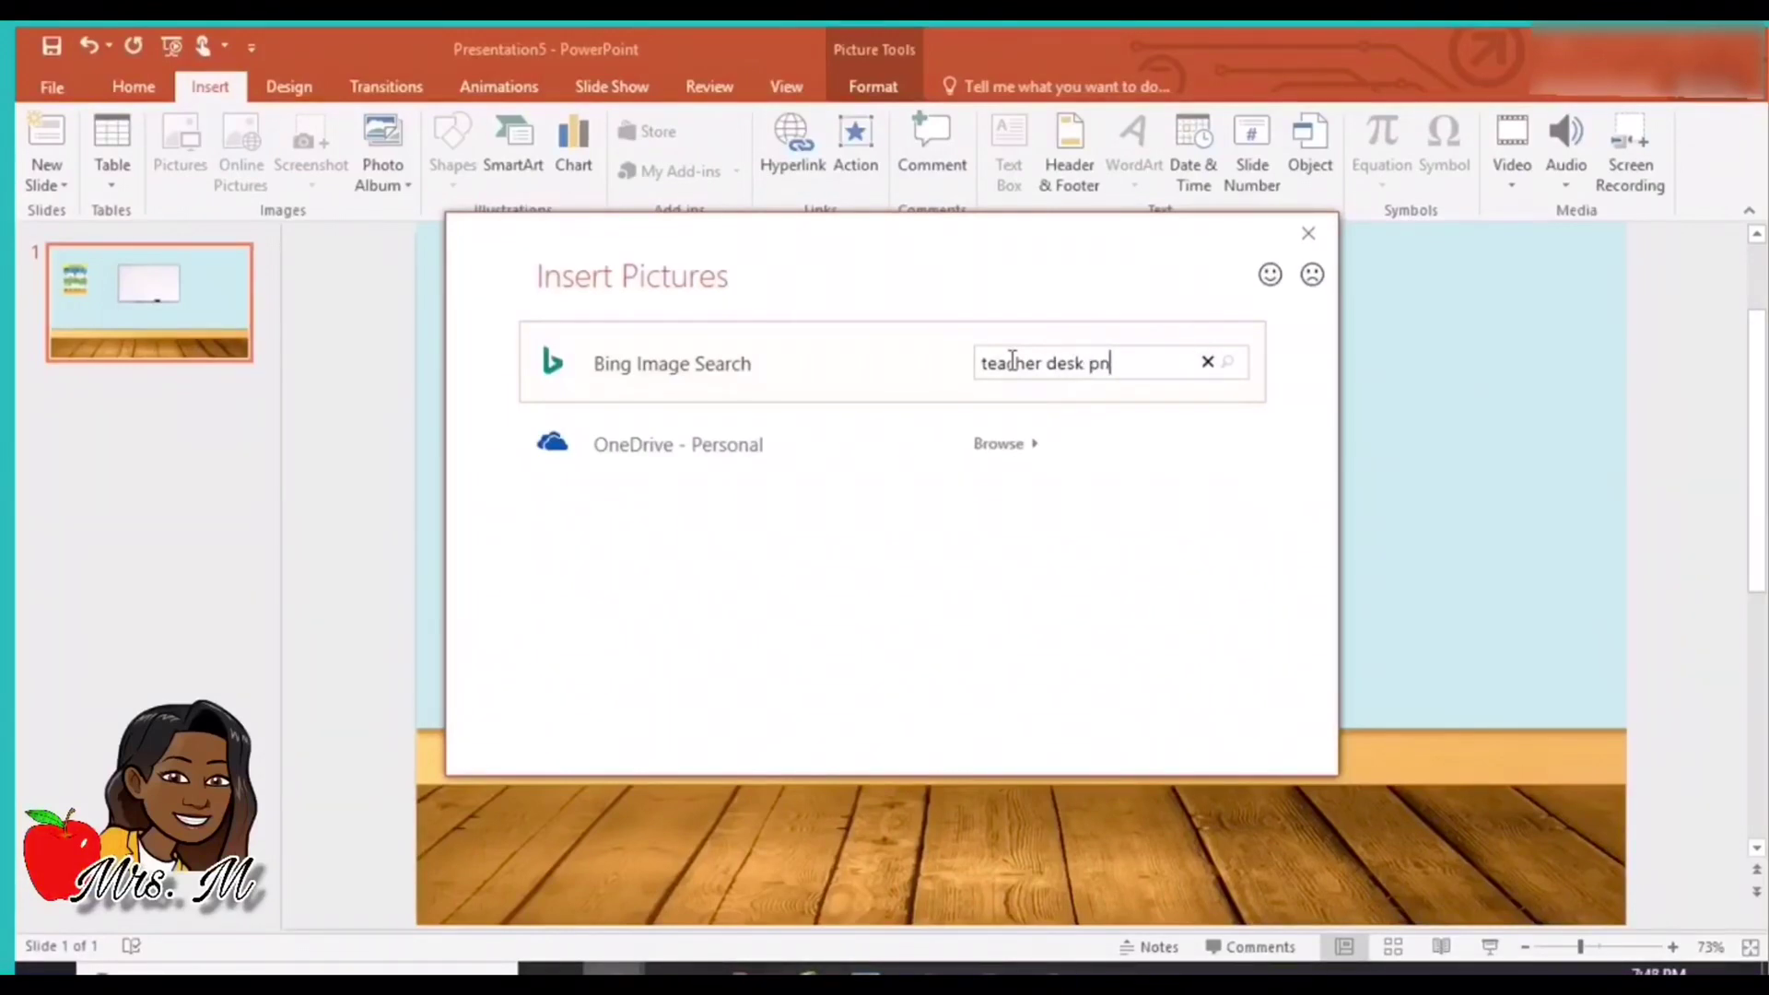
key("Return")
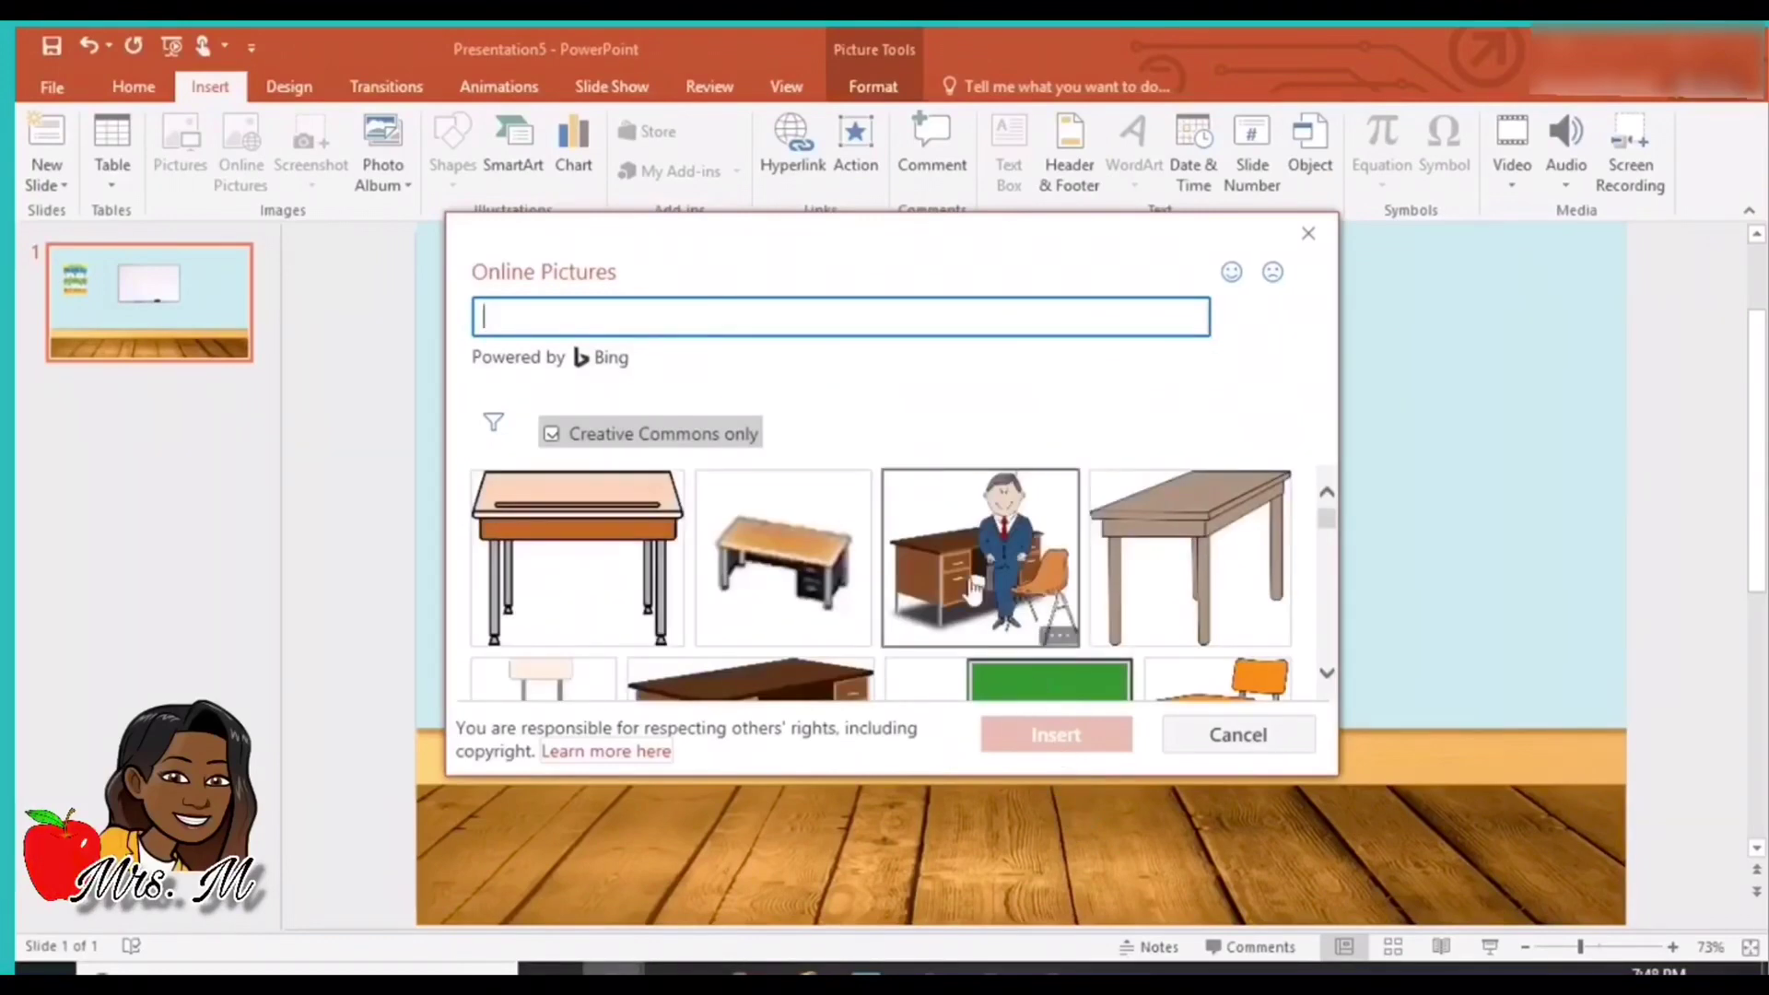
Select the dark brown wooden desk image from the results.
scroll(967, 581, "down", 2)
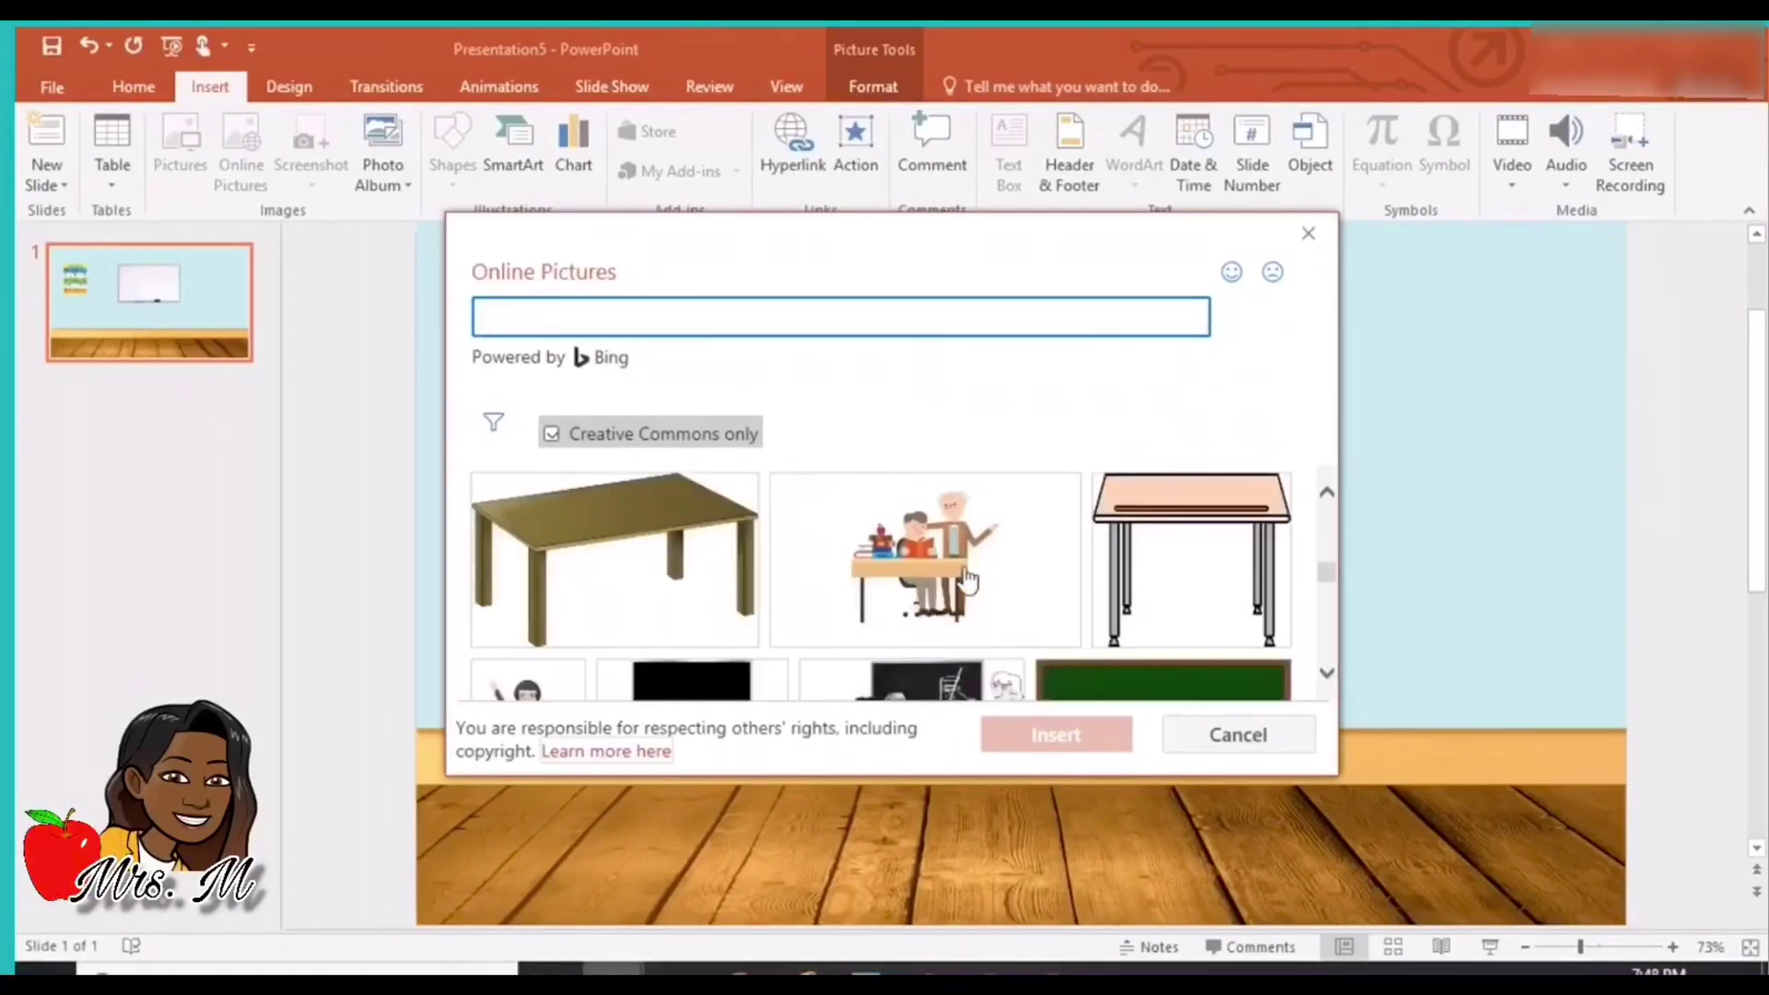
scroll(968, 580, "down", 10)
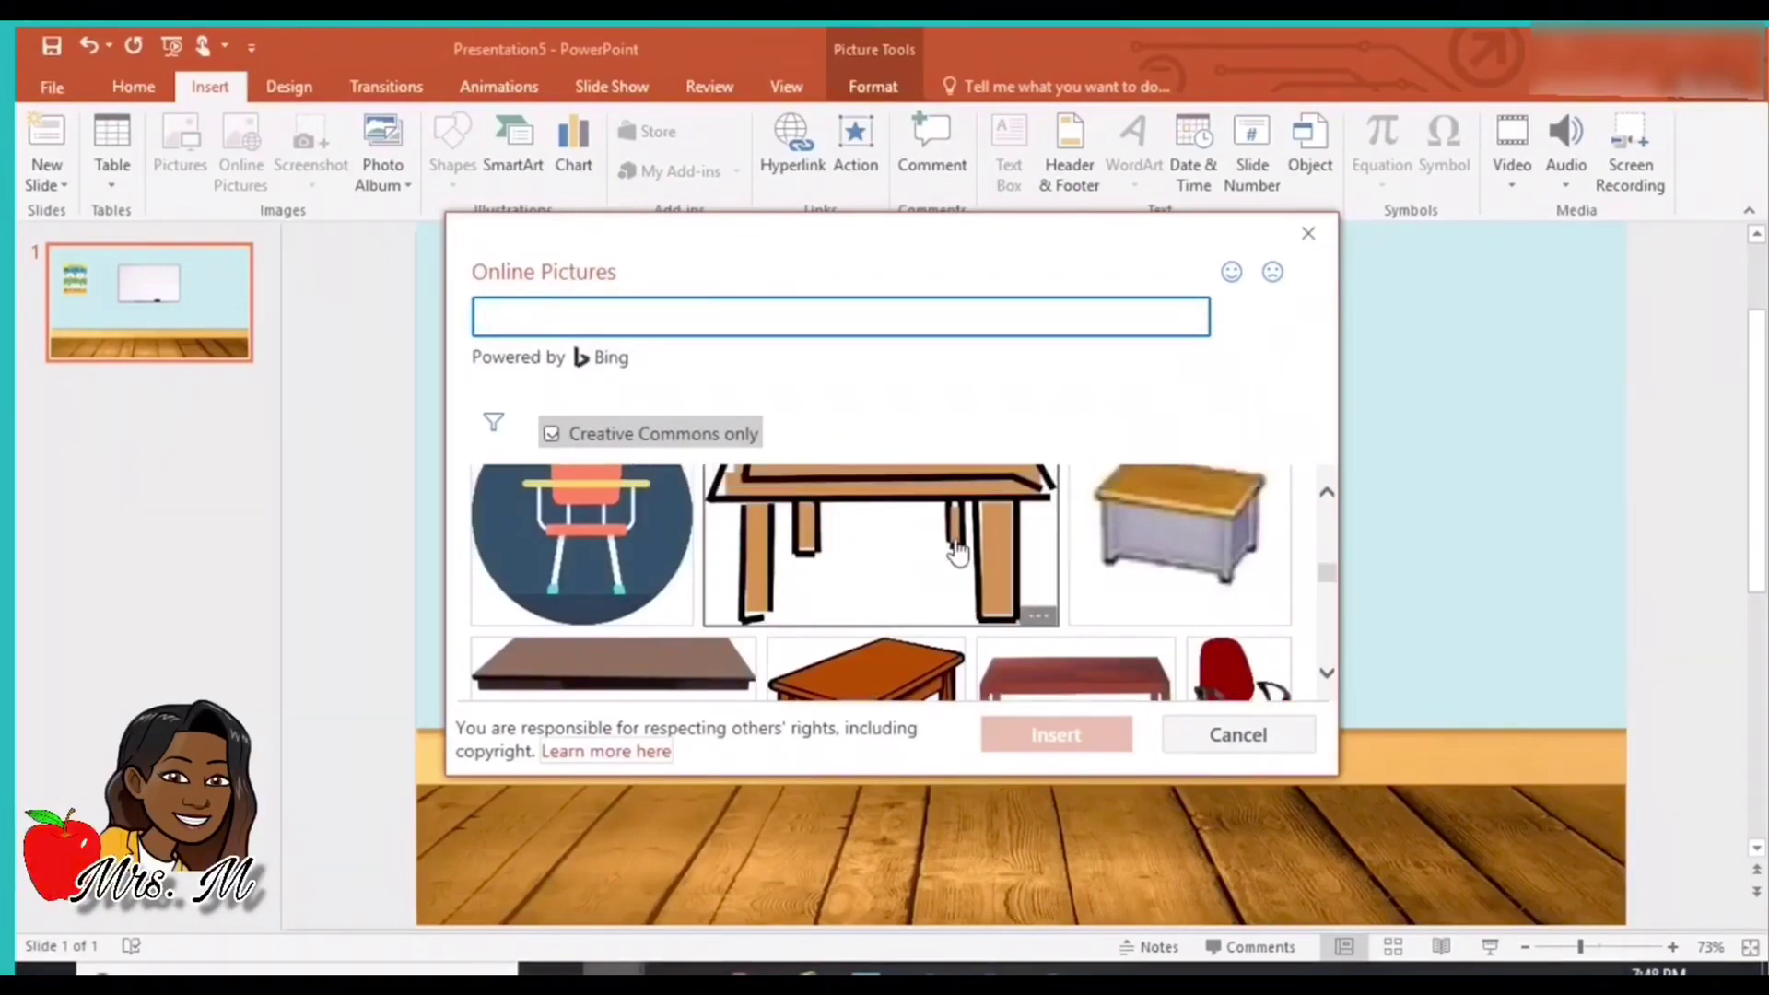
scroll(963, 567, "down", 5)
scroll(958, 550, "down", 6)
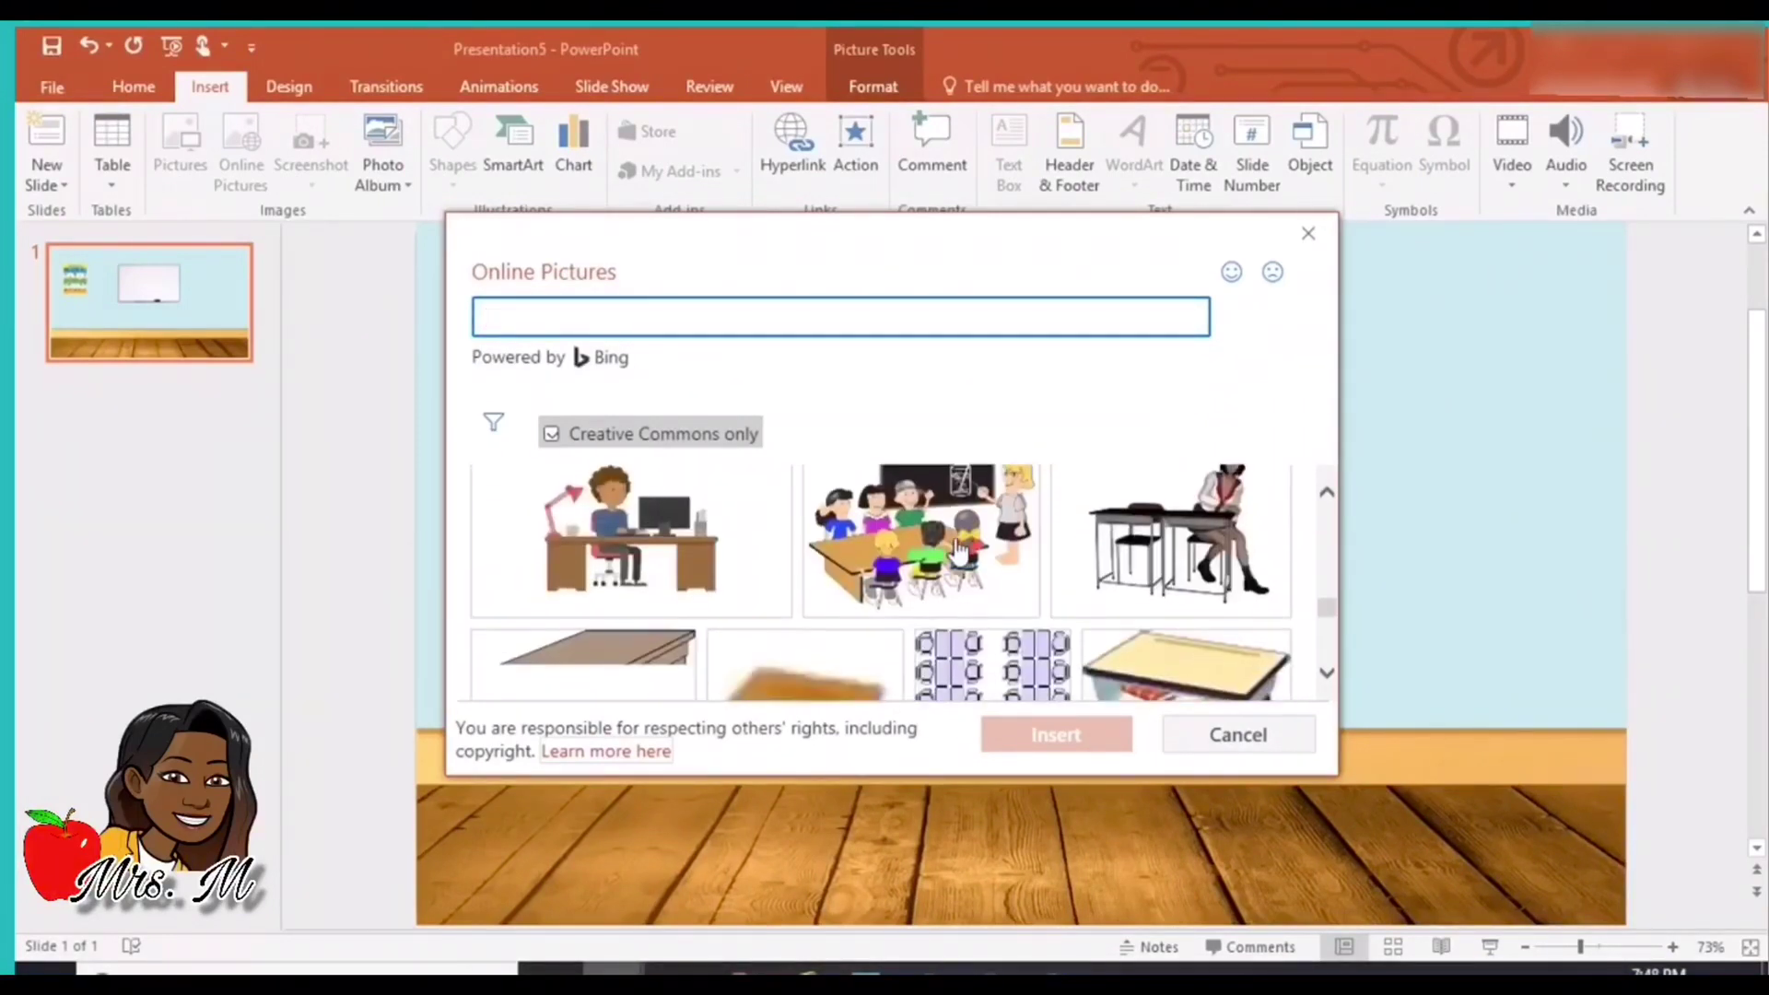
scroll(958, 550, "down", 3)
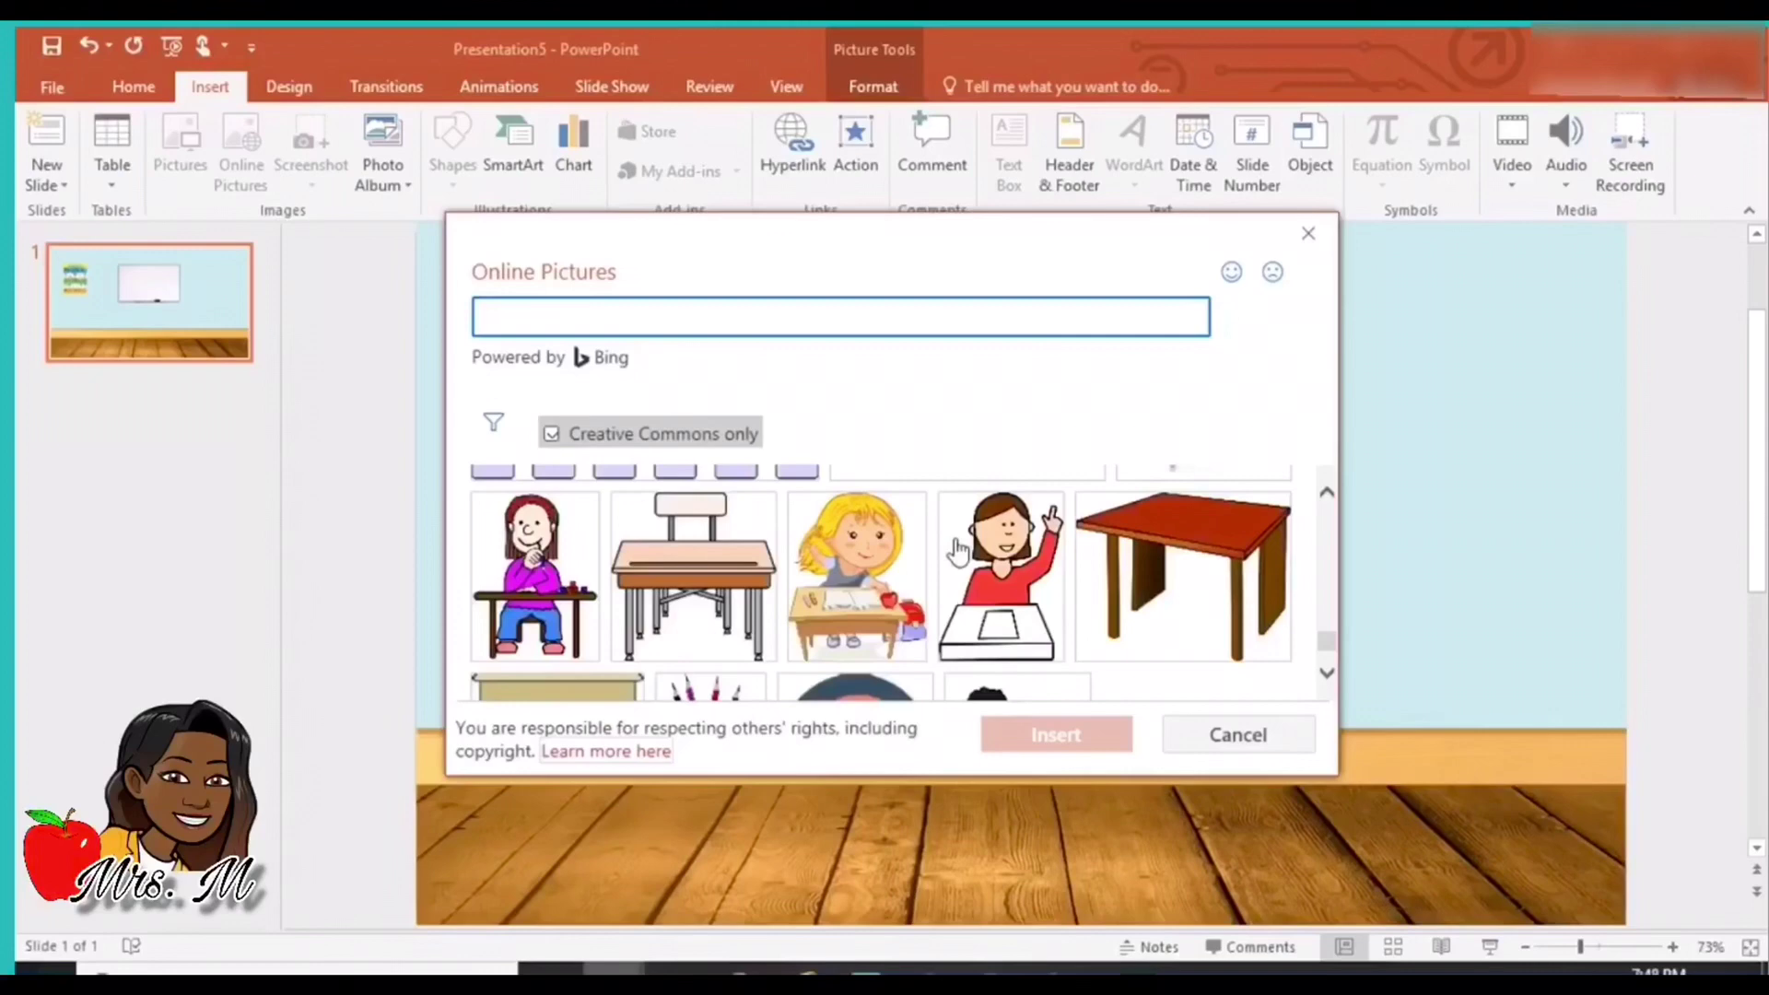
scroll(1055, 580, "down", 8)
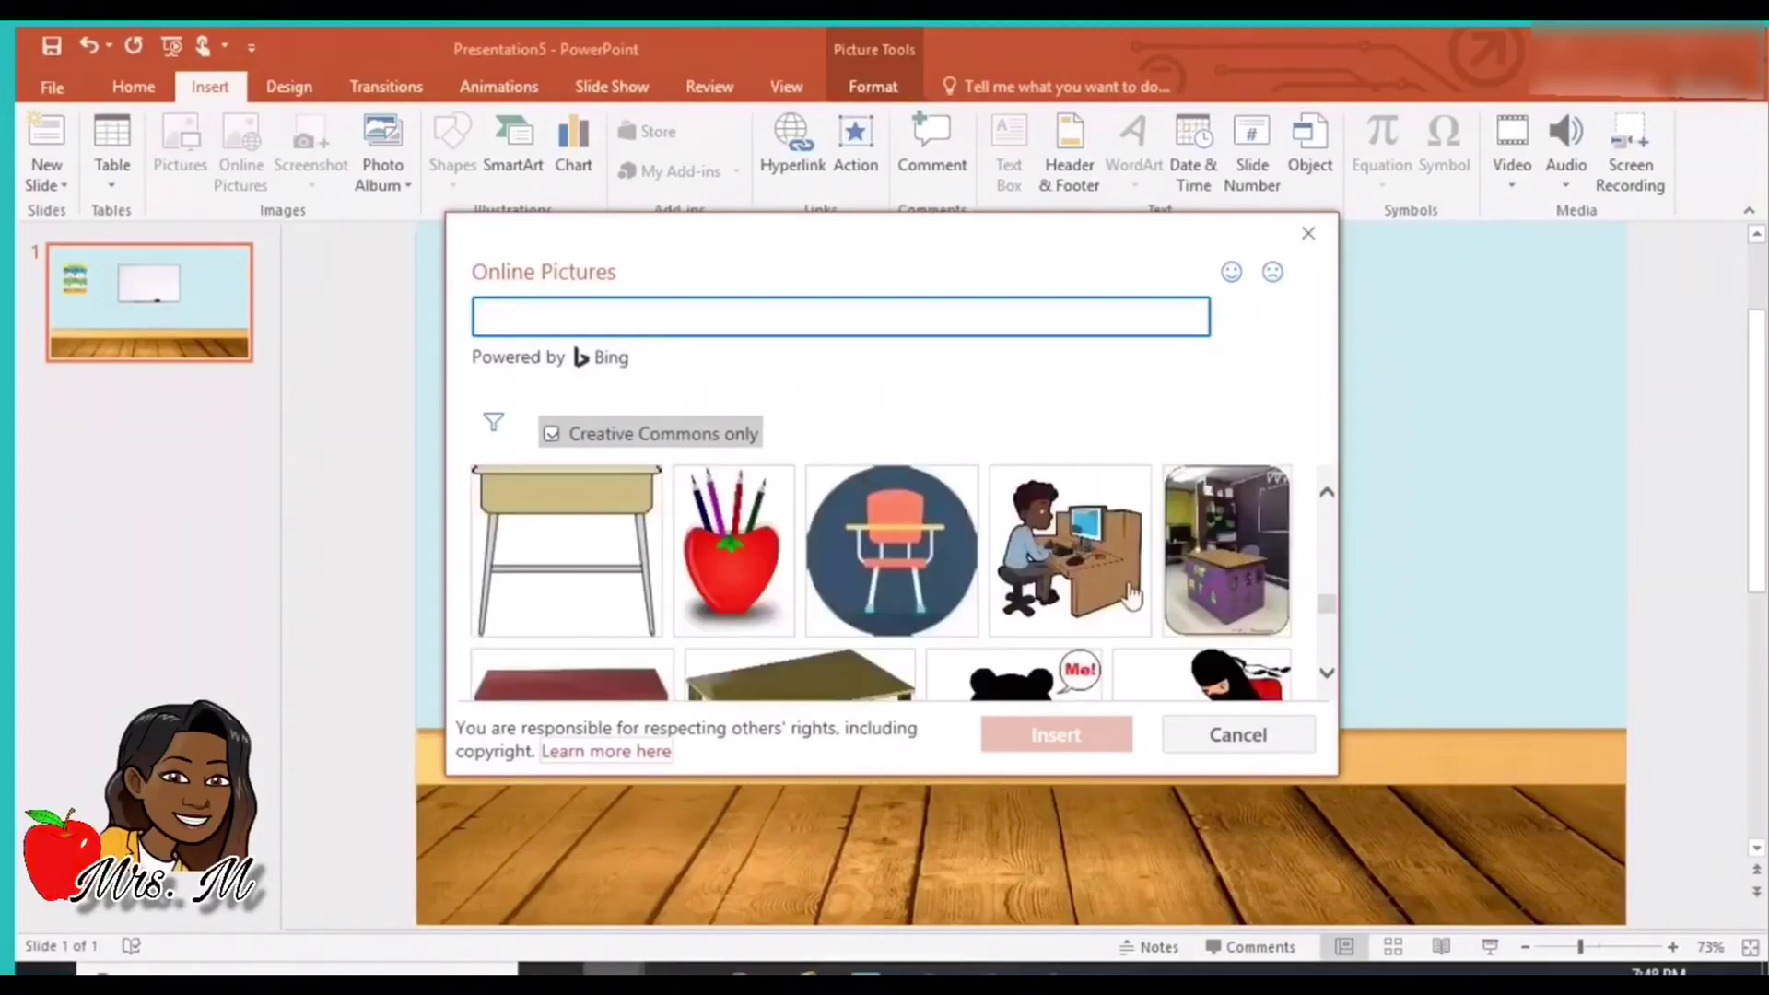
scroll(1131, 596, "down", 8)
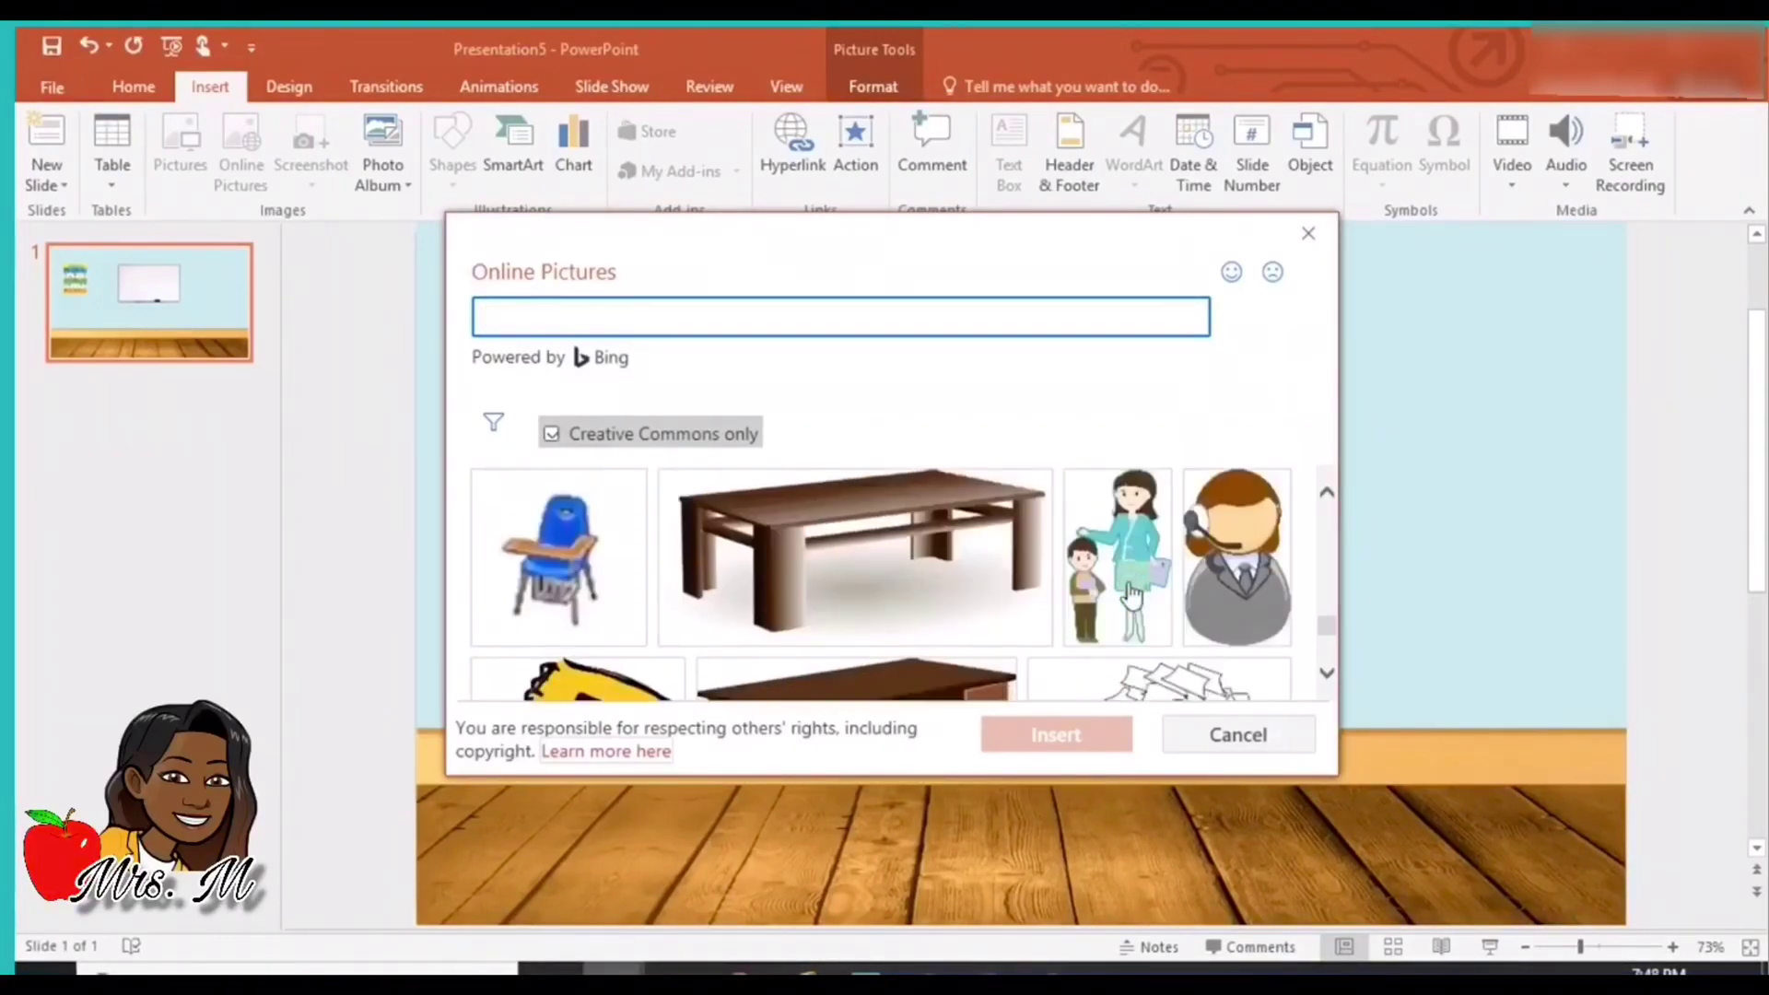
scroll(1131, 594, "down", 3)
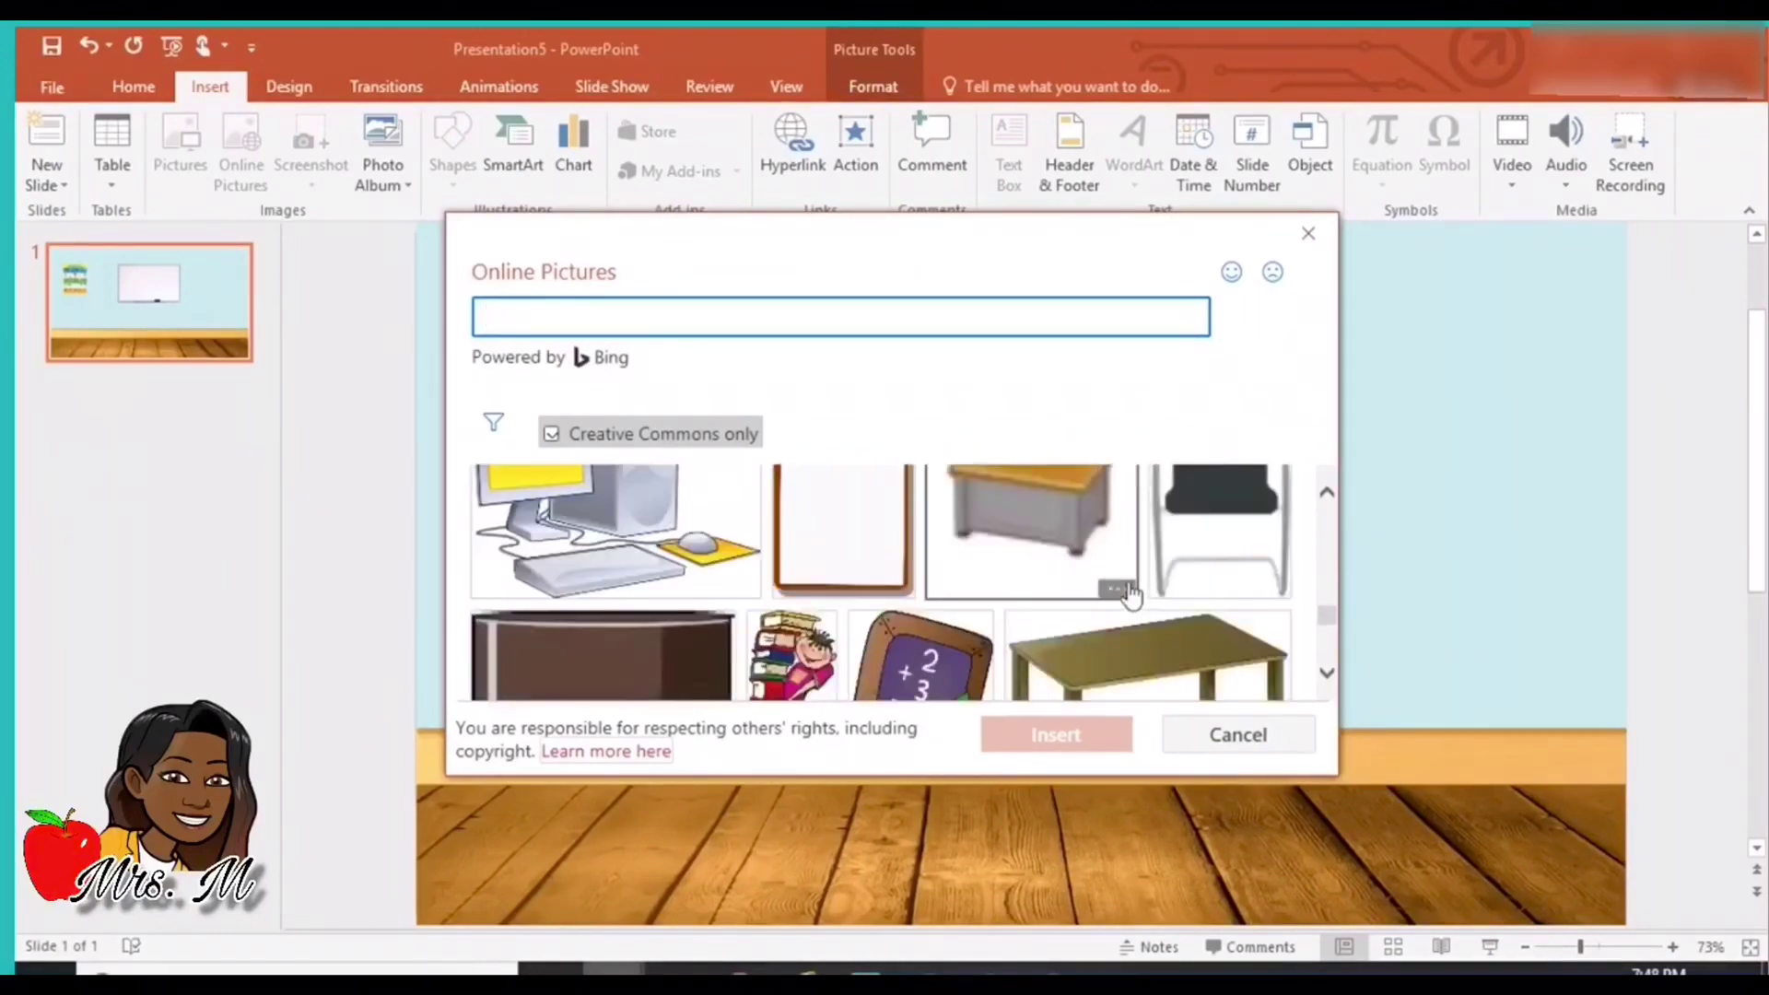
scroll(1131, 594, "down", 3)
scroll(1132, 594, "down", 8)
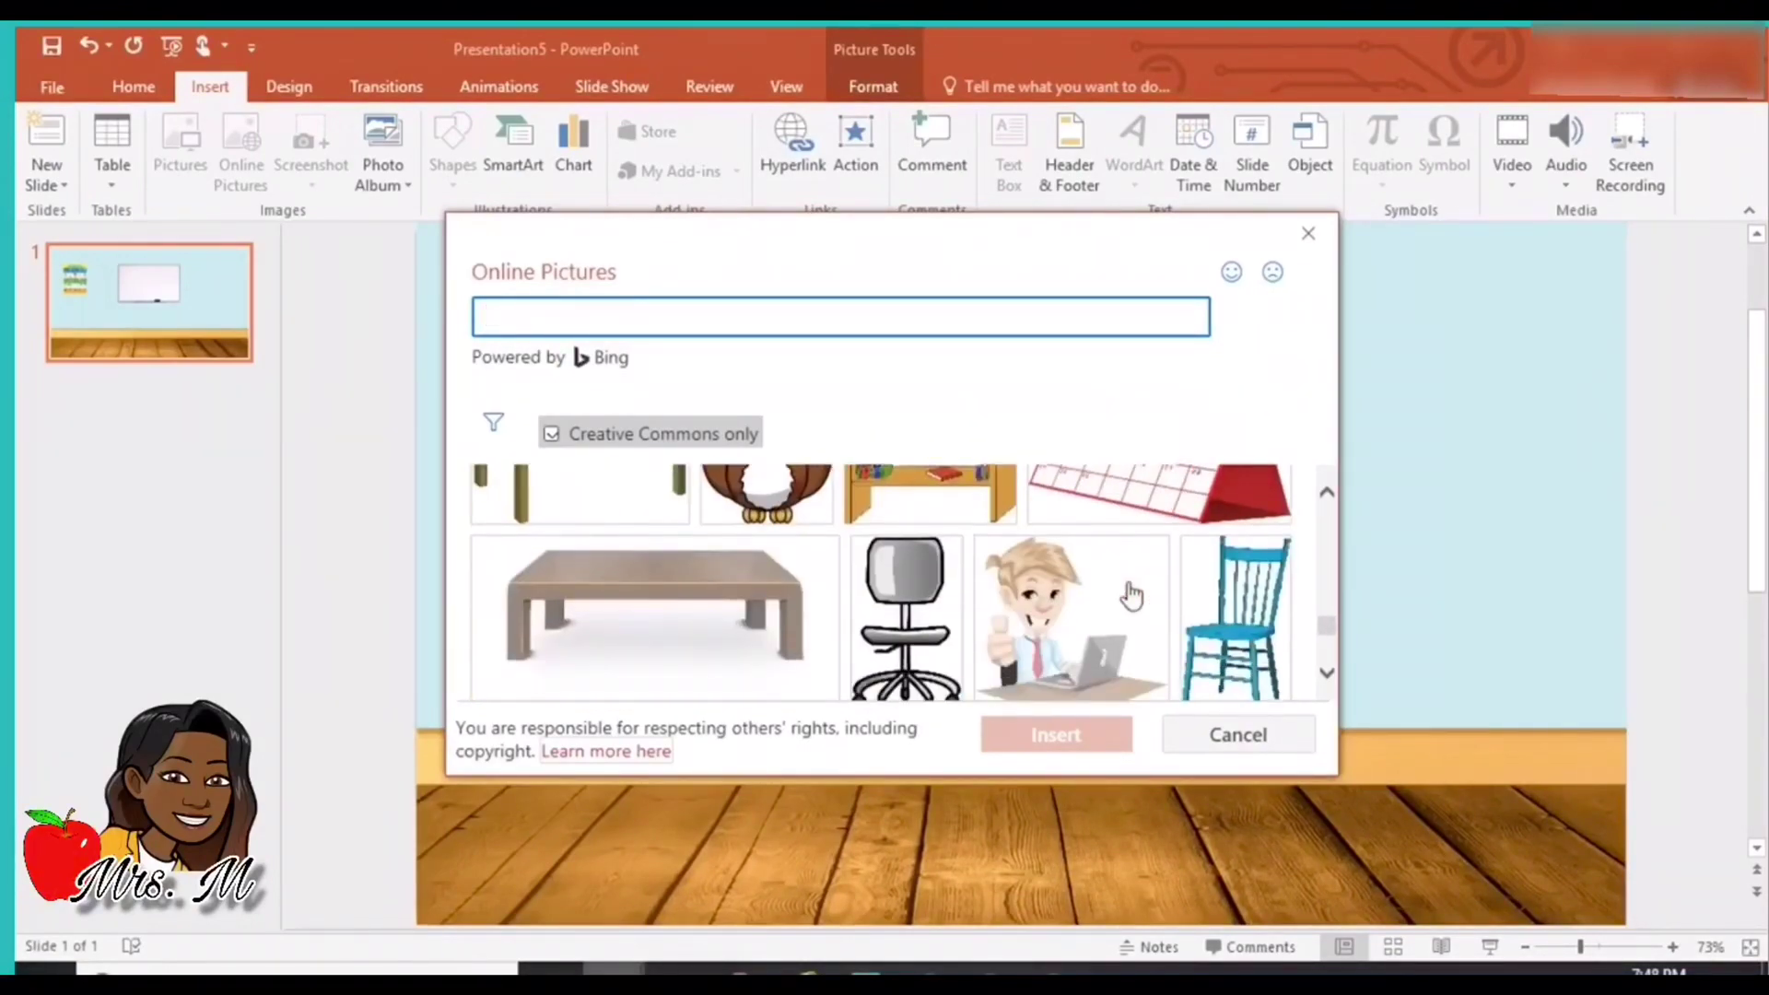
scroll(1131, 595, "down", 5)
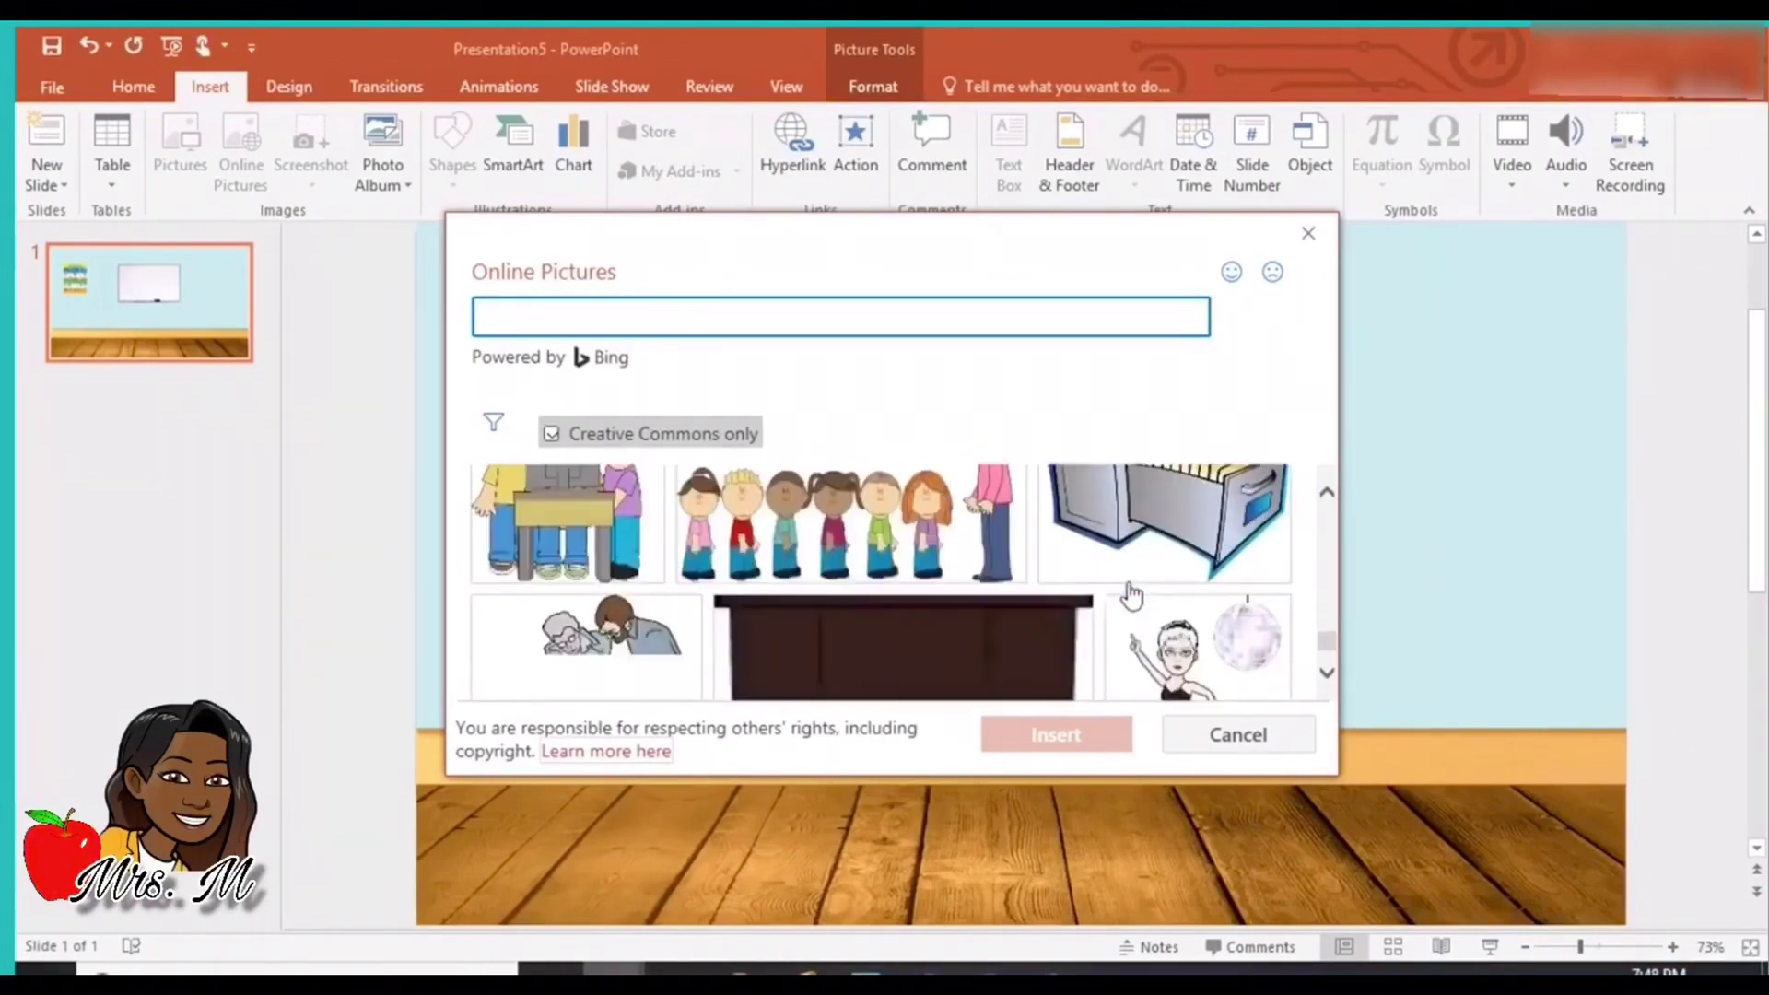
left_click(940, 608)
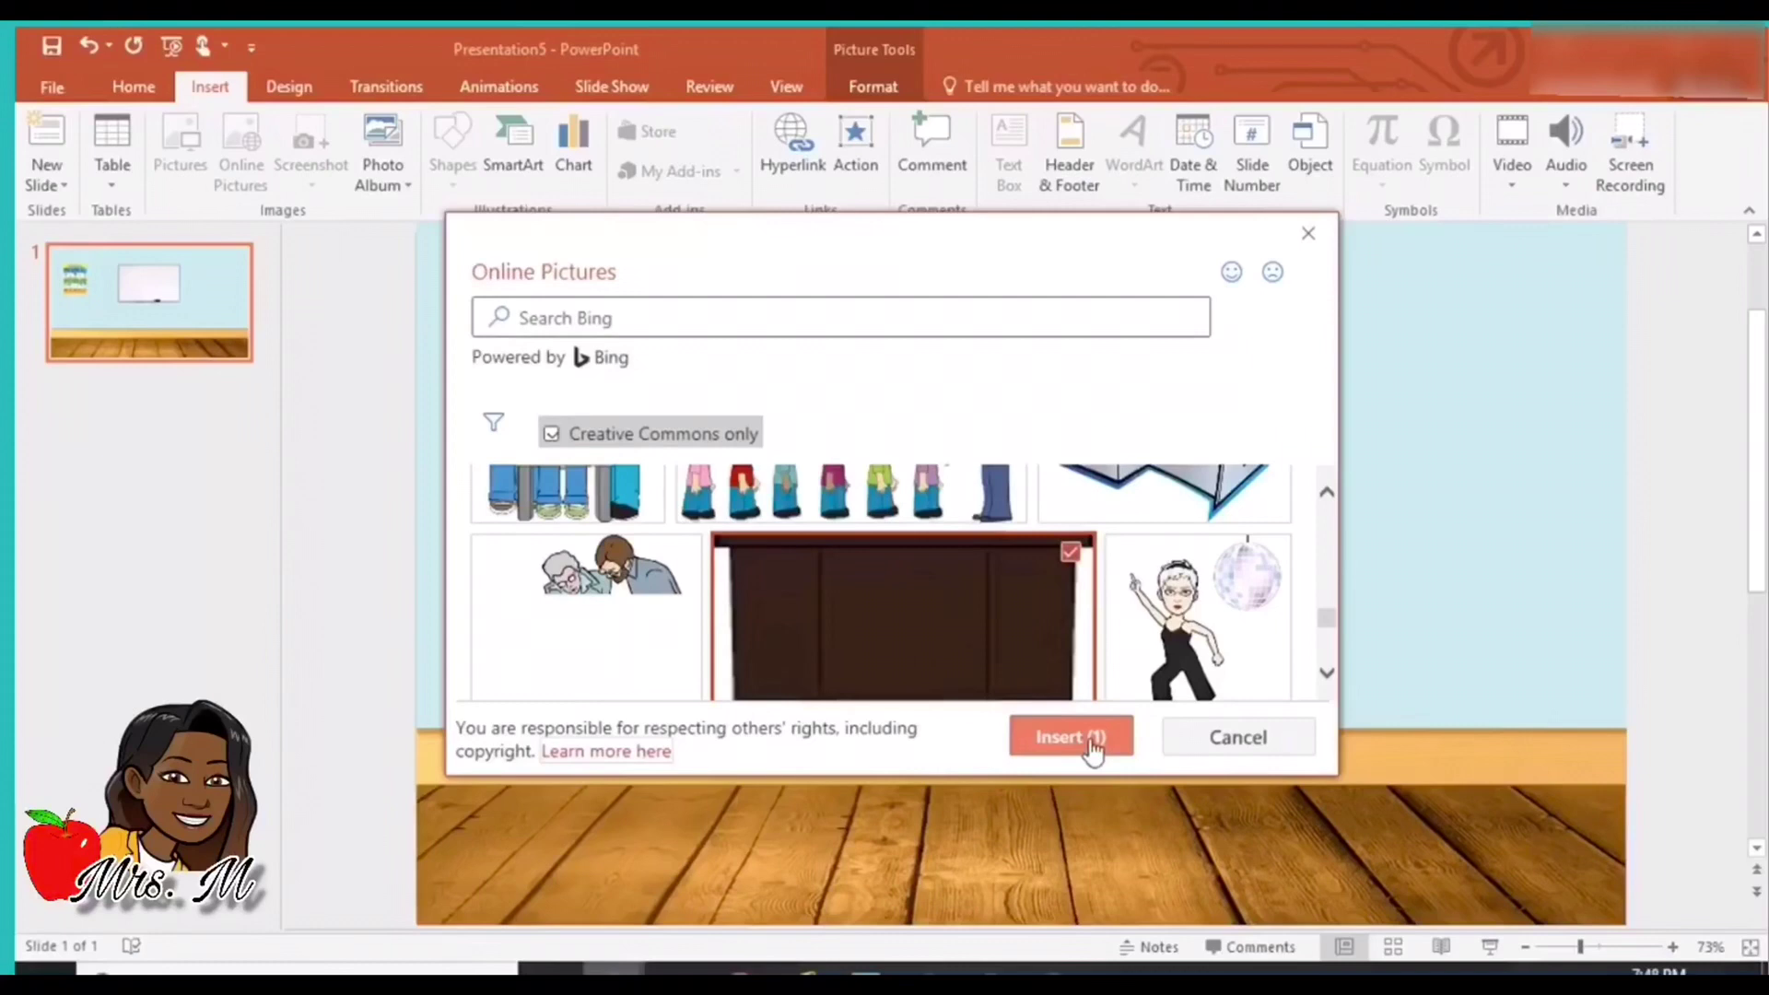
Insert the desk, enlarge it to 2.33" by 4.76", and set it on the floor at right.
left_click(1091, 742)
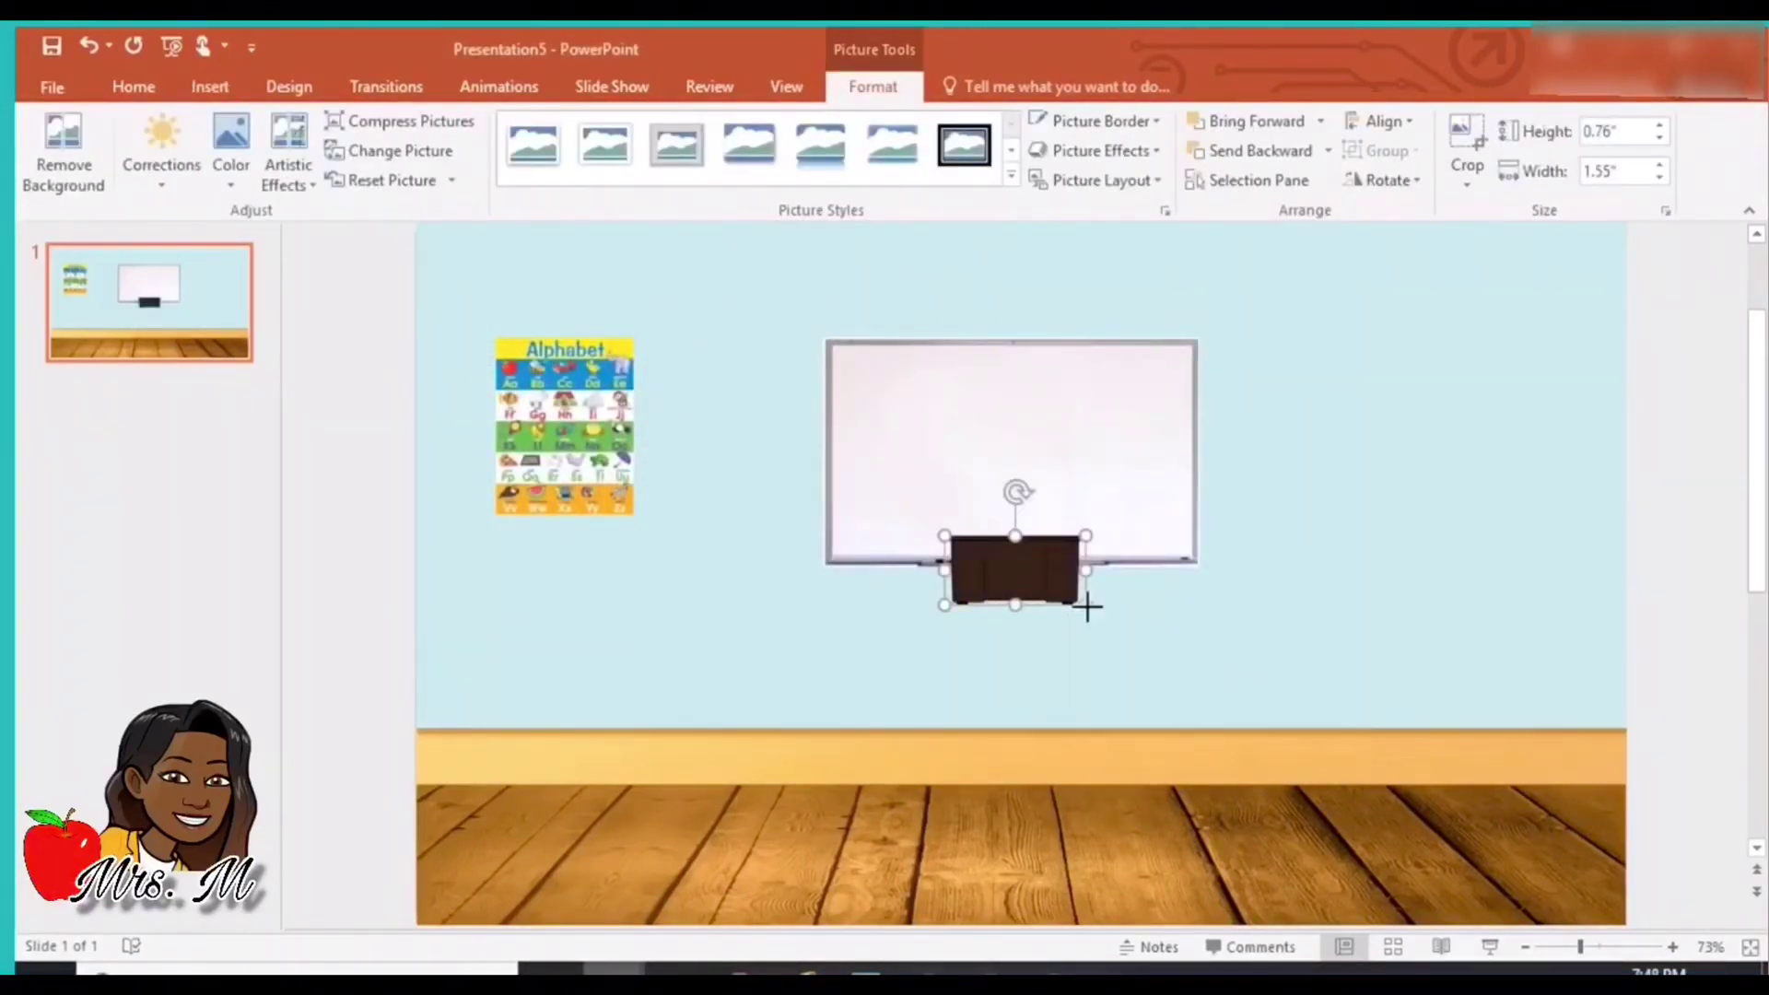
left_click_drag(1087, 606, 1370, 738)
left_click_drag(1219, 632, 1468, 682)
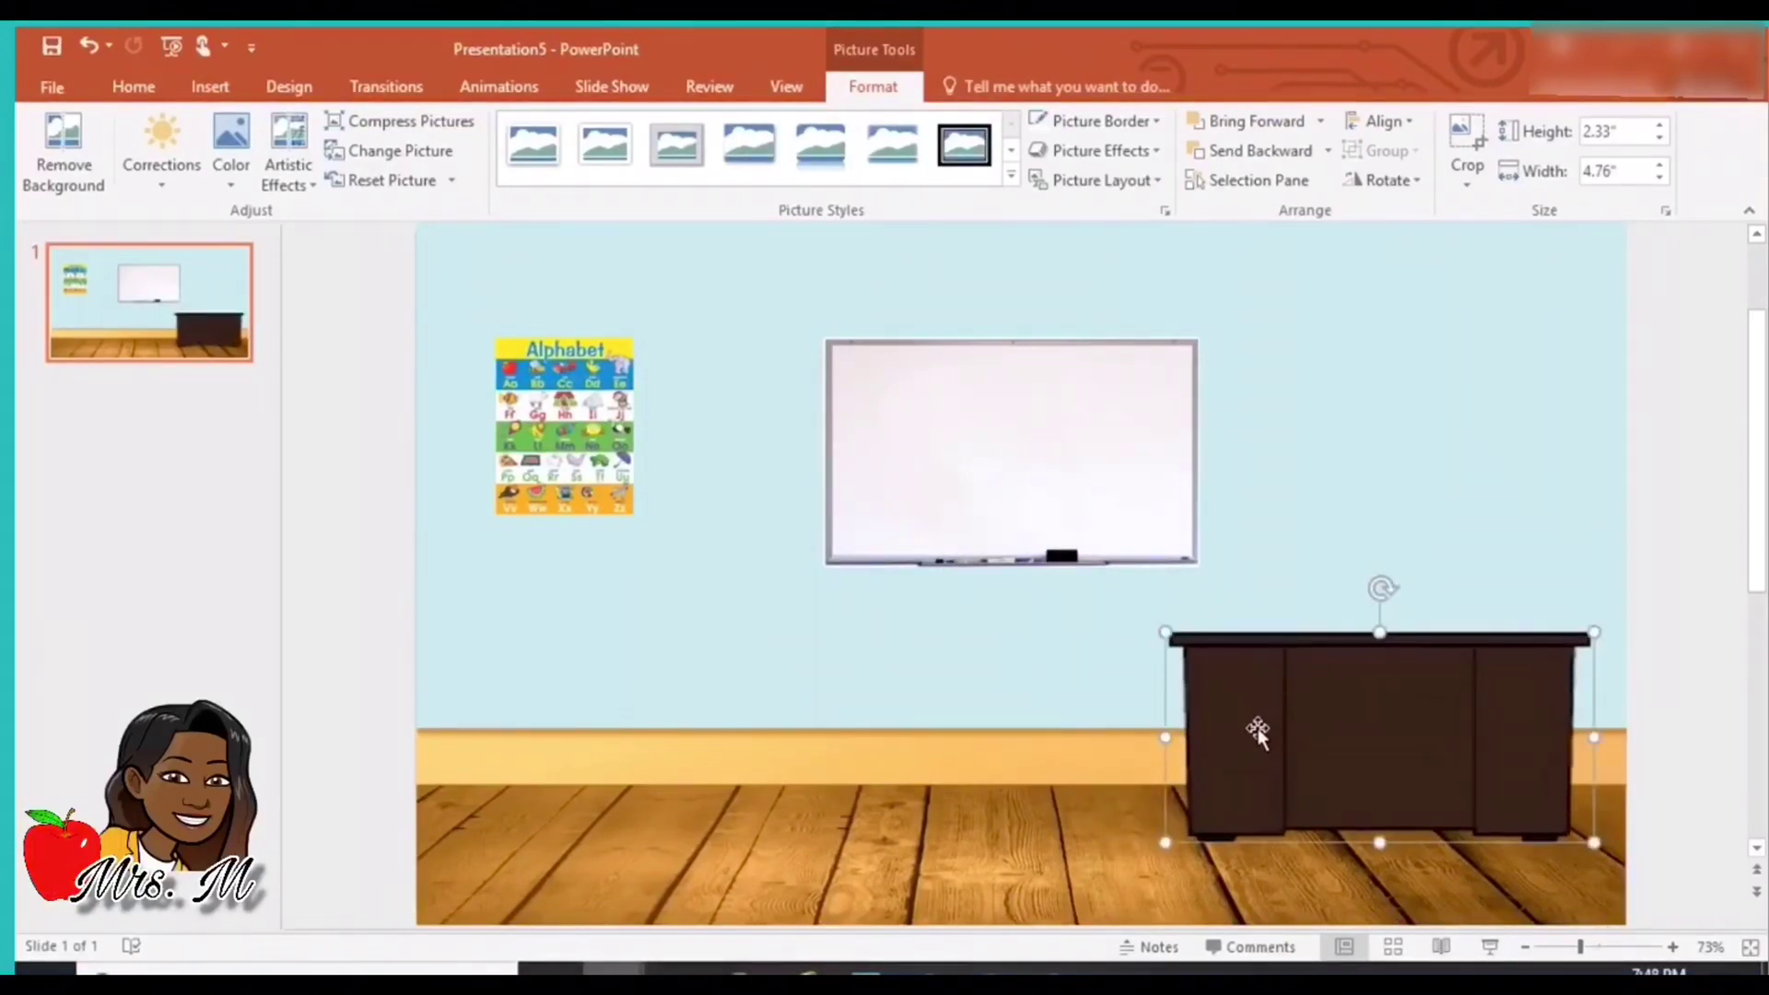
Search online pictures for a wall clock png and select the black-rimmed white clock.
left_click(210, 89)
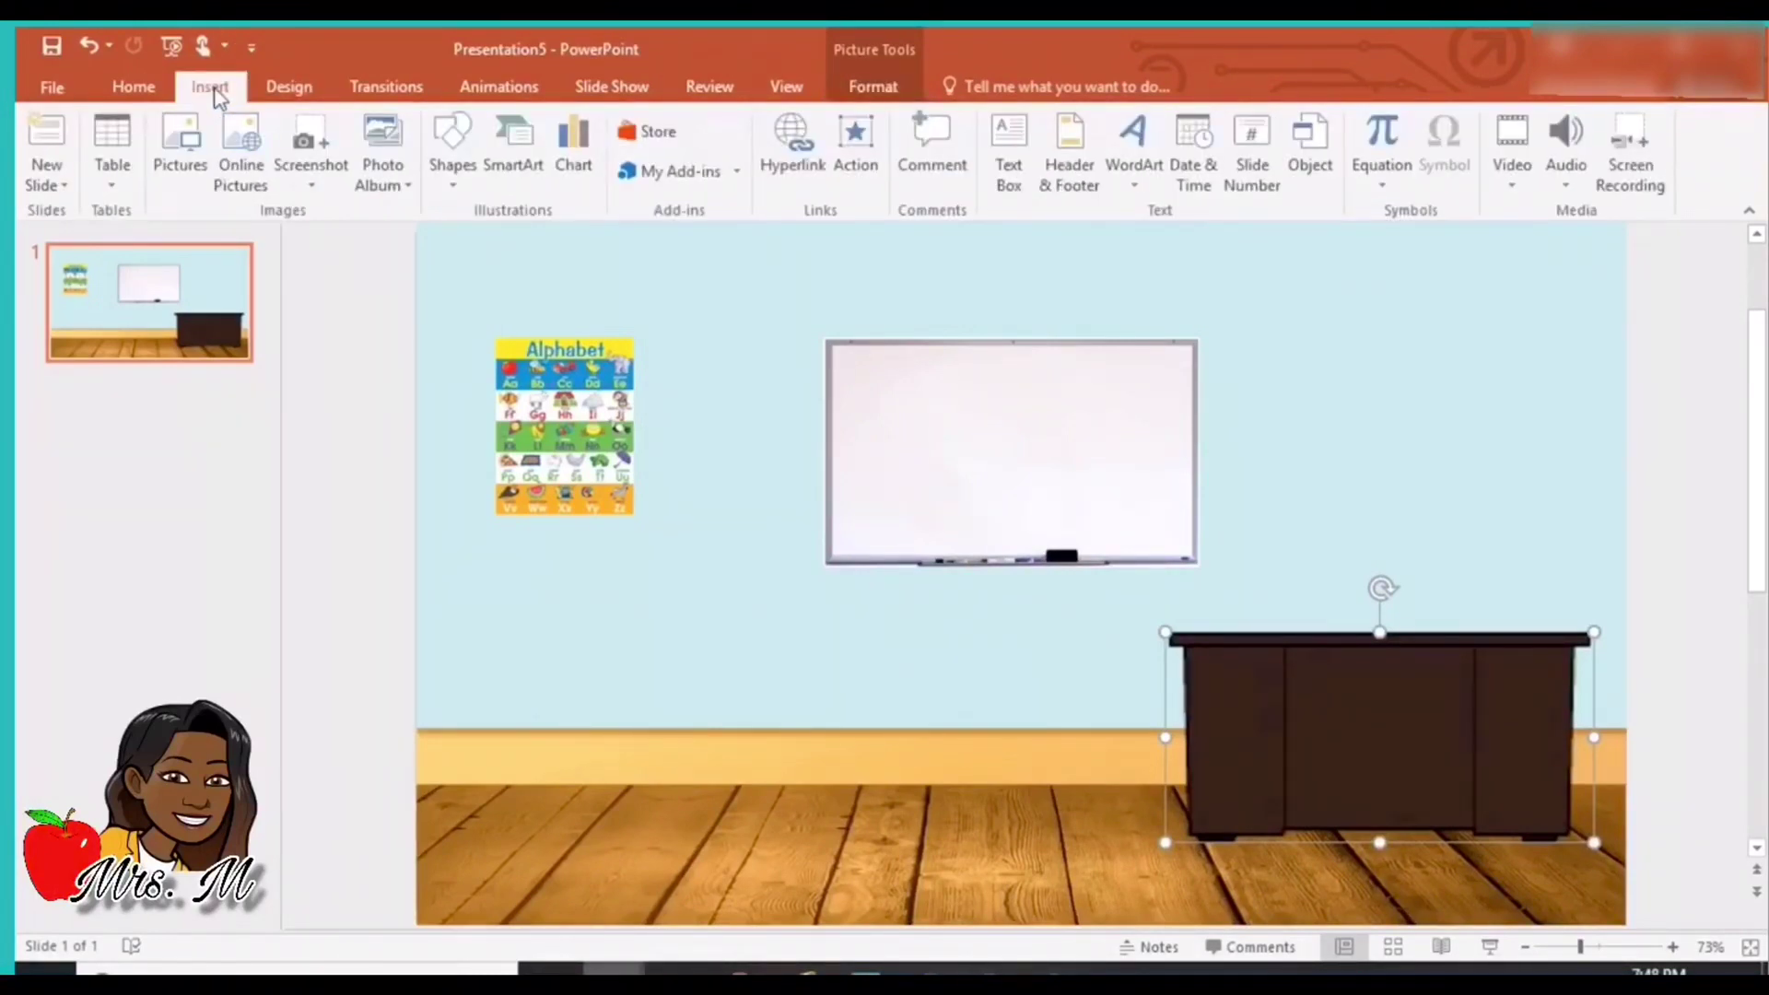
left_click(237, 152)
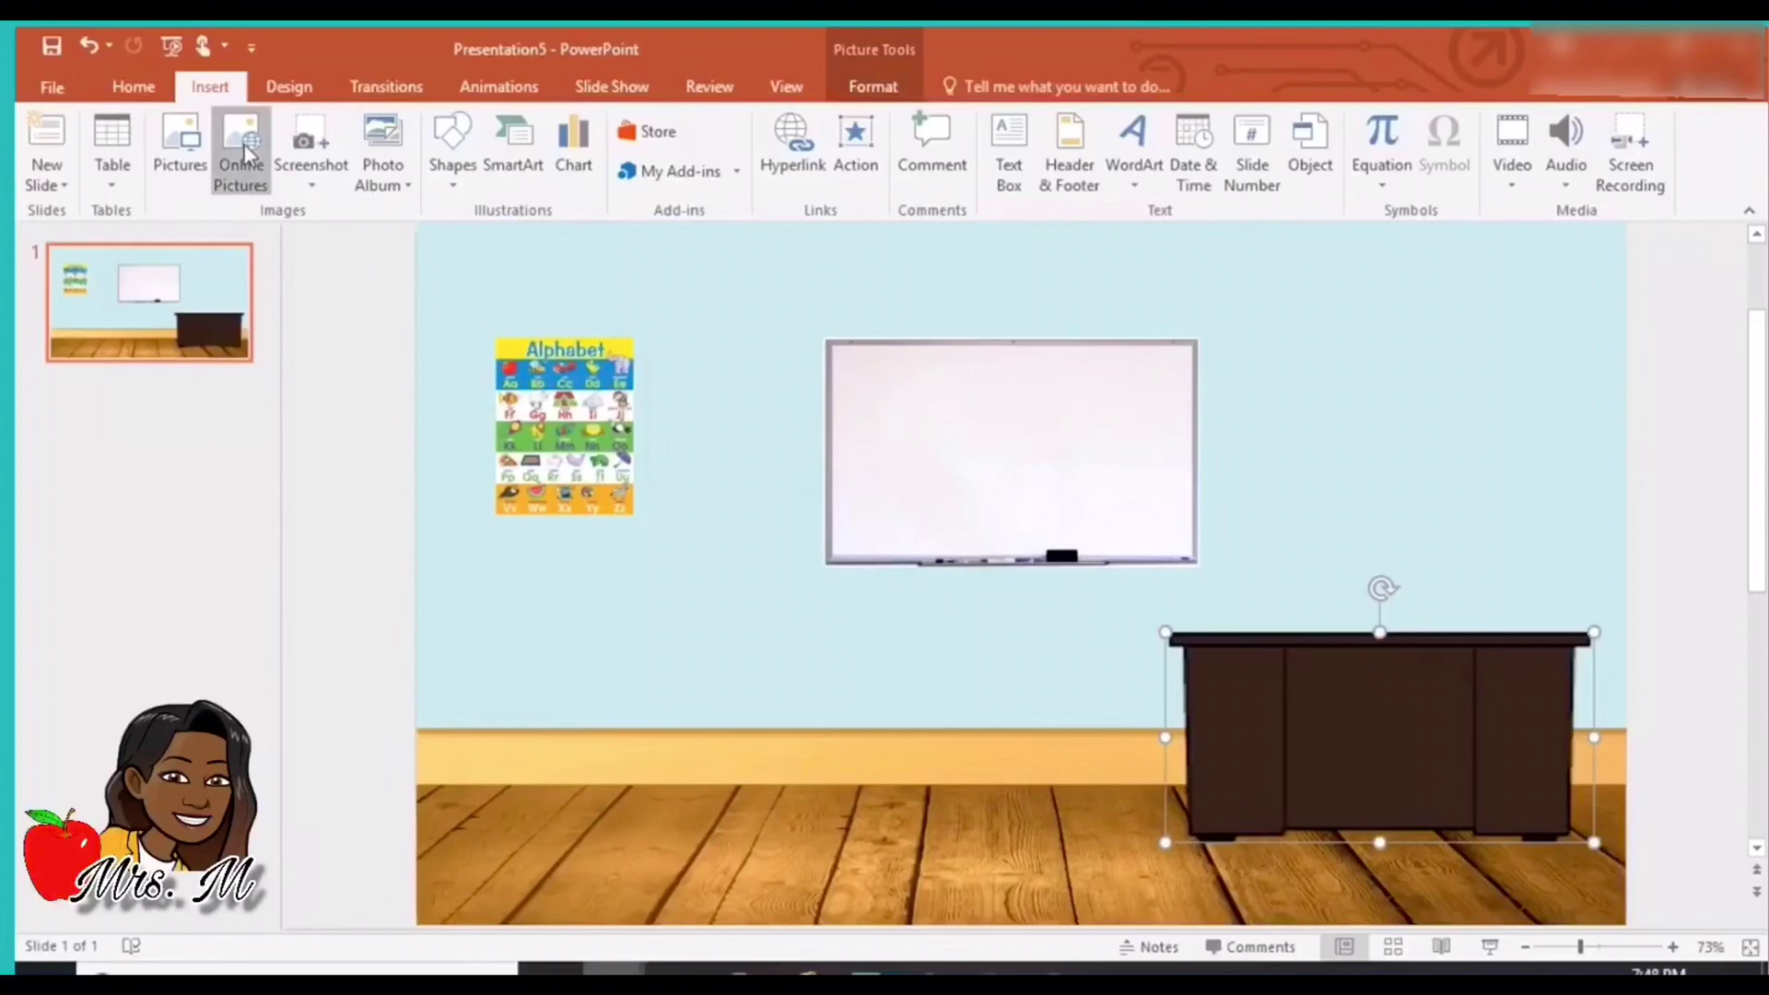
left_click(1040, 361)
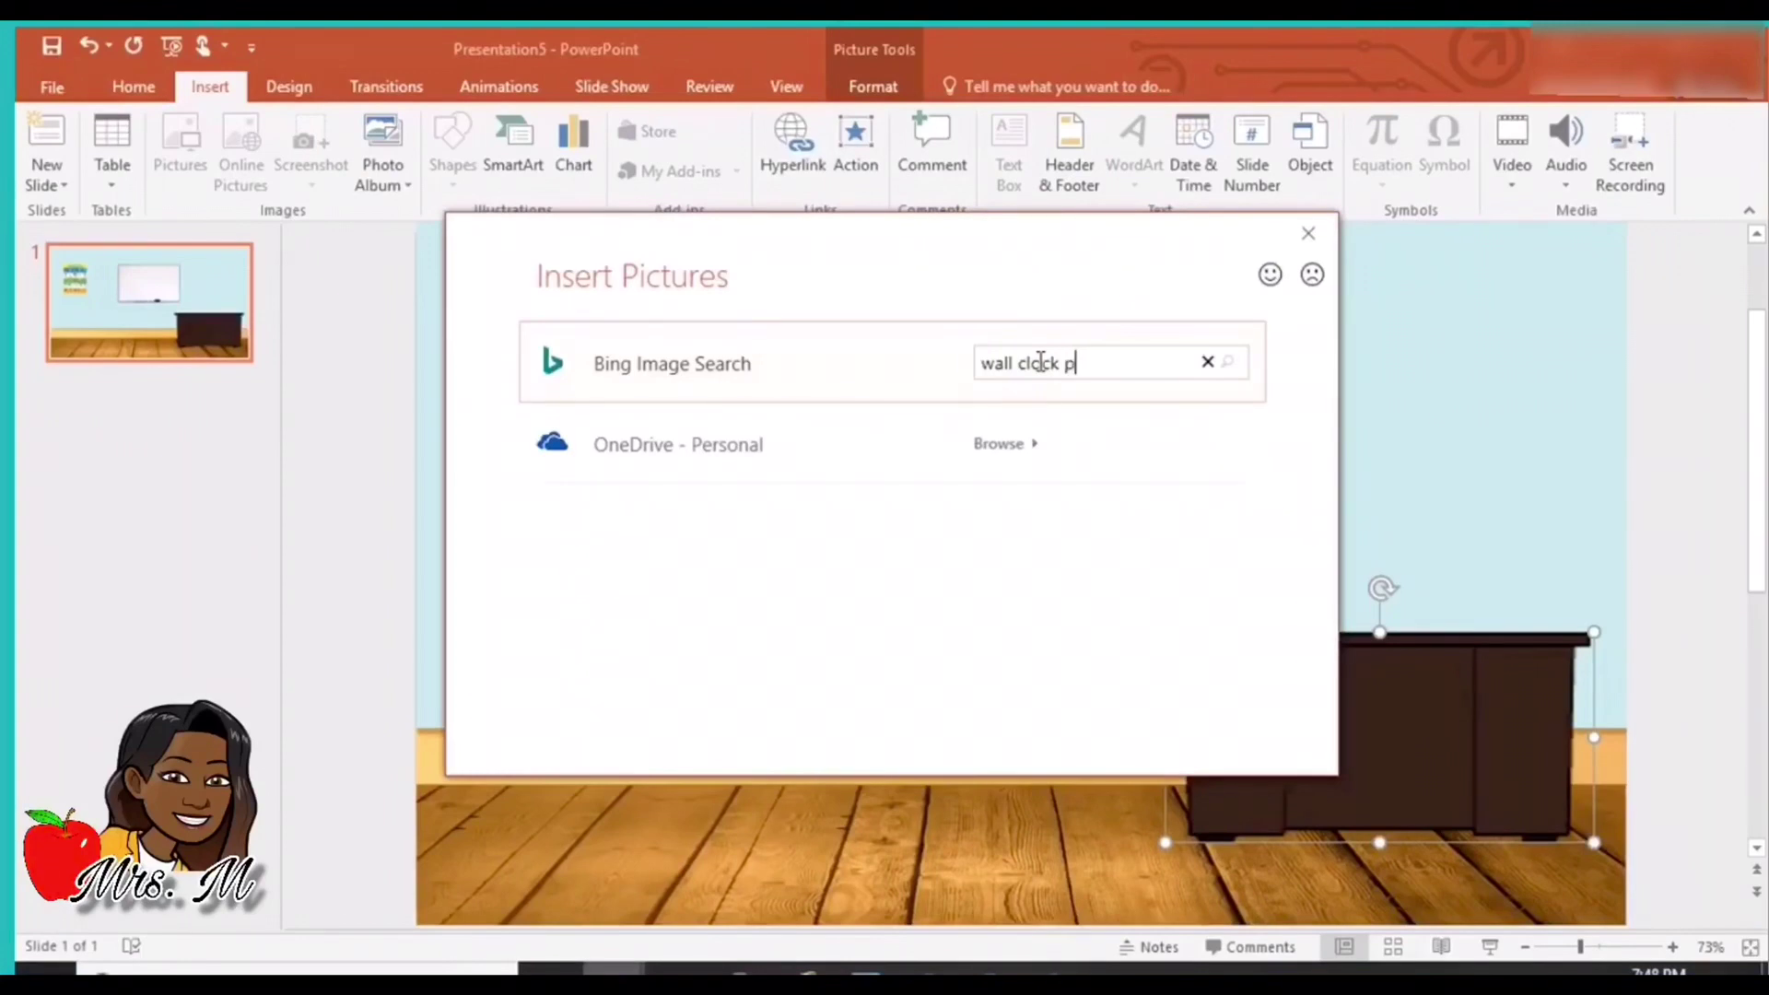
key("Return")
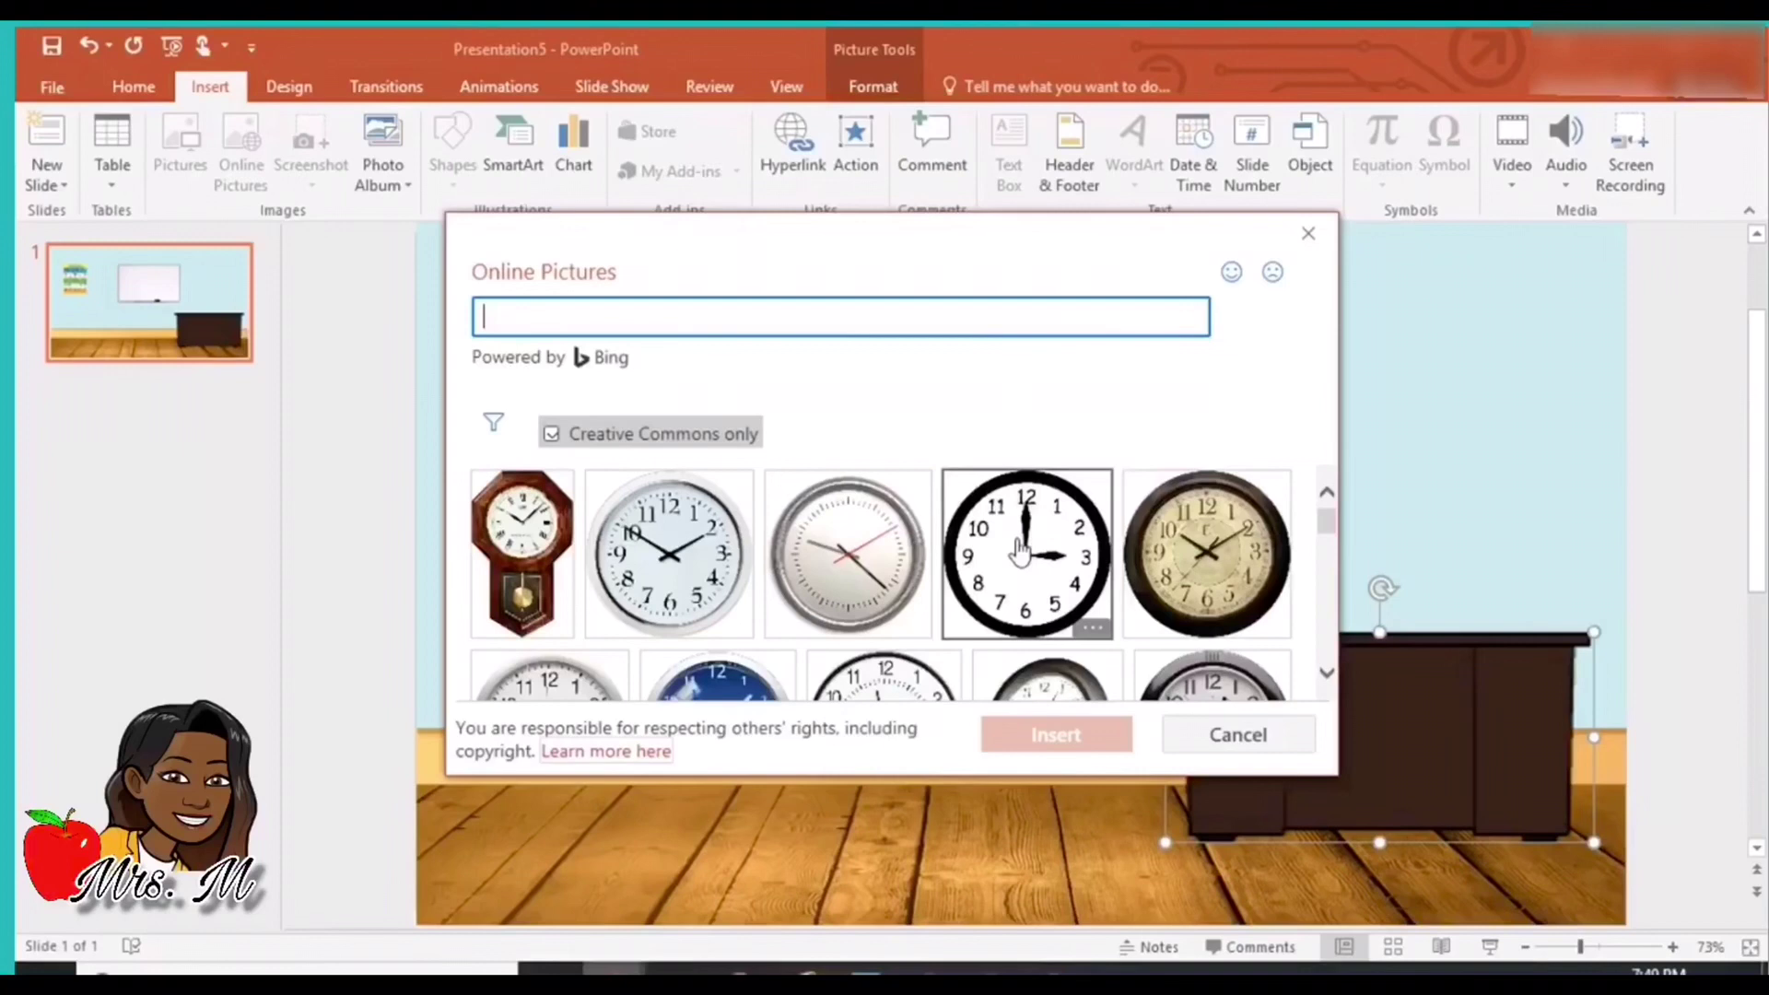
scroll(850, 553, "down", 2)
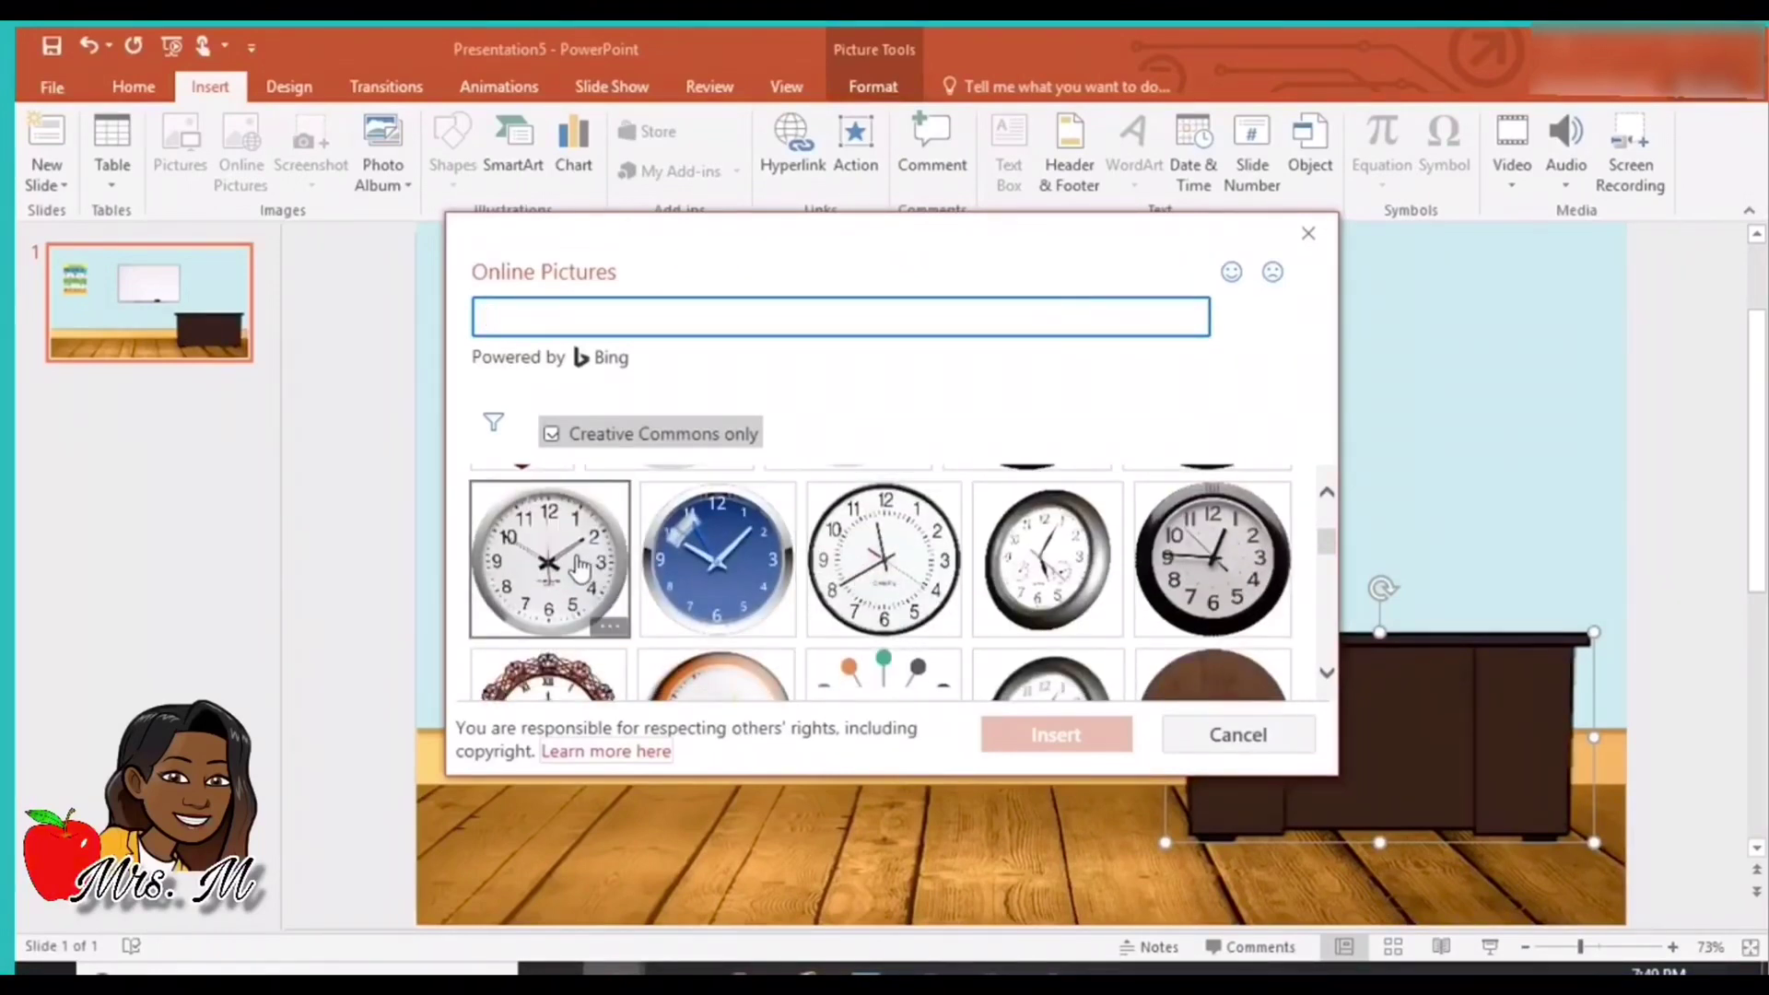
left_click(848, 564)
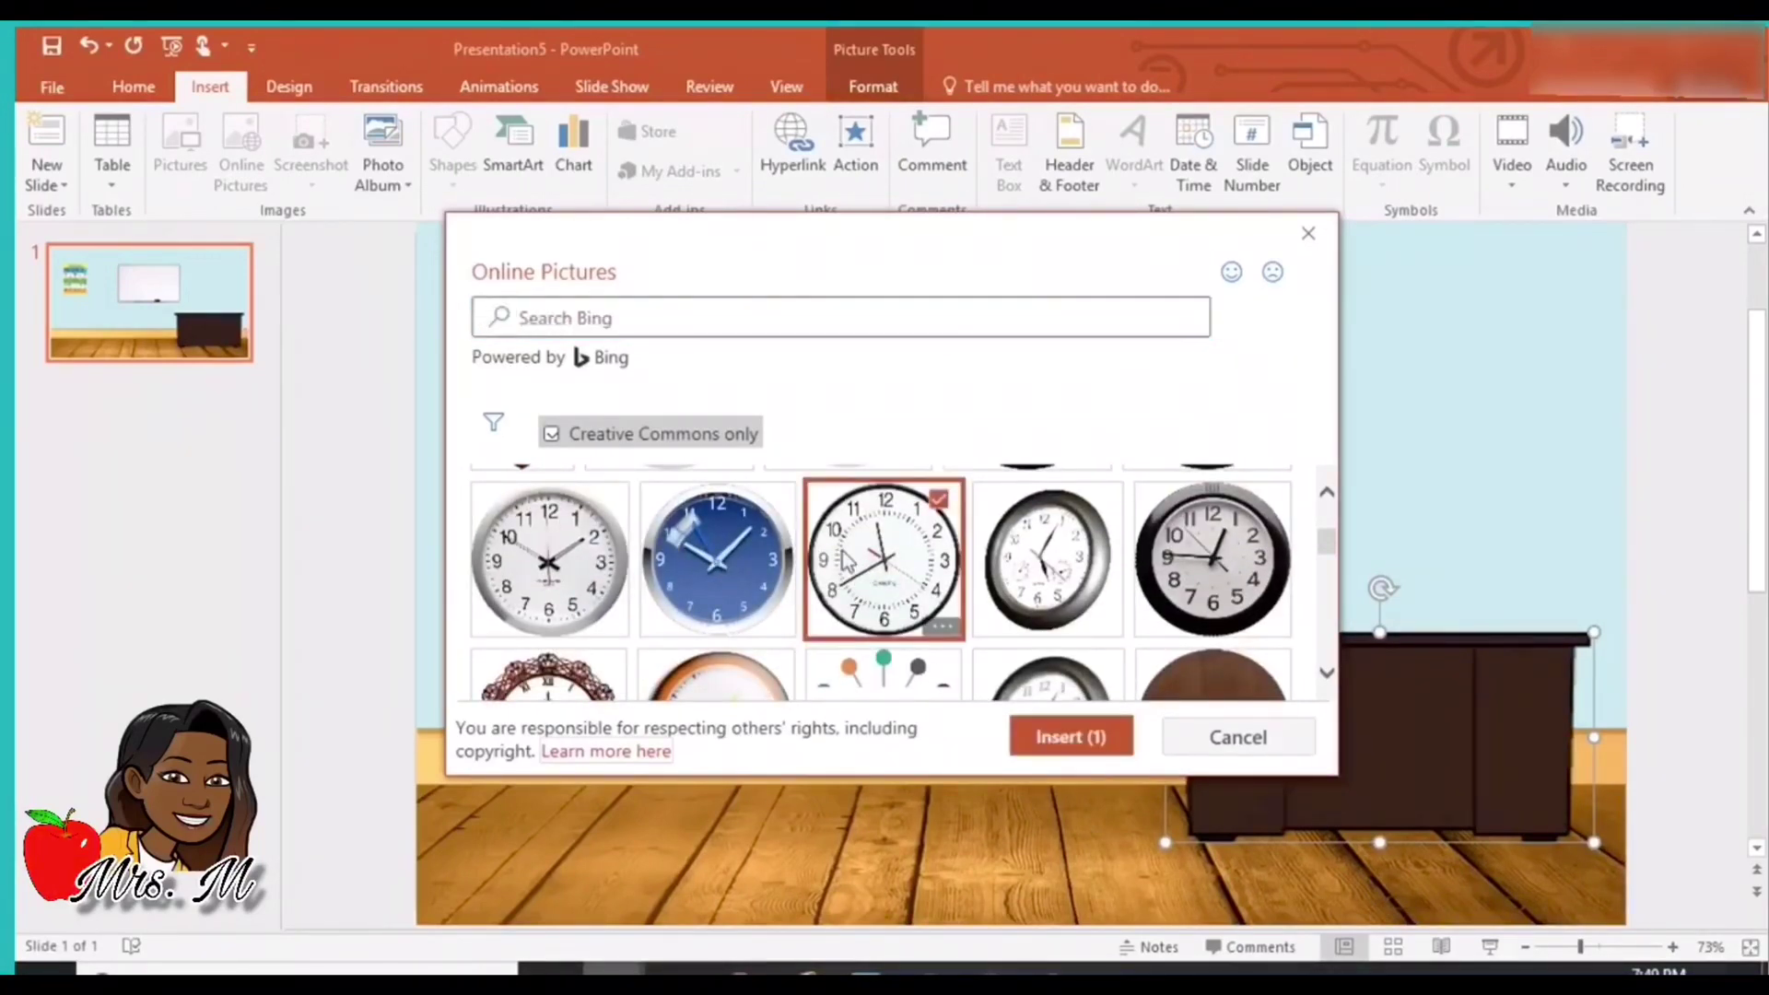
Insert the clock, shrink it, and hang it centred just above the whiteboard.
left_click(1076, 737)
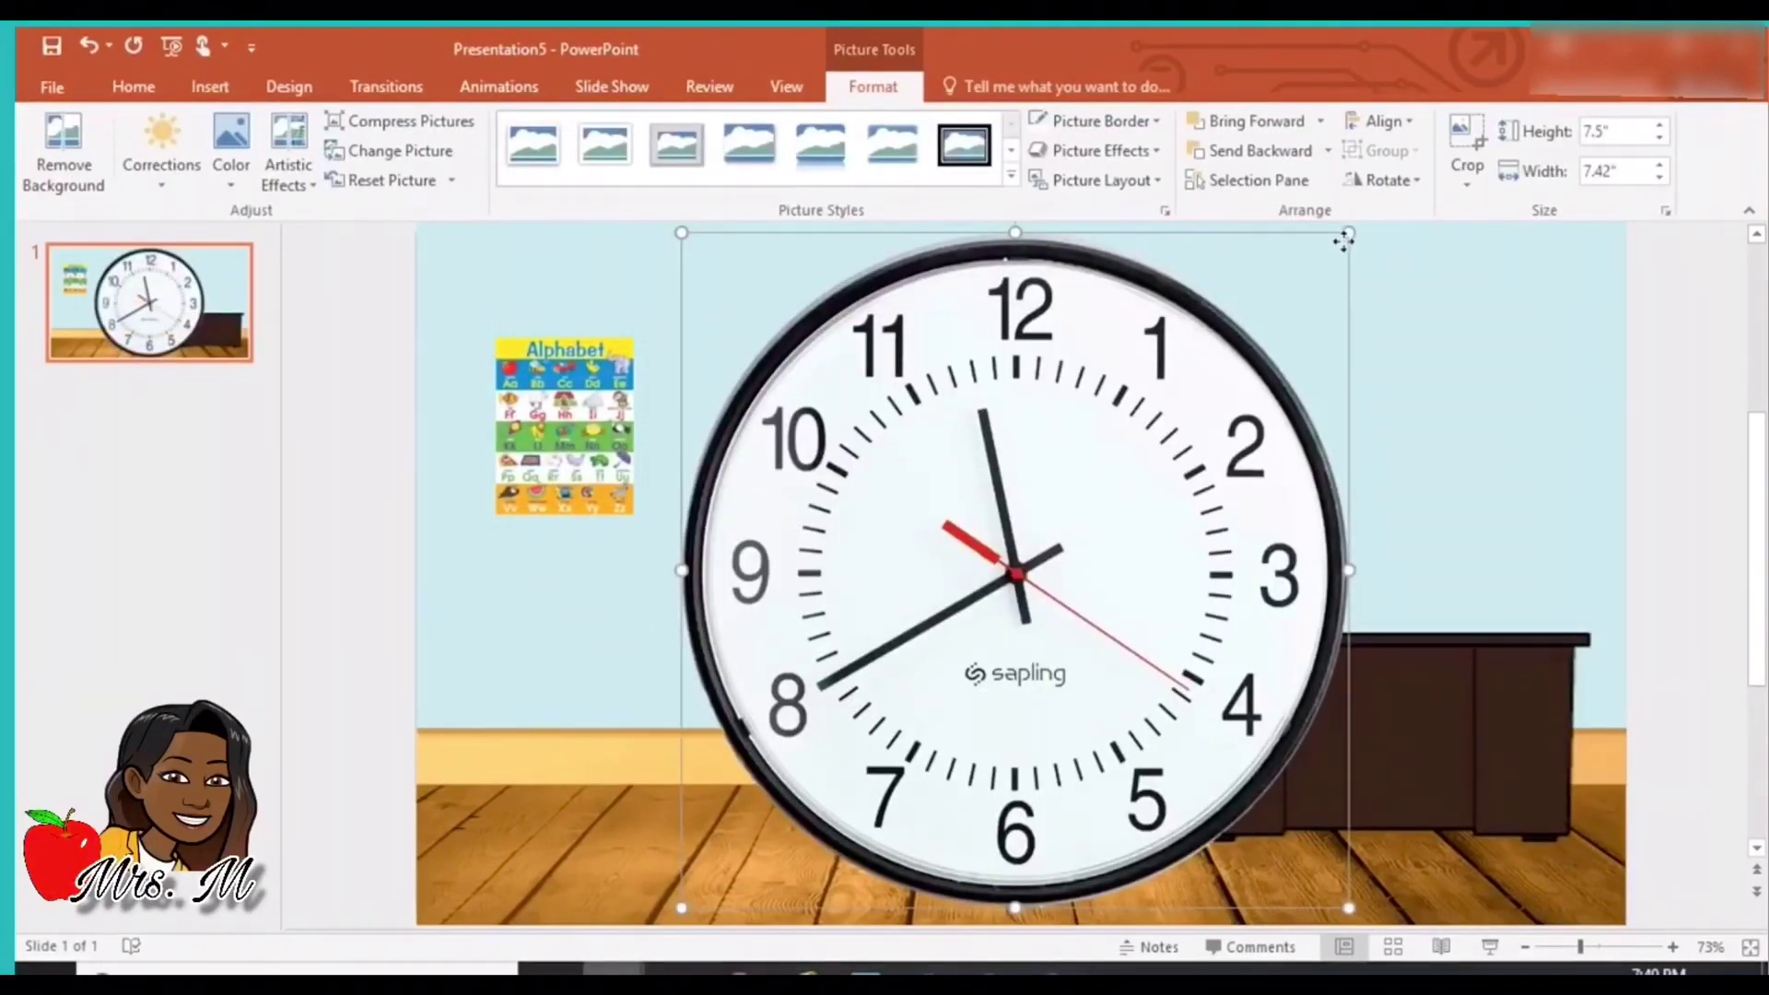
left_click_drag(1343, 239, 1154, 402)
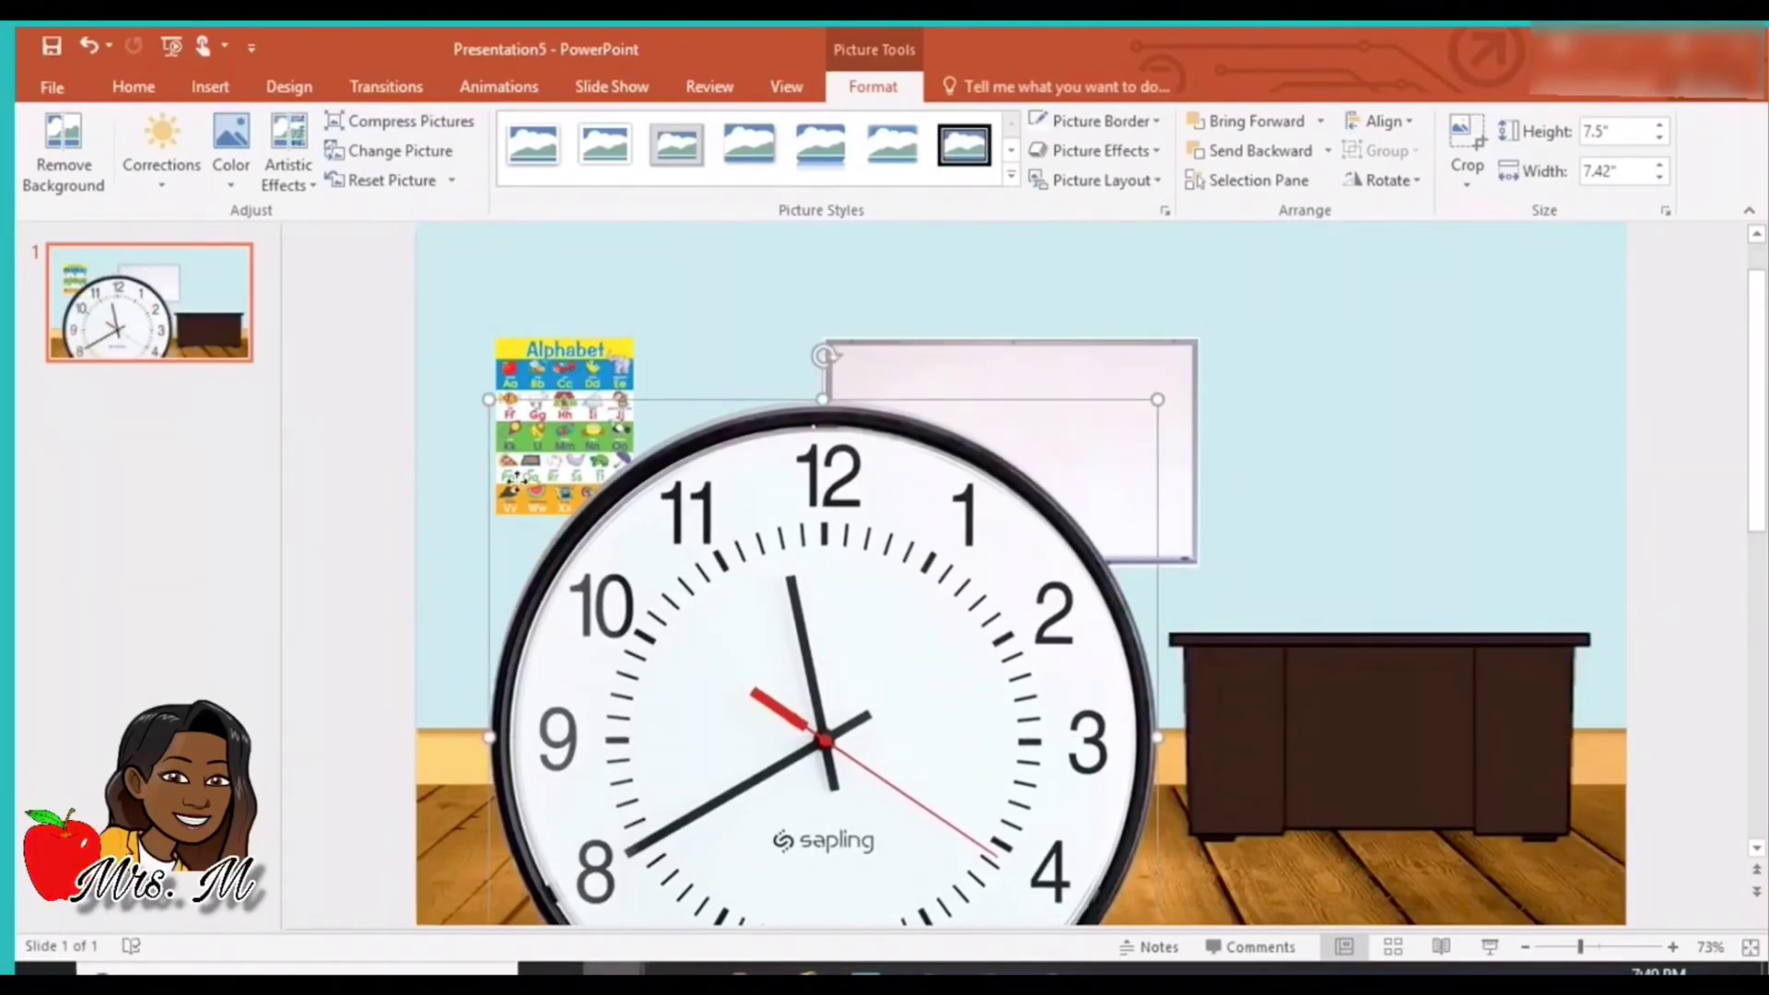
left_click_drag(484, 396, 829, 744)
left_click_drag(1059, 792, 1024, 235)
left_click_drag(1126, 518, 1034, 318)
left_click(1069, 332)
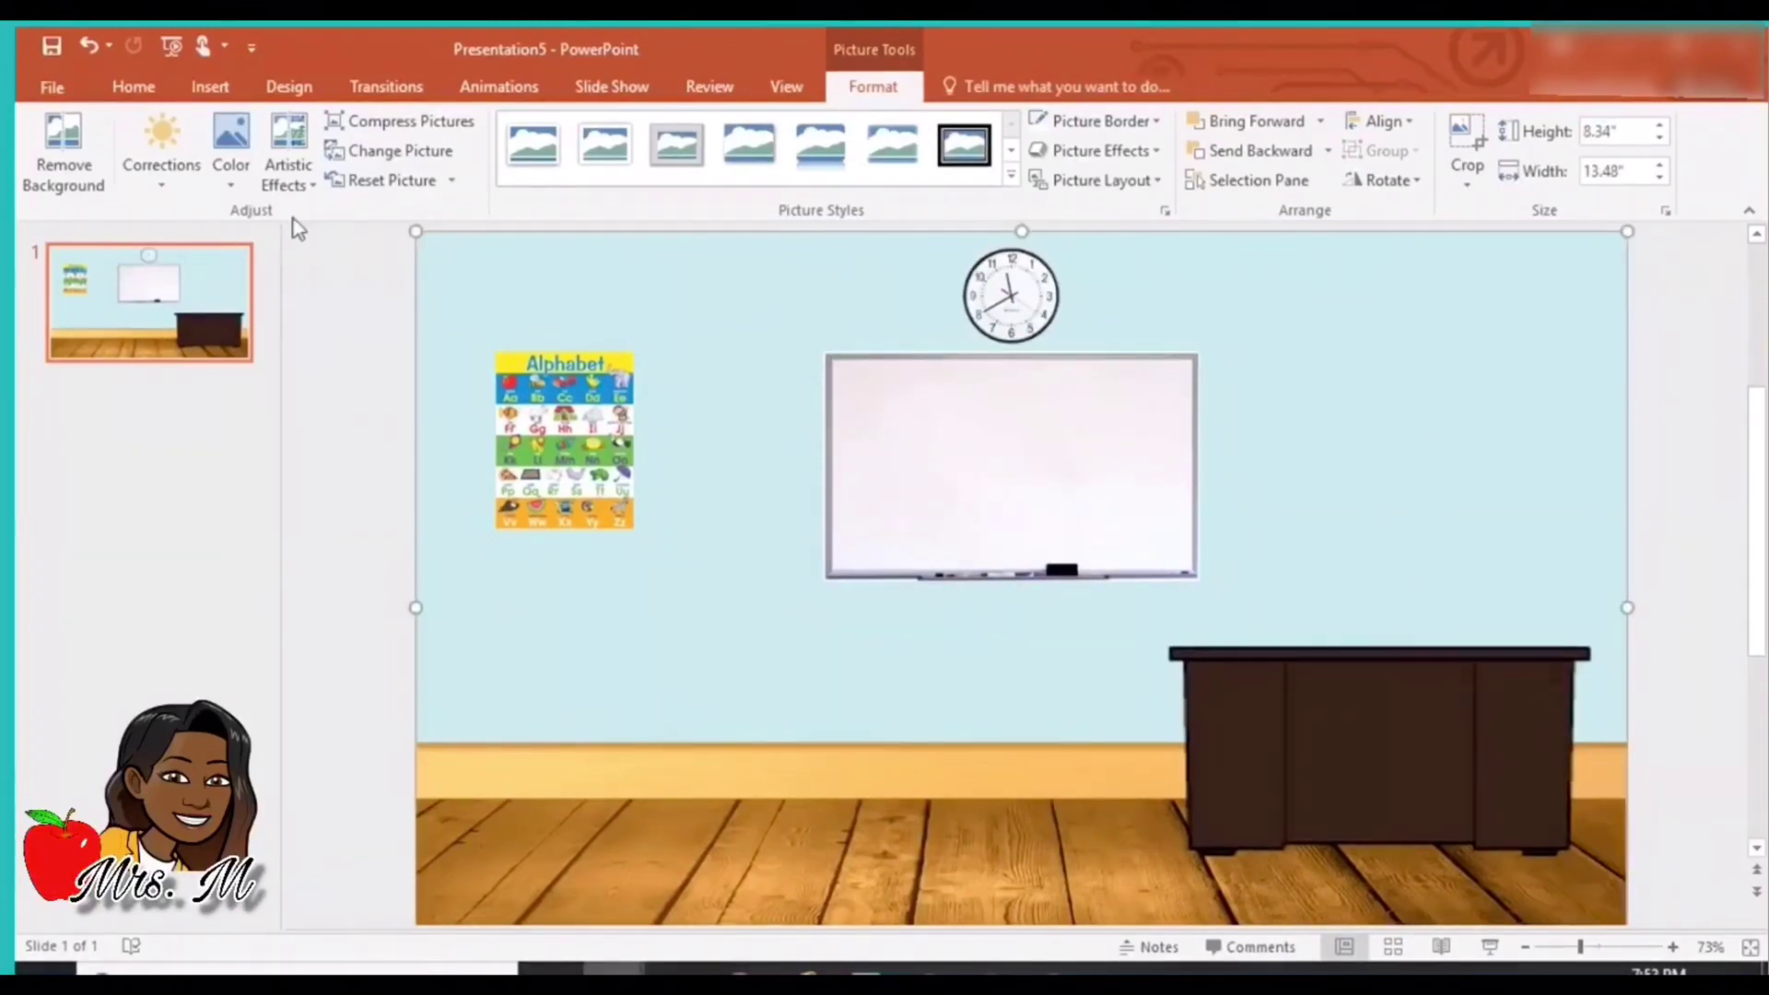
Search Online Pictures for 'shape poster' images.
left_click(206, 86)
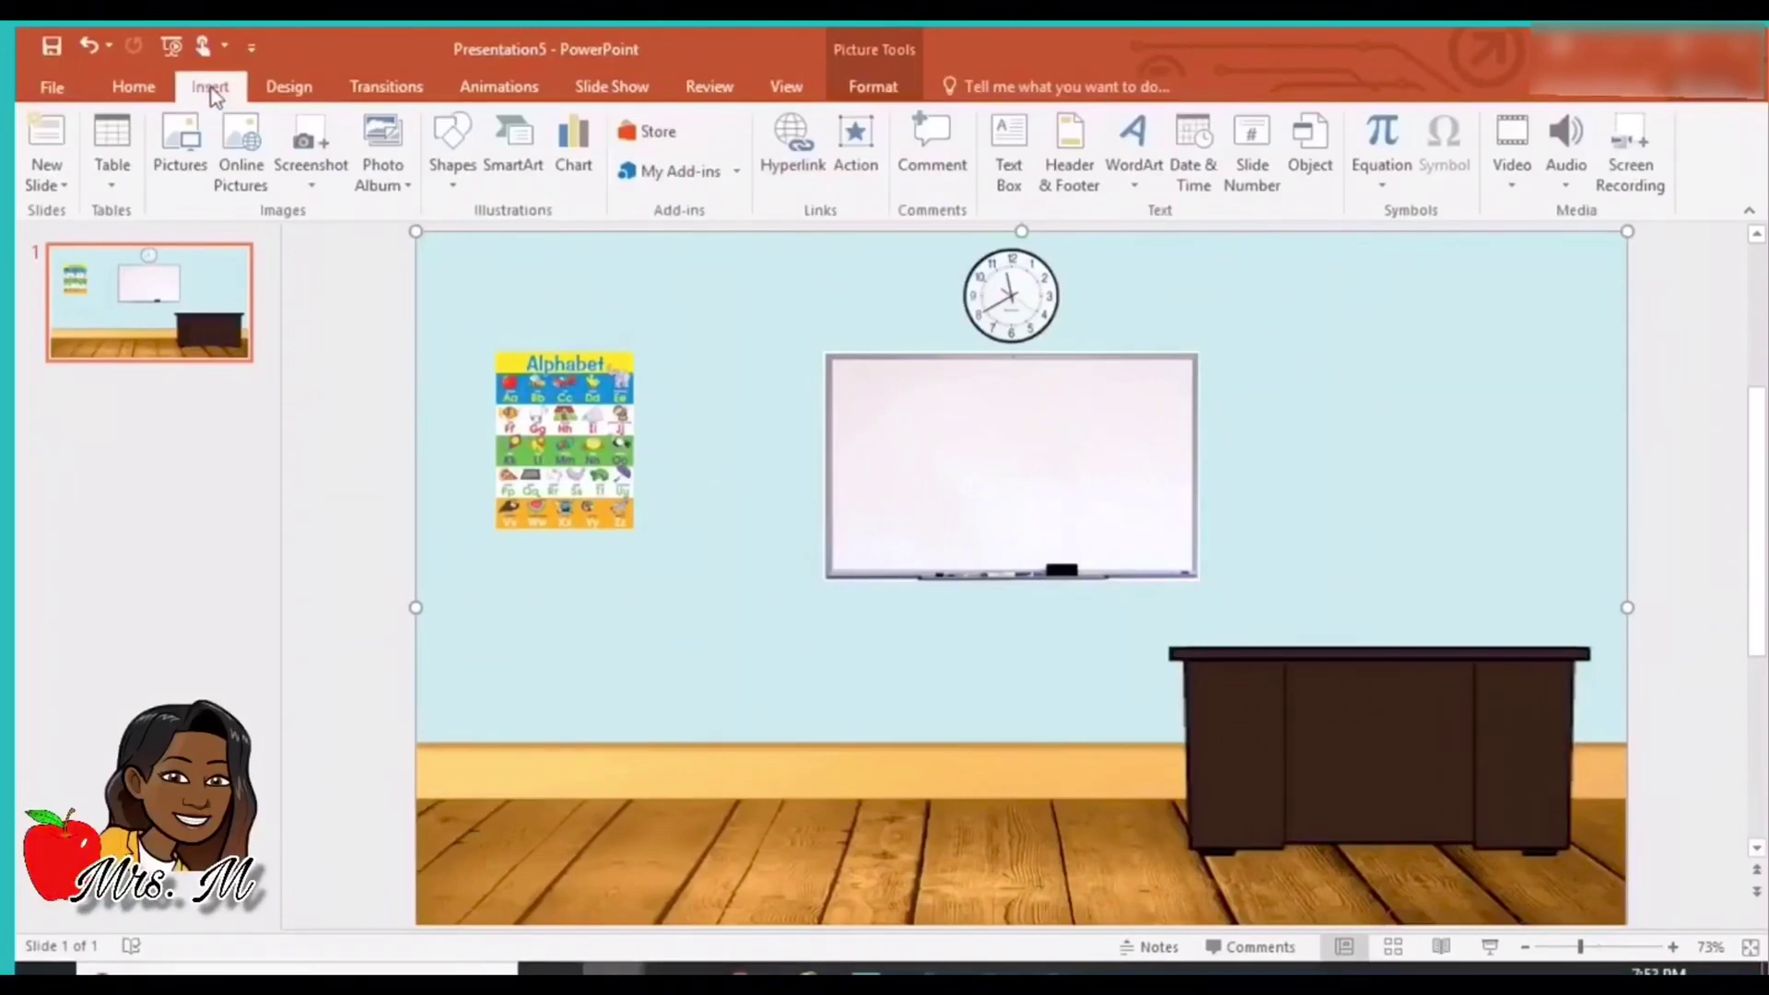
left_click(242, 147)
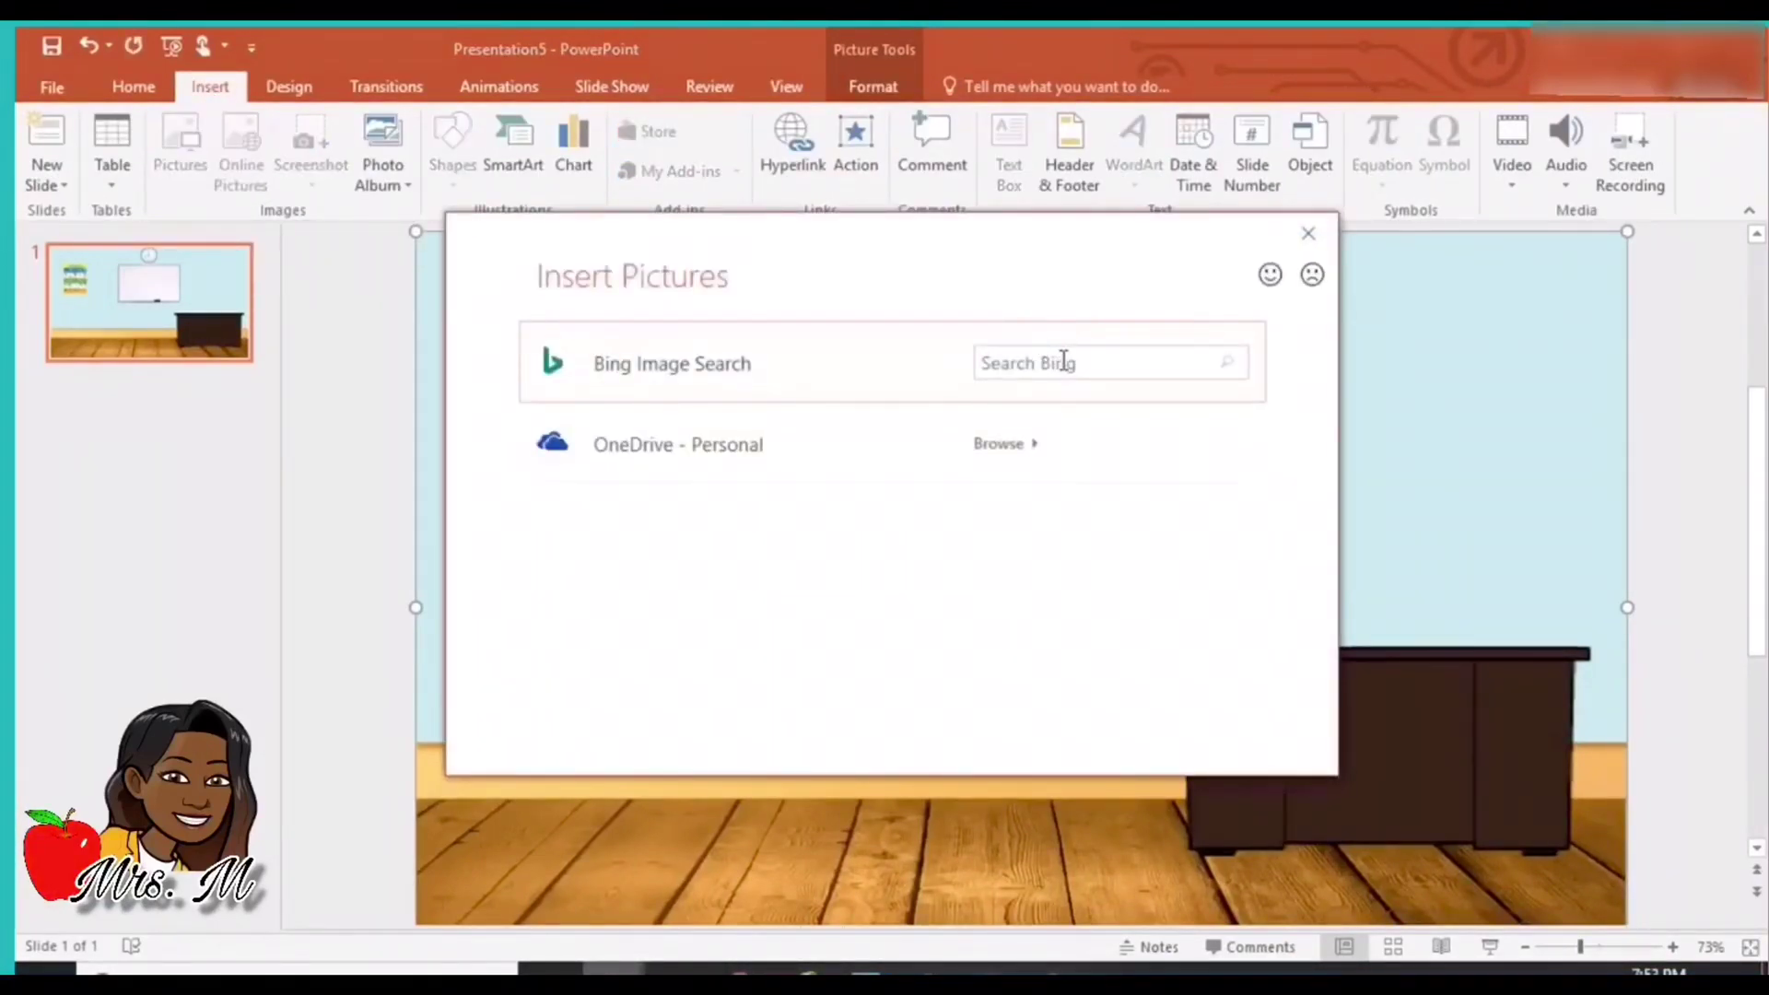
left_click(1063, 361)
type("shape poster")
key("Return")
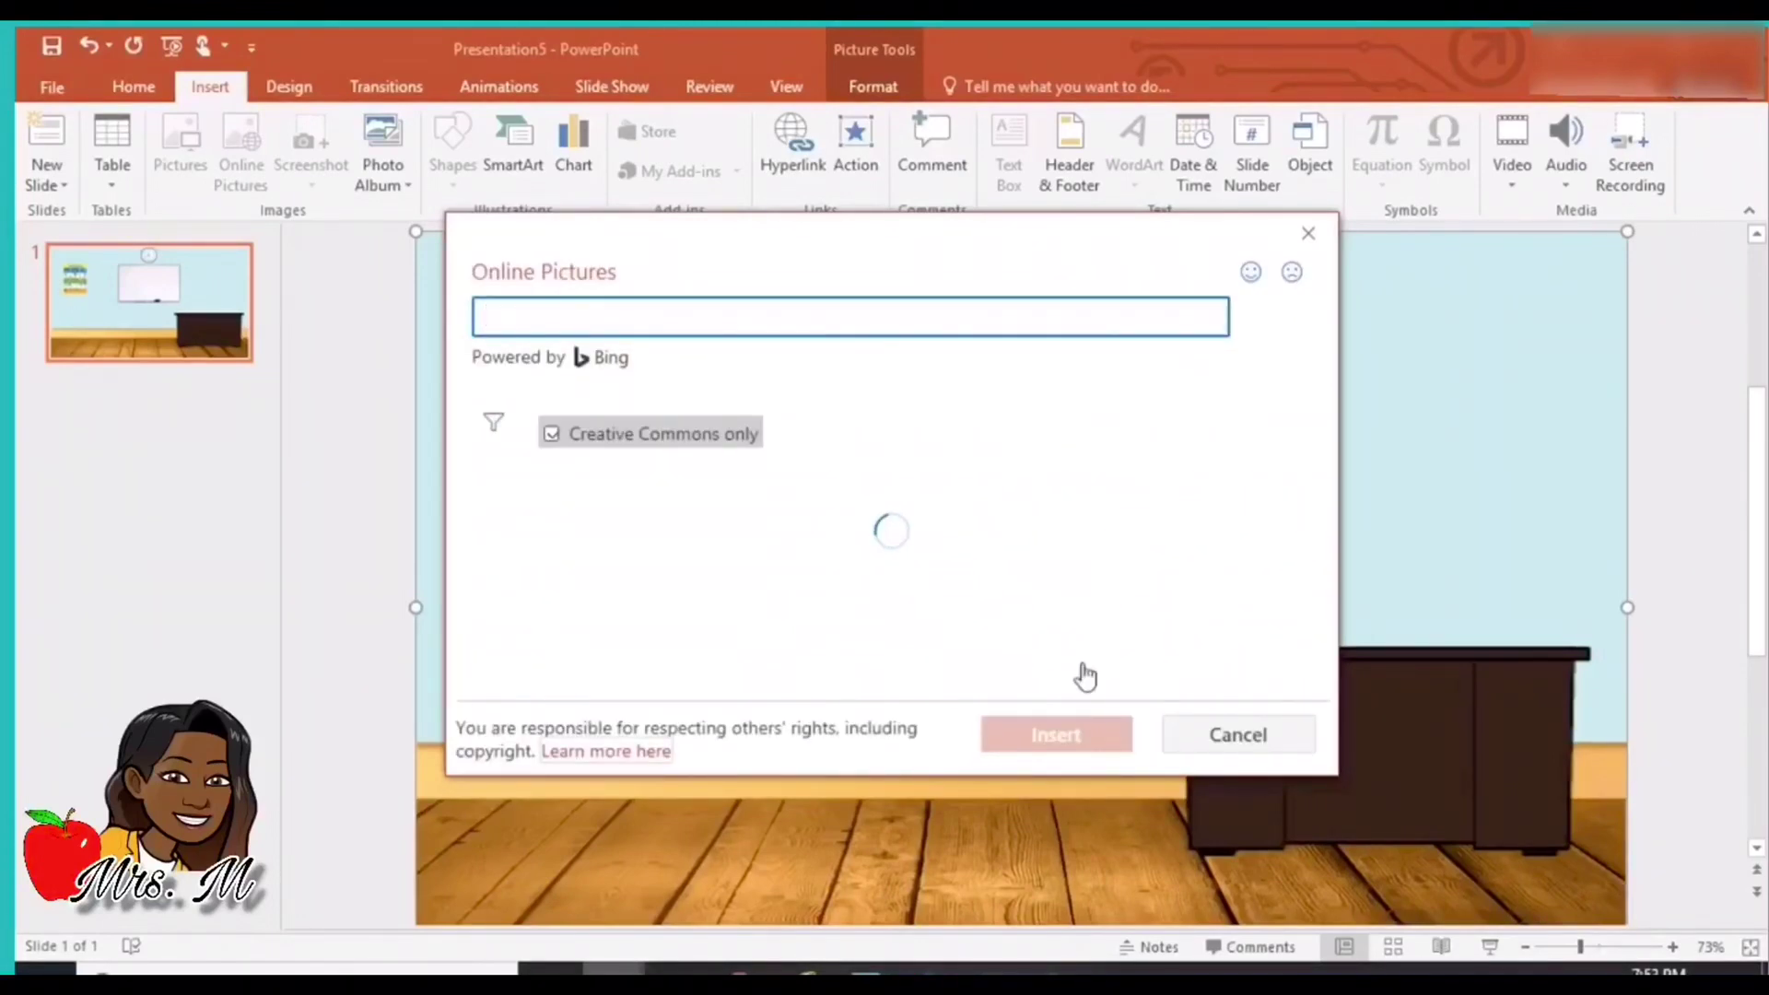
Insert the 3D Geometry Mega Pack picture from the search results.
scroll(1026, 579, "down", 5)
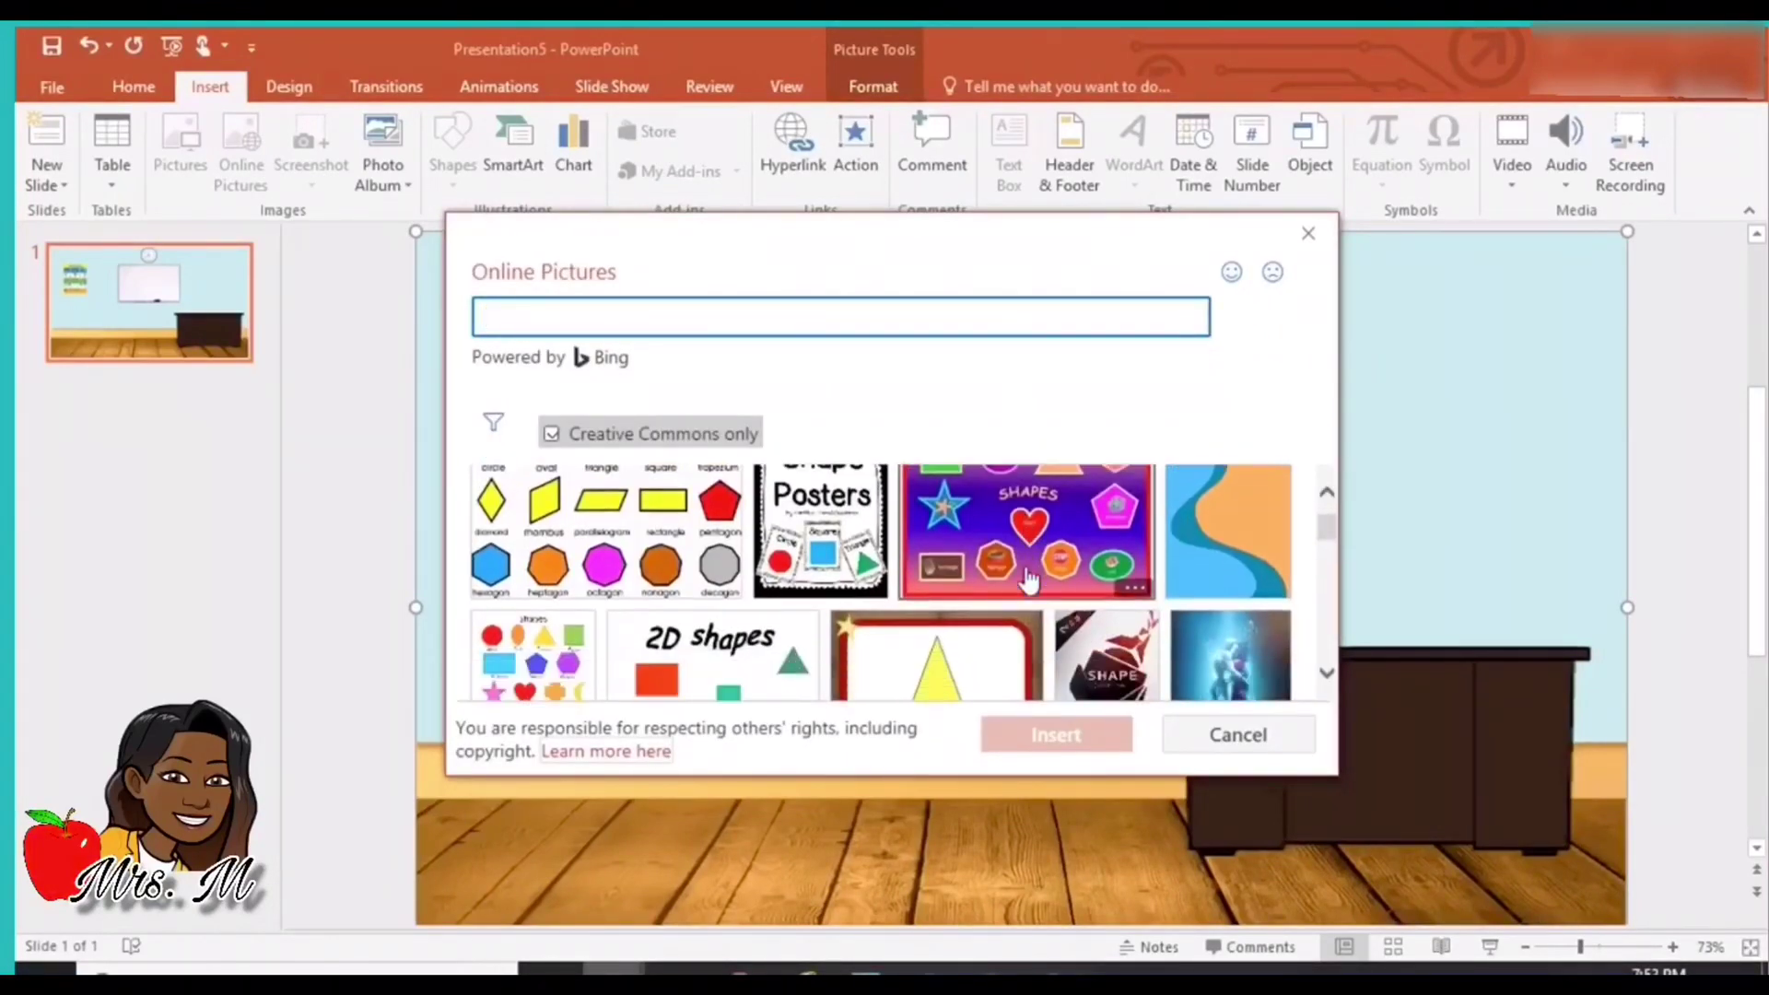
scroll(1026, 578, "down", 8)
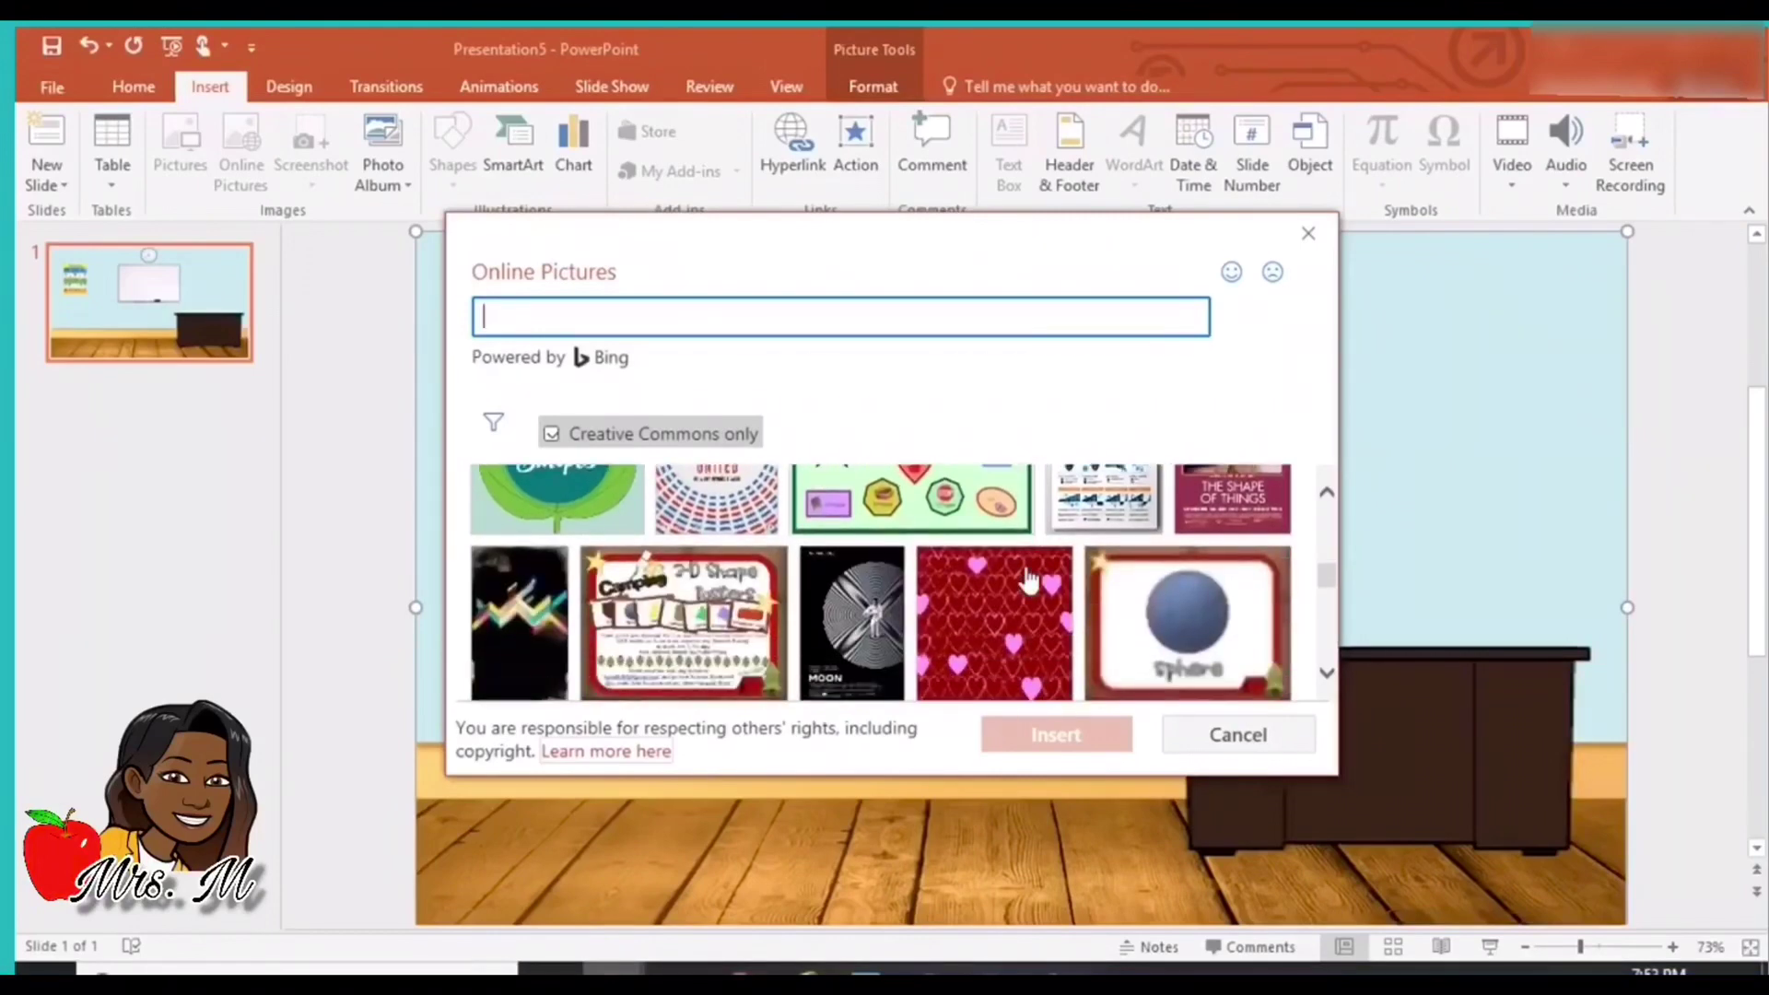
scroll(1029, 580, "down", 5)
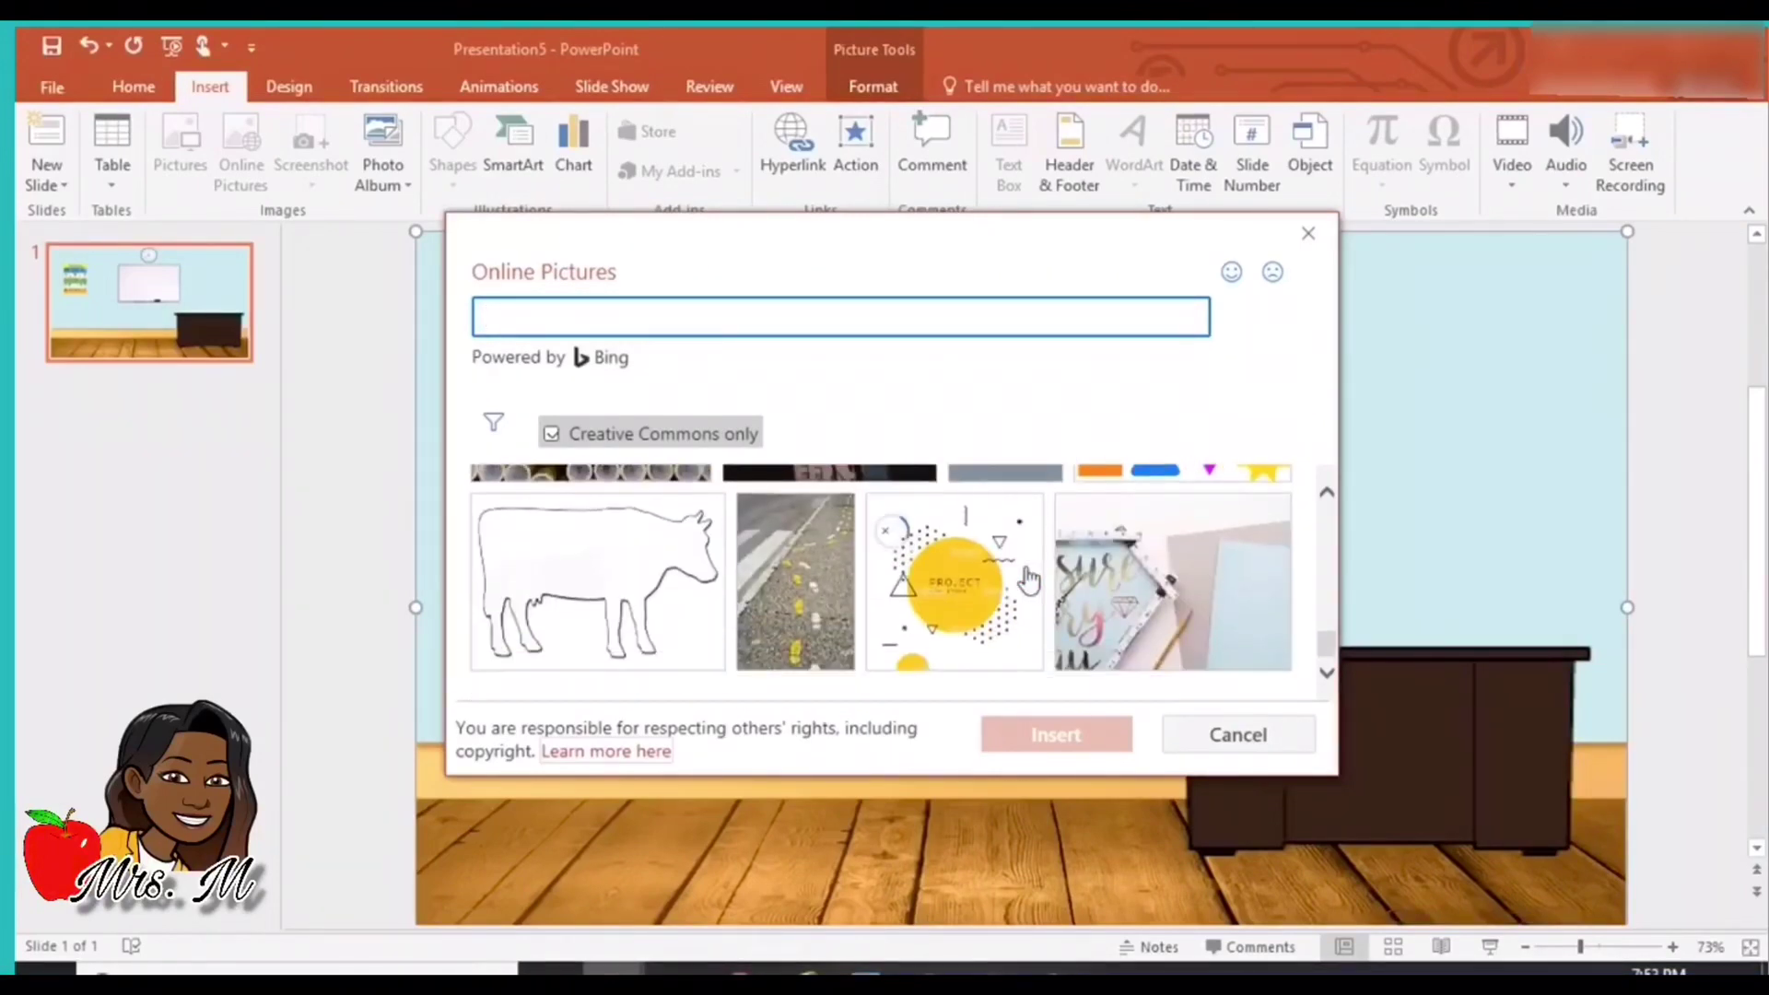
scroll(1026, 578, "down", 10)
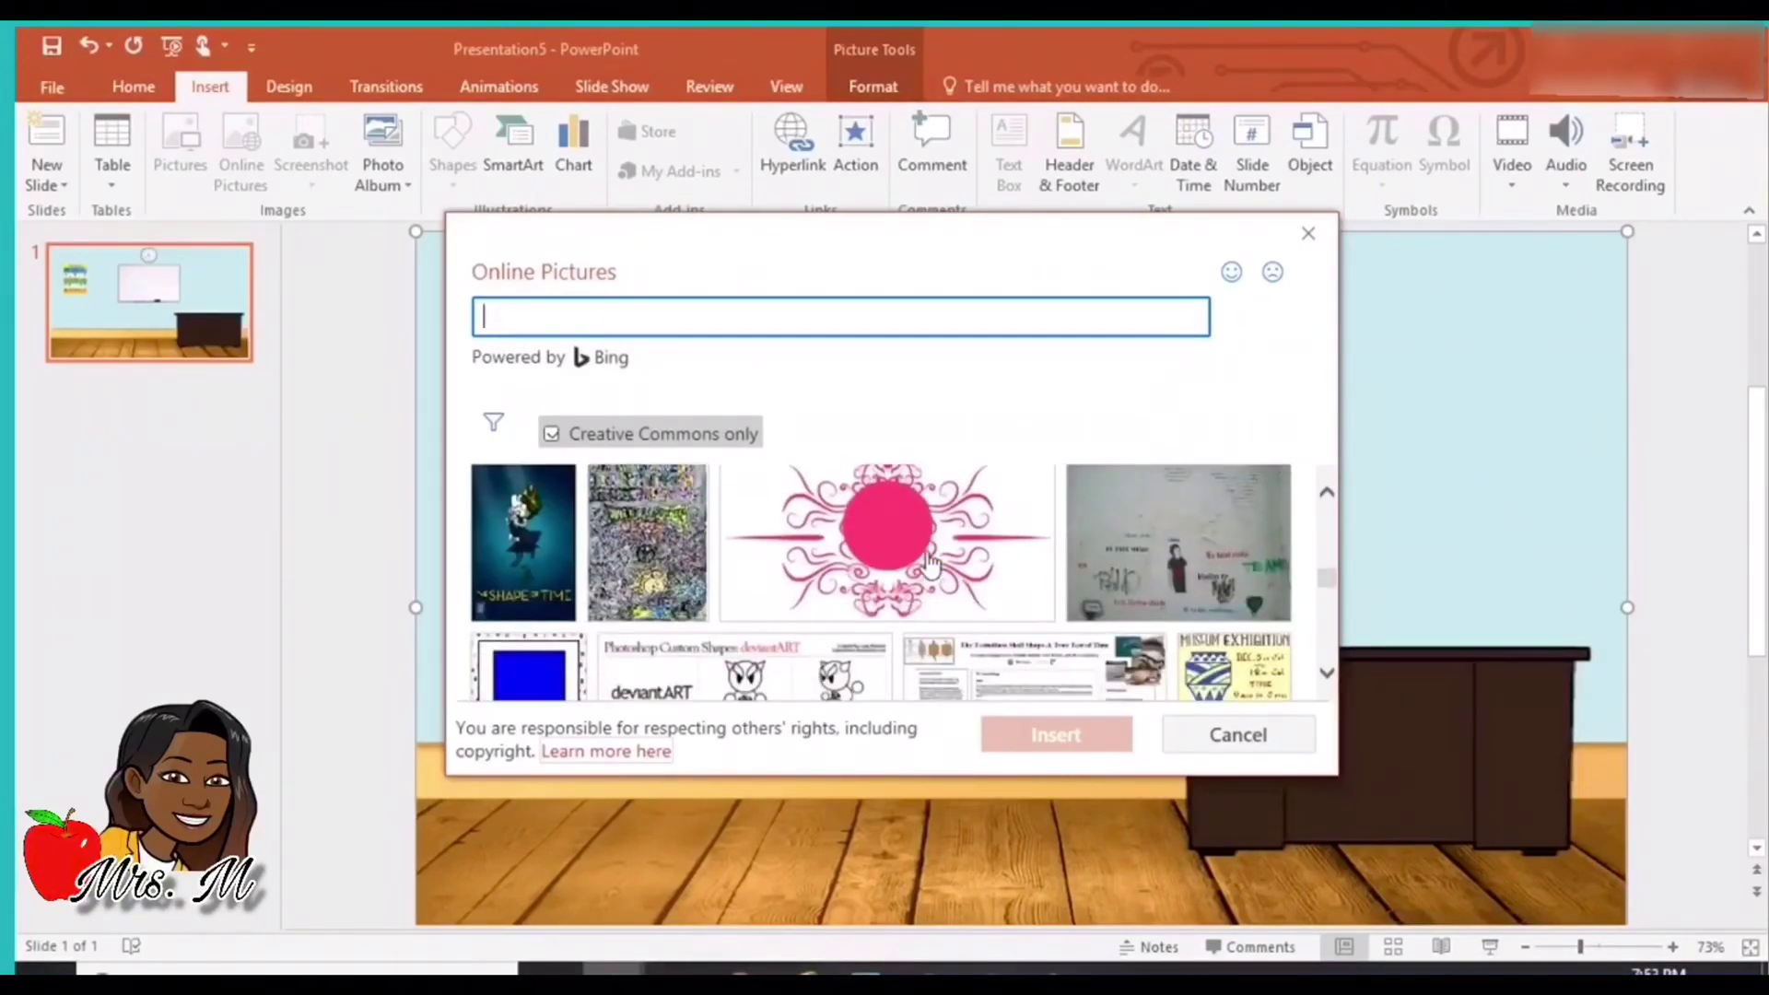
scroll(931, 564, "down", 3)
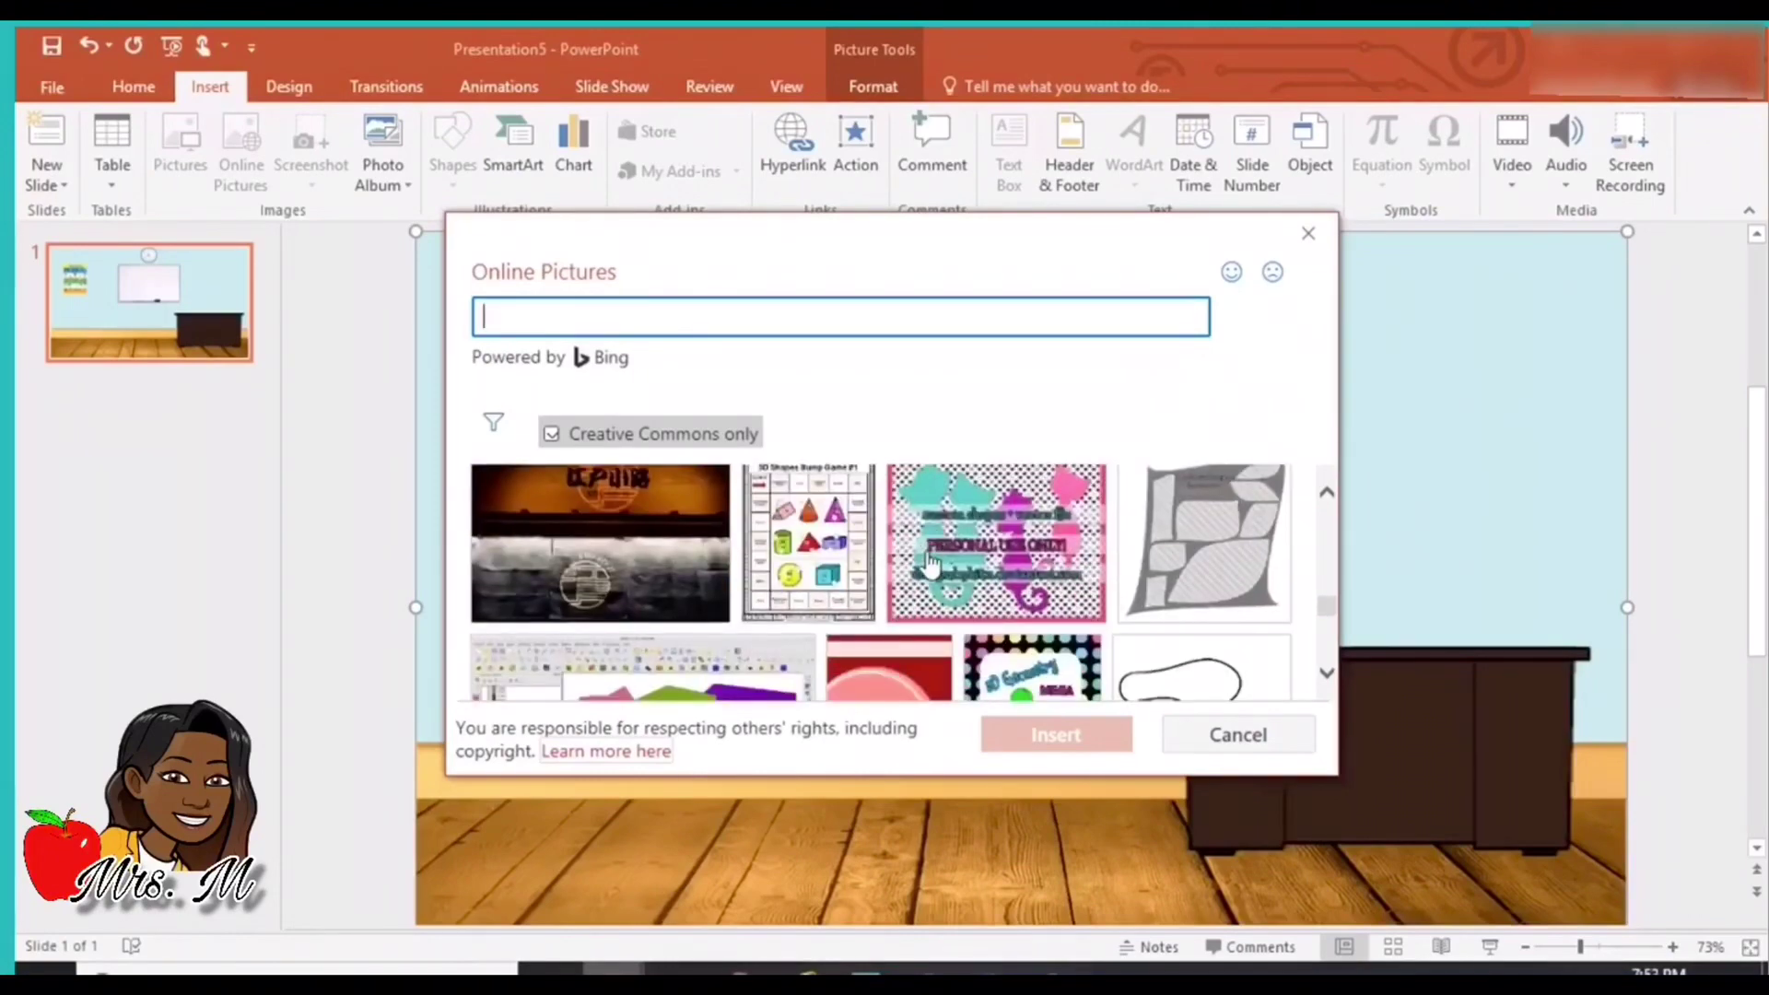
scroll(931, 563, "down", 3)
left_click(1023, 566)
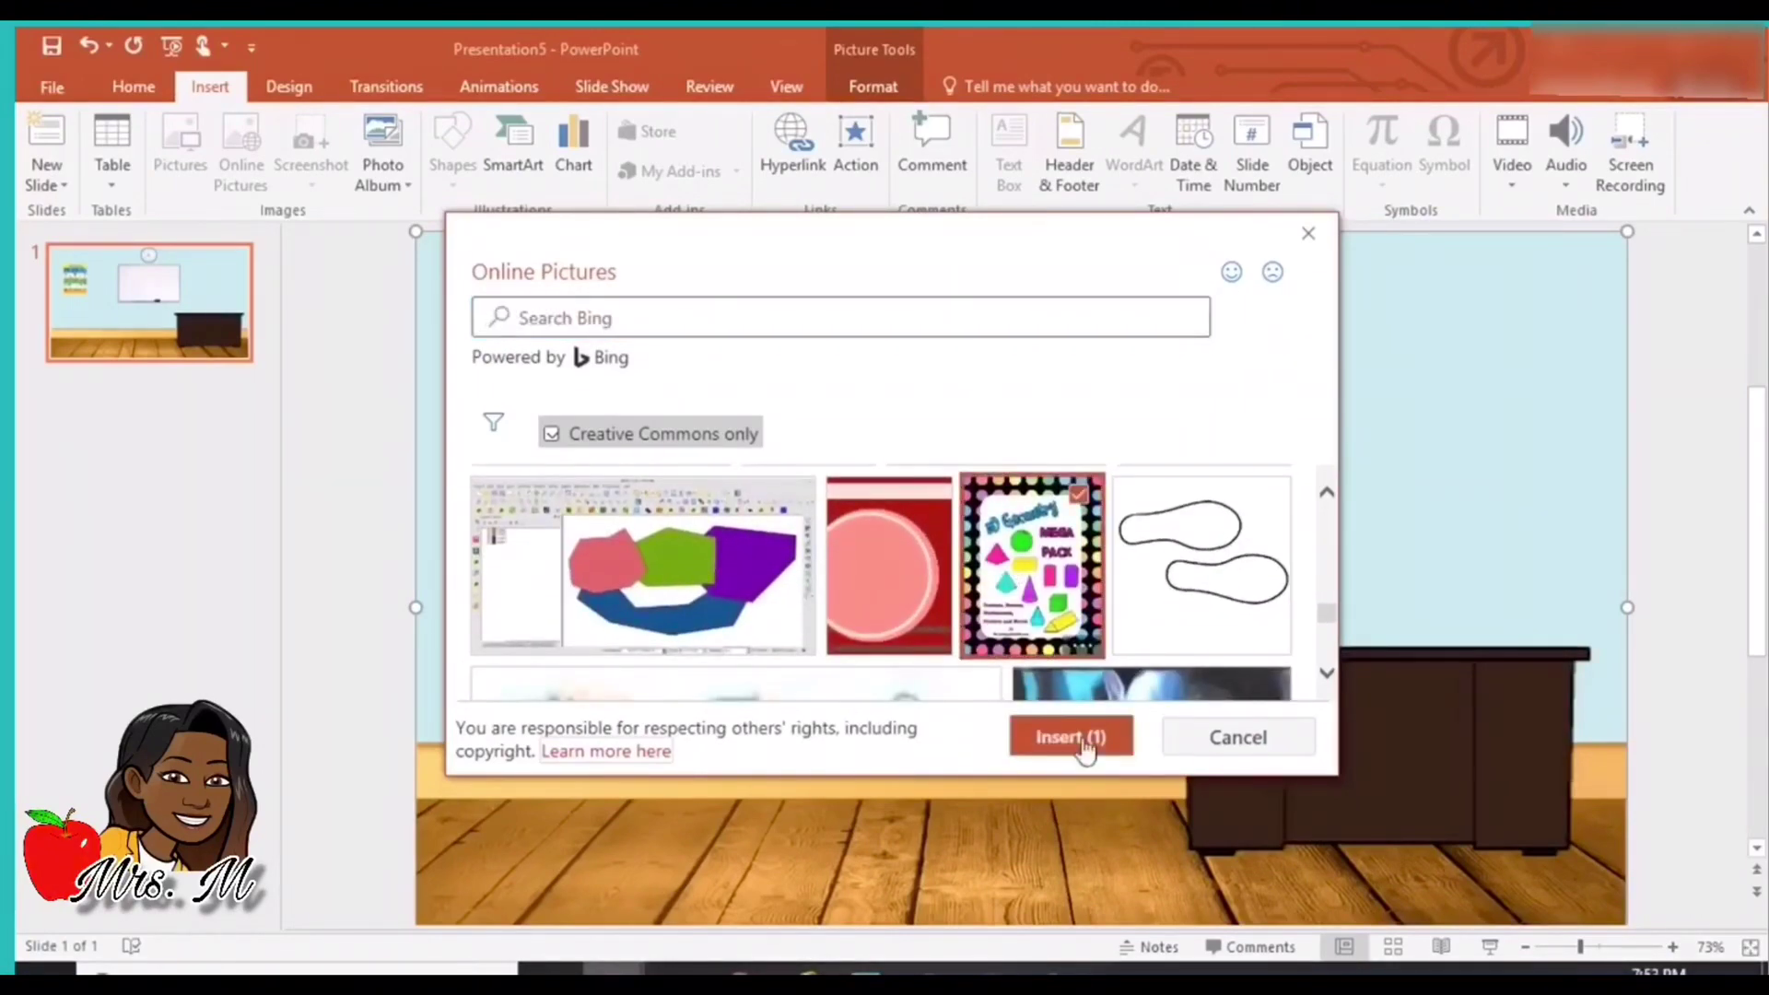
left_click(1086, 742)
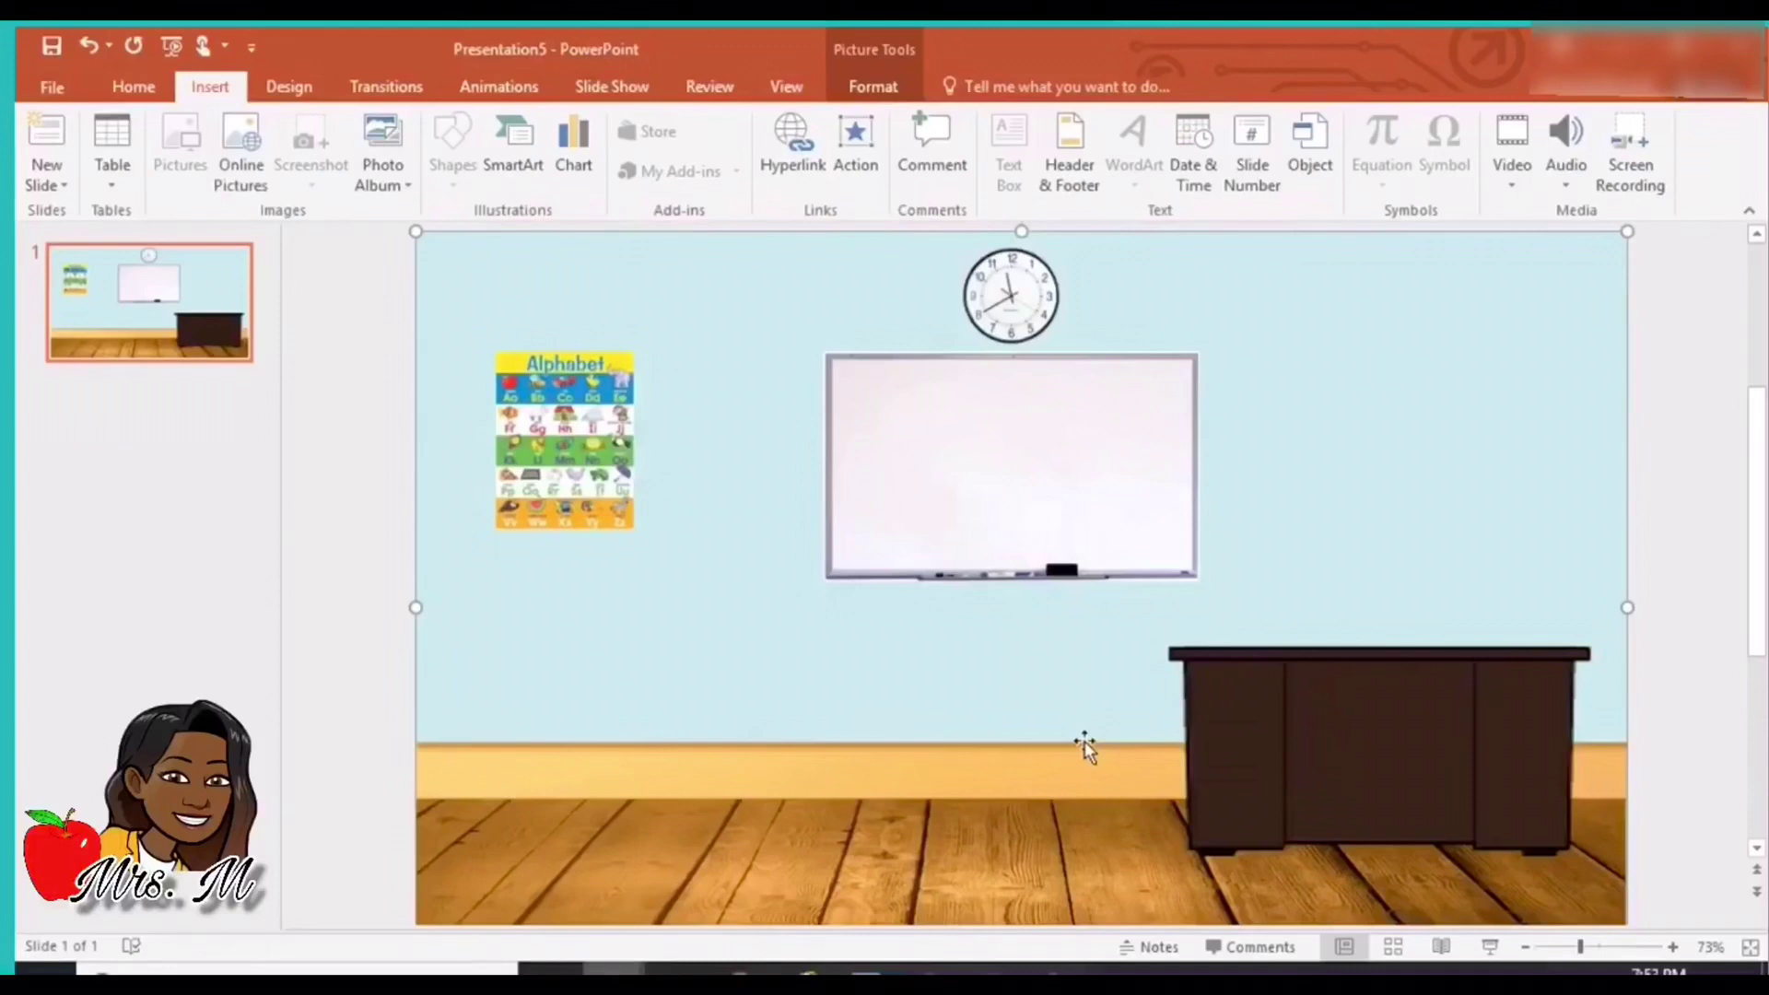
Resize the 3D Geometry poster to about 1.98" x 1.53" and hang it between the Alphabet poster and whiteboard.
left_click_drag(1184, 804, 963, 517)
left_click_drag(907, 442, 735, 426)
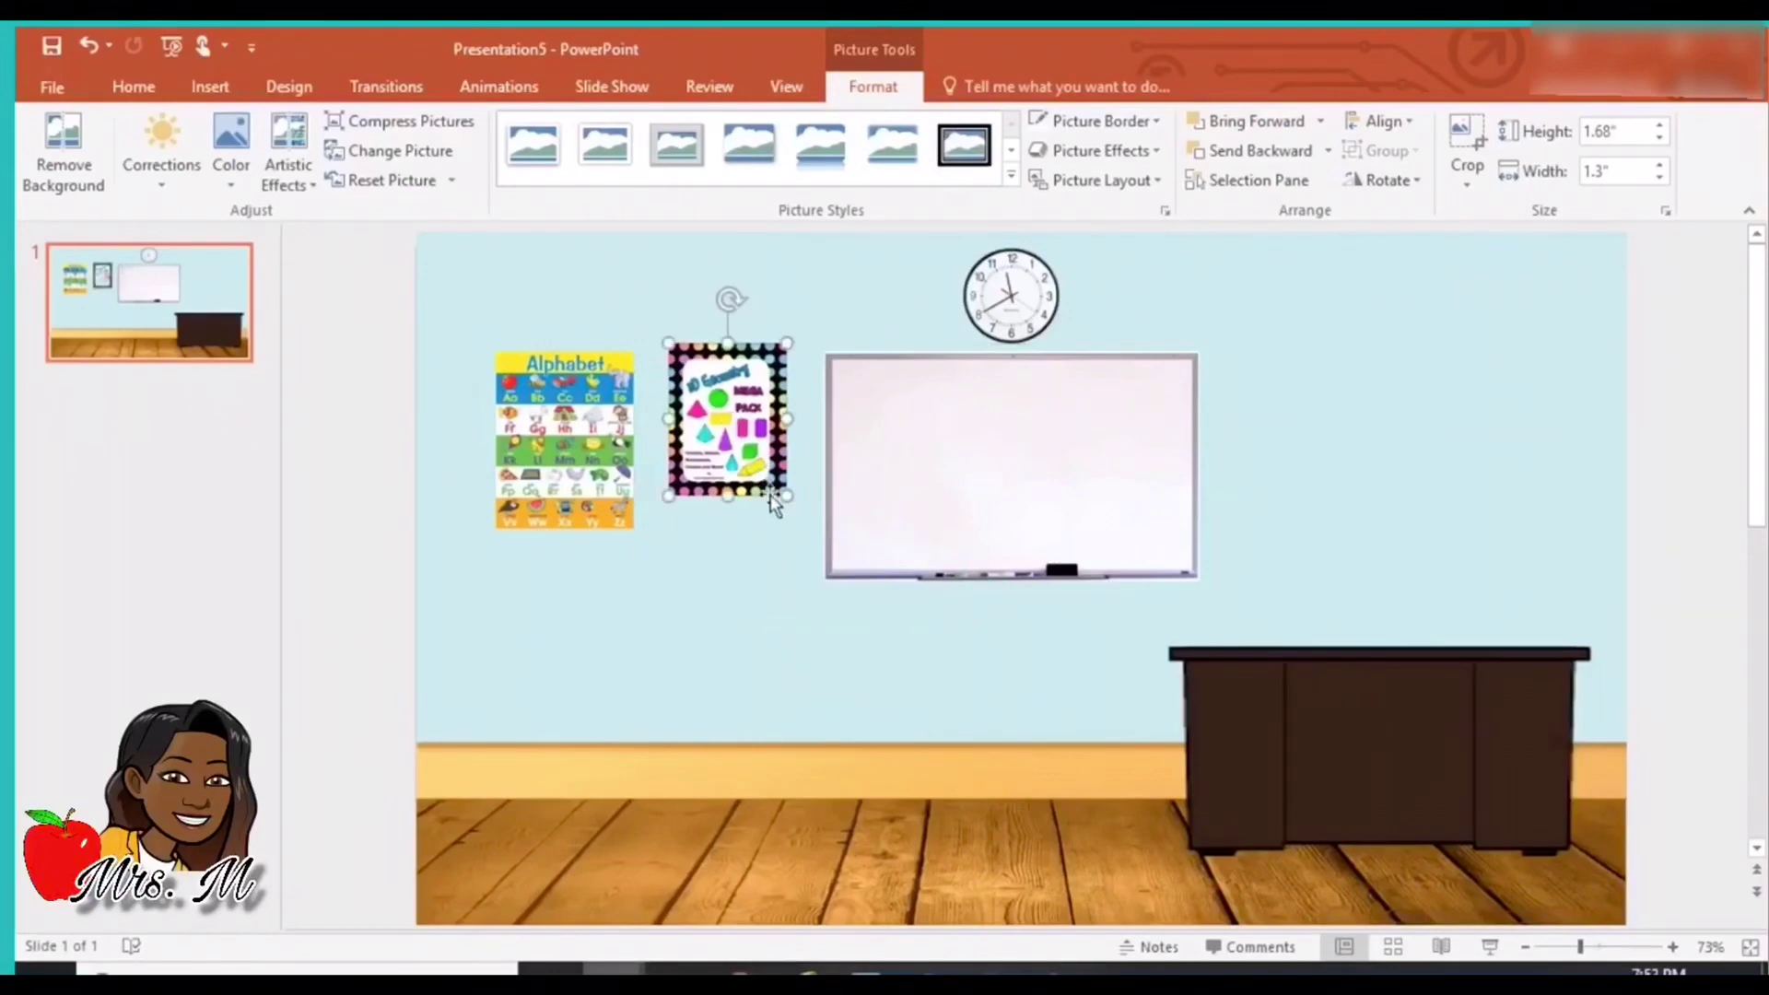
left_click_drag(789, 498, 814, 531)
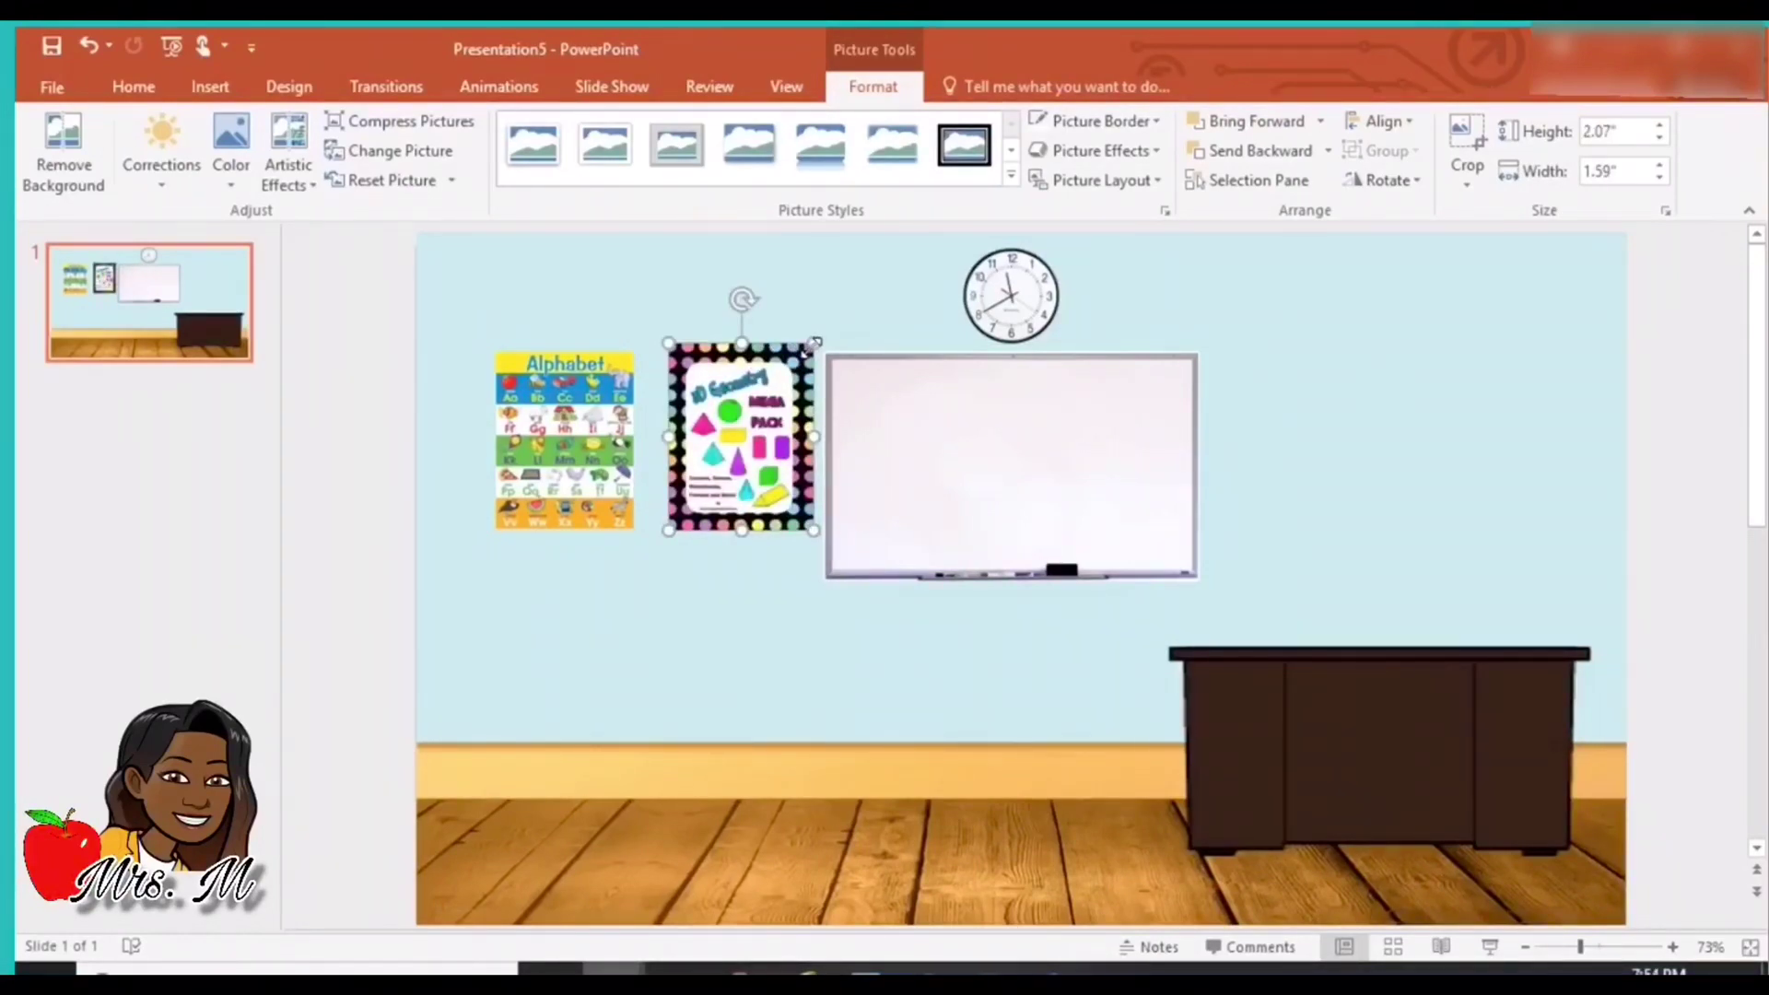
left_click_drag(814, 343, 807, 351)
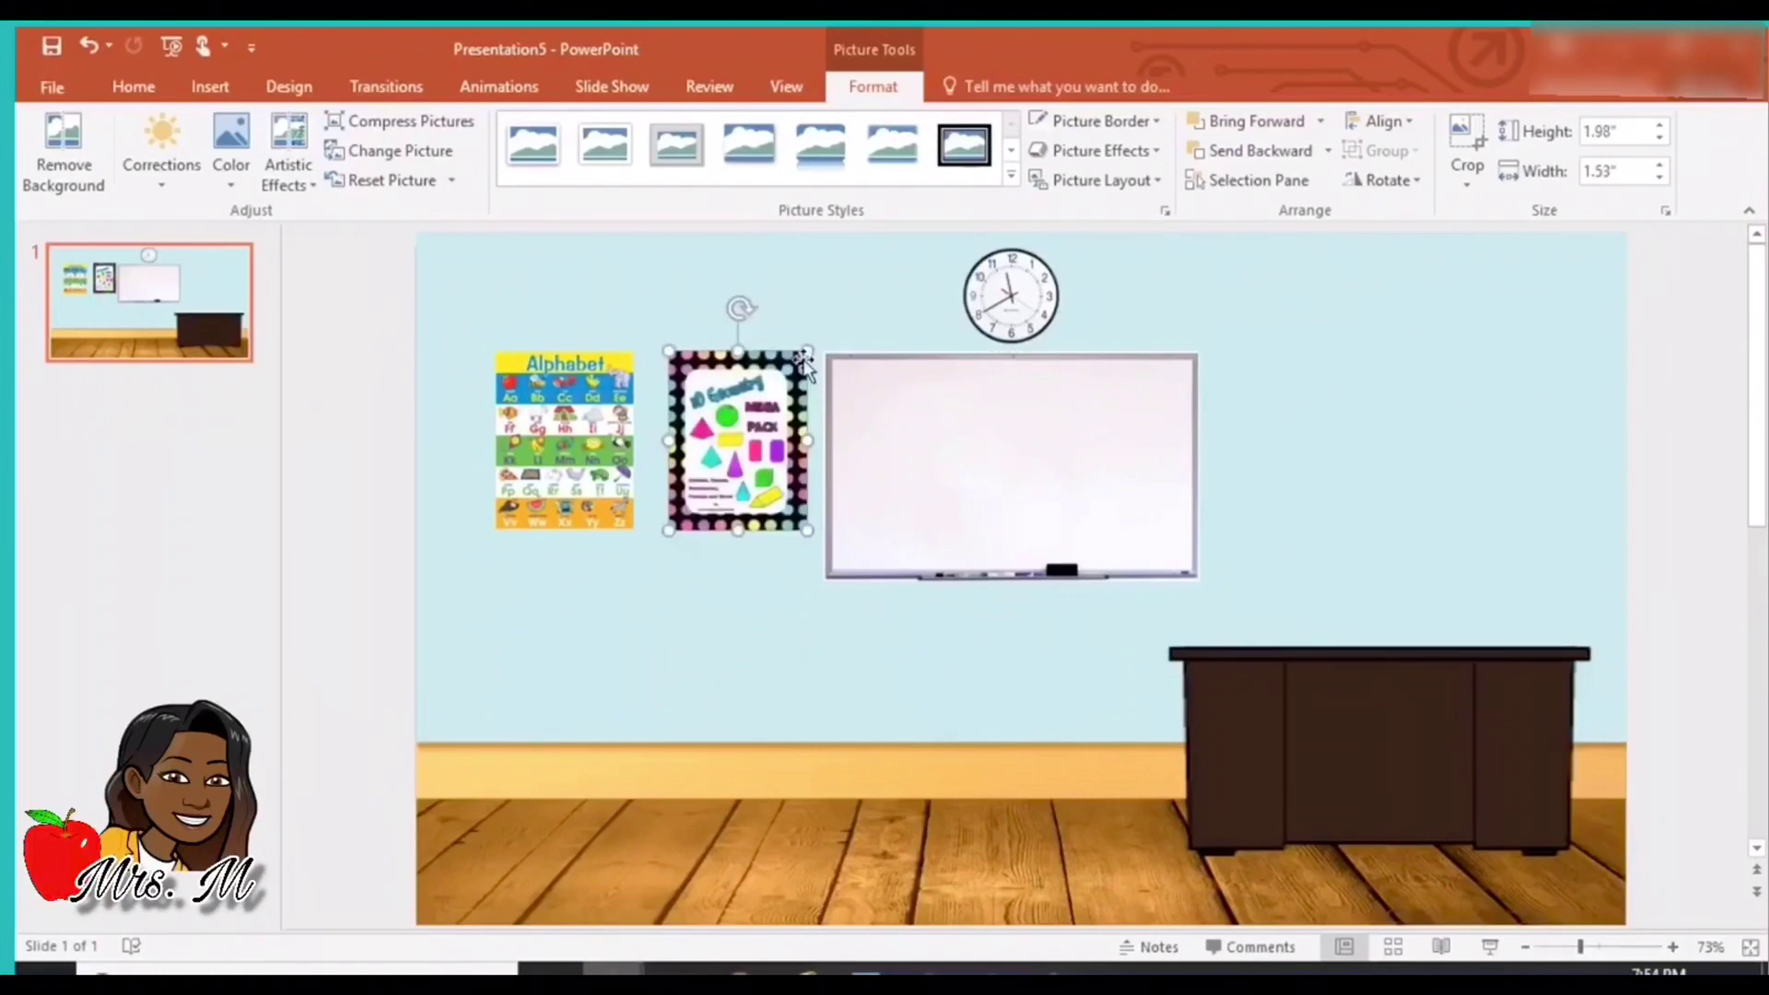
left_click(795, 750)
Search Online Pictures for window PNG images.
left_click(222, 83)
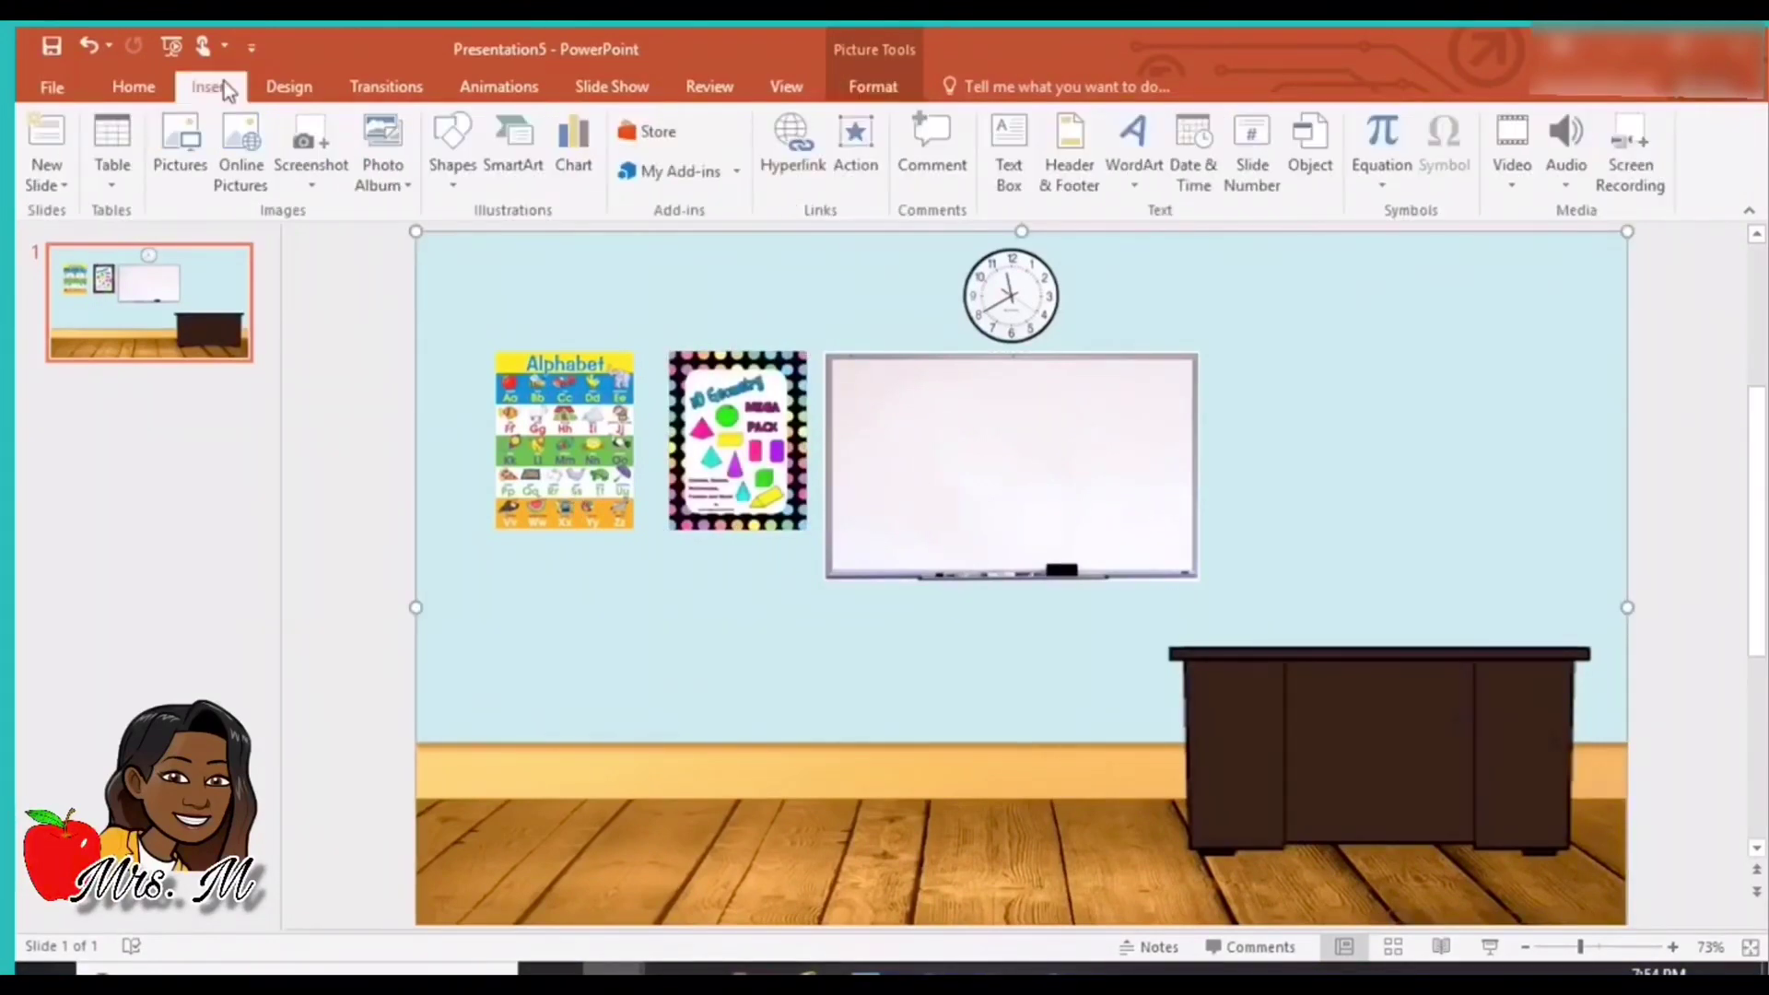
left_click(245, 183)
left_click(1058, 365)
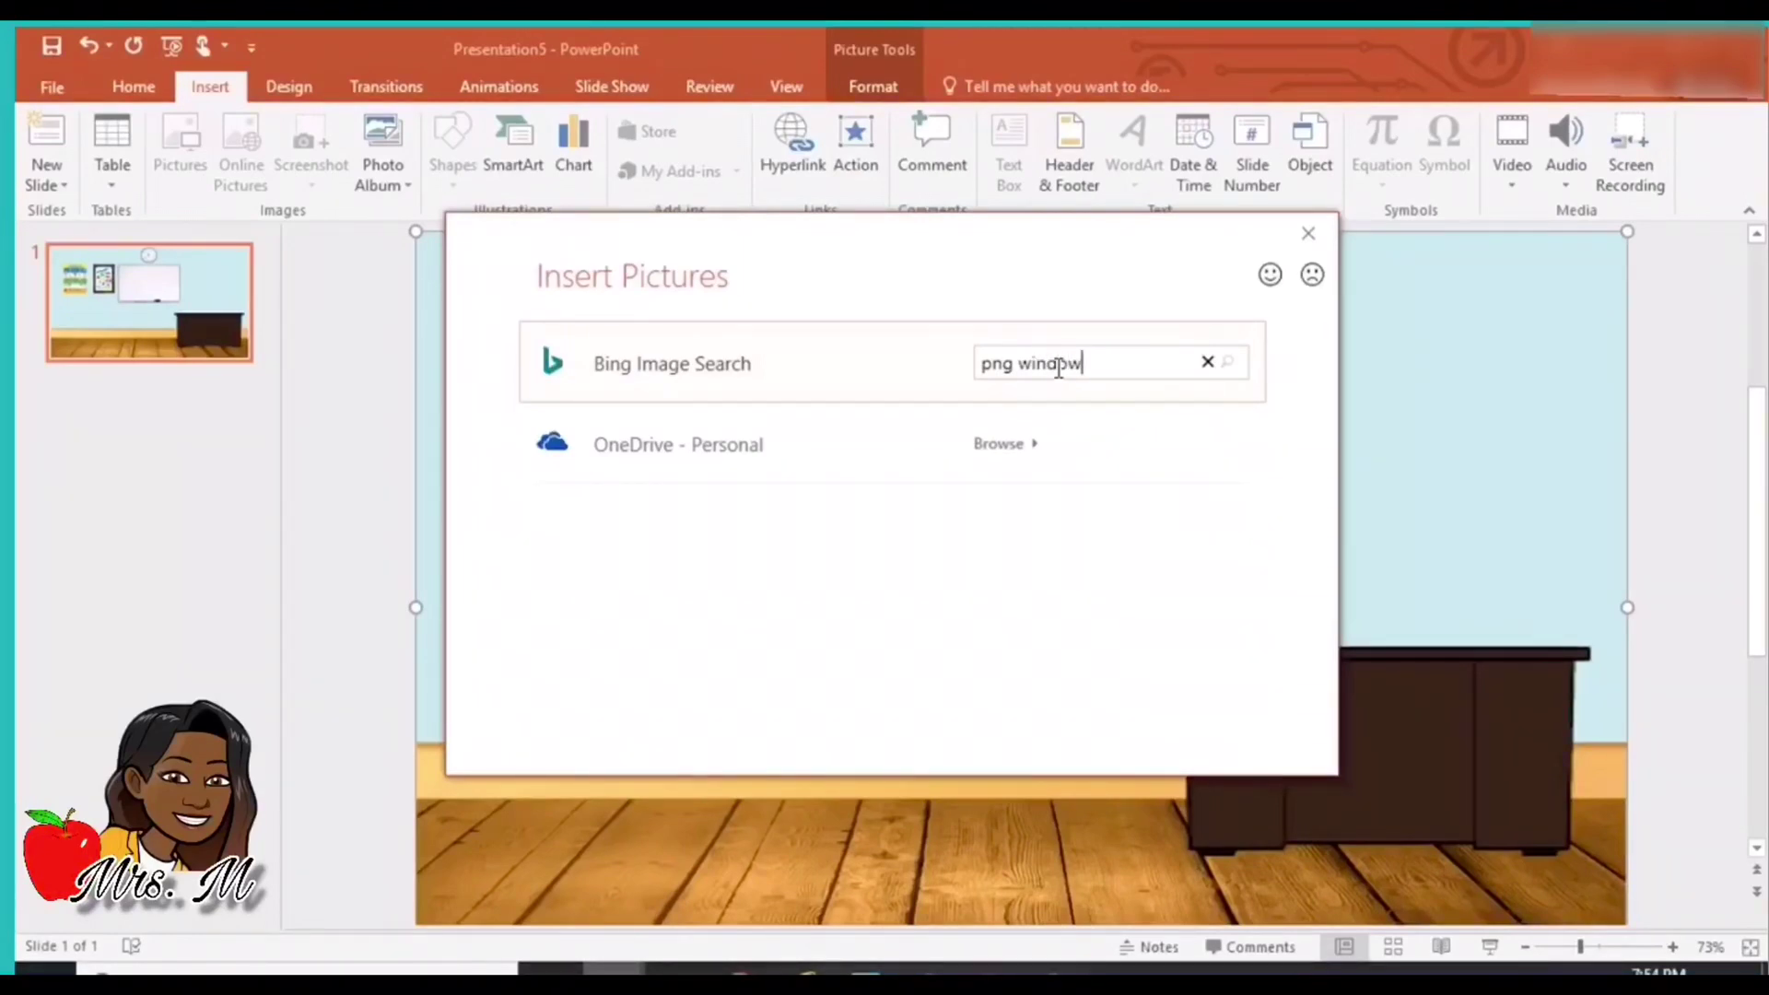
key("Return")
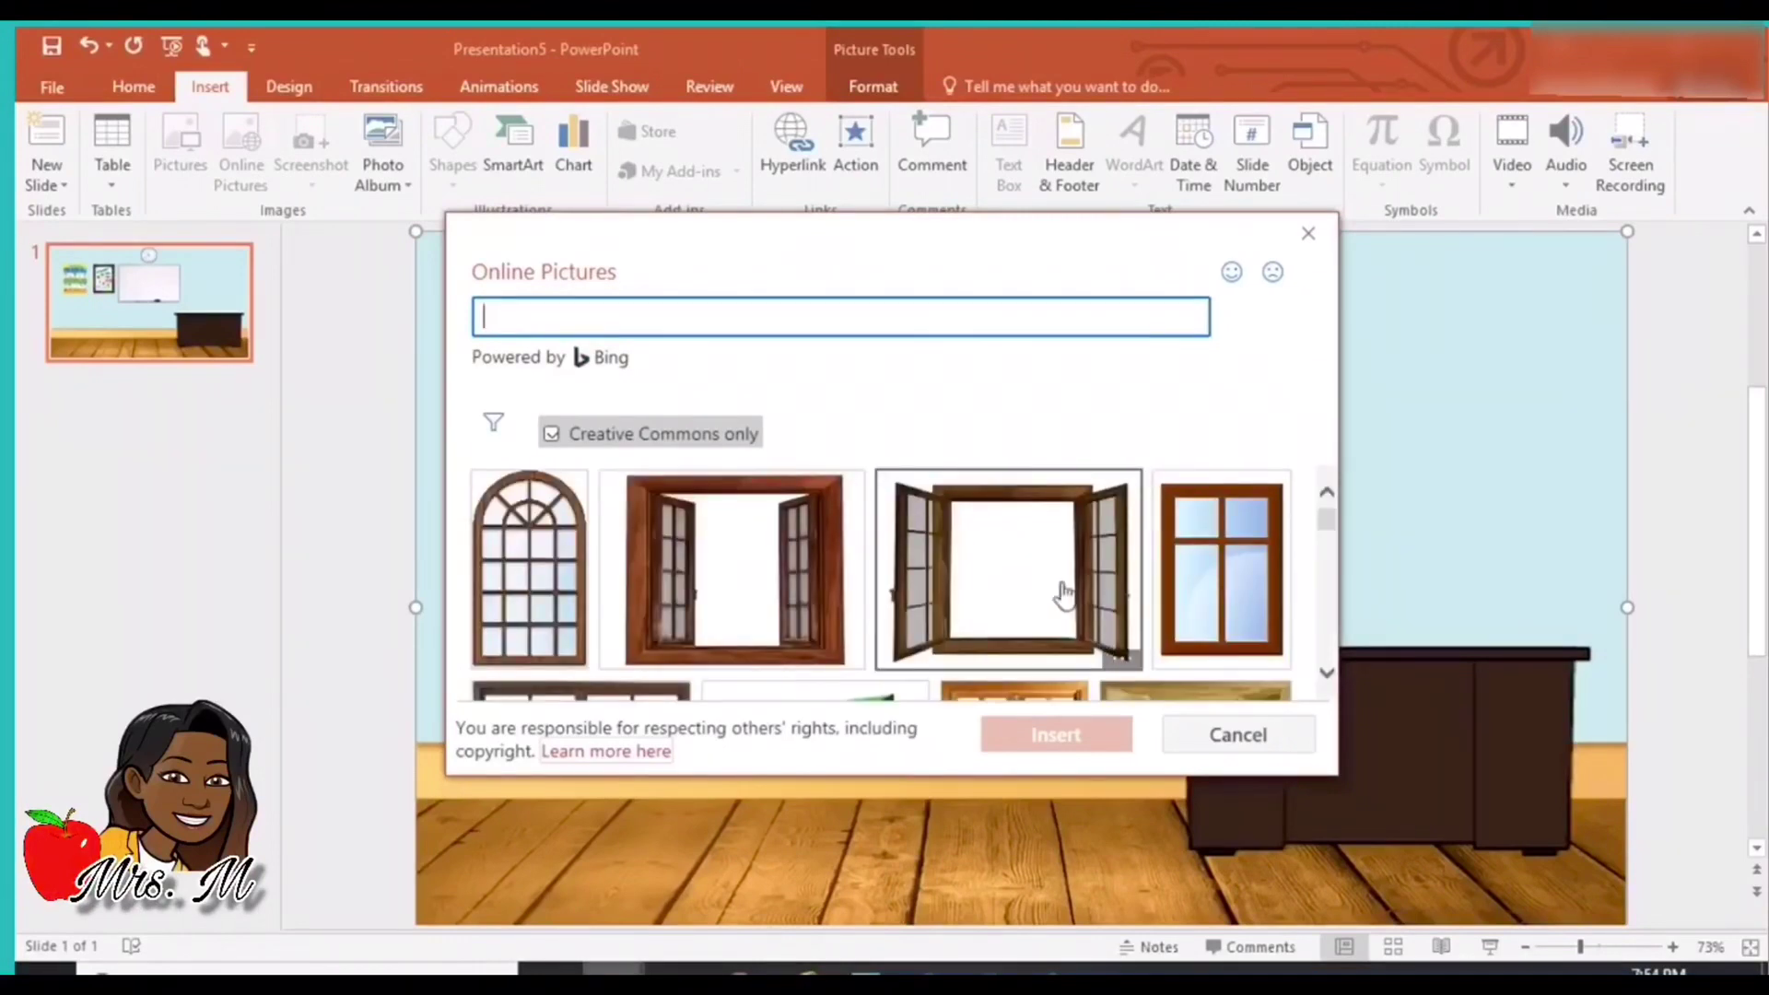
scroll(1059, 594, "down", 6)
scroll(1064, 595, "down", 8)
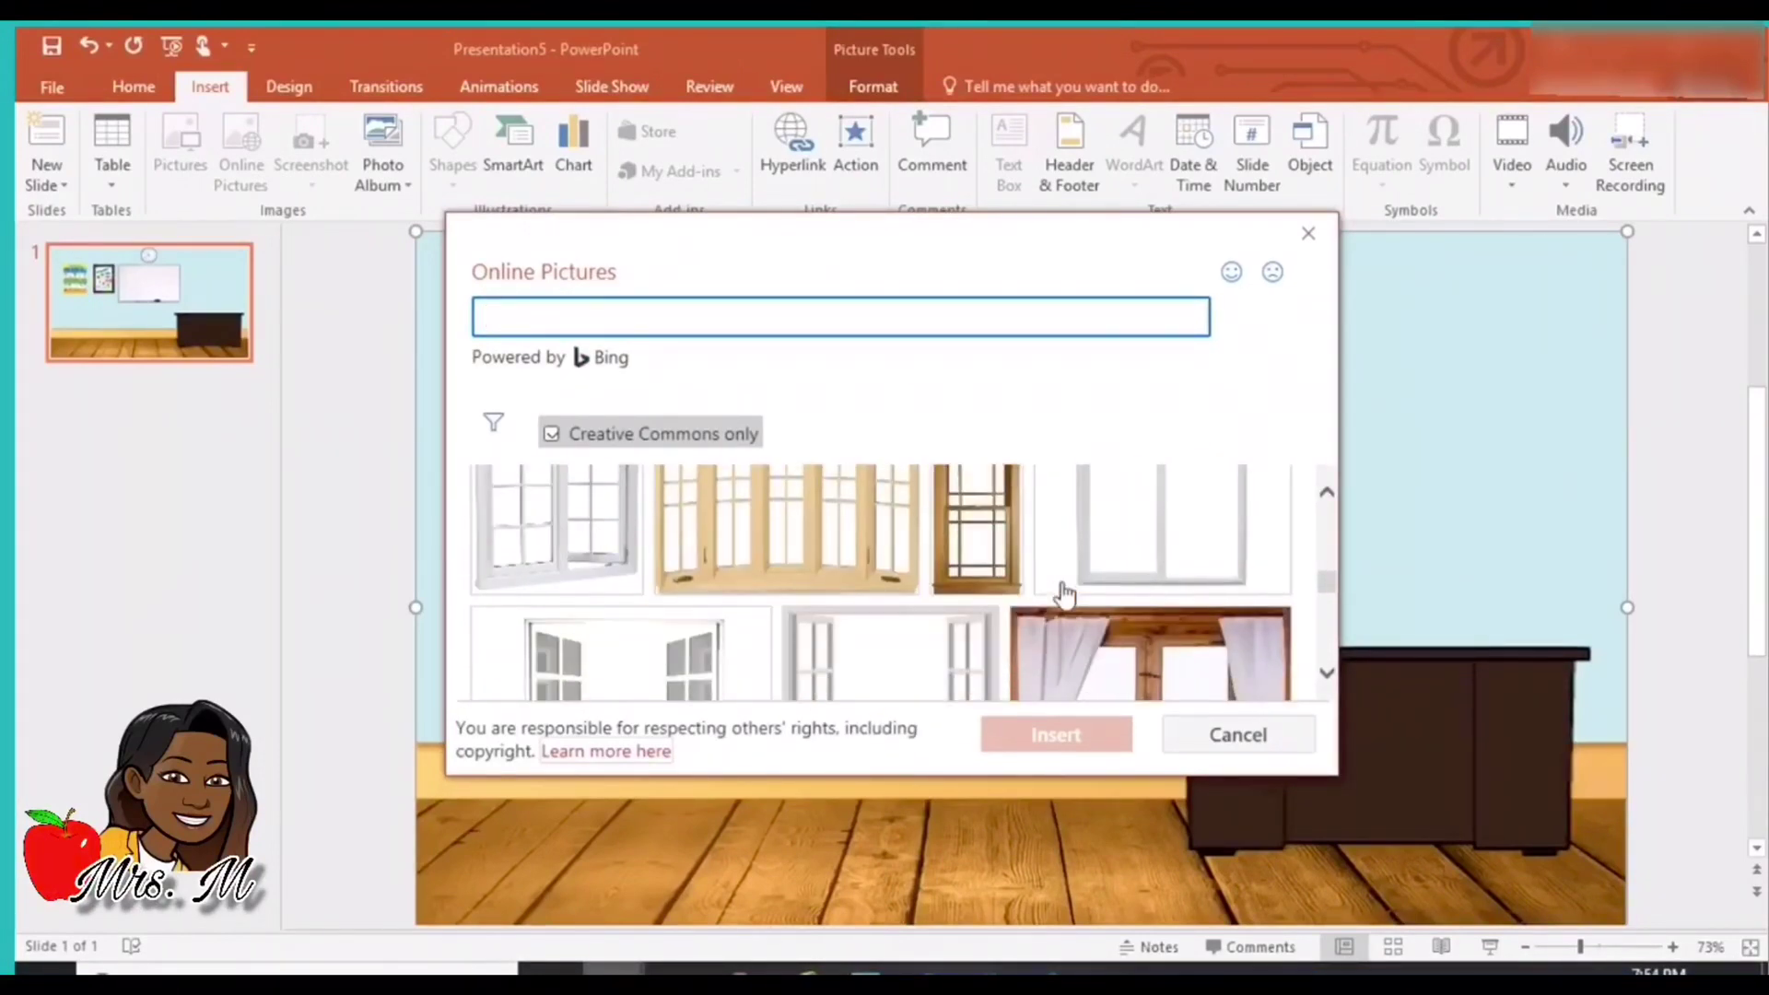
scroll(1064, 594, "down", 1)
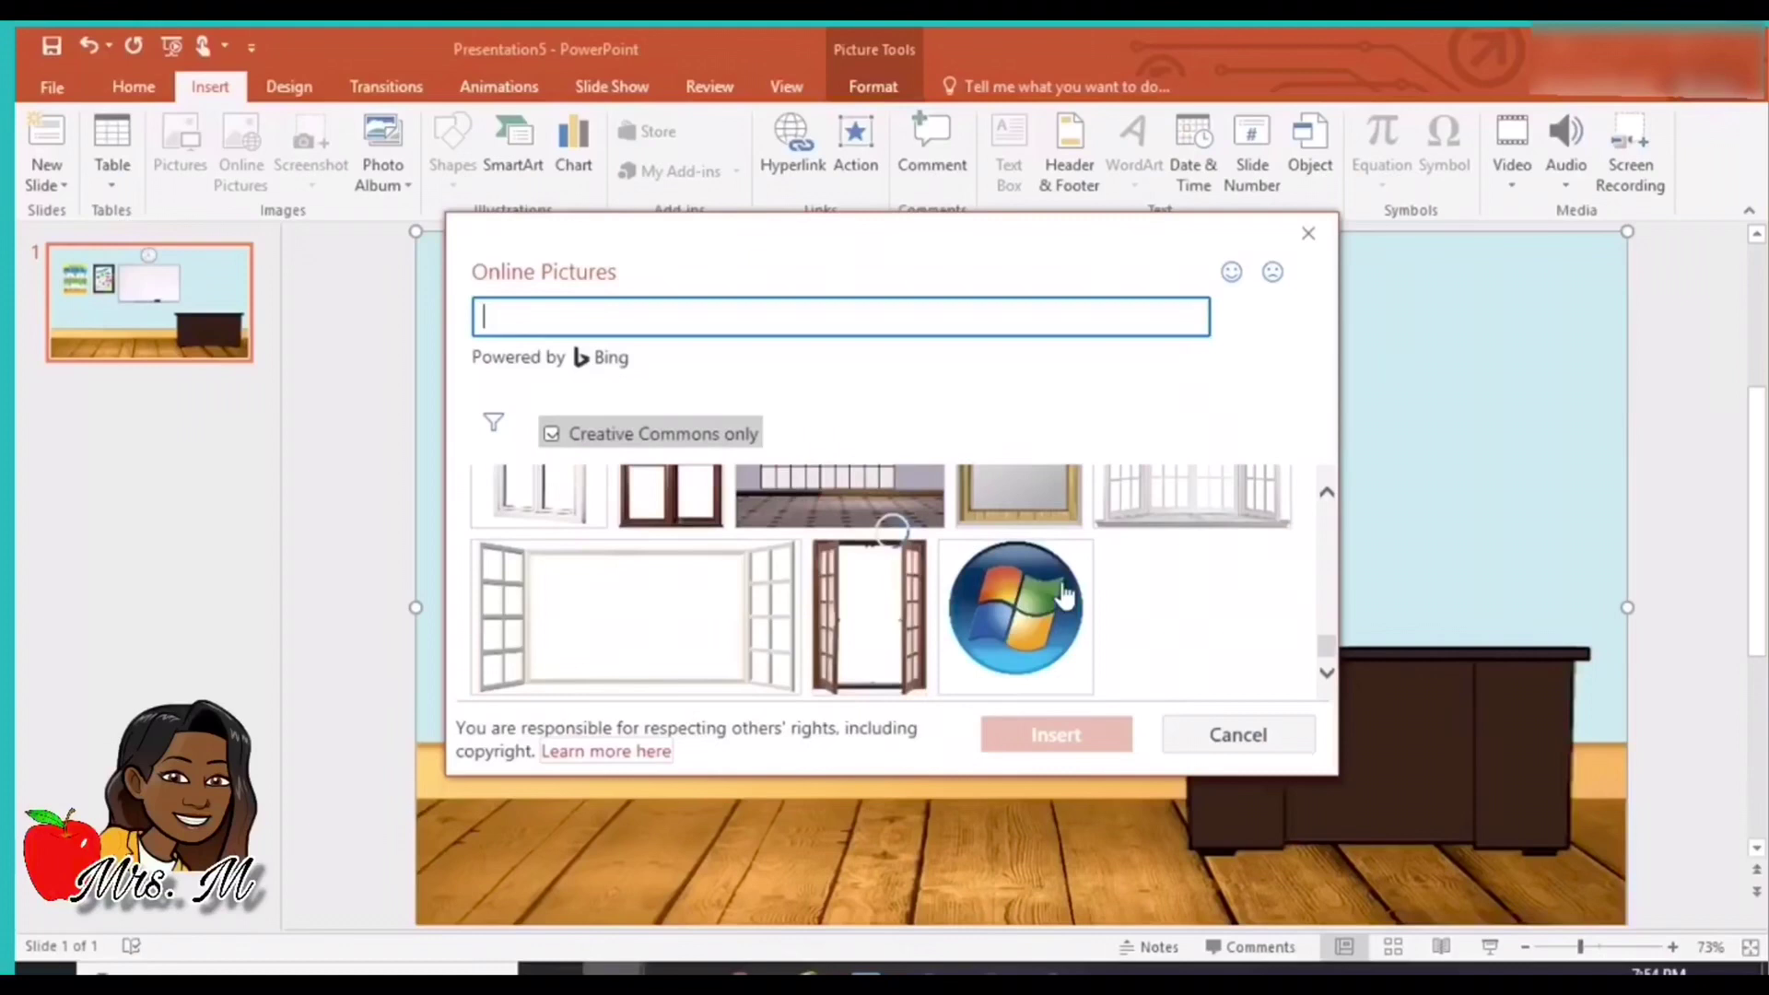
scroll(1101, 595, "down", 5)
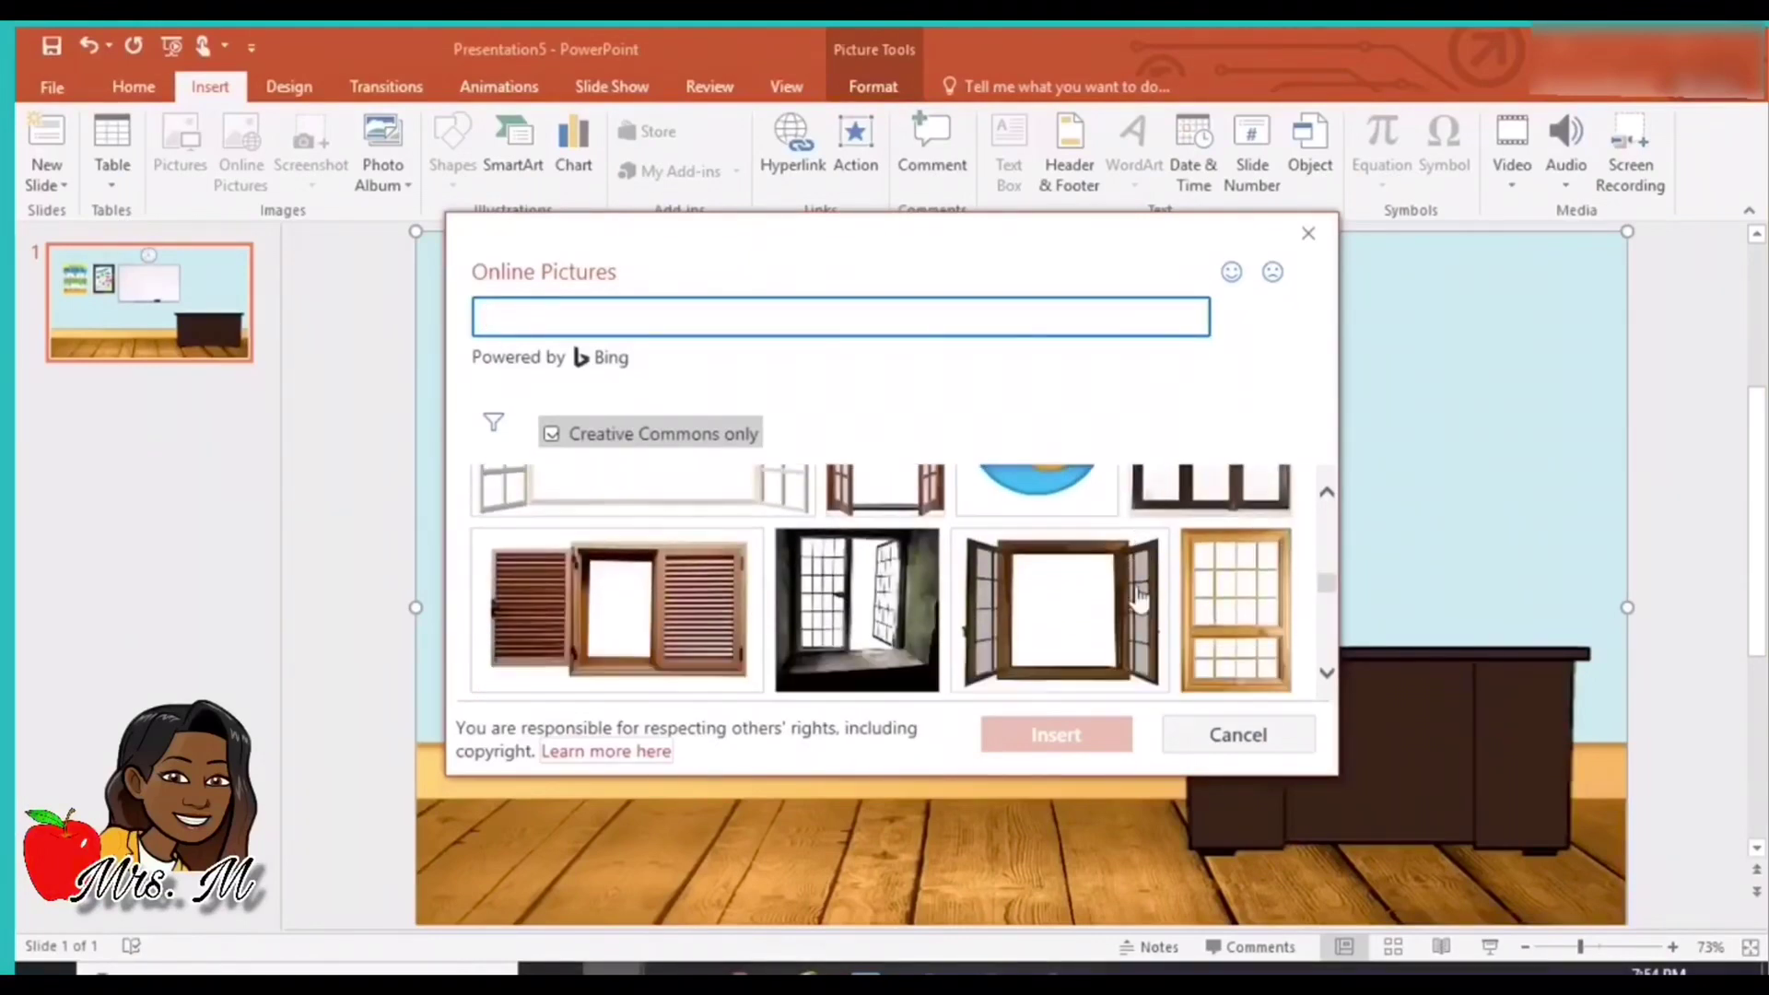
scroll(1139, 597, "down", 8)
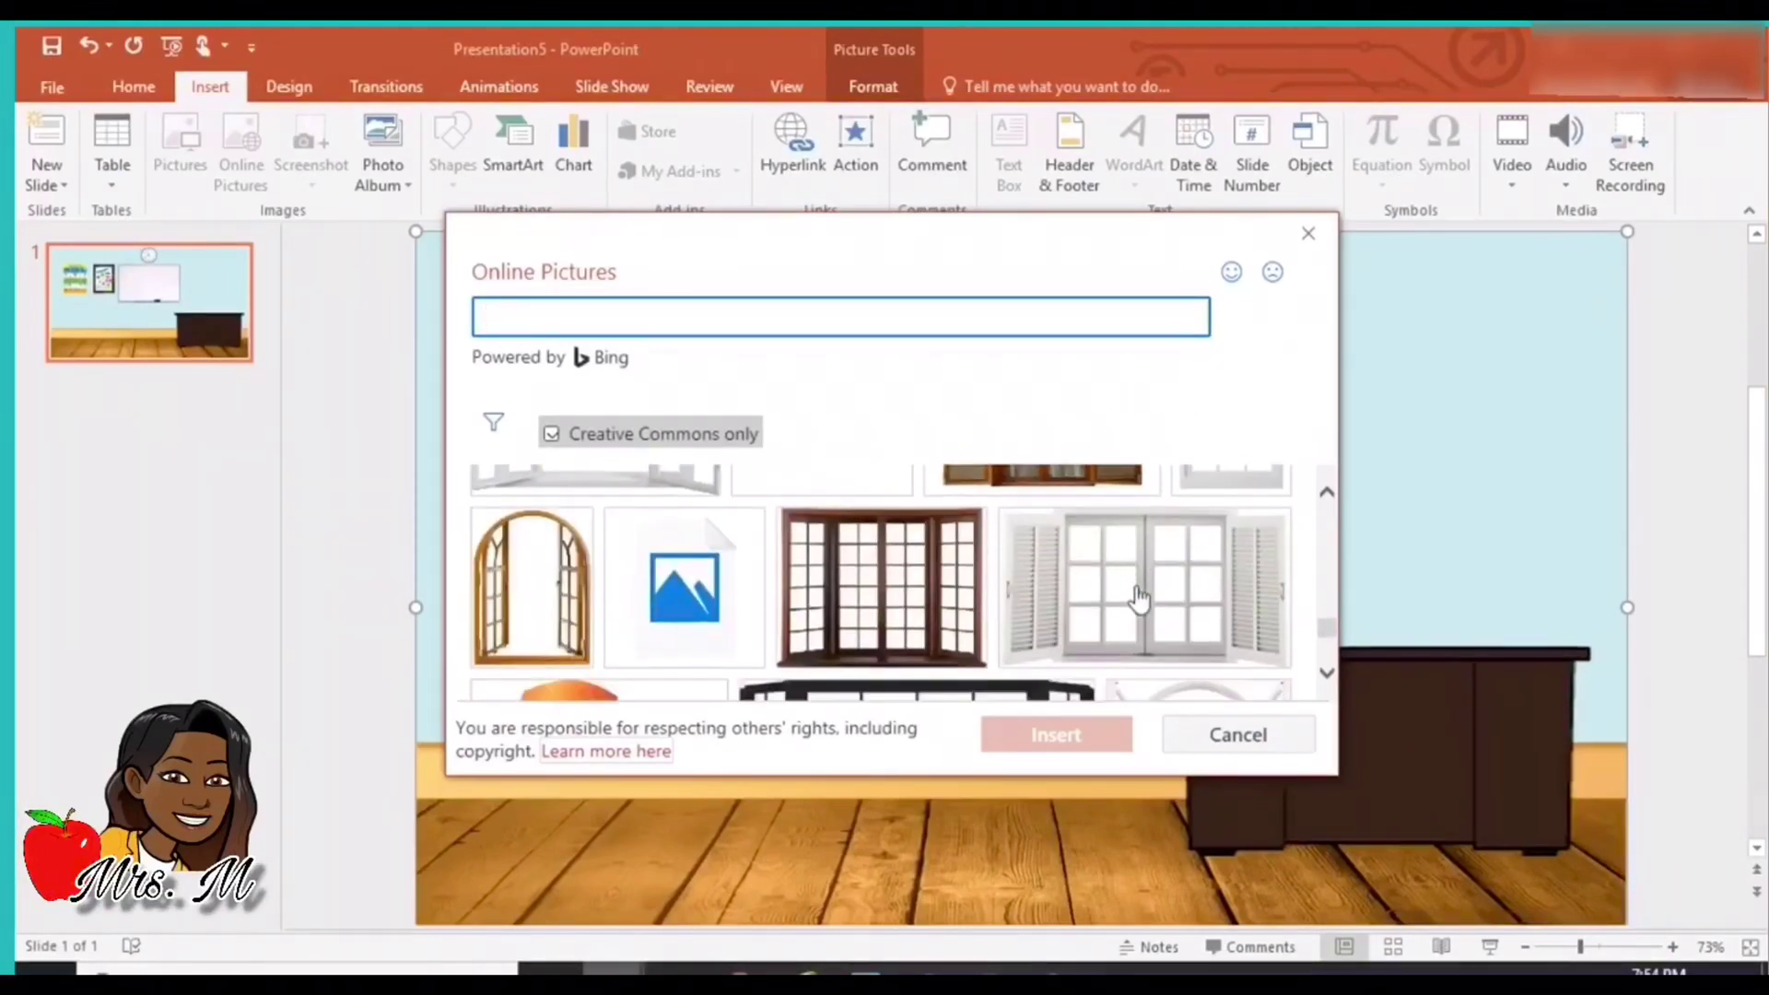
scroll(1138, 599, "down", 3)
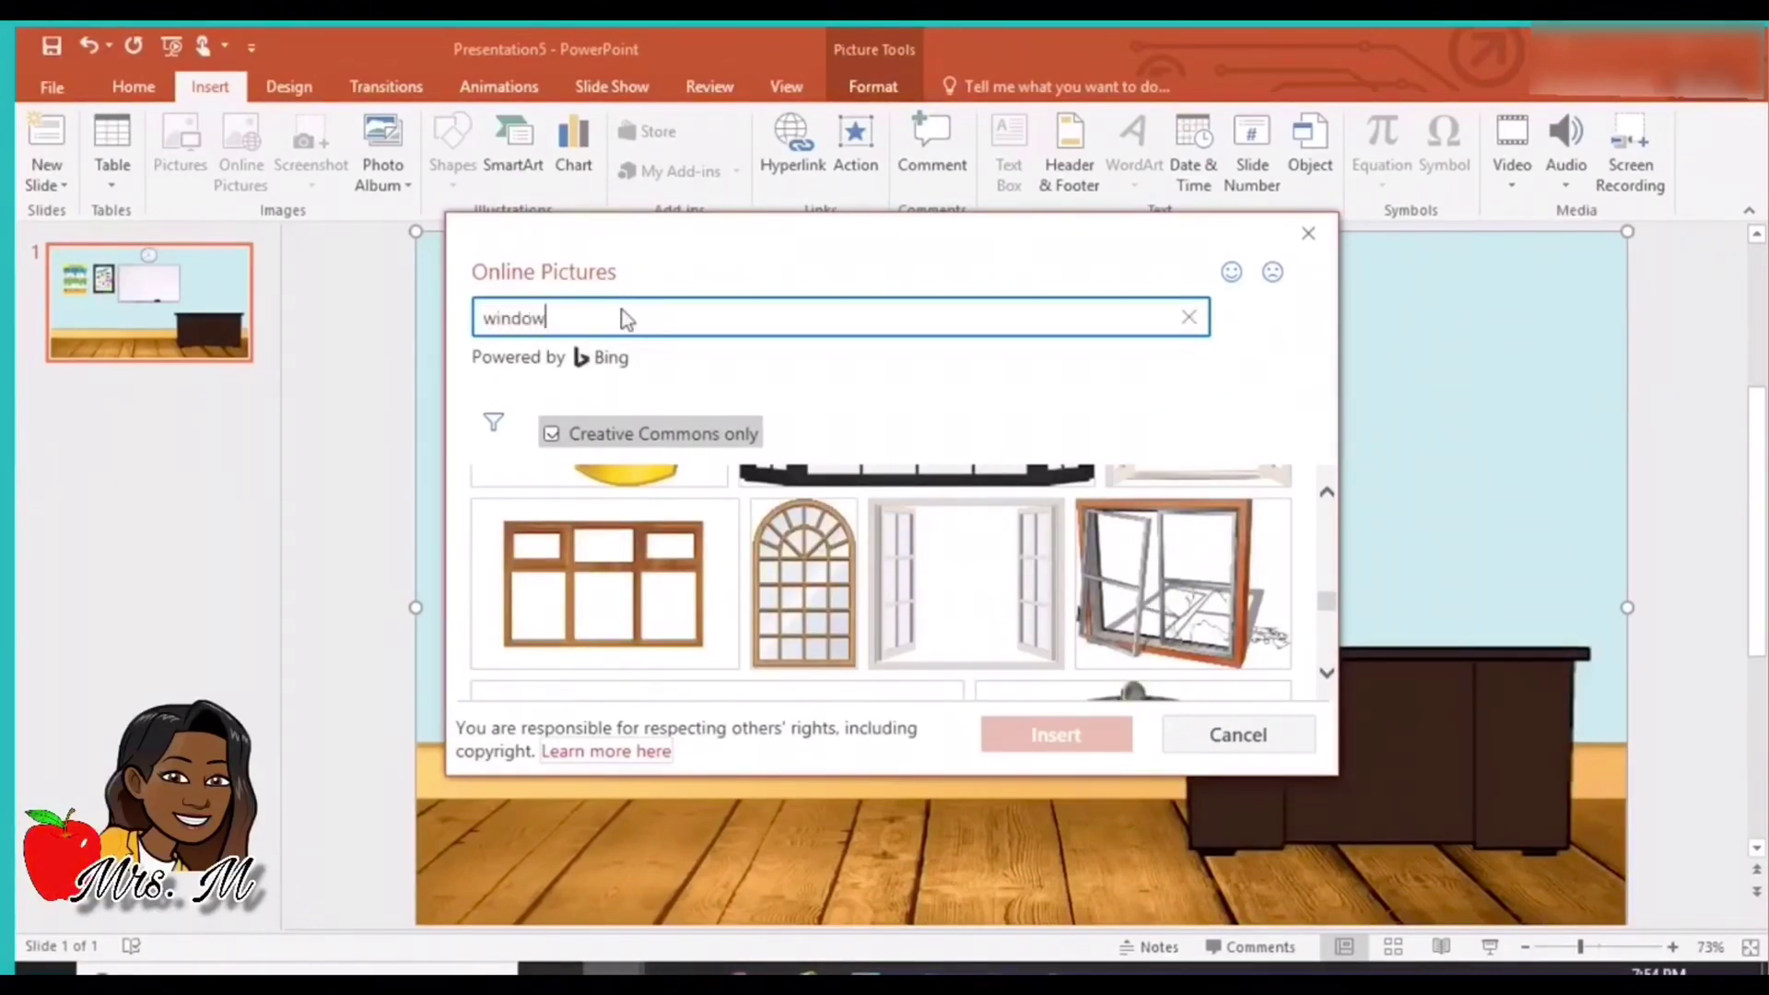
Insert the open garden window picture and place it right of the whiteboard.
key("Return")
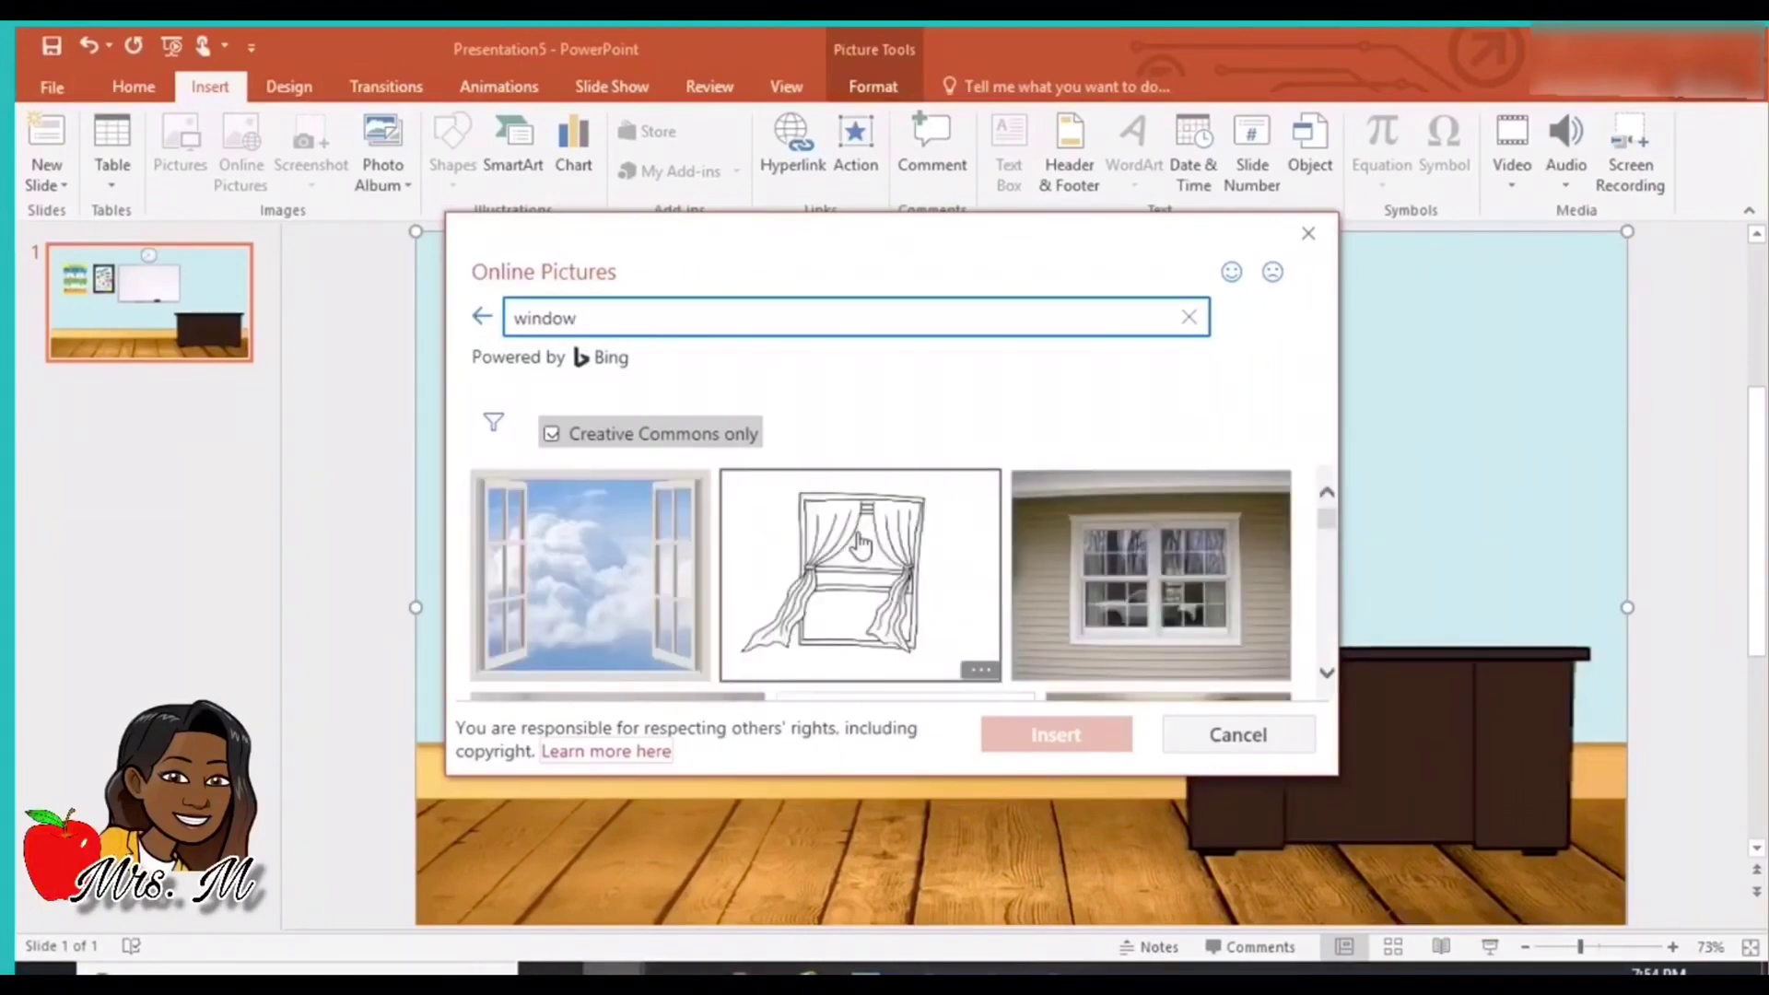
scroll(1046, 571, "down", 5)
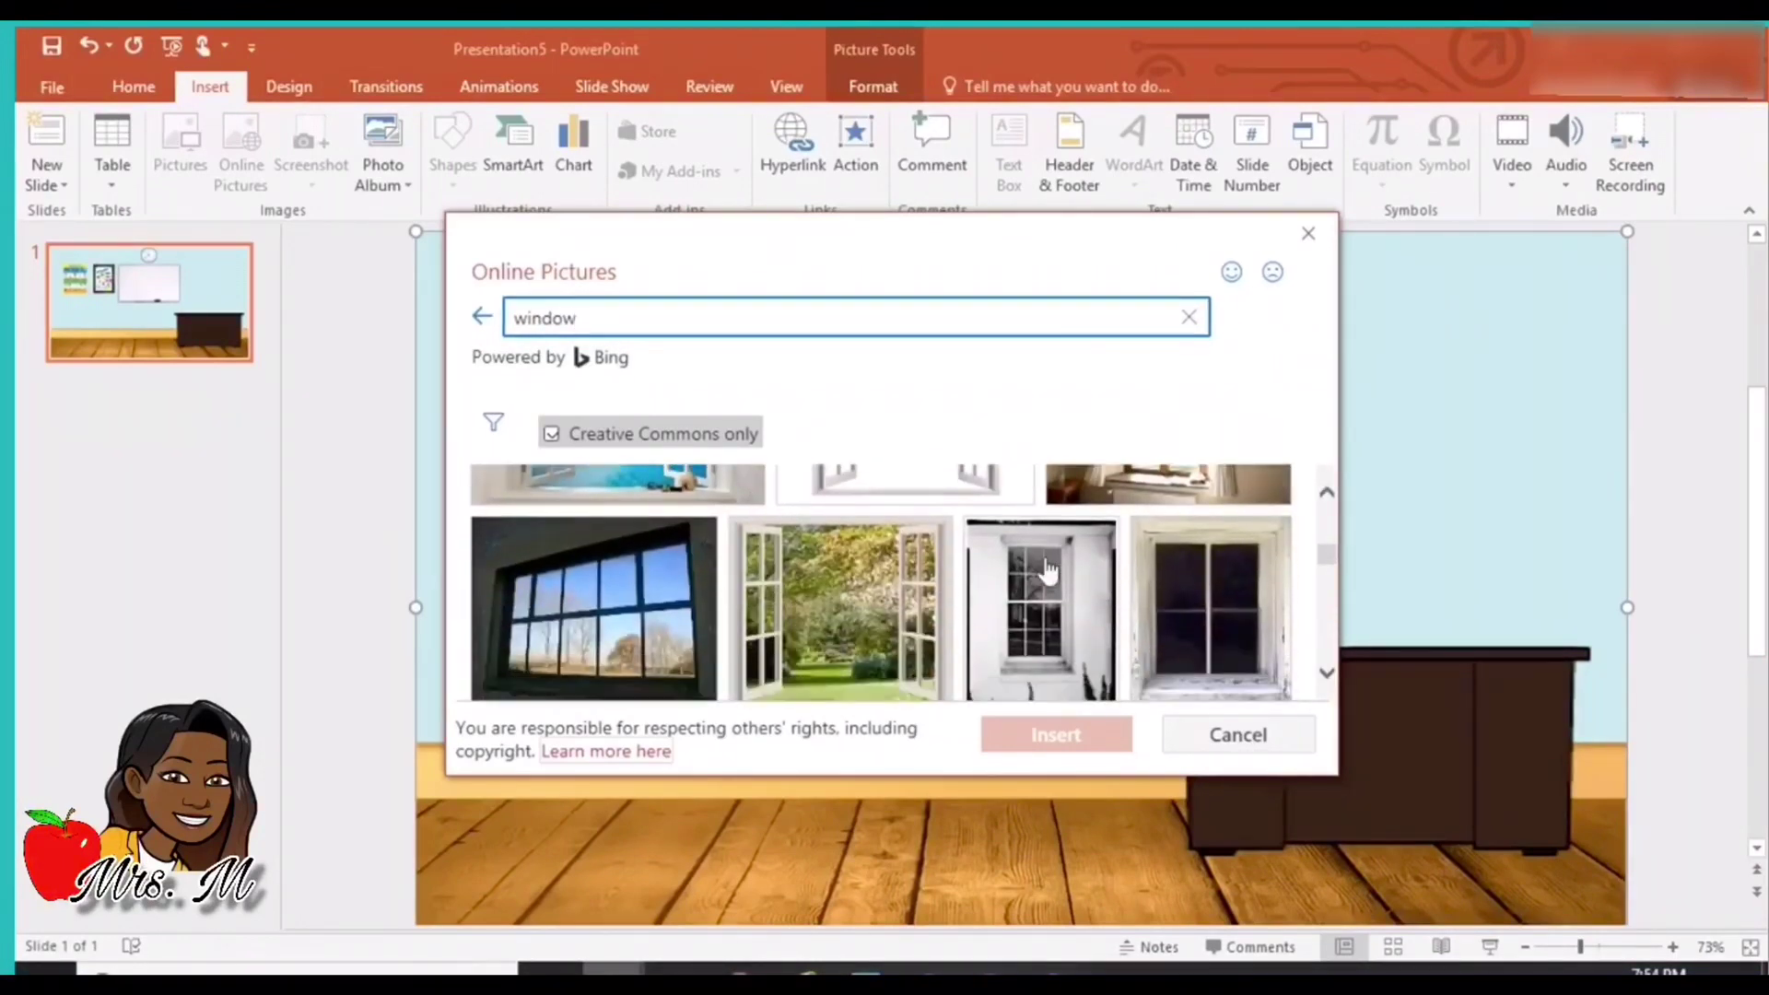
scroll(1048, 571, "down", 6)
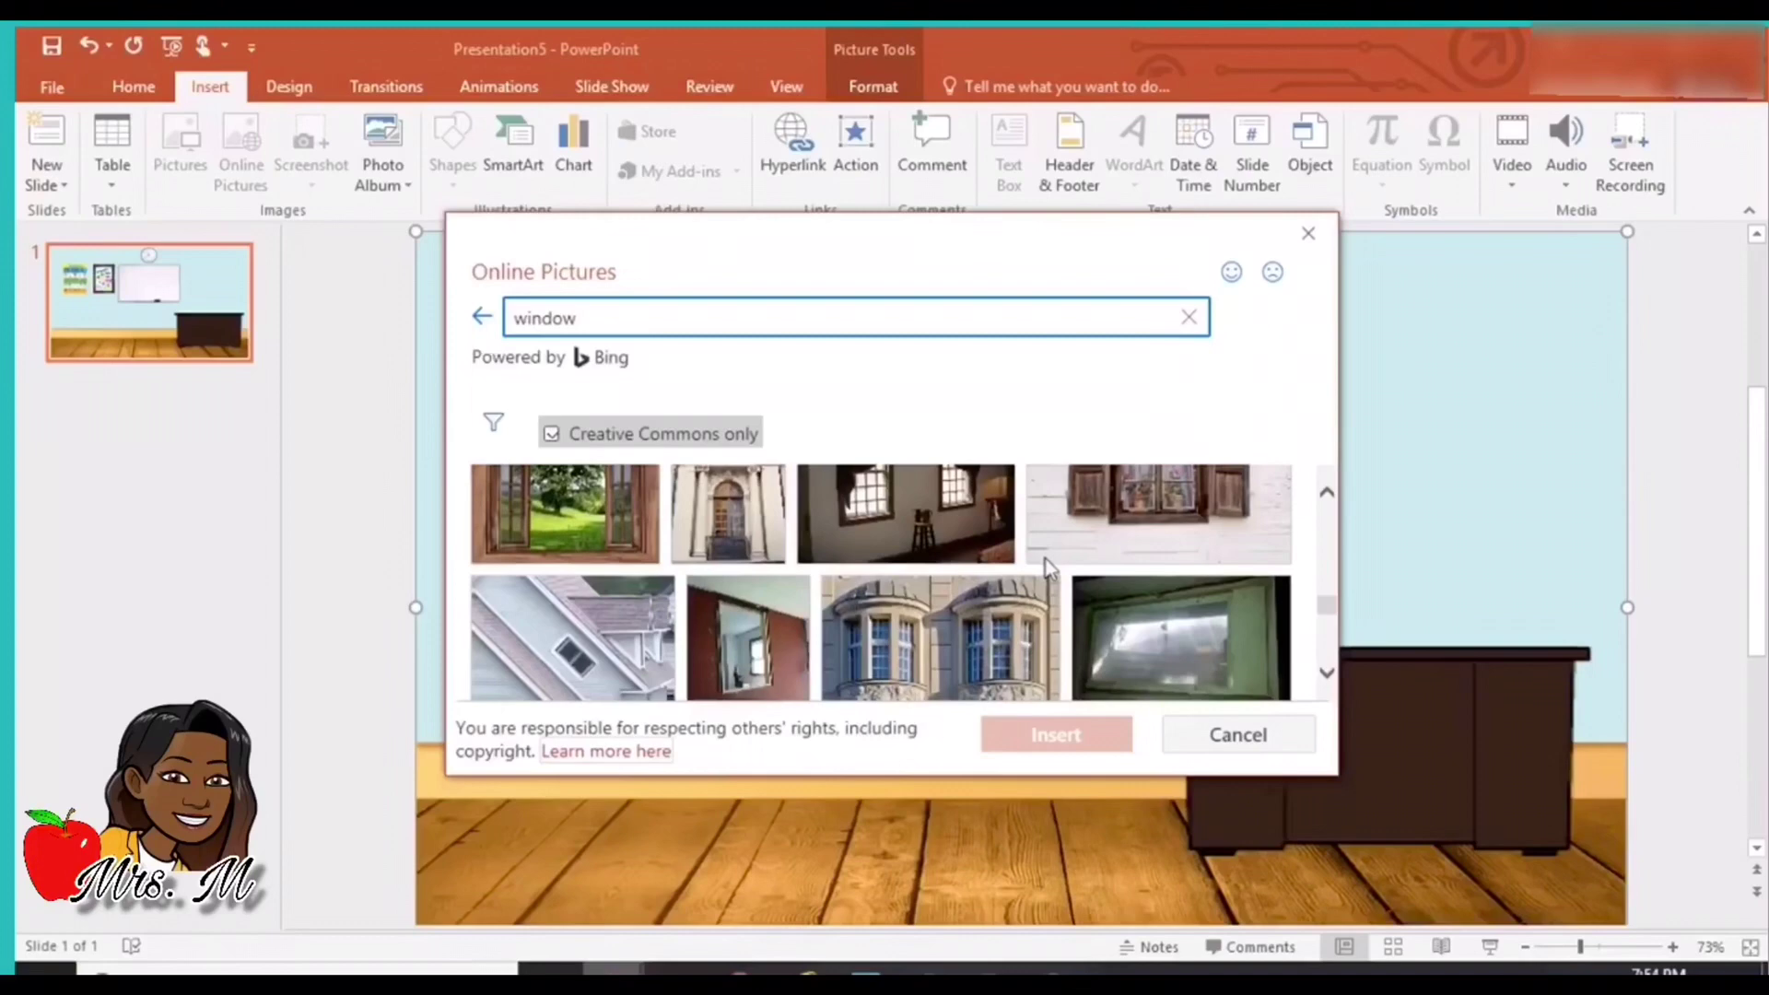
scroll(1047, 571, "down", 6)
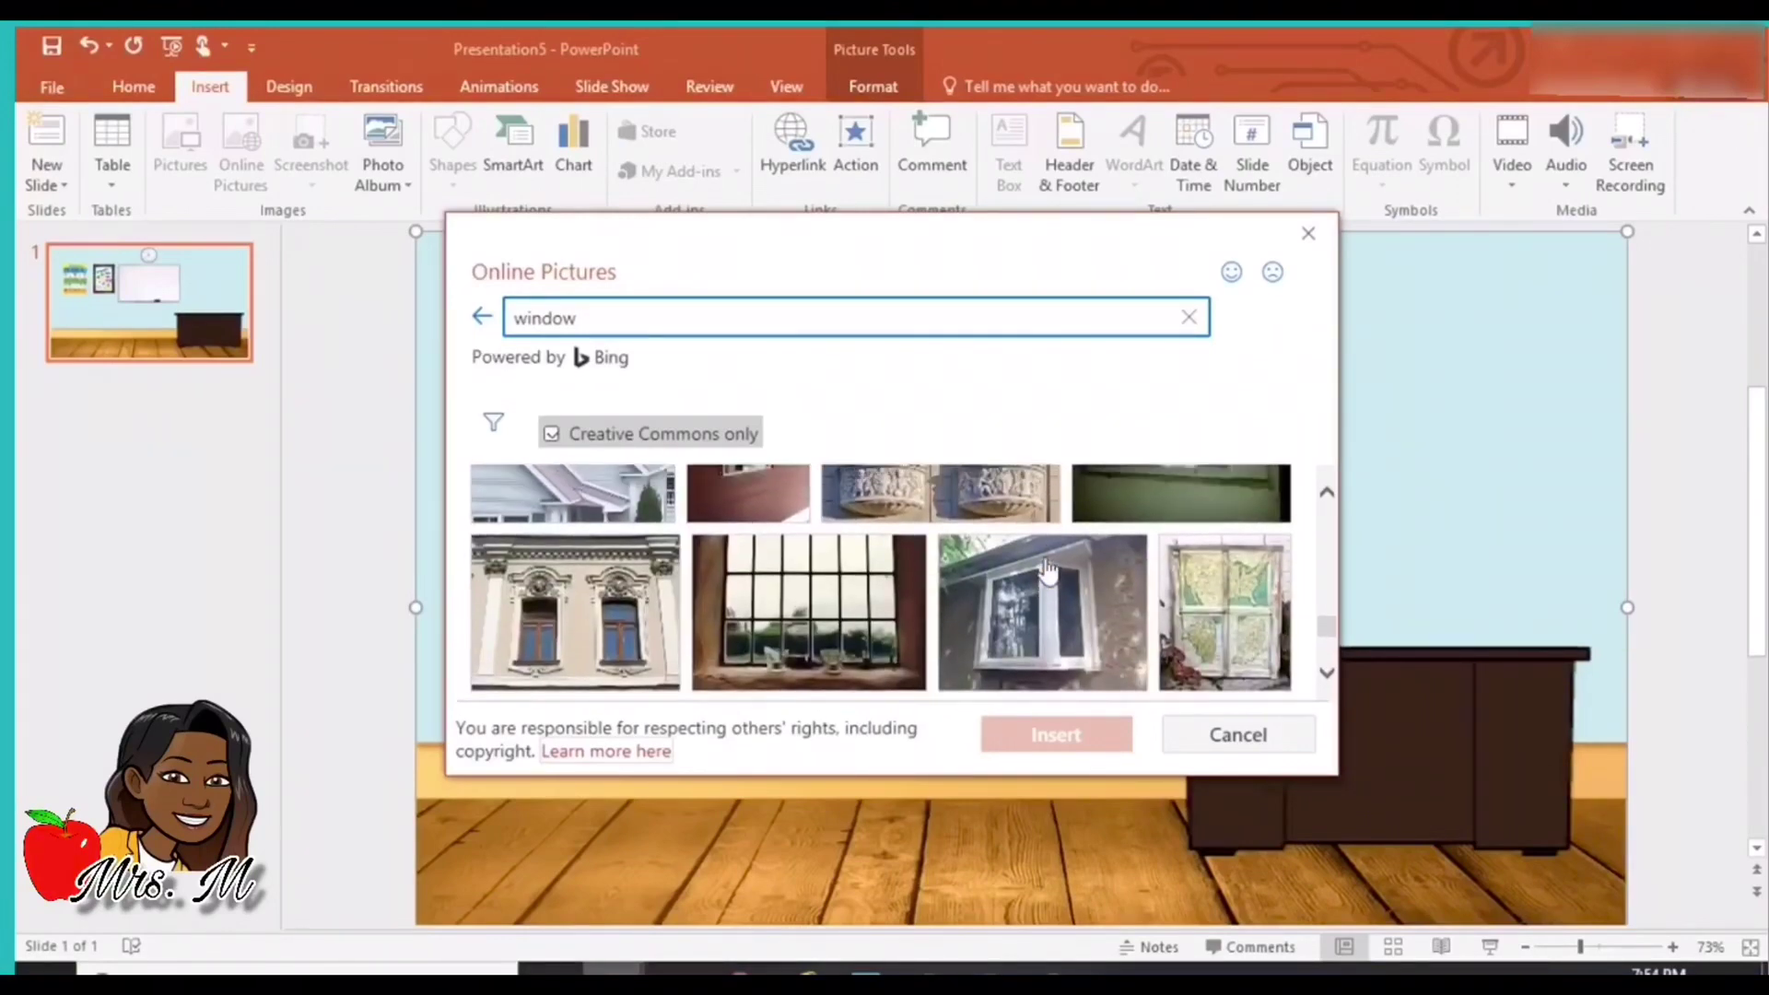
scroll(1048, 572, "up", 3)
left_click(527, 506)
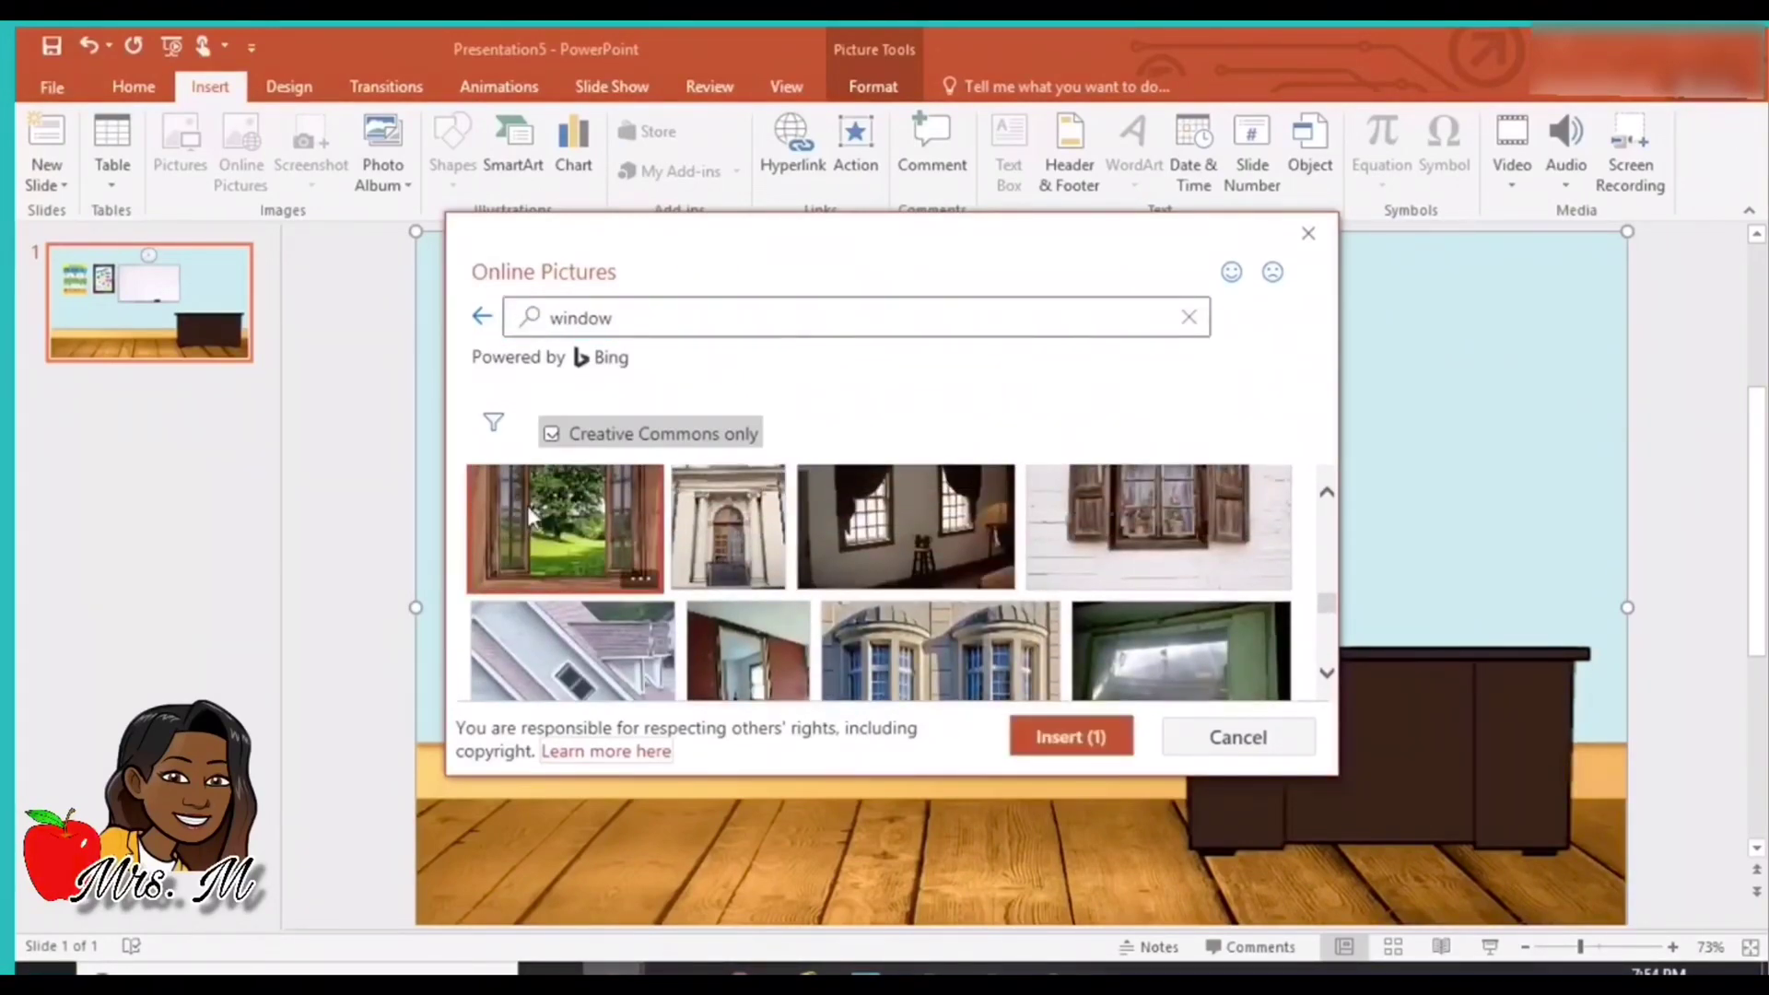
left_click(1076, 739)
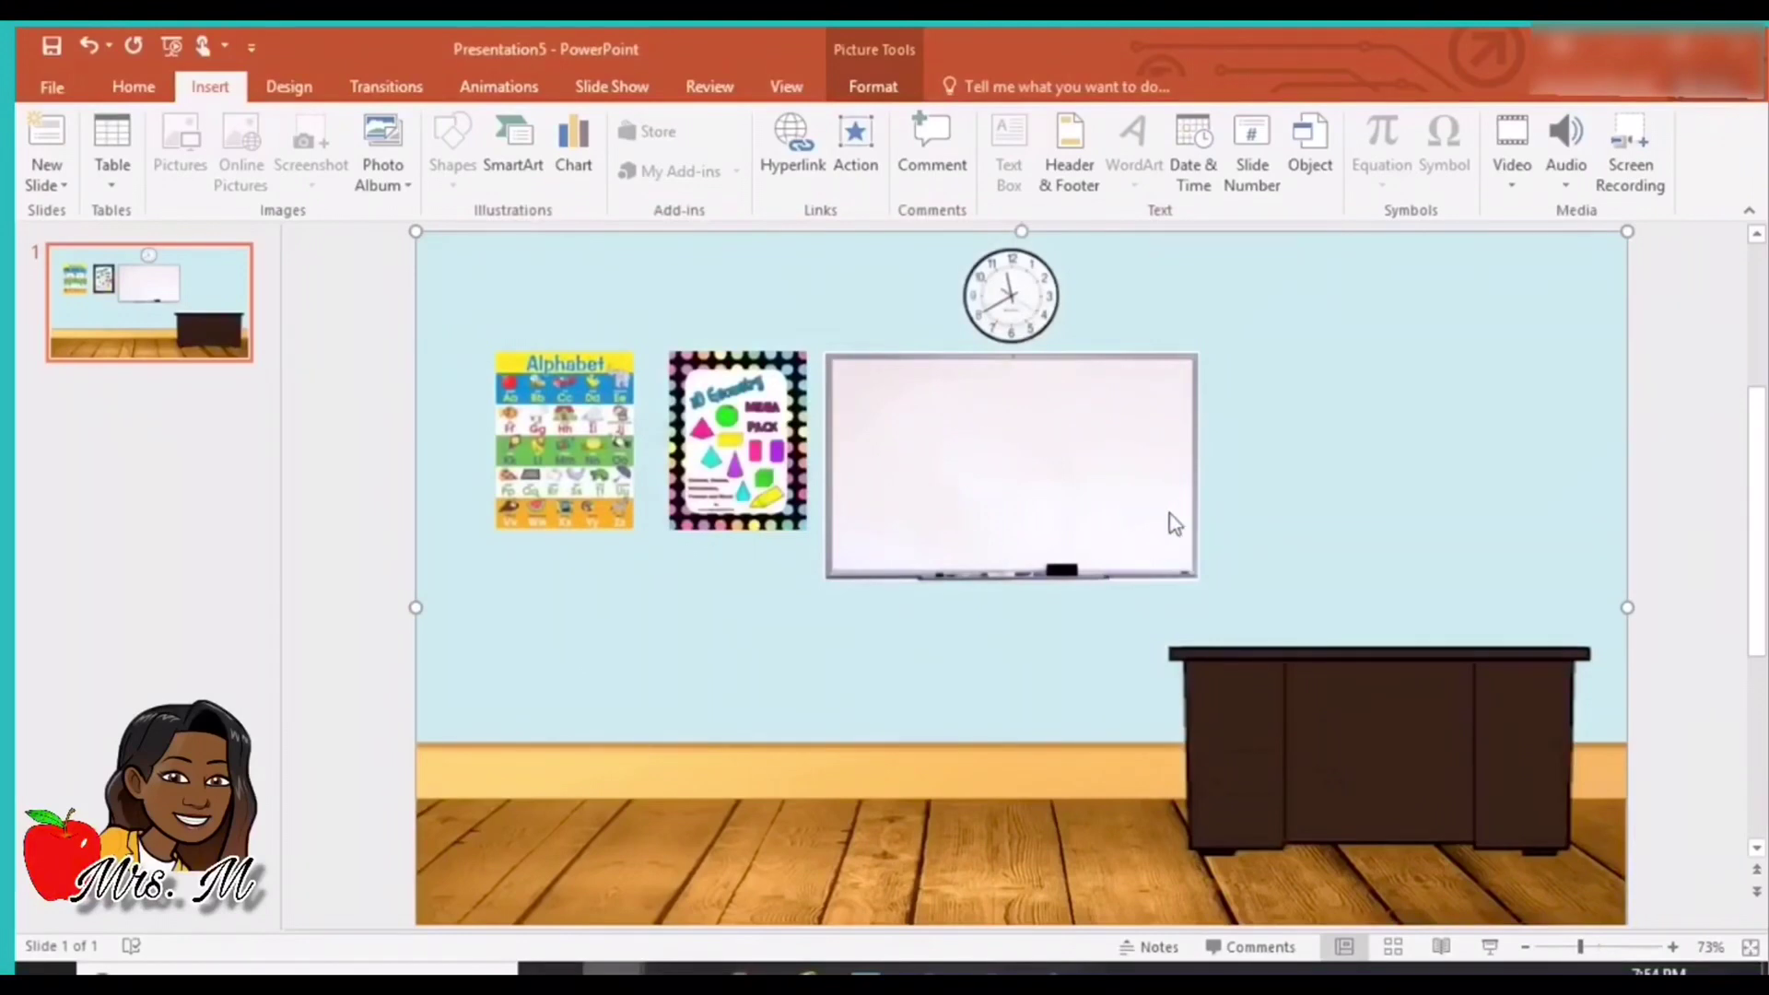
left_click_drag(1090, 609, 1590, 511)
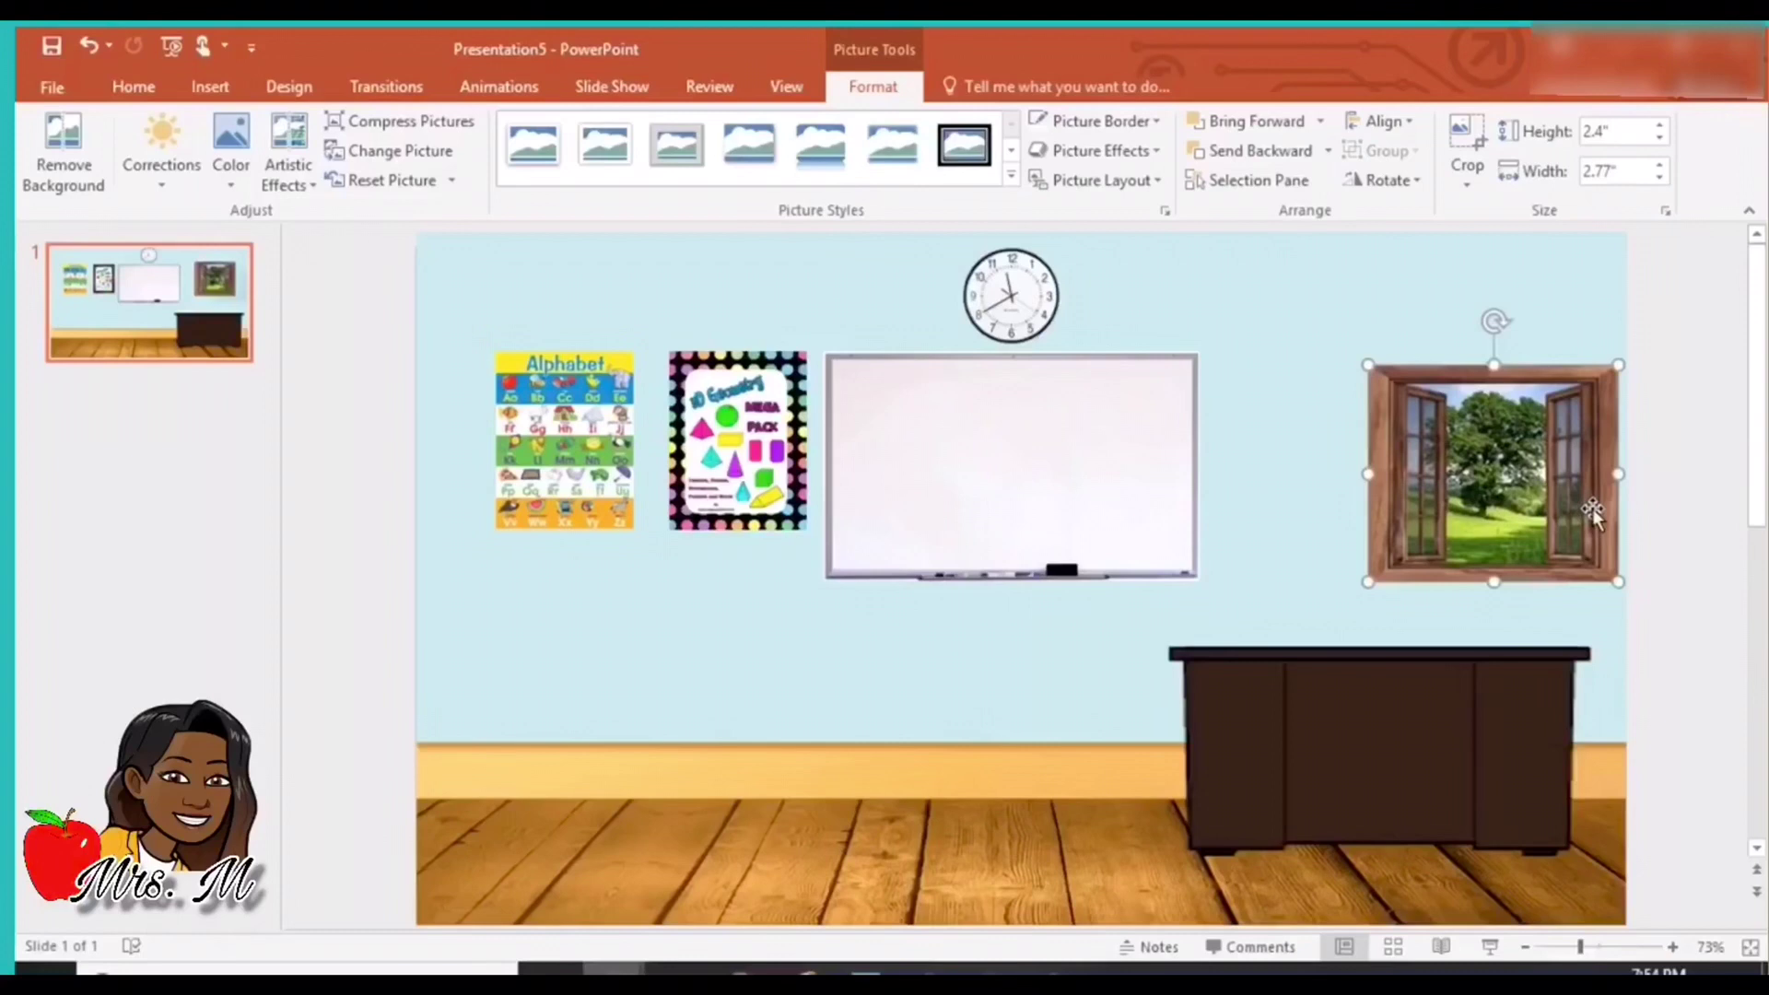
Search Online Pictures for 'number poster'.
left_click(210, 86)
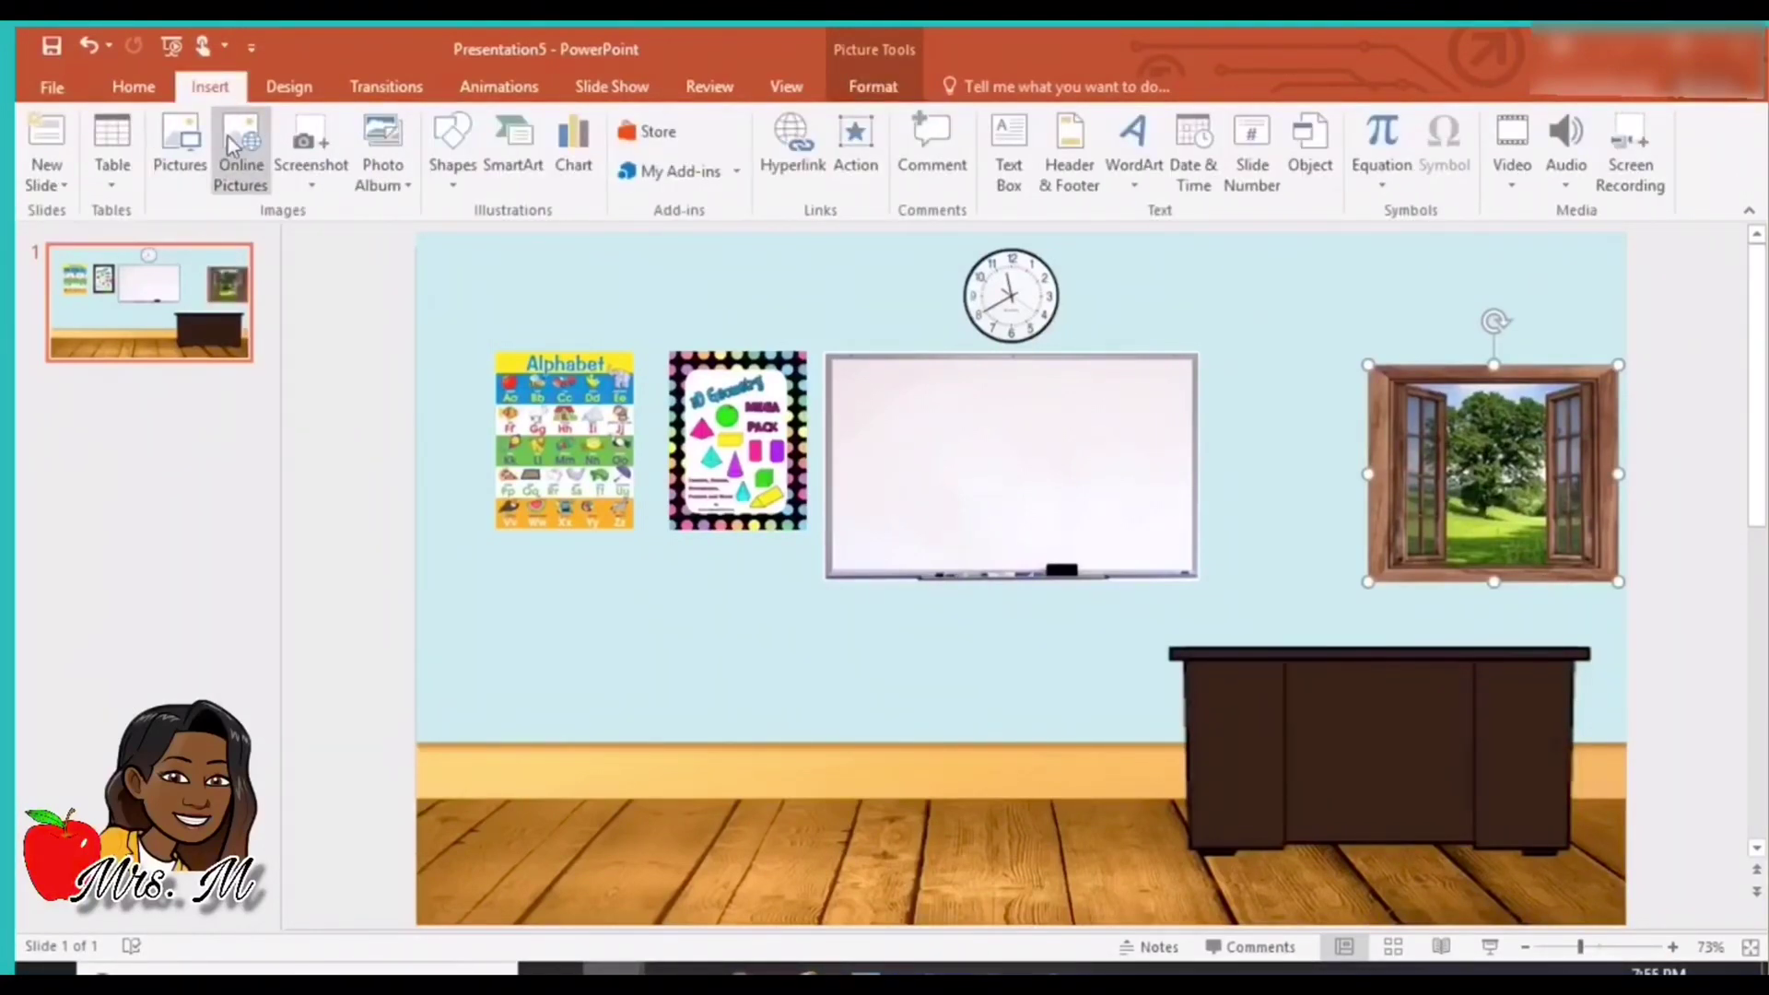
left_click(242, 143)
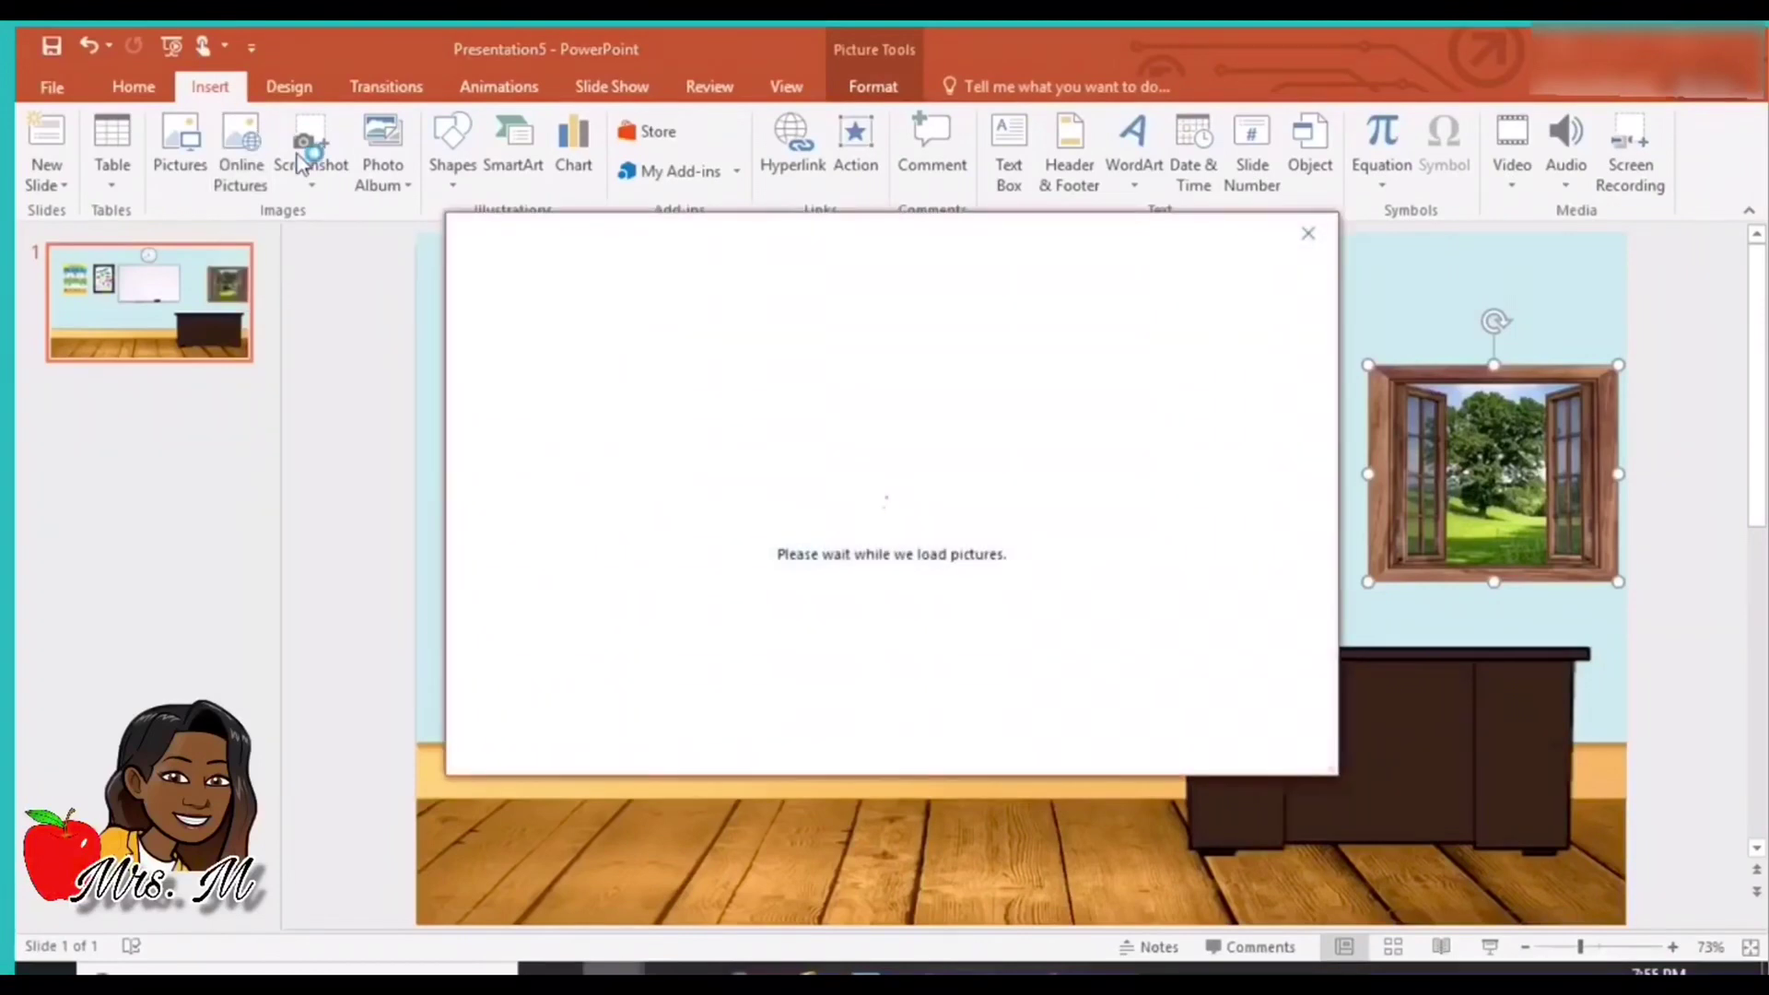
left_click(1005, 362)
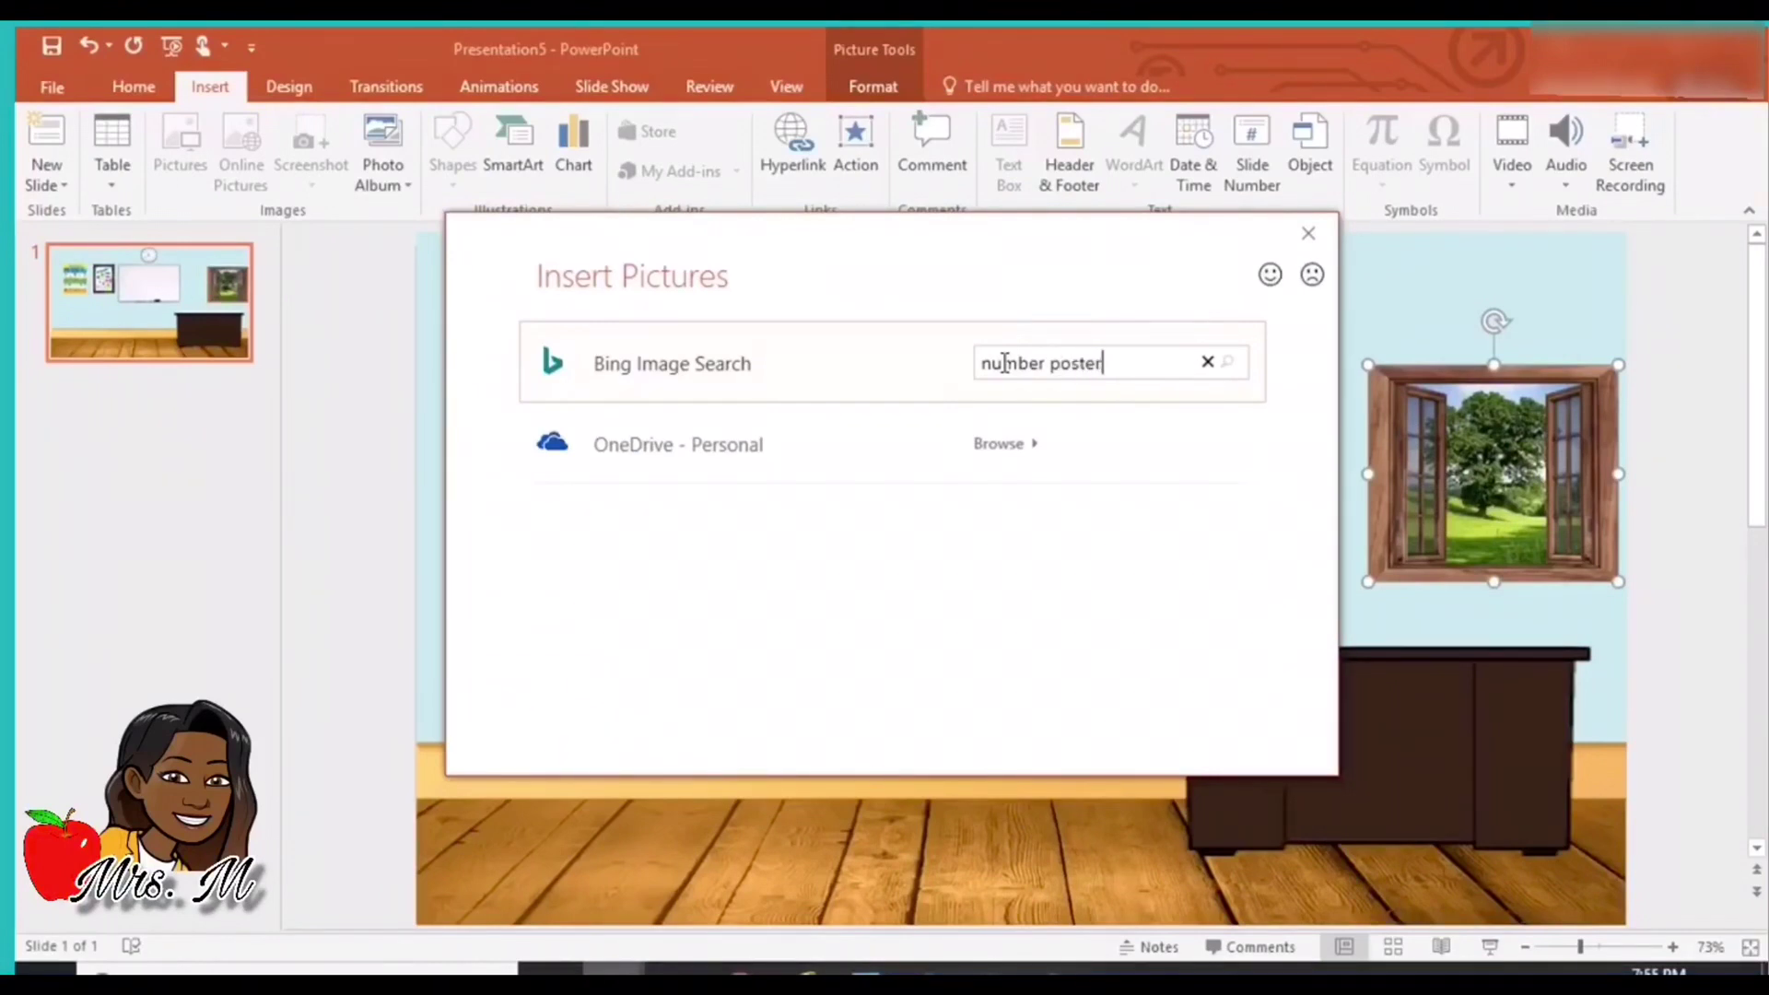
key("Return")
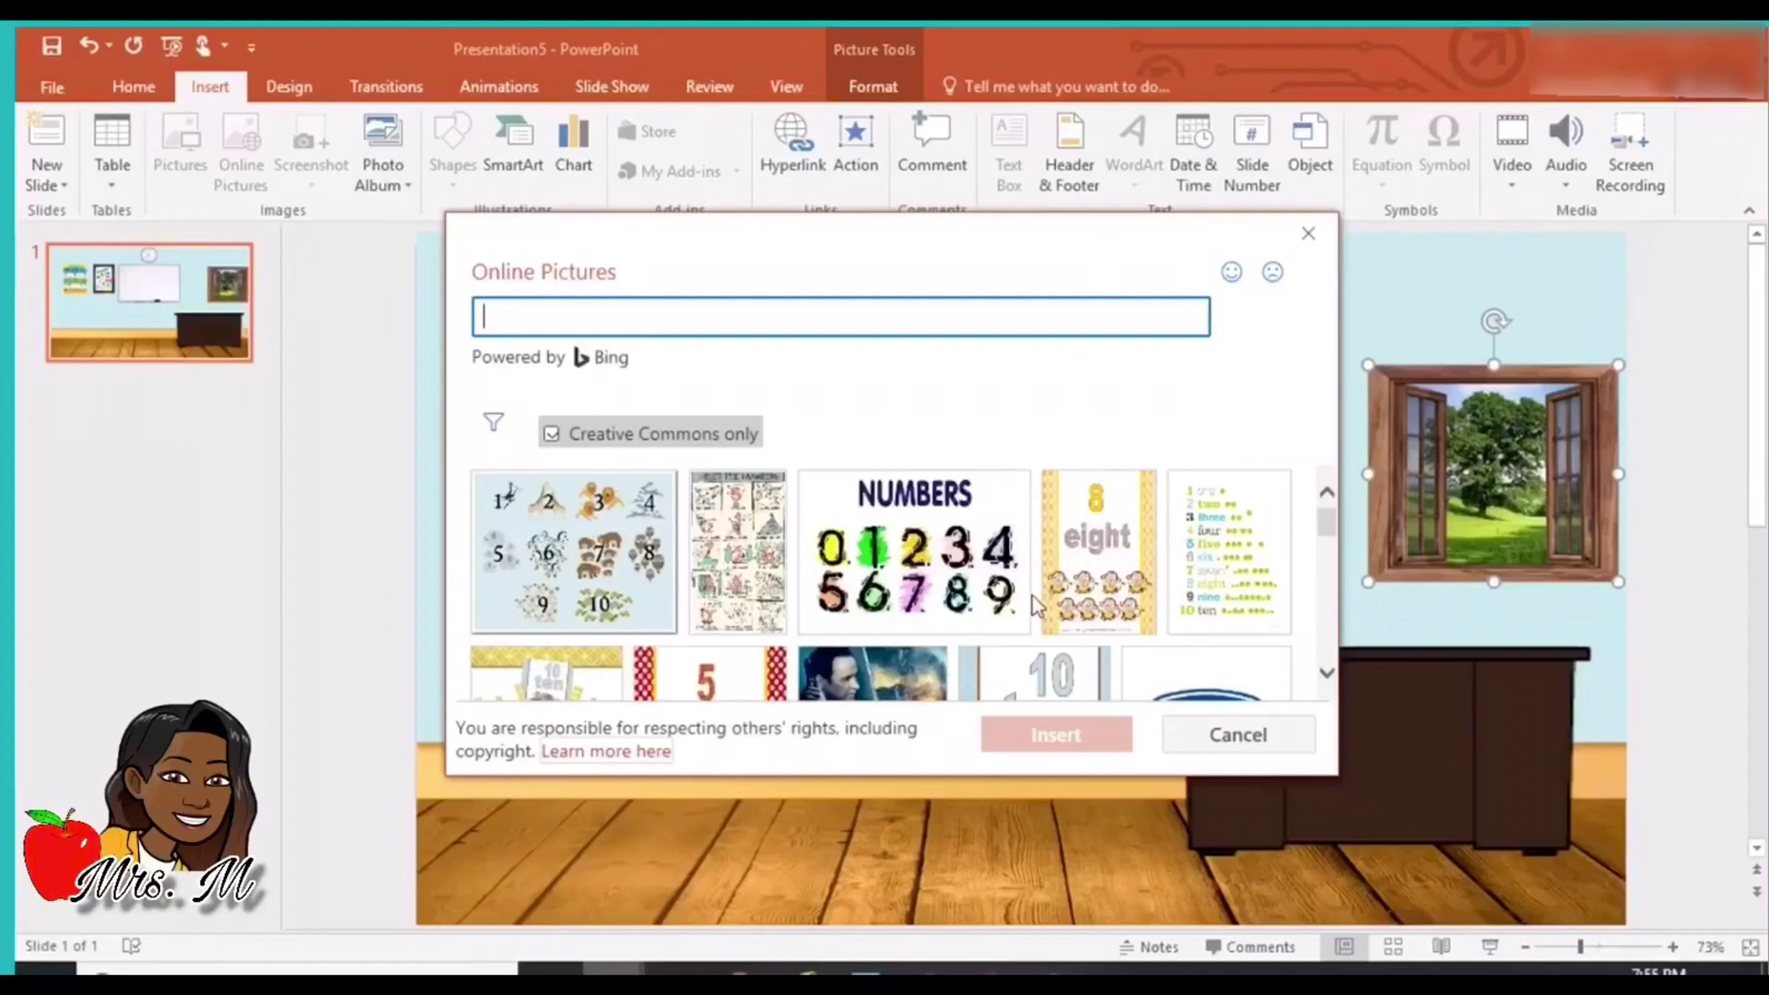
scroll(1036, 608, "down", 3)
scroll(1036, 608, "down", 3)
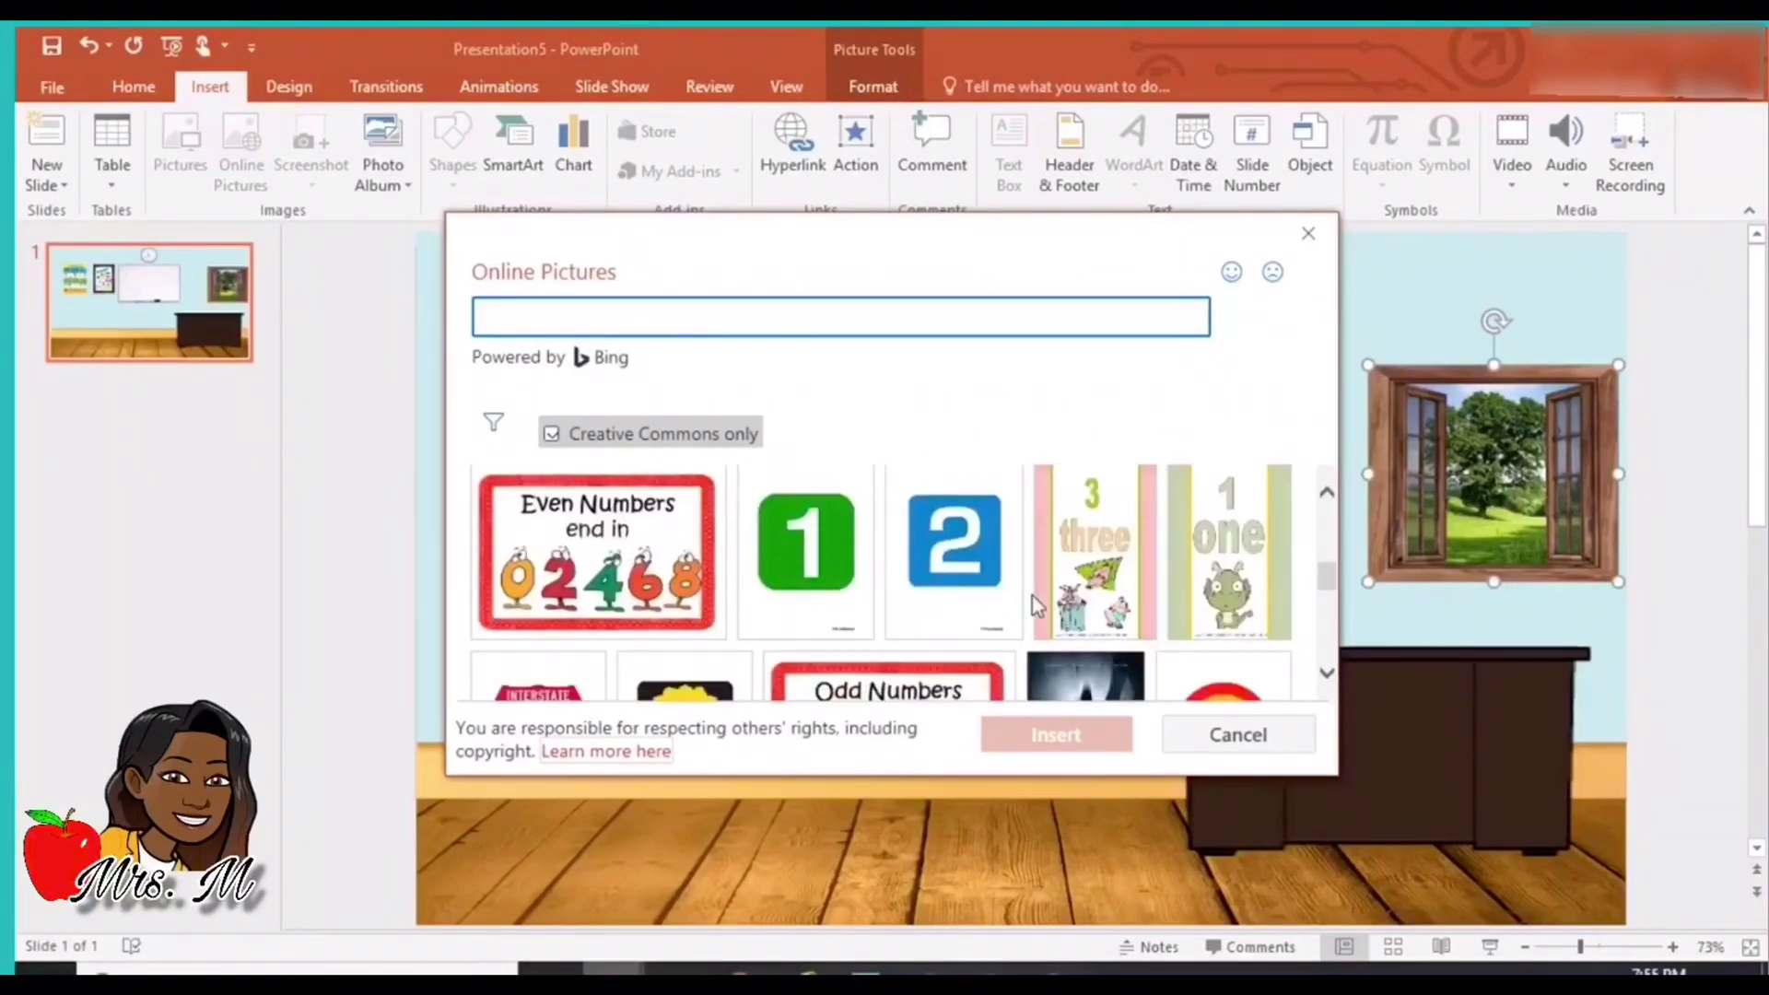
scroll(1036, 608, "up", 5)
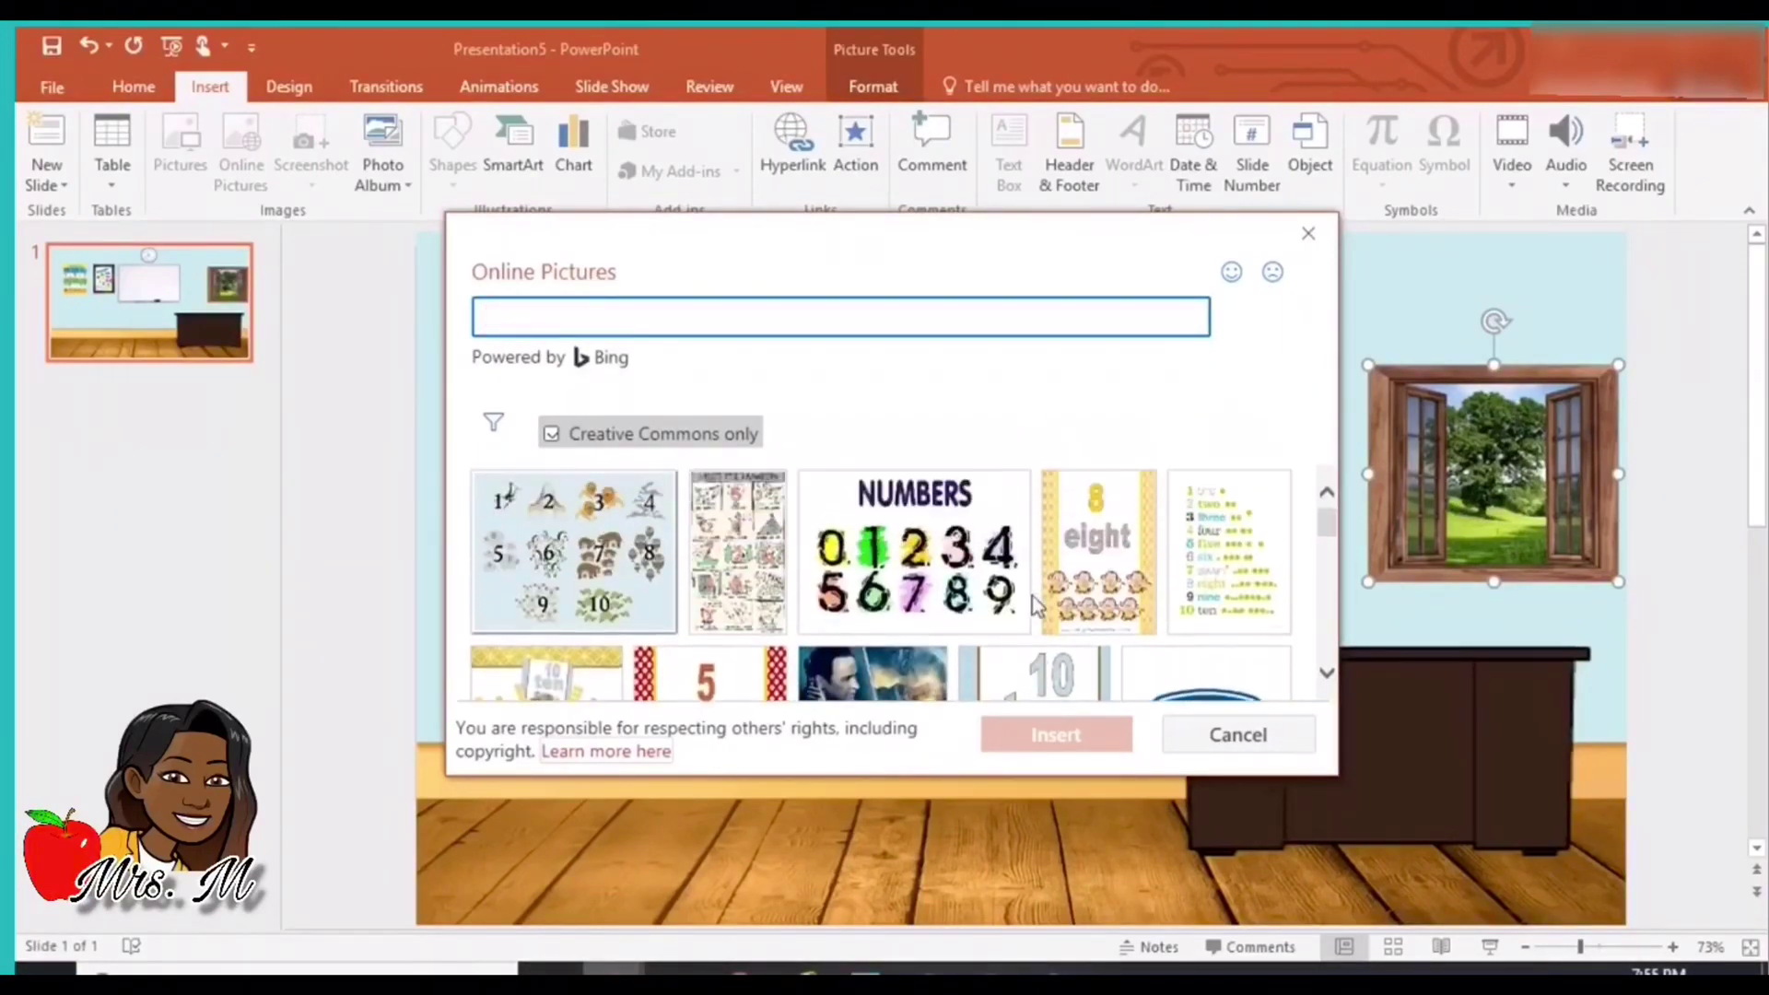
Insert the NUMBERS poster, shrink it to 1.08" x 1.54", and place it between whiteboard and window.
left_click(979, 586)
left_click(1071, 737)
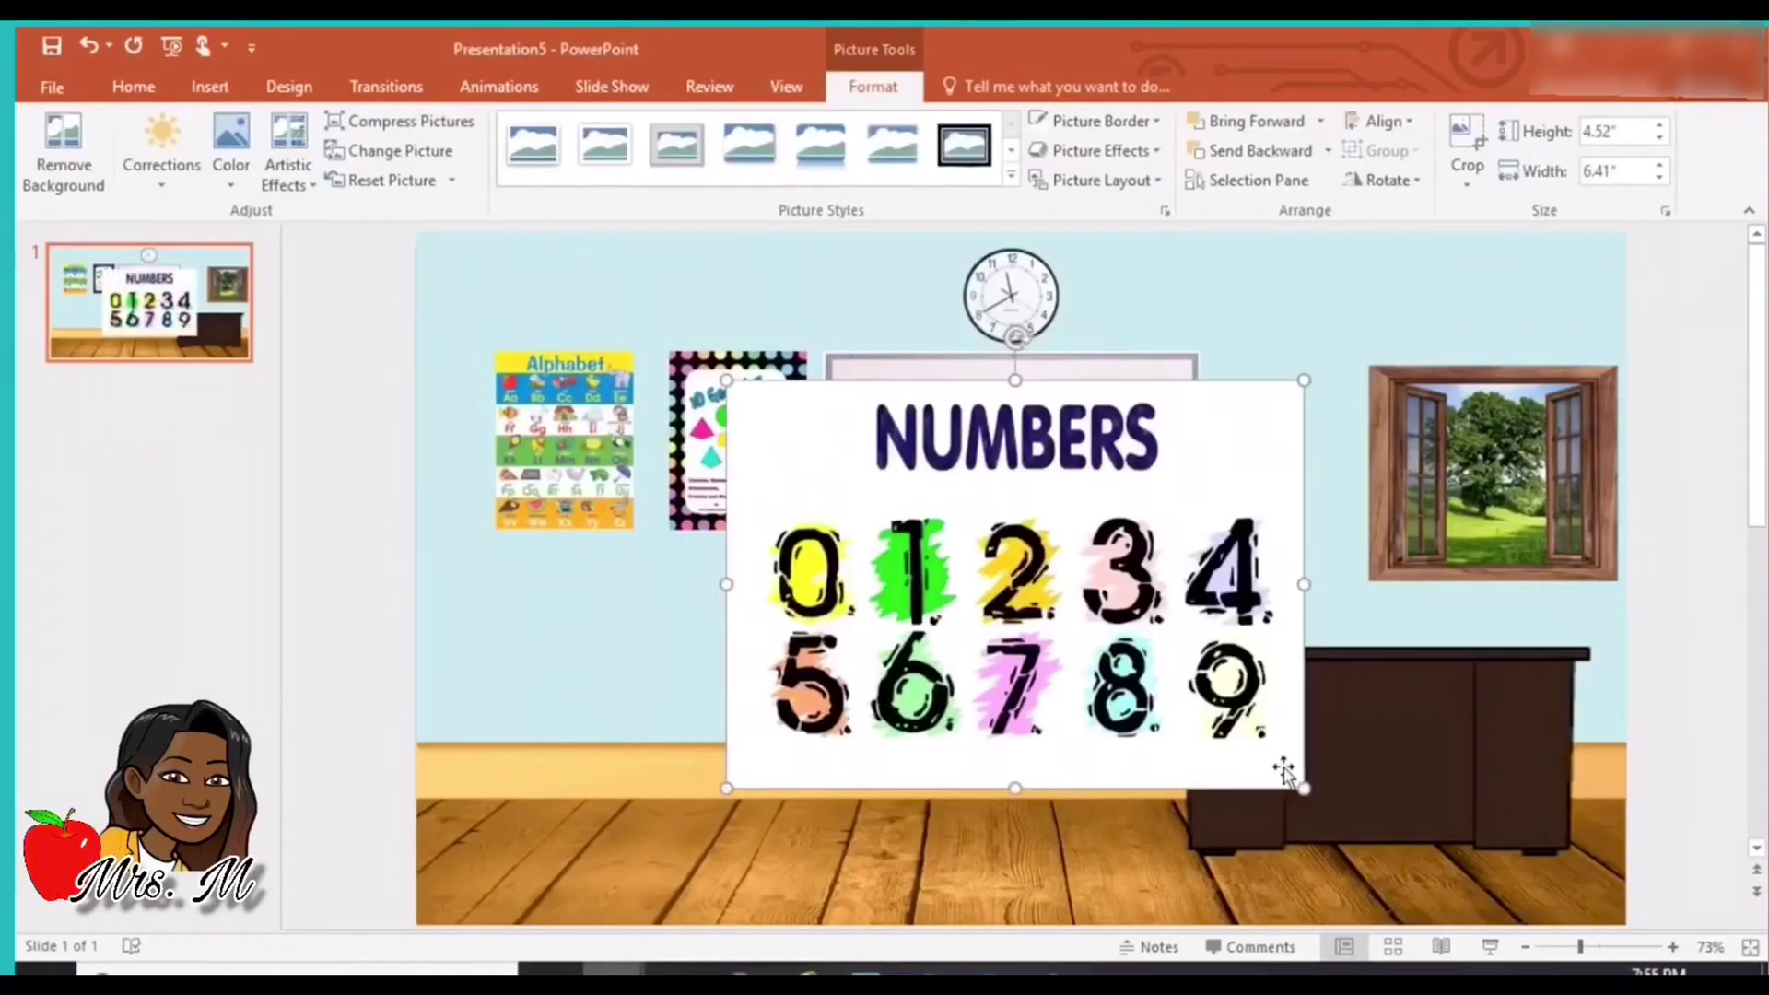
left_click_drag(1301, 785, 870, 479)
left_click_drag(806, 407, 1294, 393)
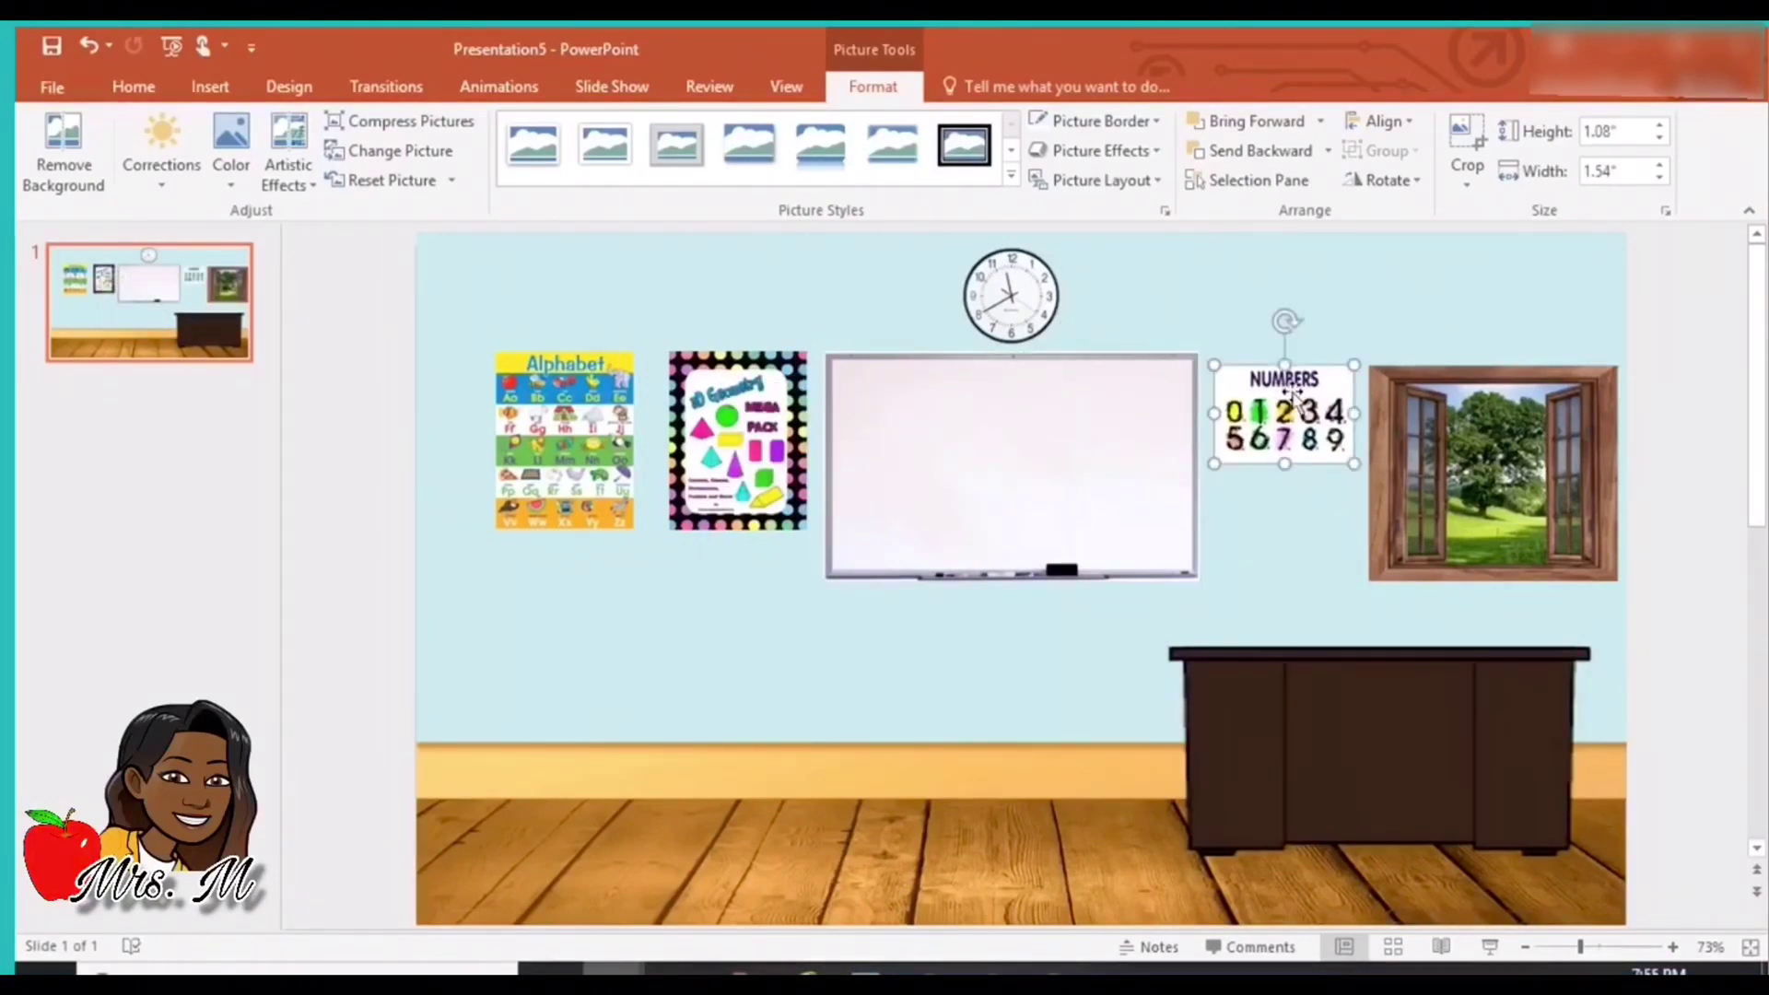
left_click(221, 92)
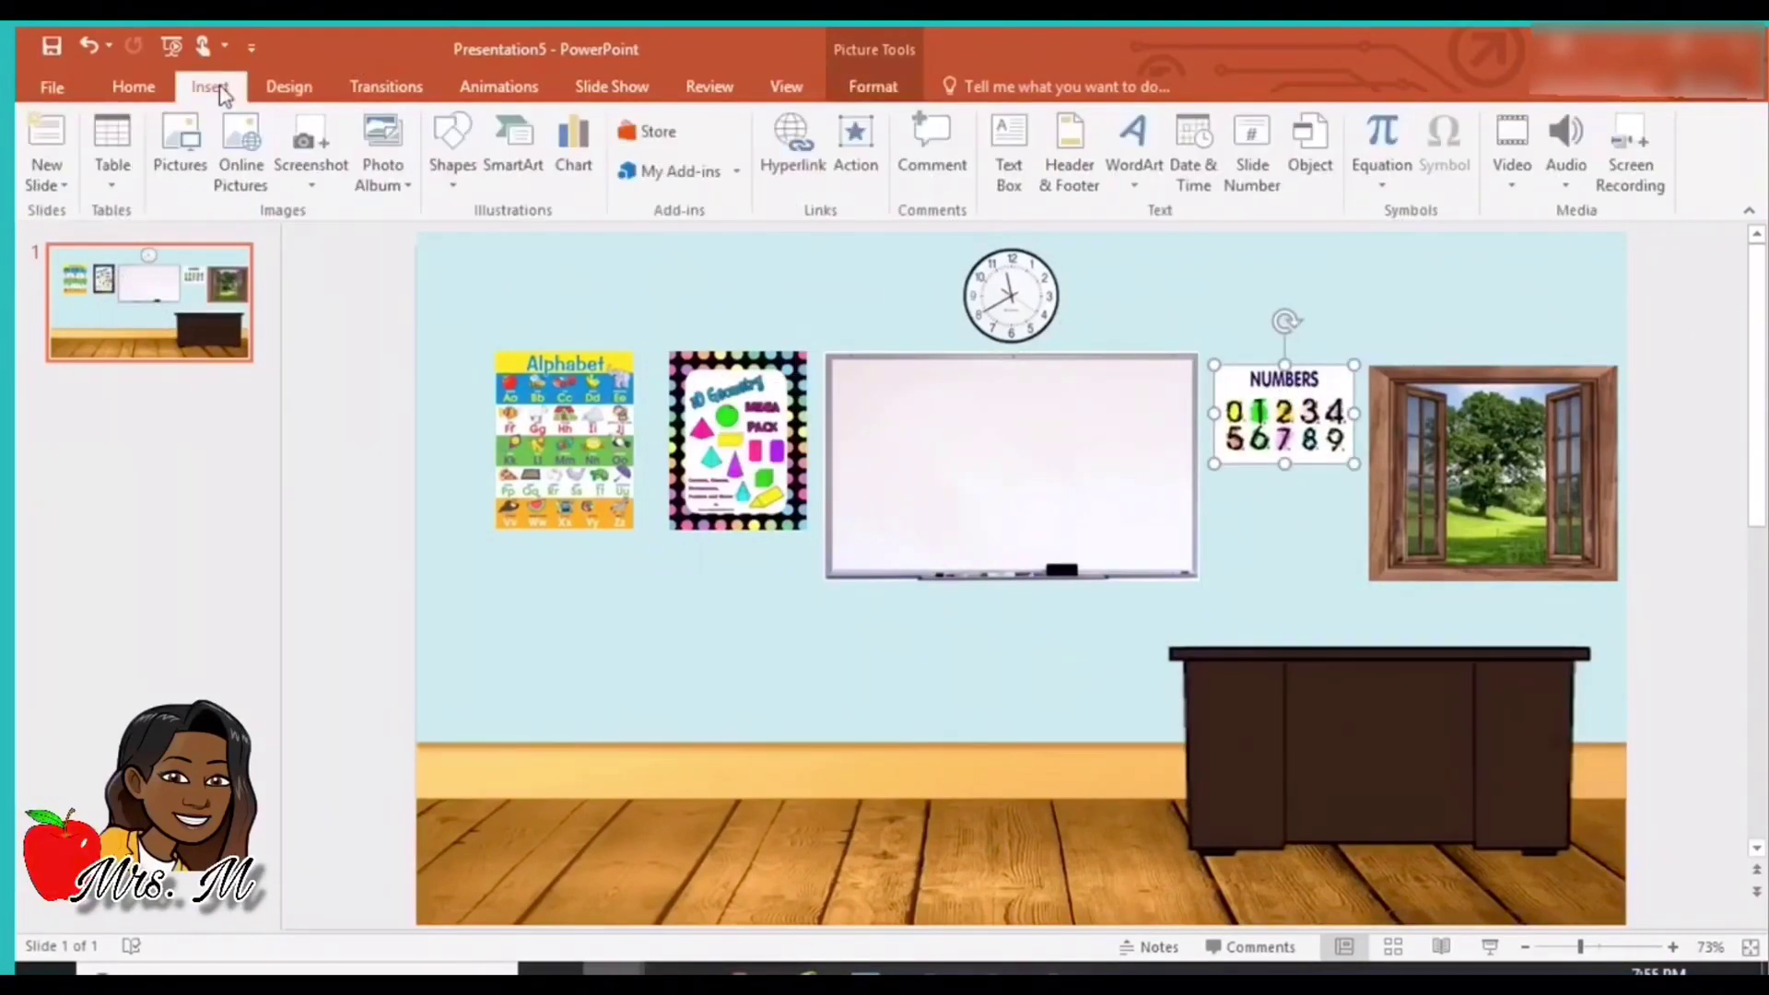
Search Online Pictures for a class calendar.
left_click(253, 136)
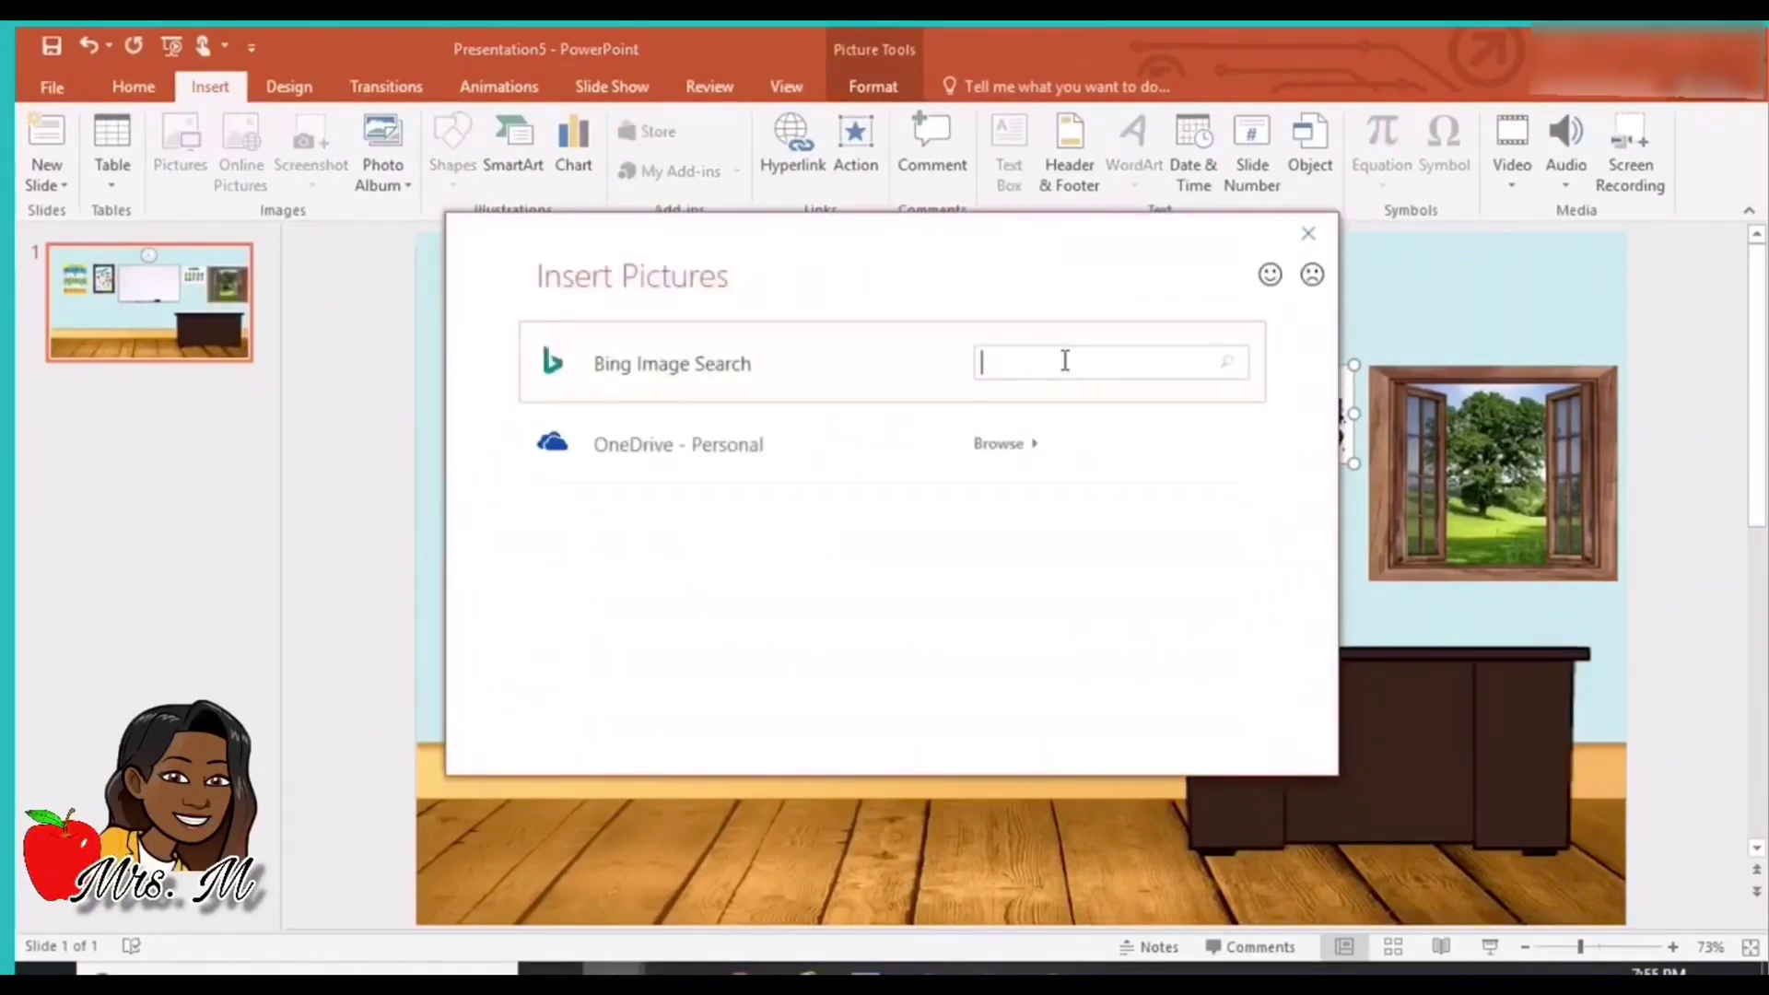
type("class calendar")
key("Return")
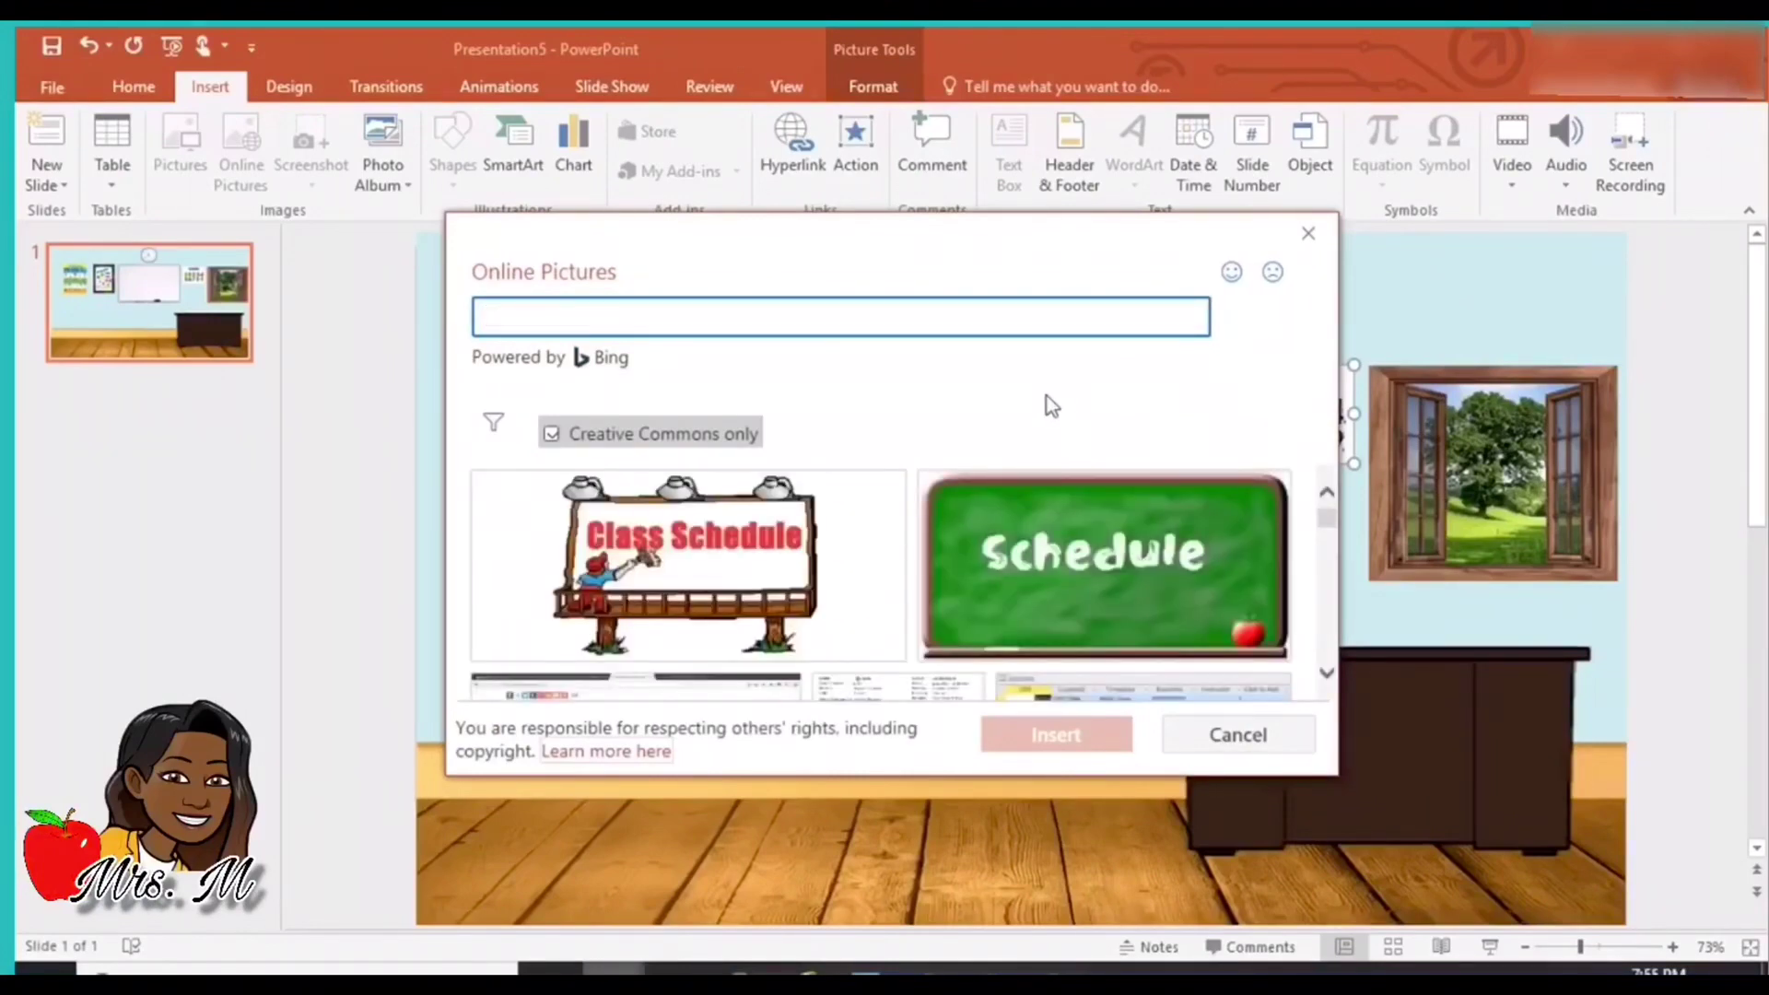
scroll(1002, 558, "down", 5)
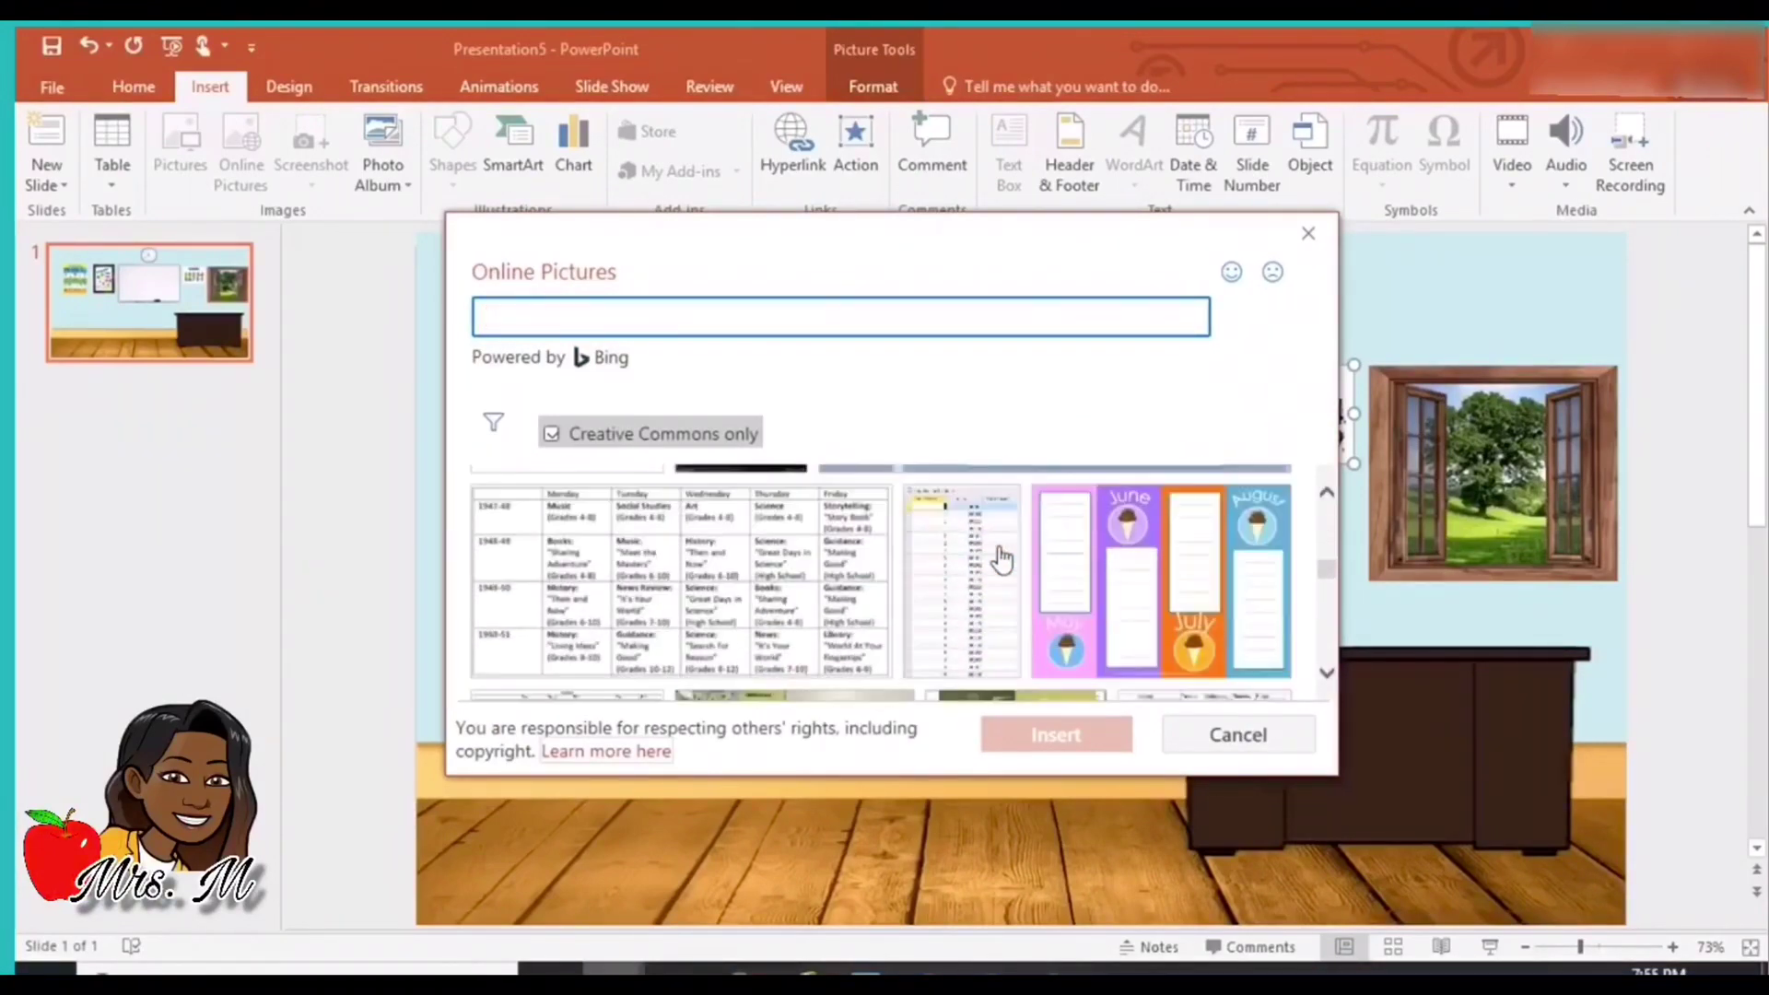
scroll(1002, 558, "down", 8)
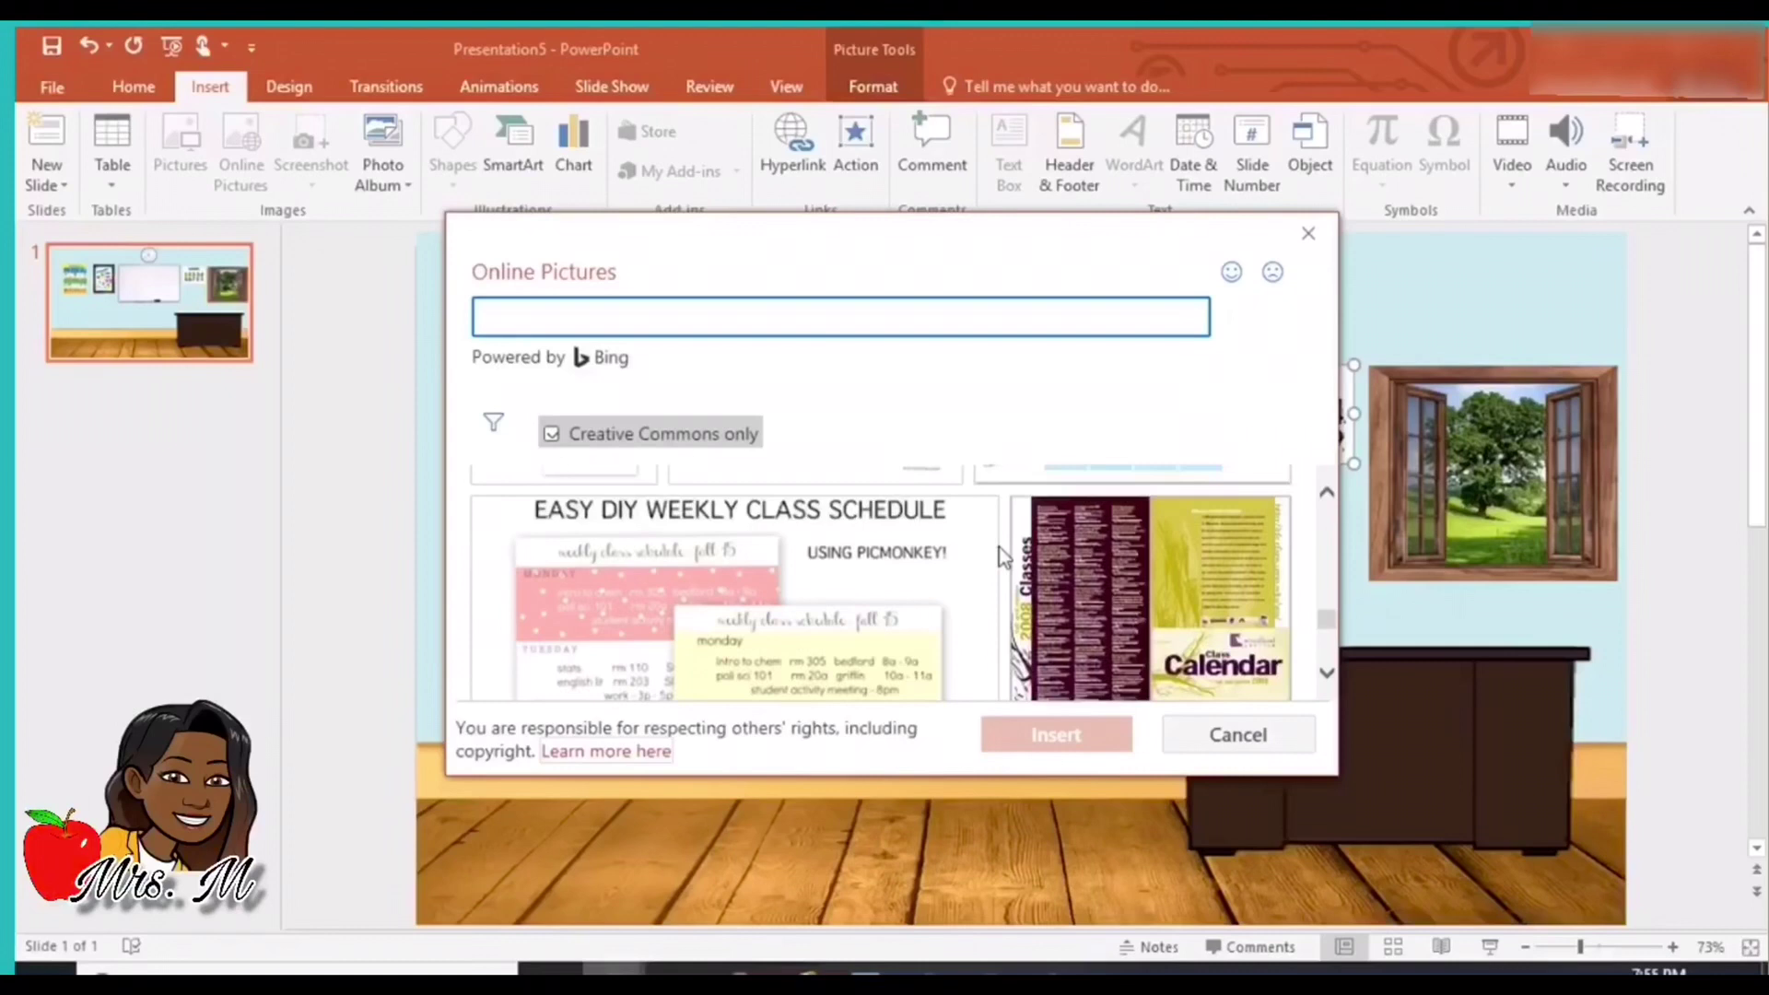
scroll(1004, 557, "down", 4)
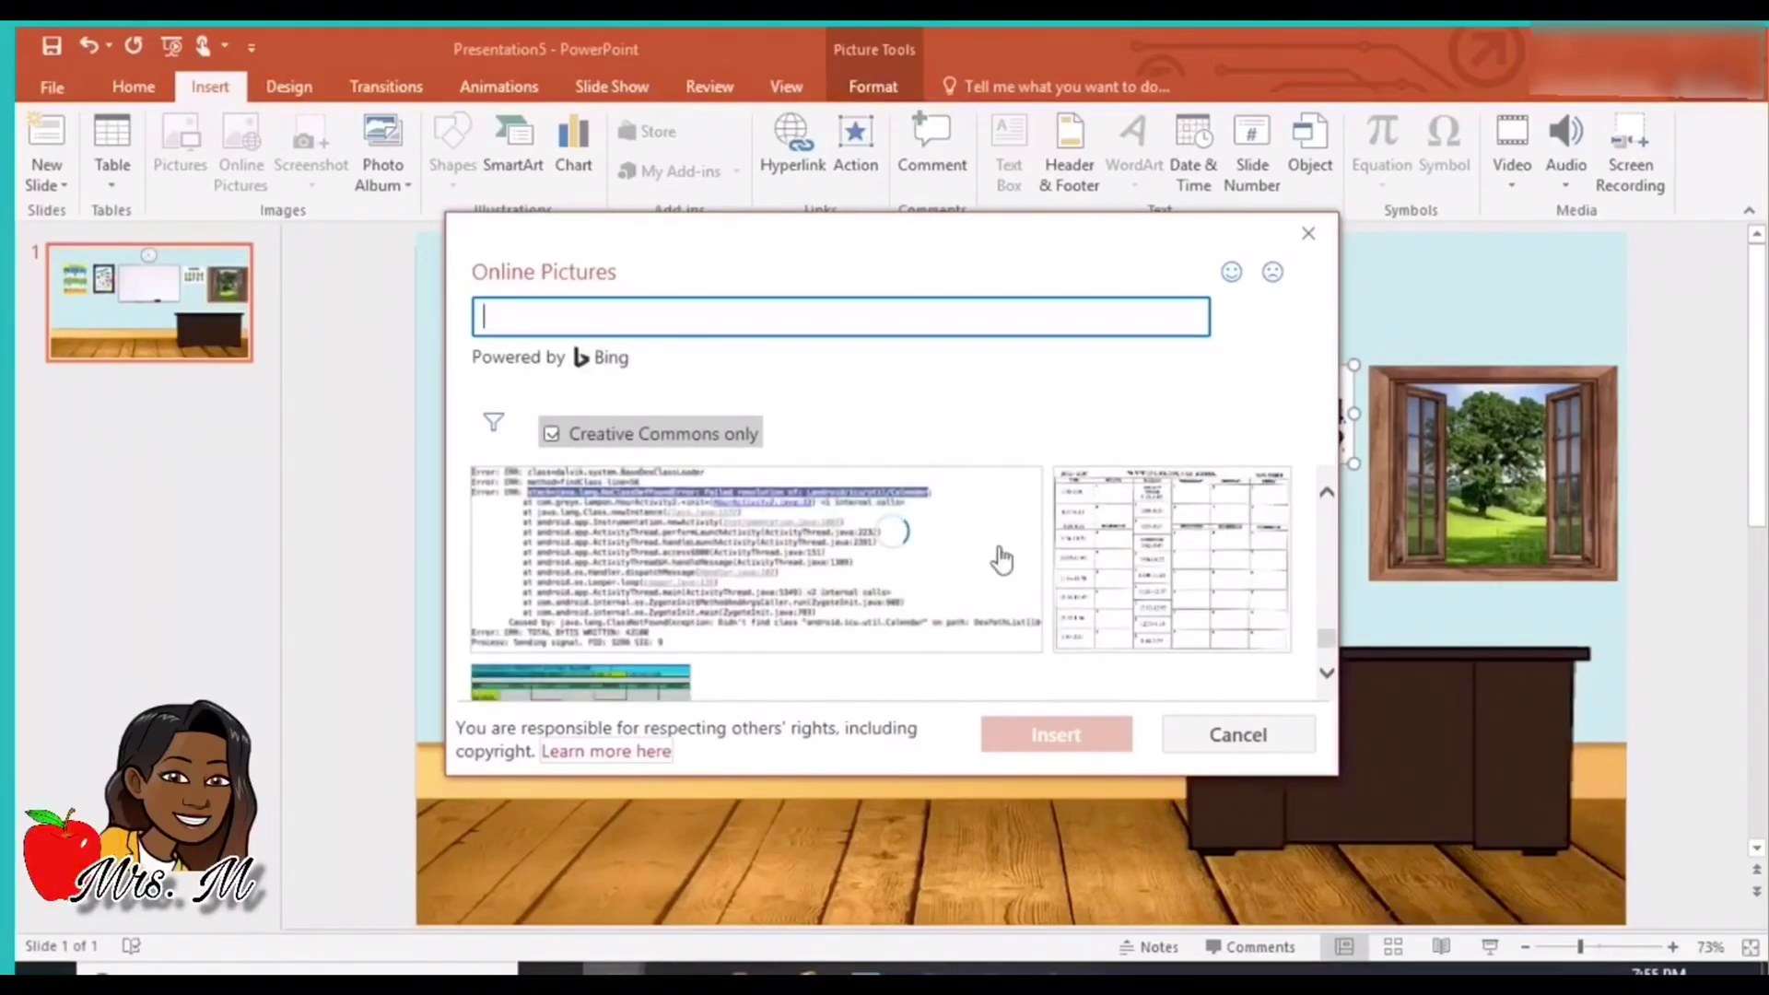
scroll(1002, 558, "down", 2)
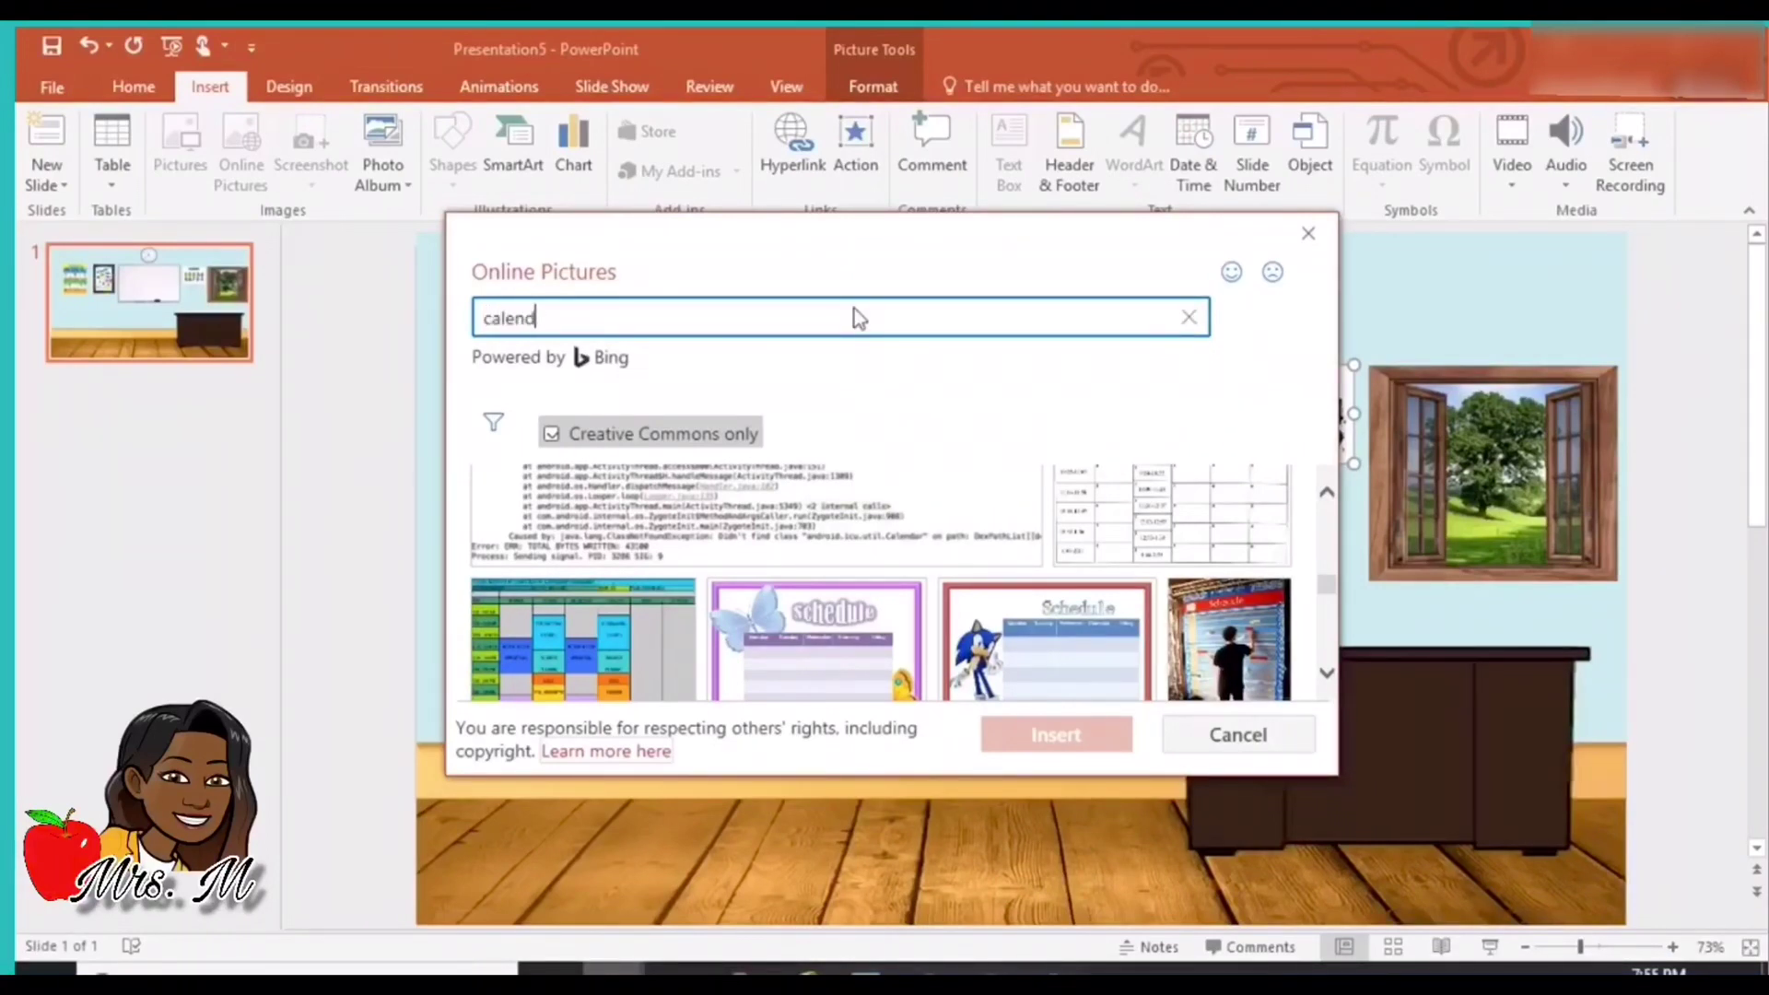
Refine the search to 'calendar chart' and insert the Months of the Year picture.
type("chart")
key("Return")
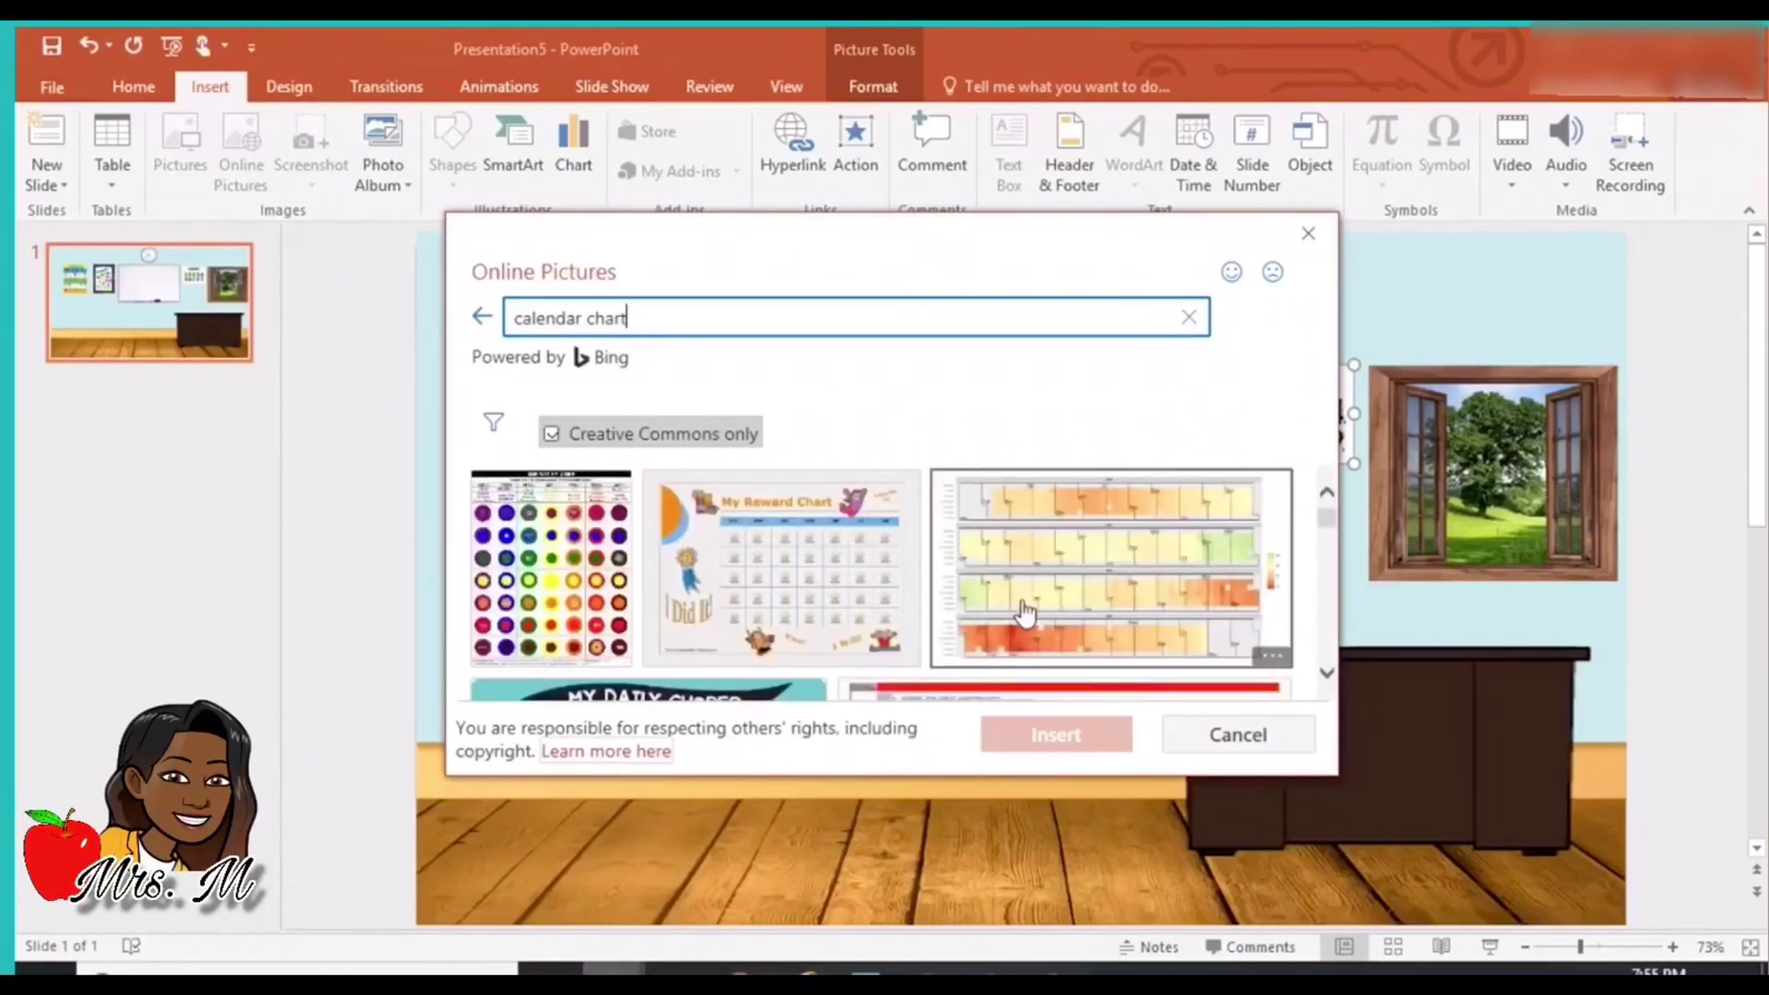
scroll(991, 591, "down", 3)
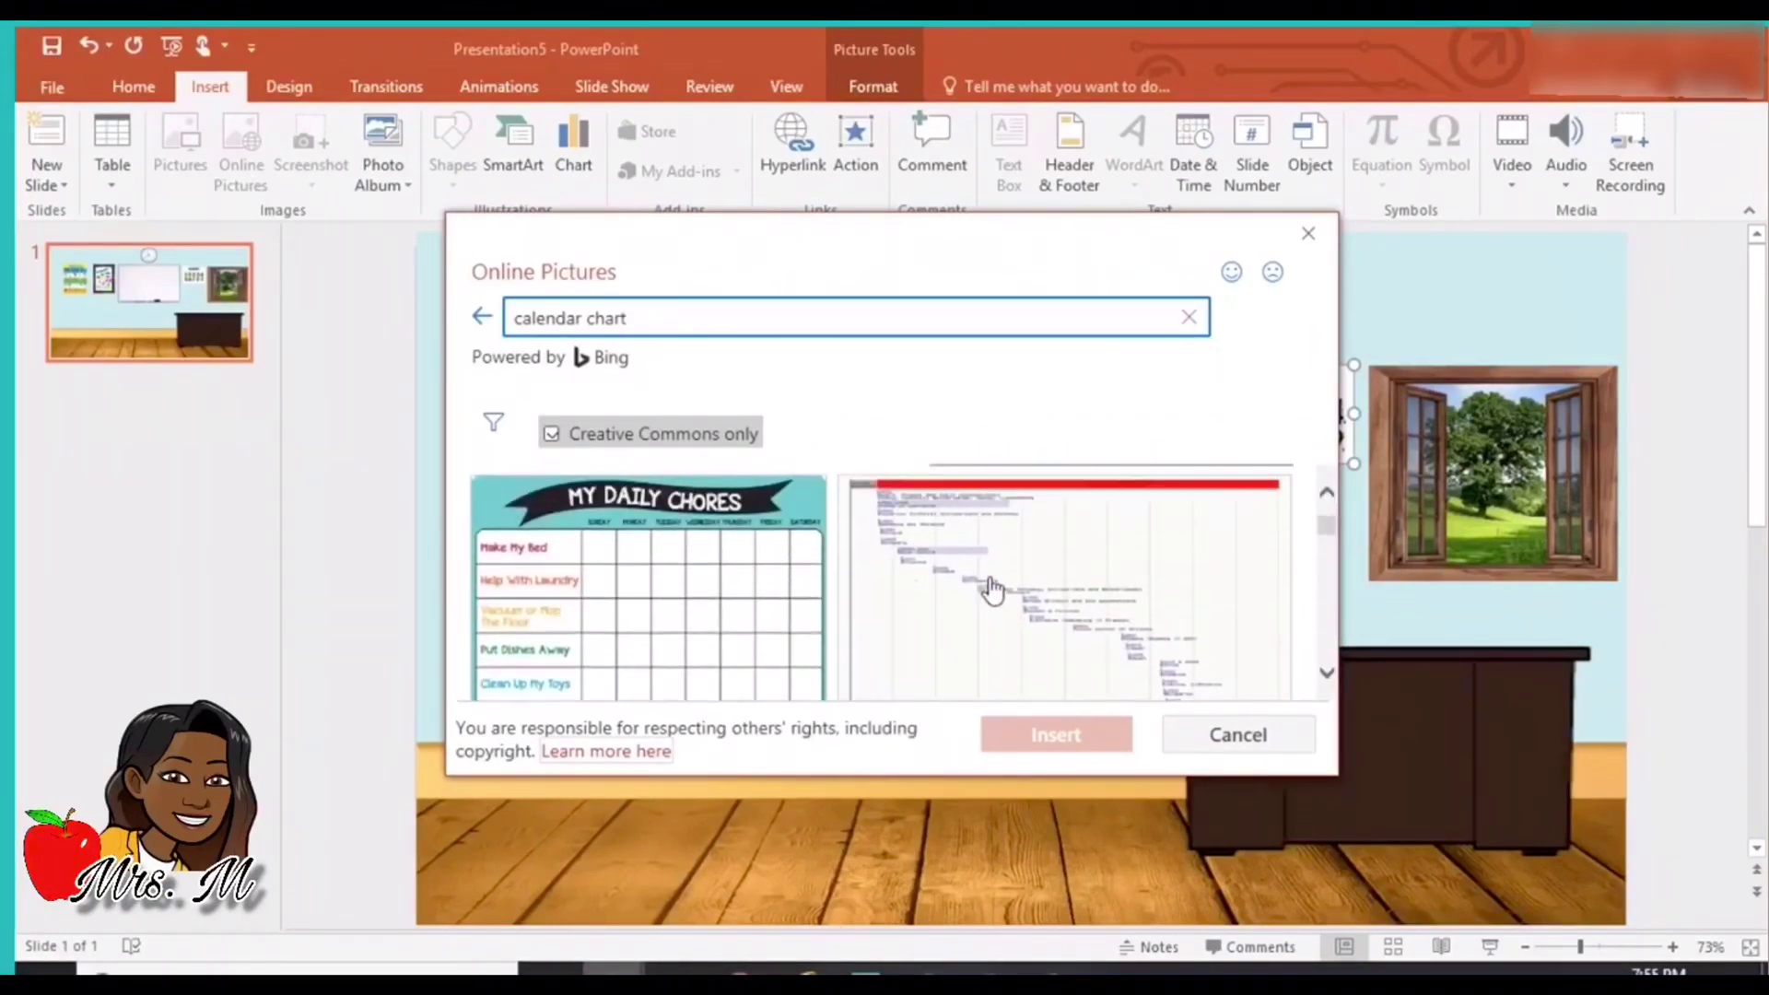
scroll(992, 590, "down", 8)
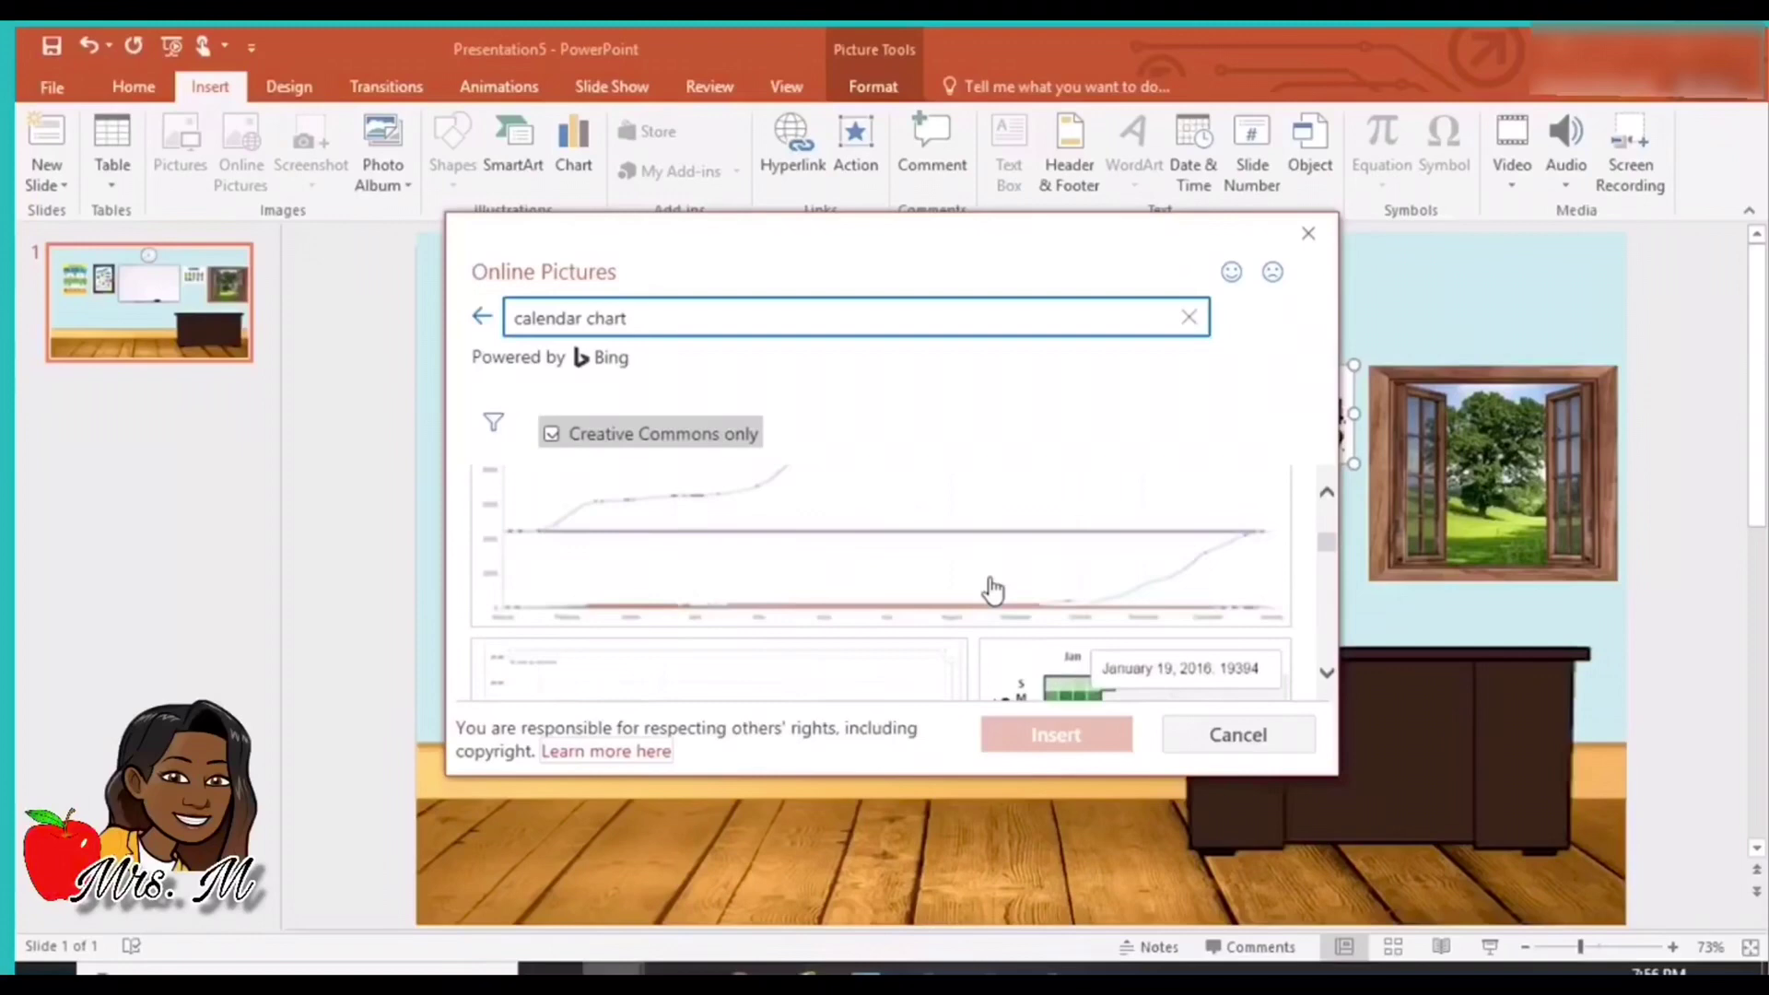
scroll(994, 587, "down", 8)
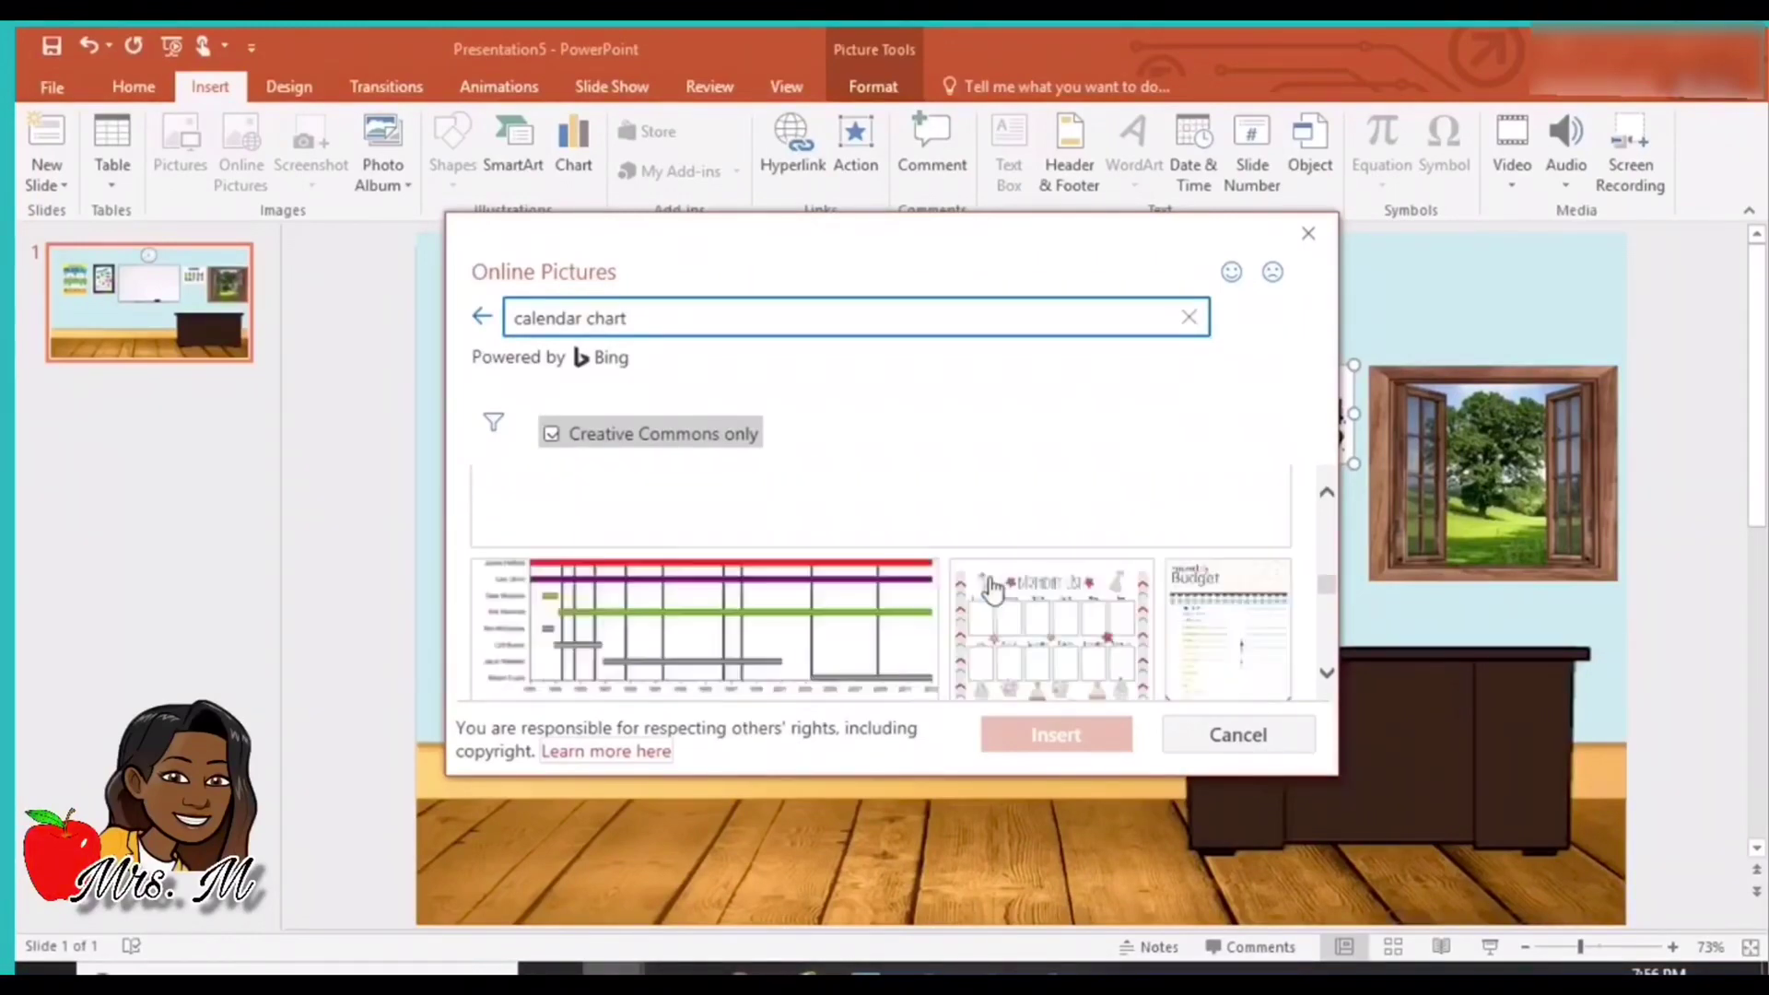
scroll(992, 589, "down", 8)
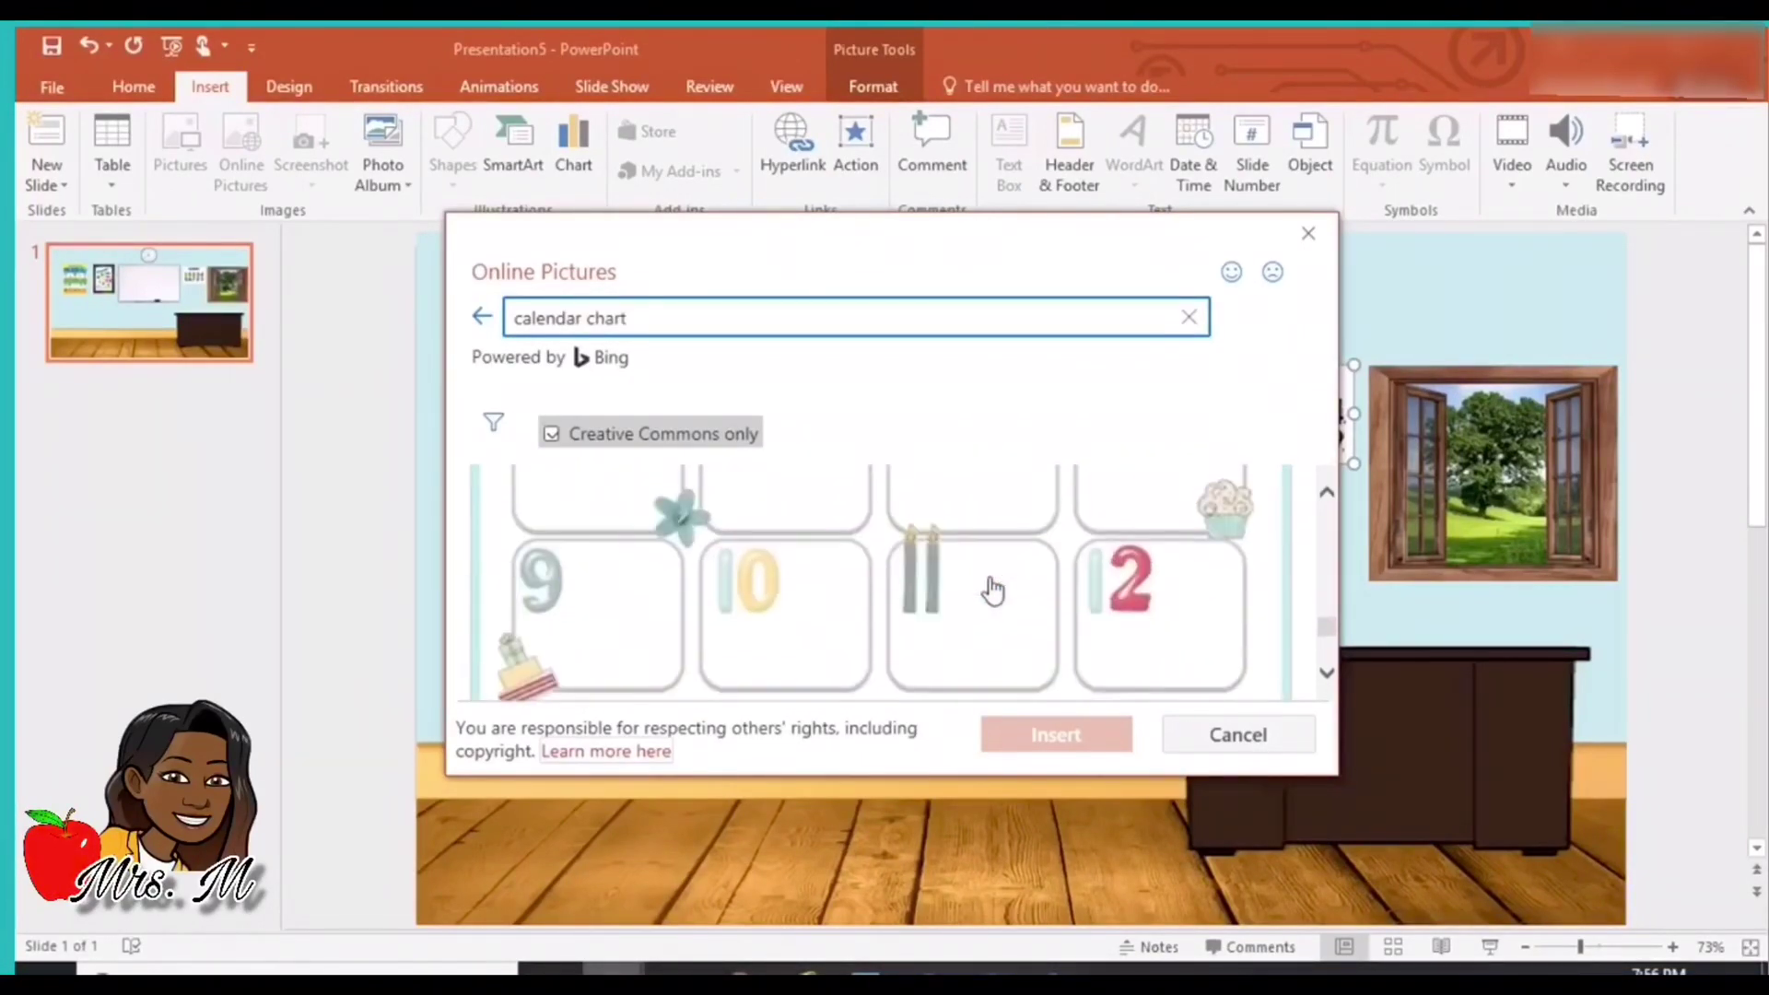
scroll(992, 589, "down", 8)
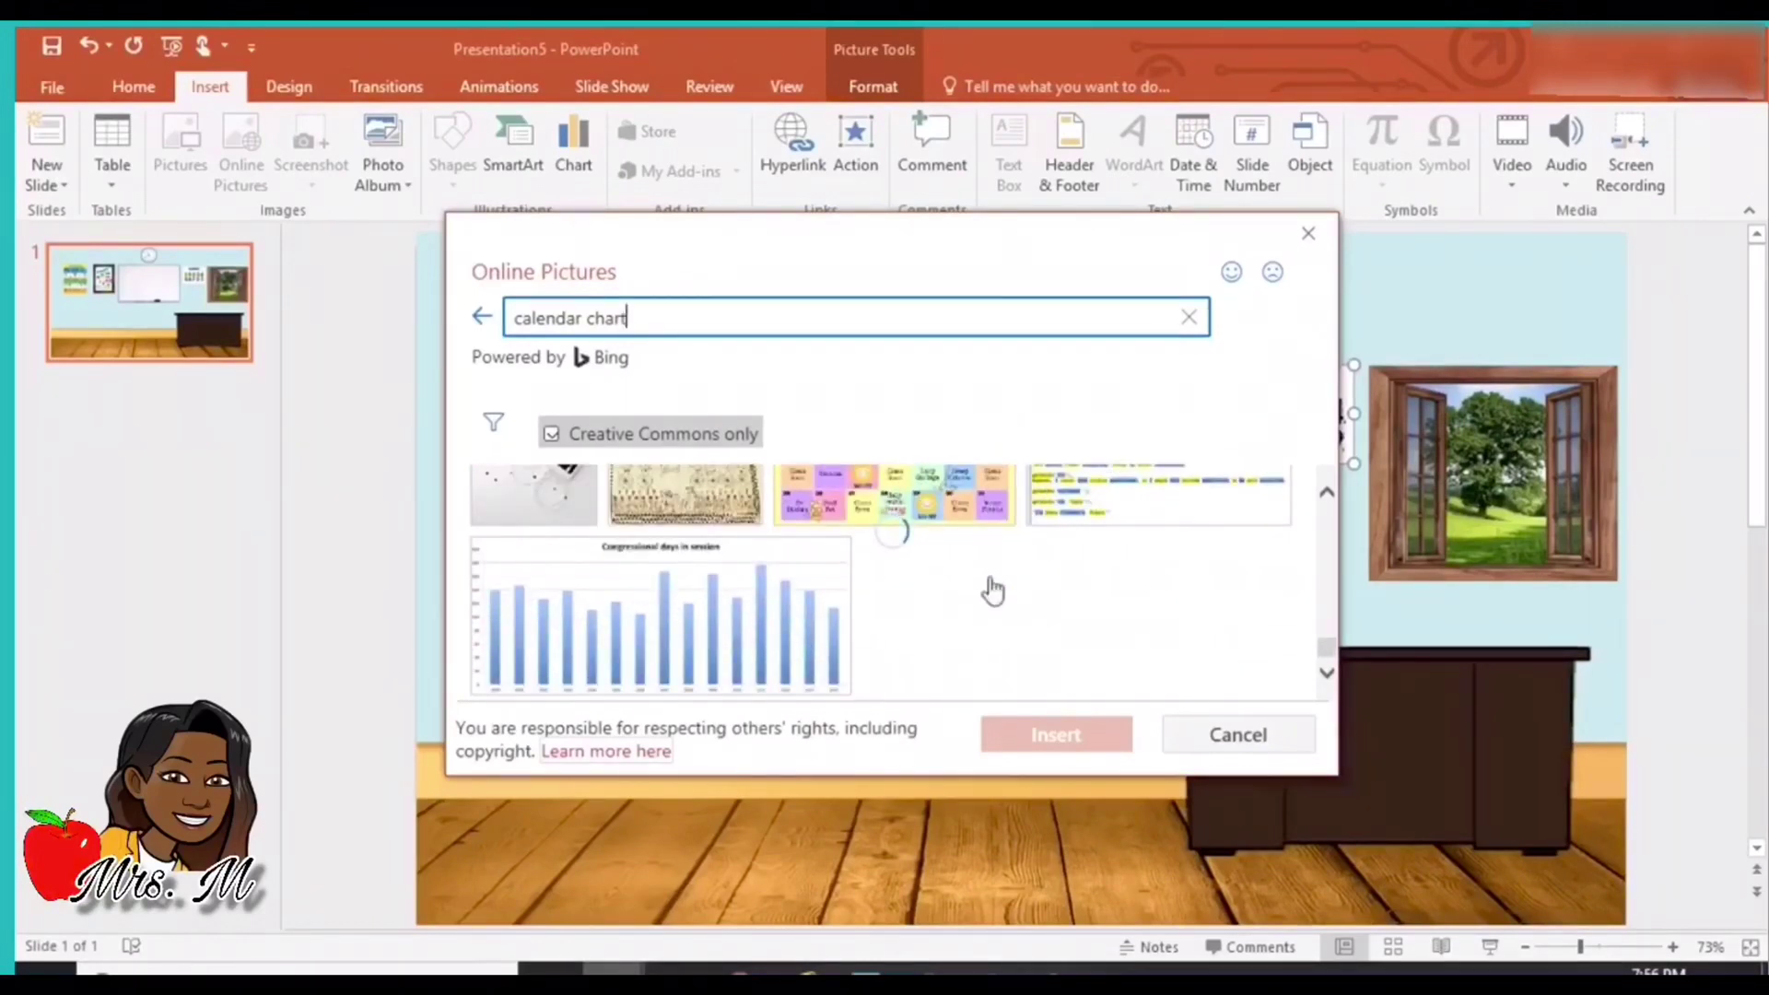
scroll(993, 590, "down", 1)
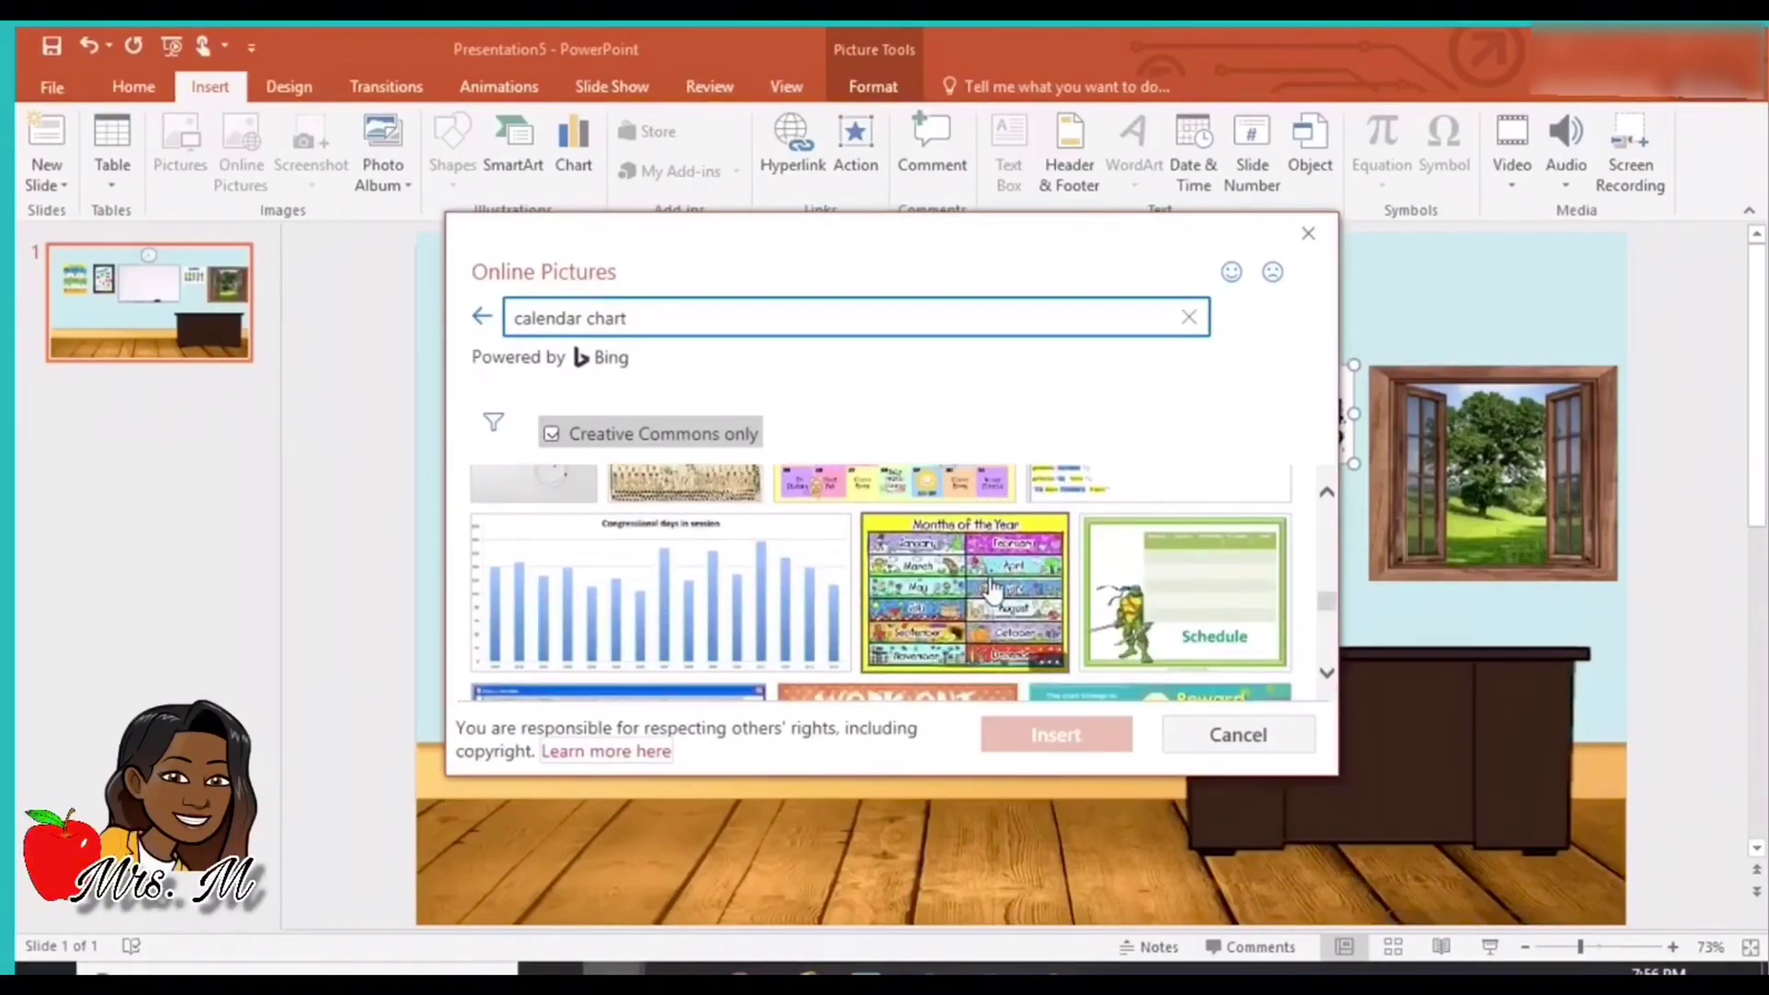
left_click(992, 590)
left_click(1076, 737)
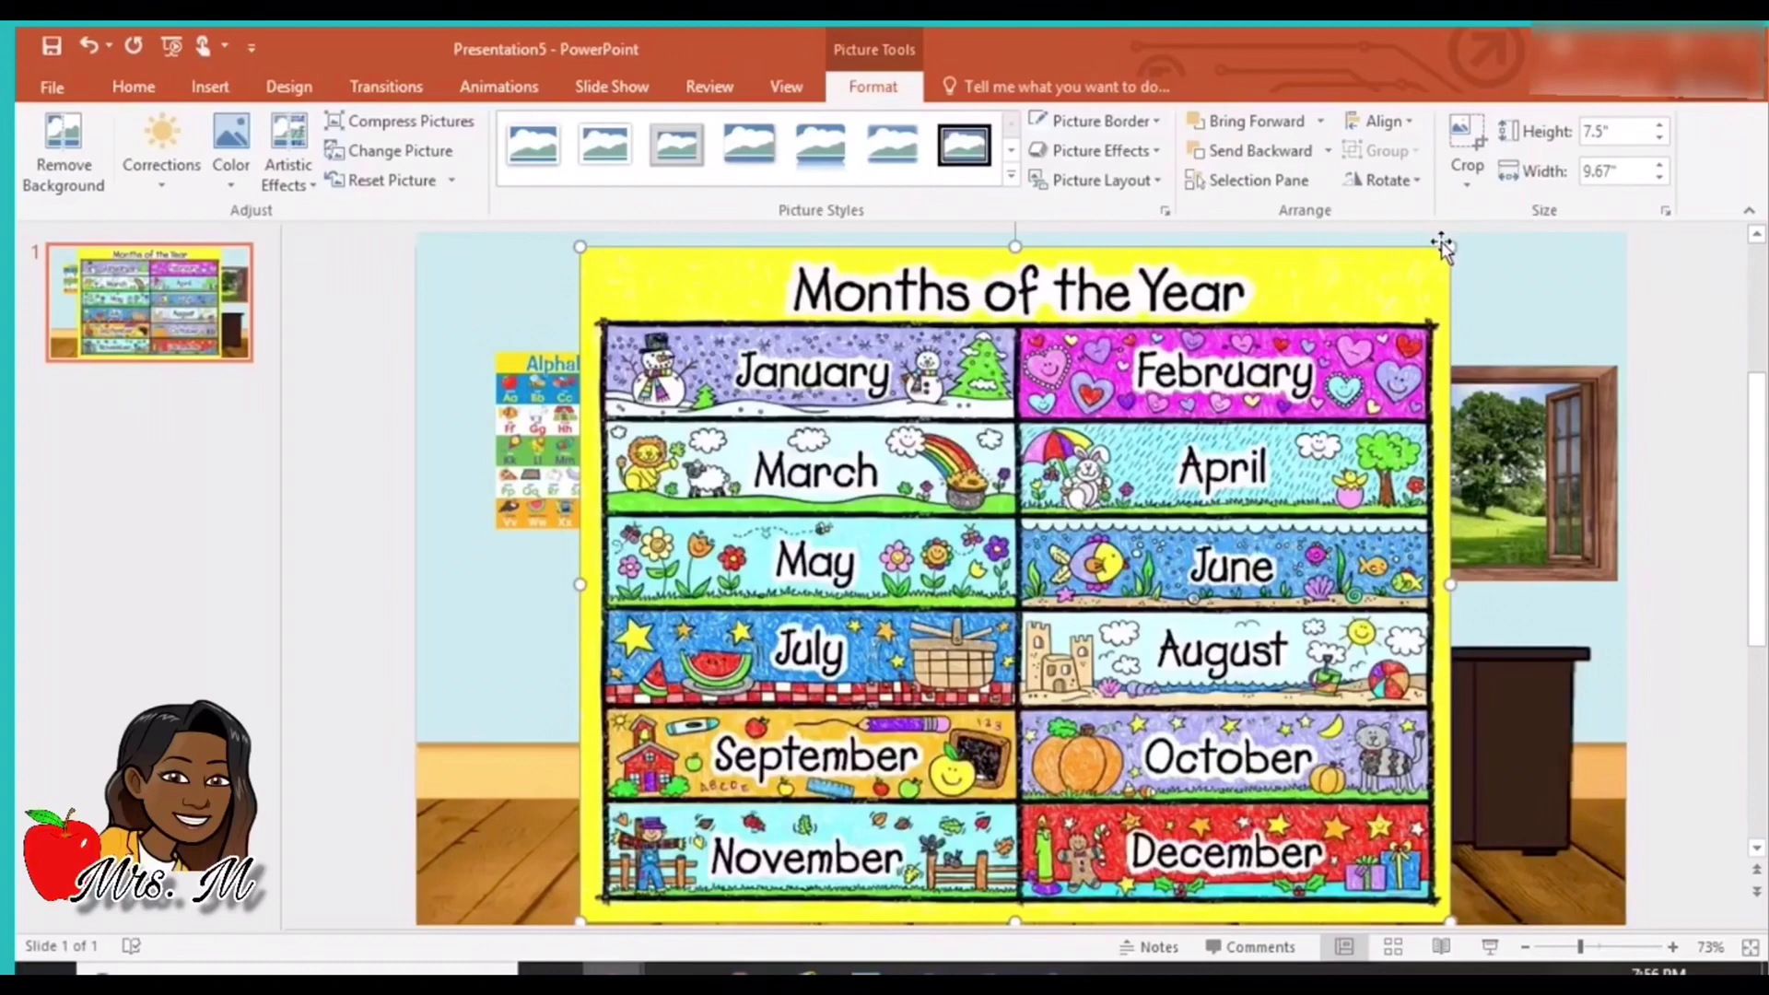
Shrink the Months of the Year chart to 1.74" x 2.24" and centre it below the whiteboard.
left_click_drag(1443, 247, 824, 816)
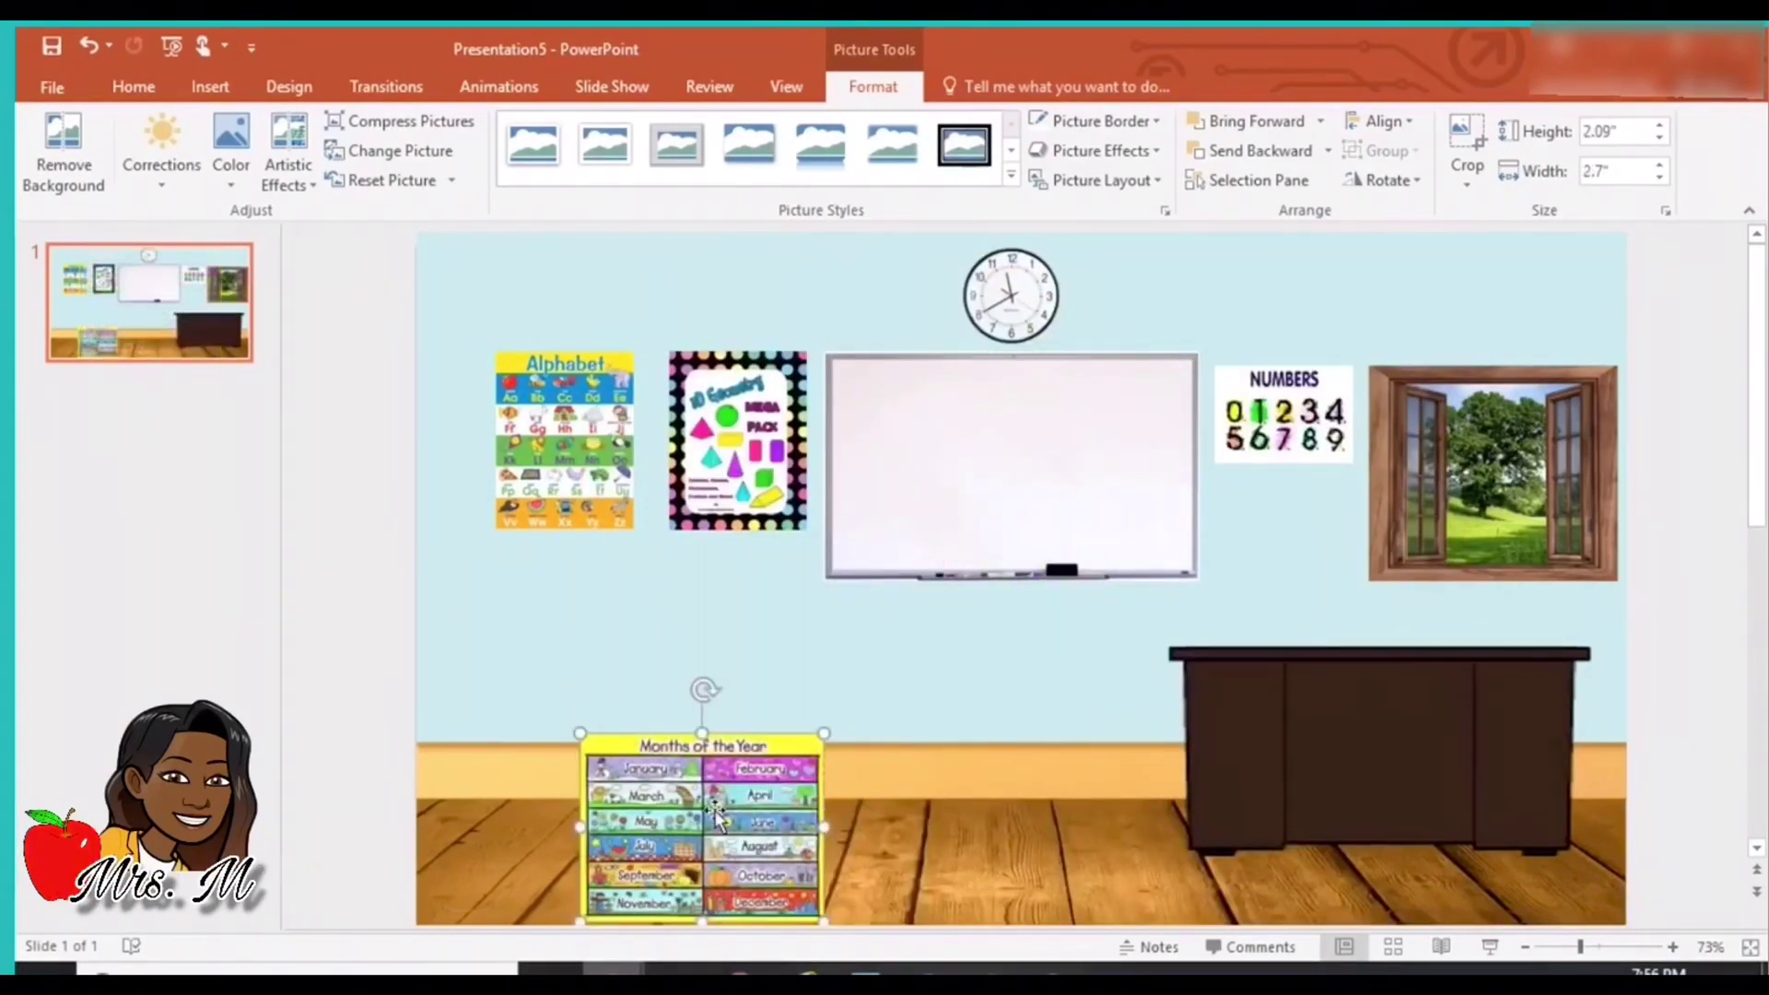
left_click_drag(714, 811, 995, 649)
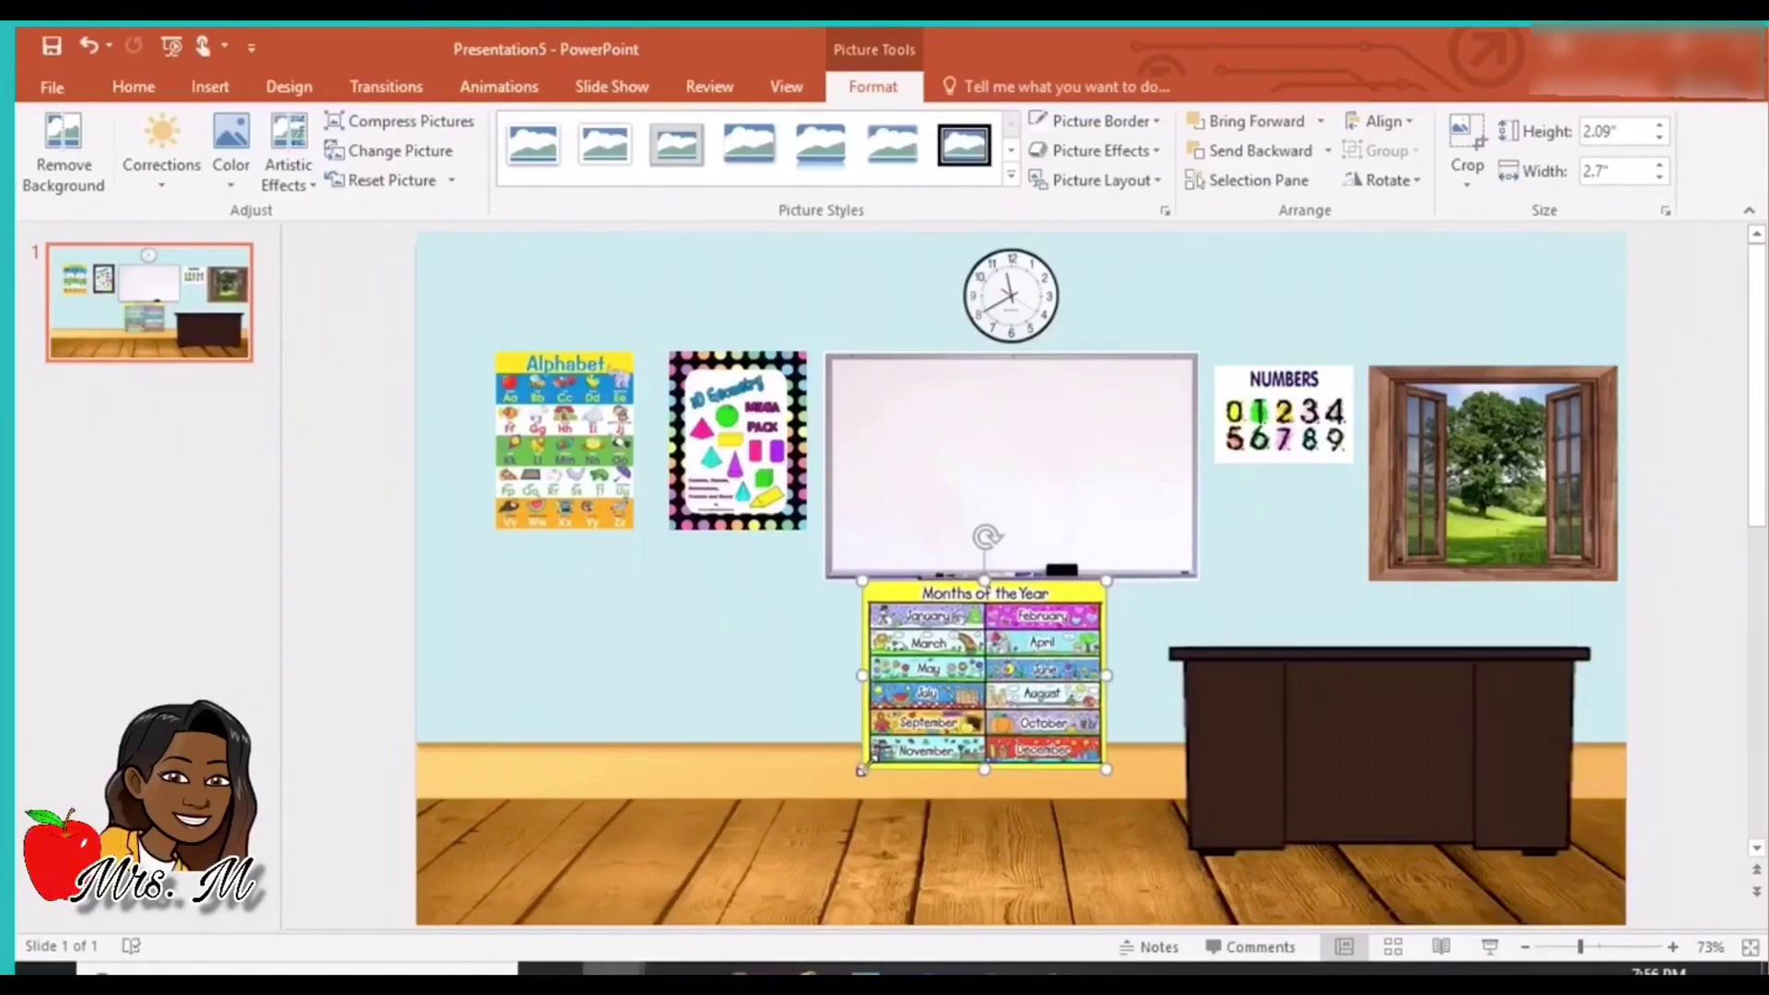
left_click(866, 773)
left_click(866, 772)
left_click_drag(863, 770, 904, 737)
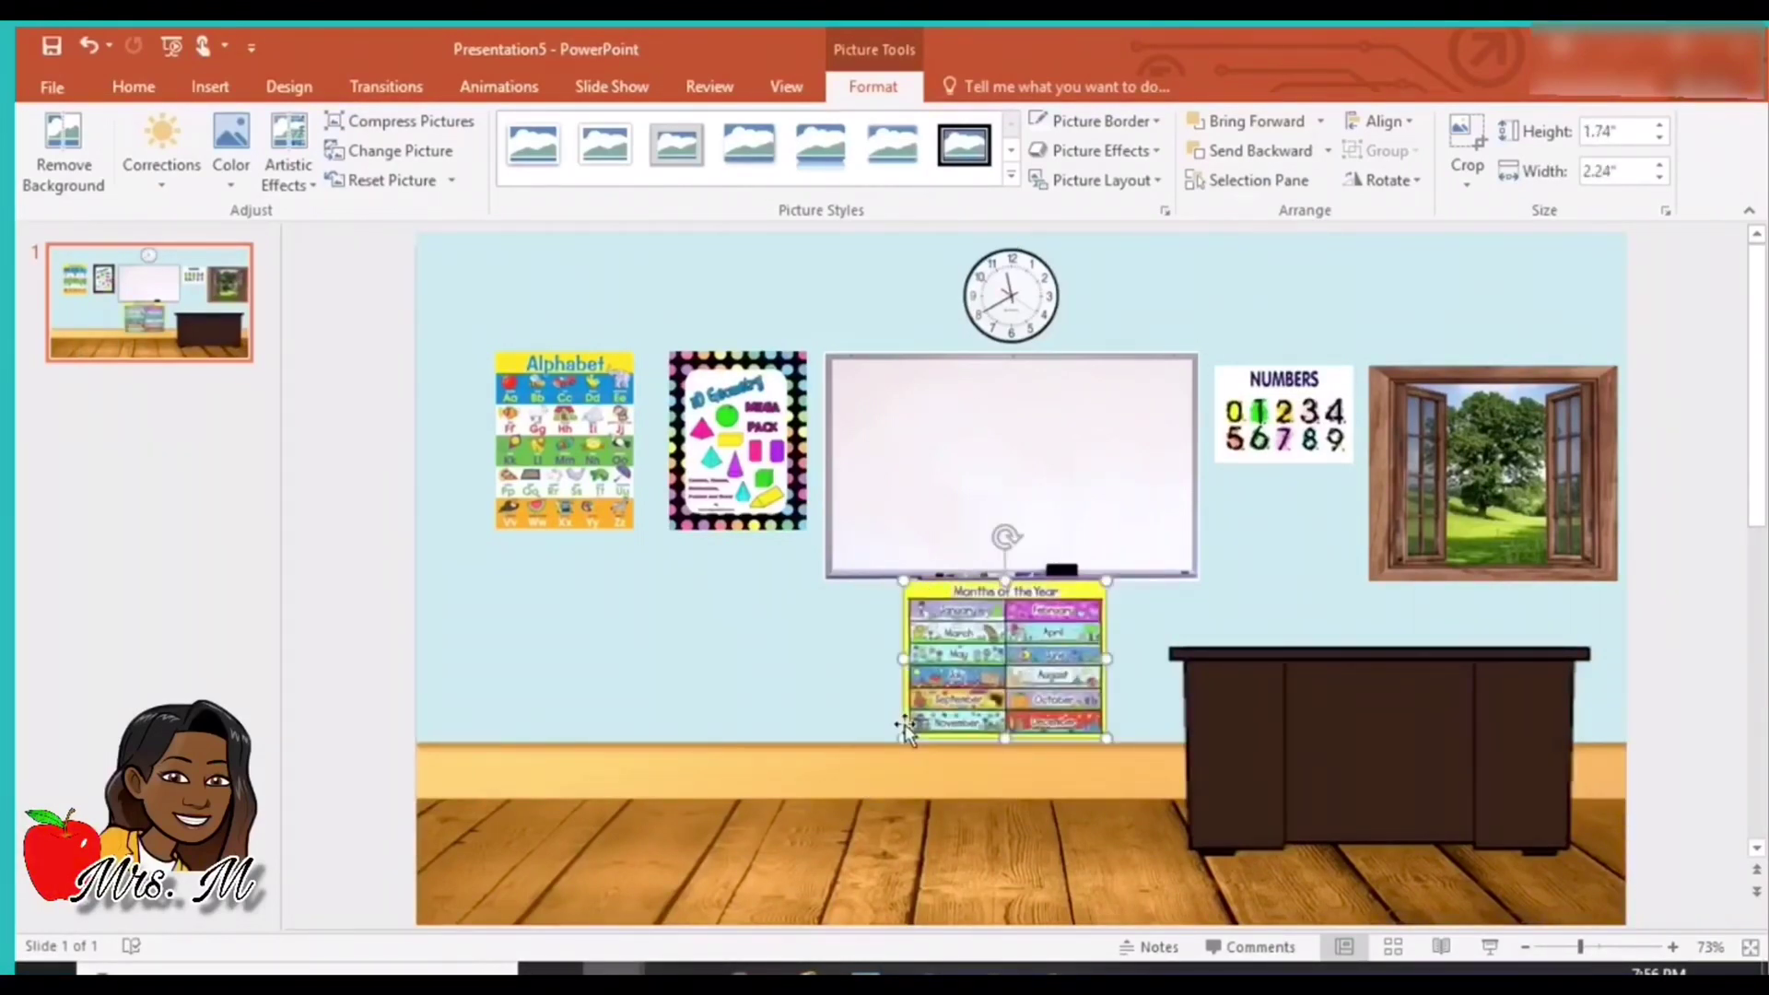
left_click_drag(1026, 642, 902, 645)
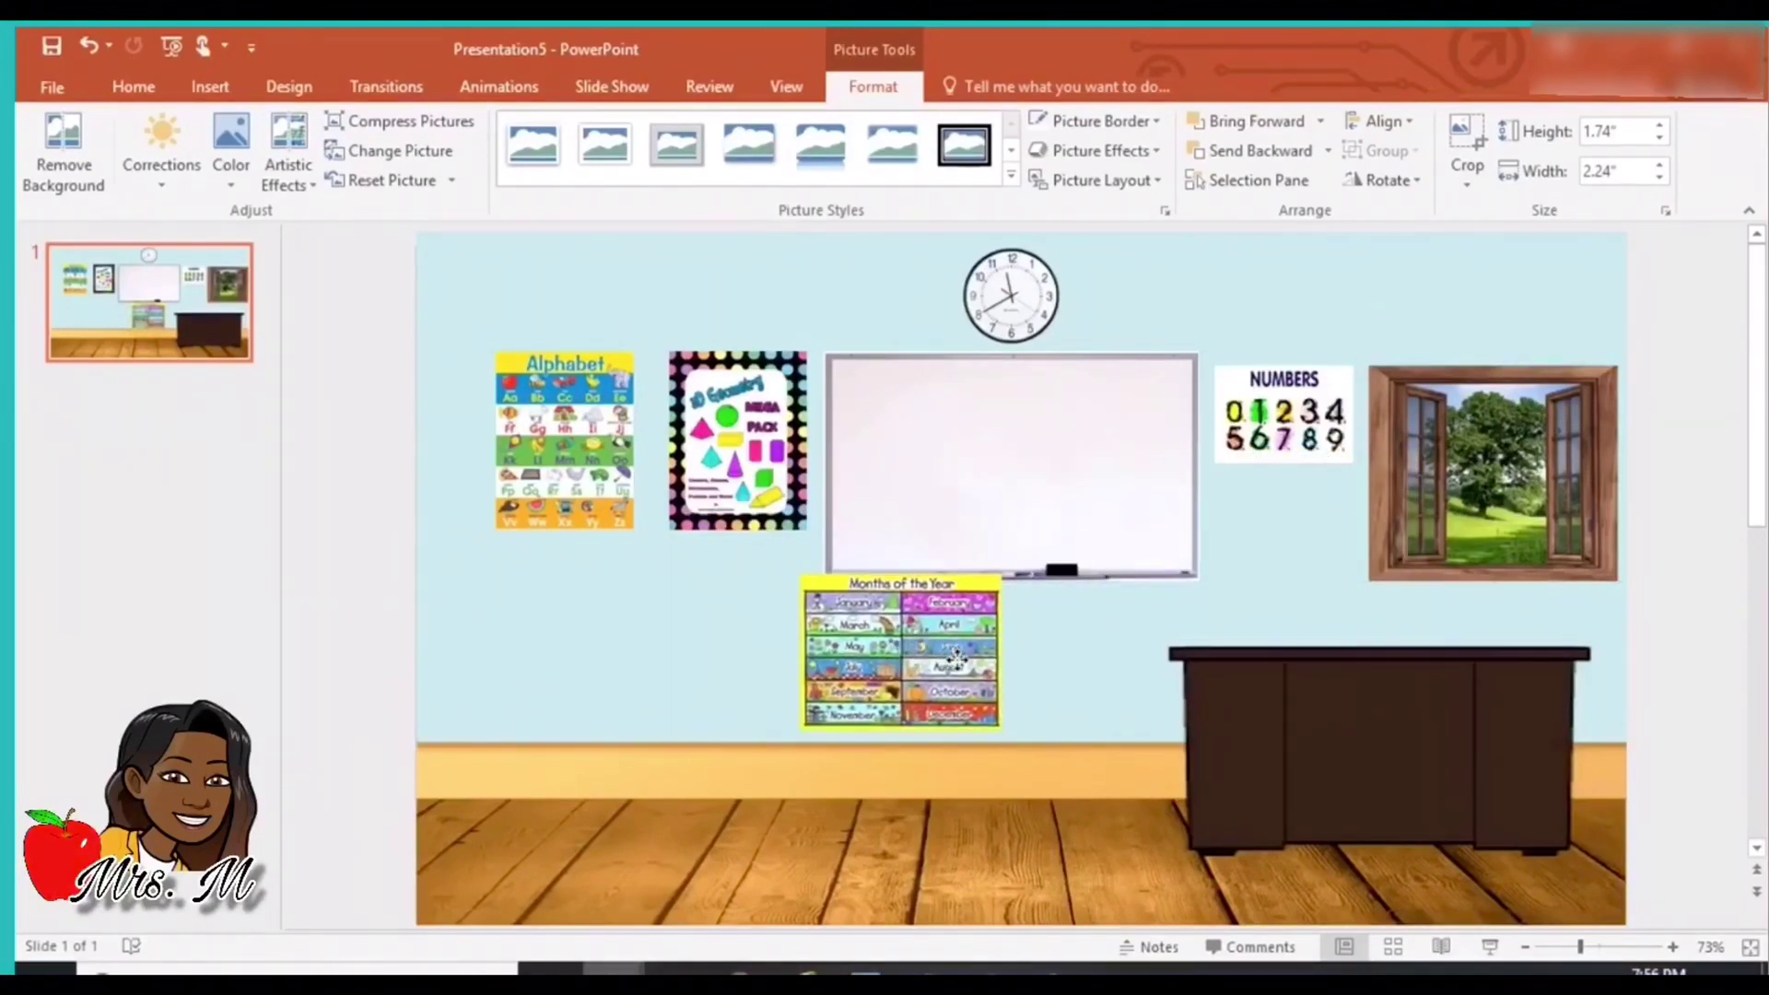
left_click_drag(1007, 661, 951, 658)
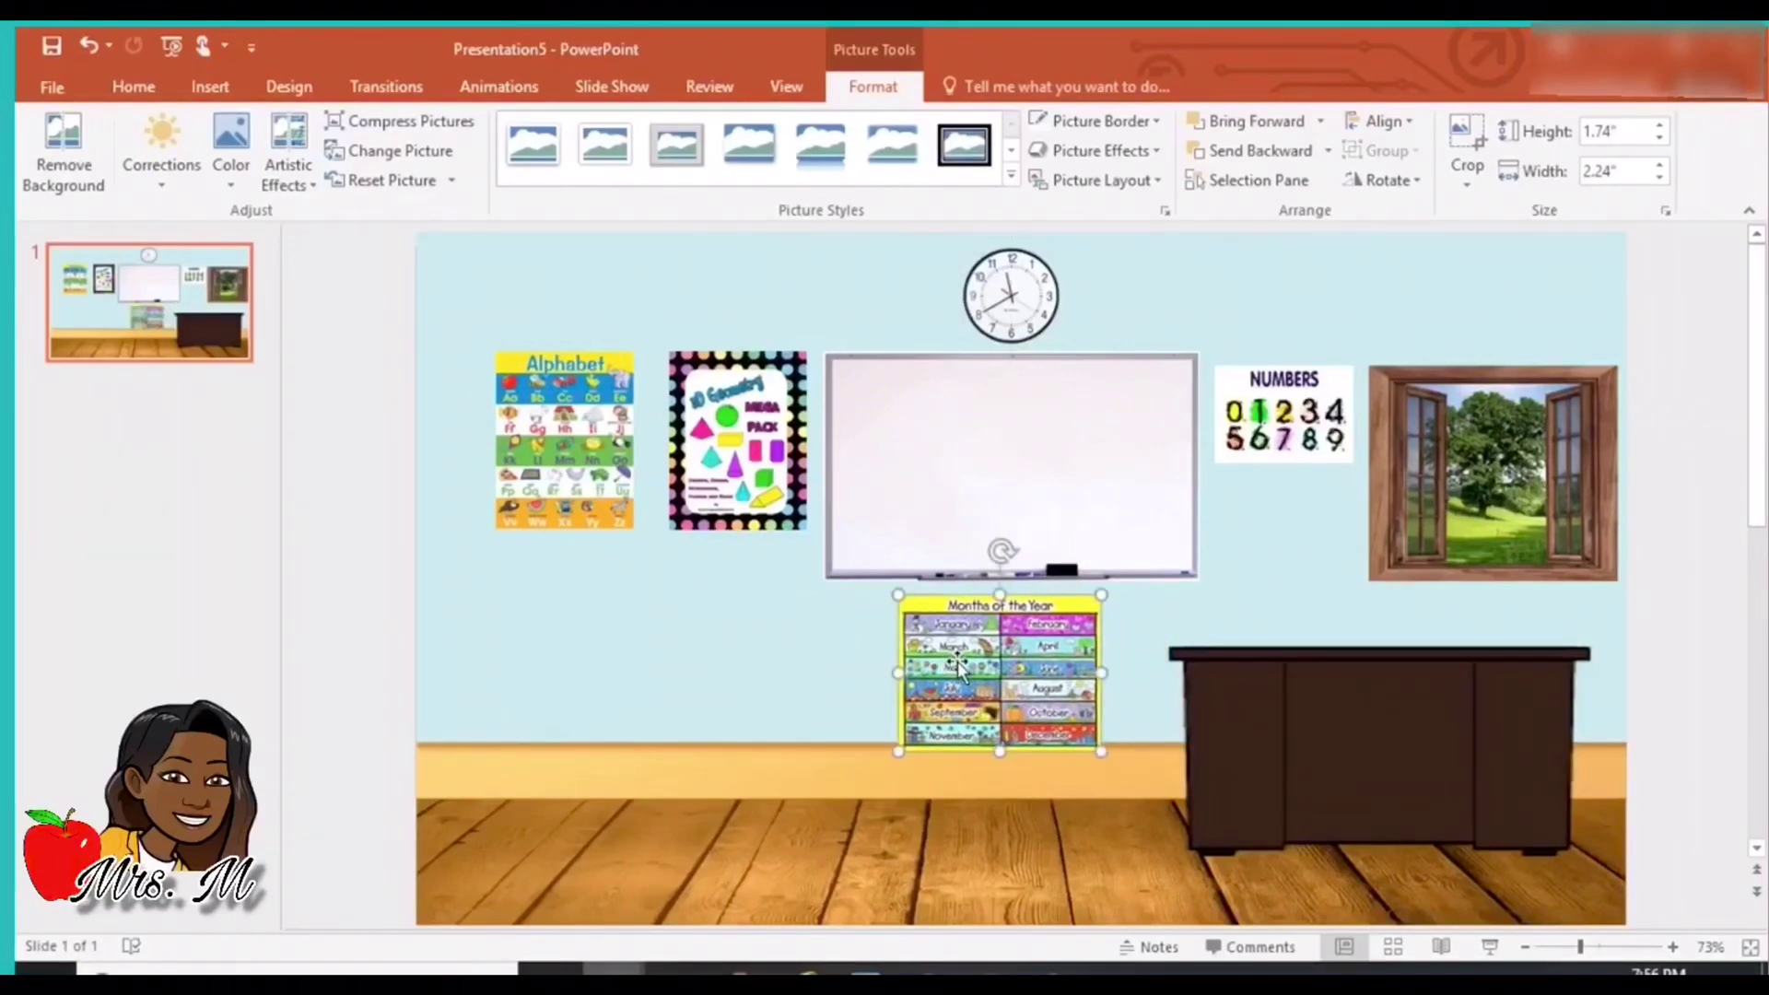
left_click(232, 85)
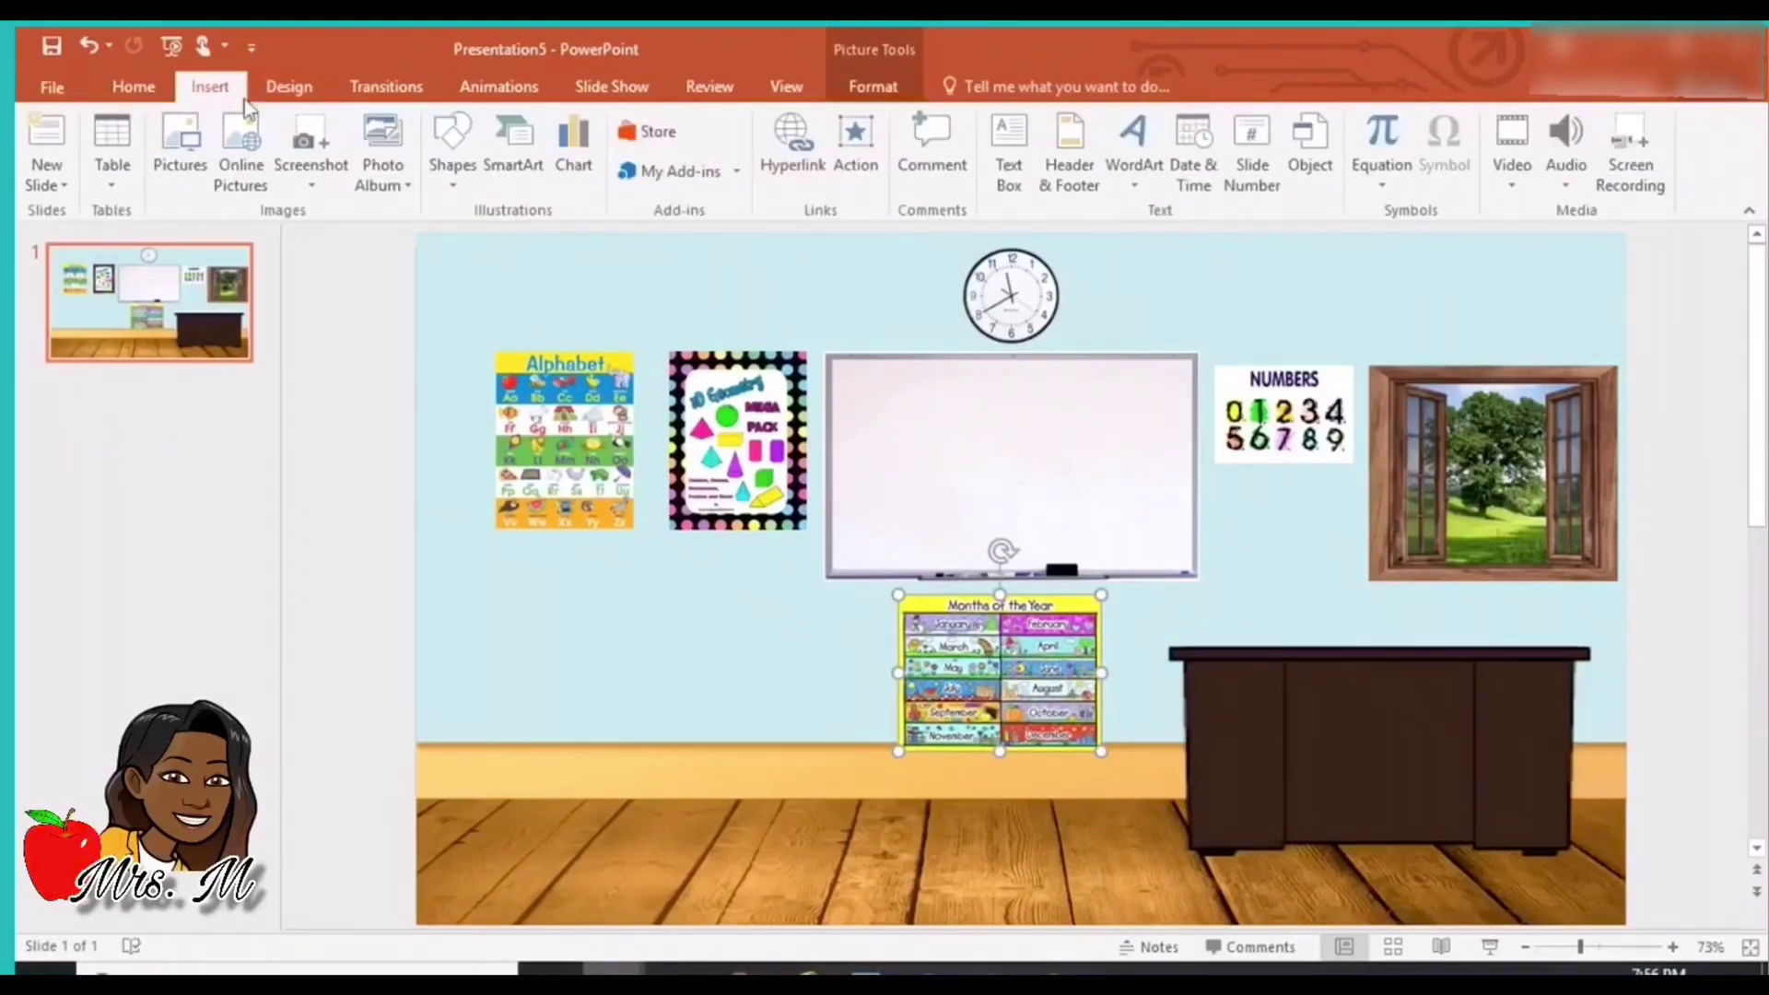
Search Online Pictures for 'weather chart'.
left_click(213, 134)
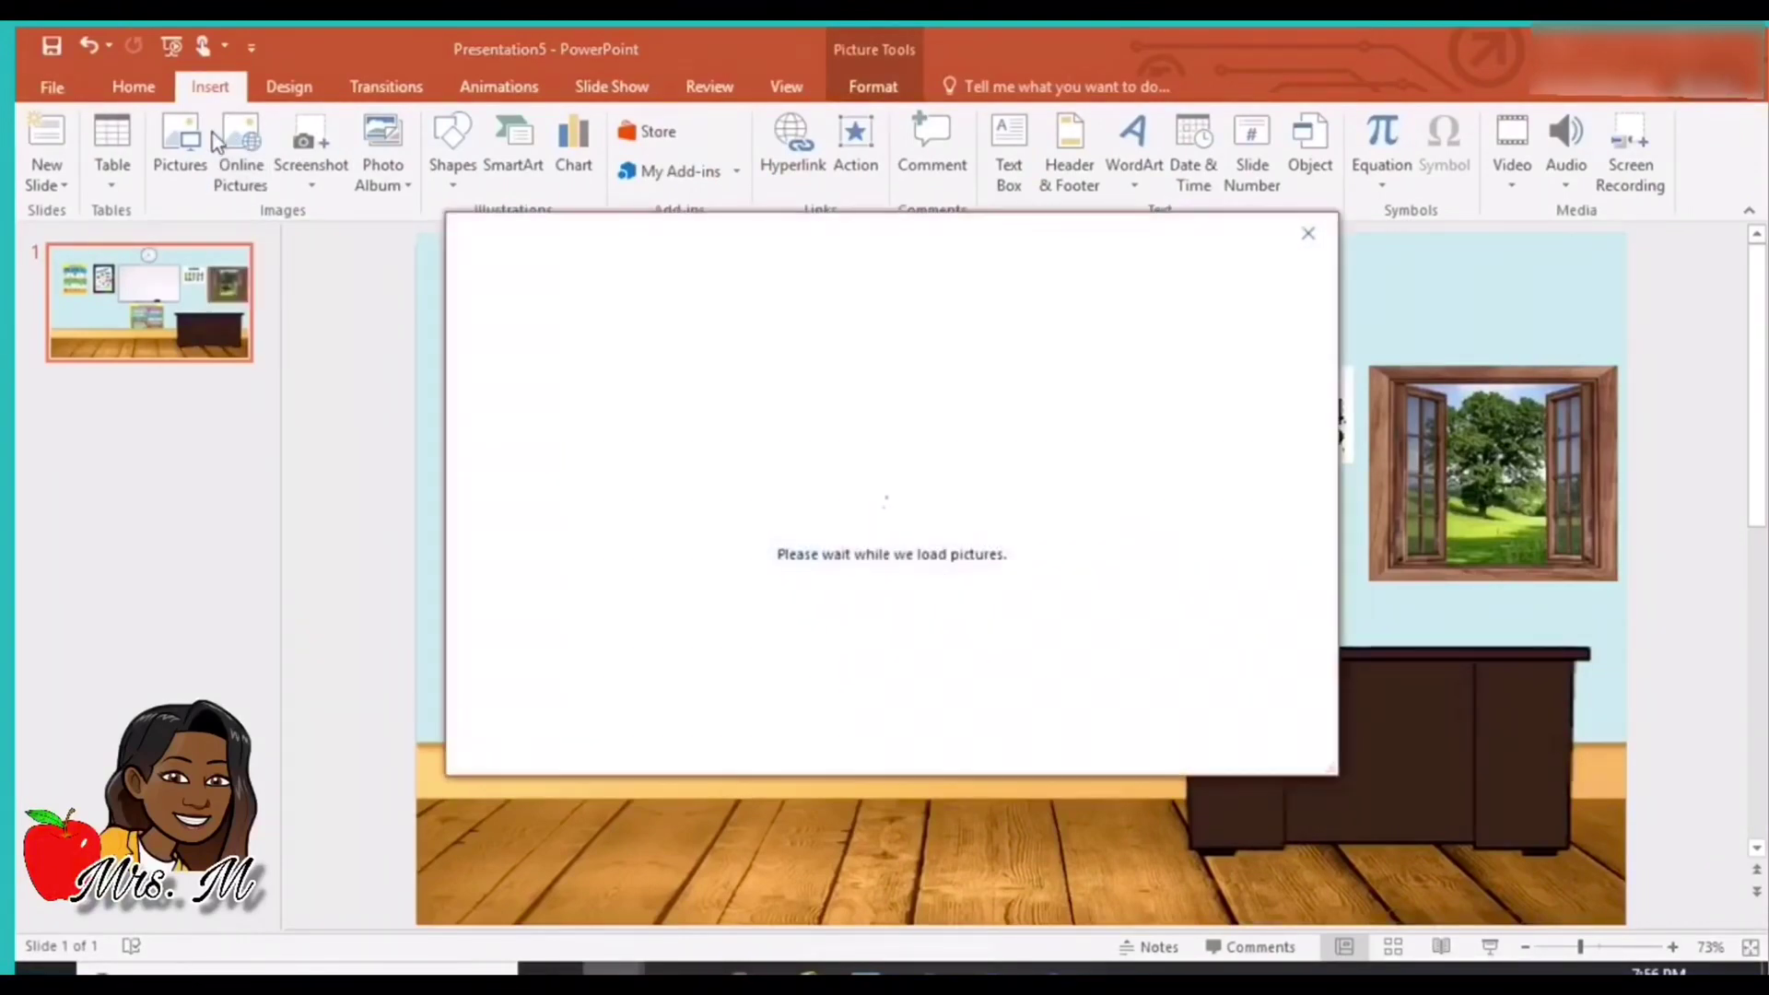
left_click(1035, 359)
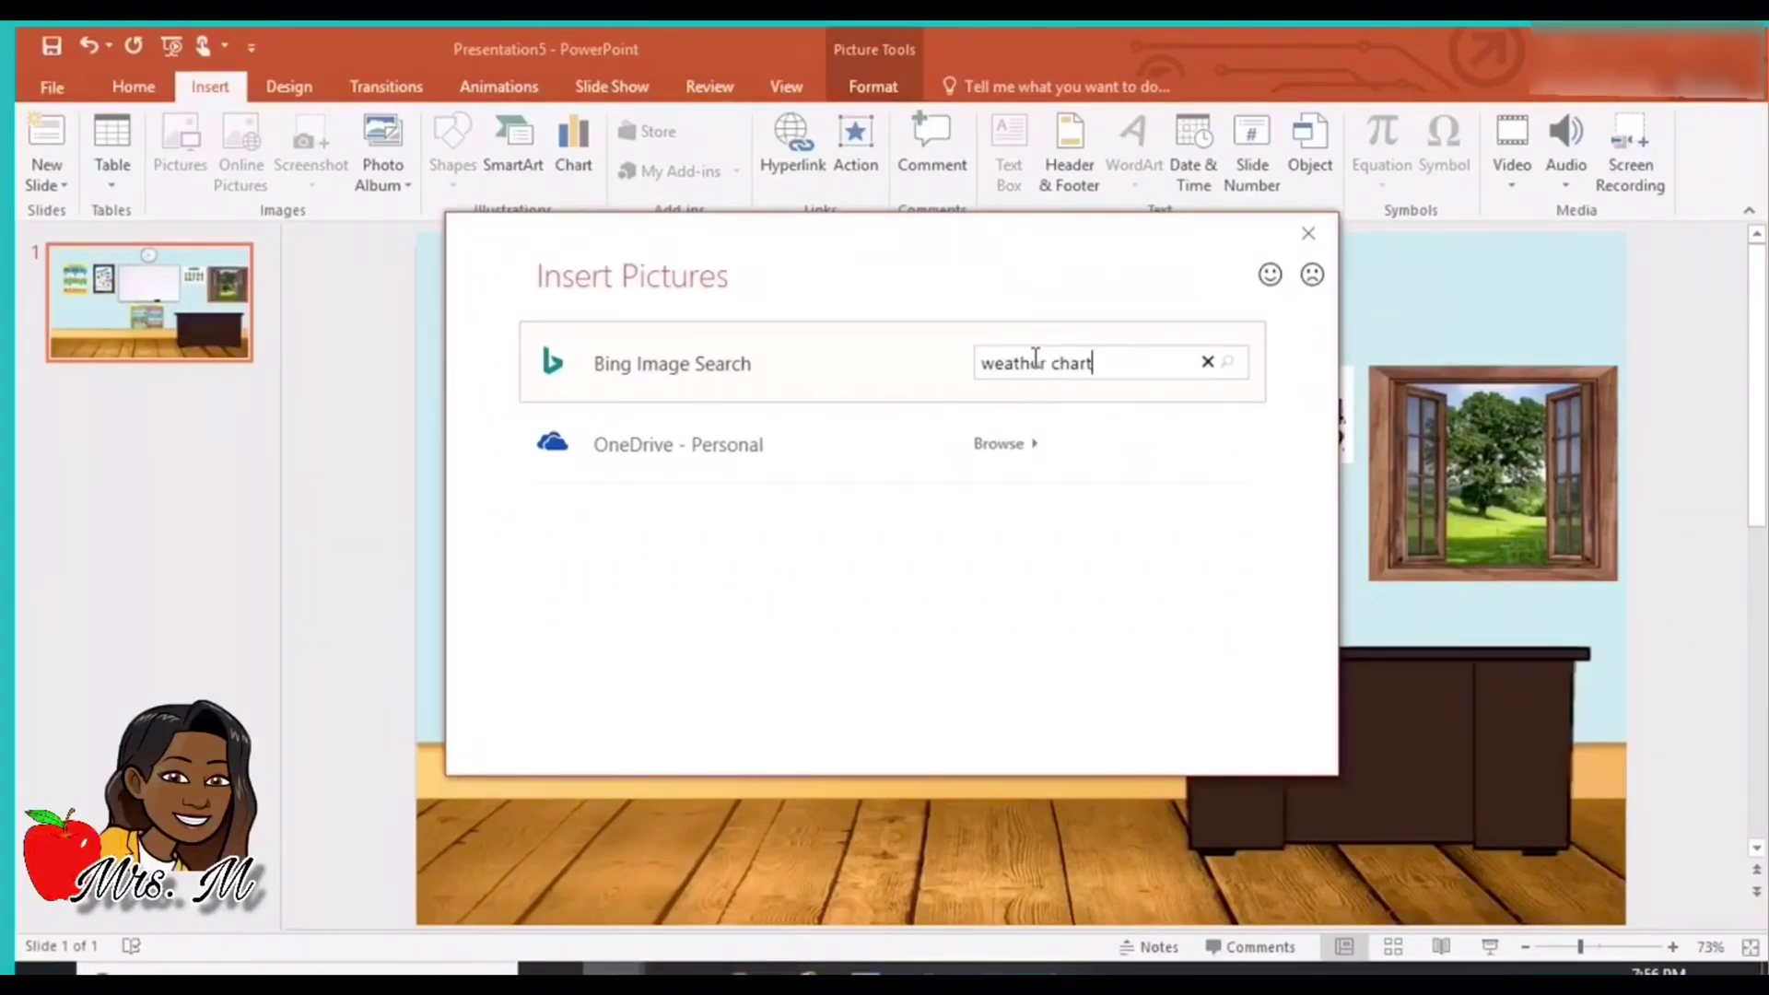
key("Return")
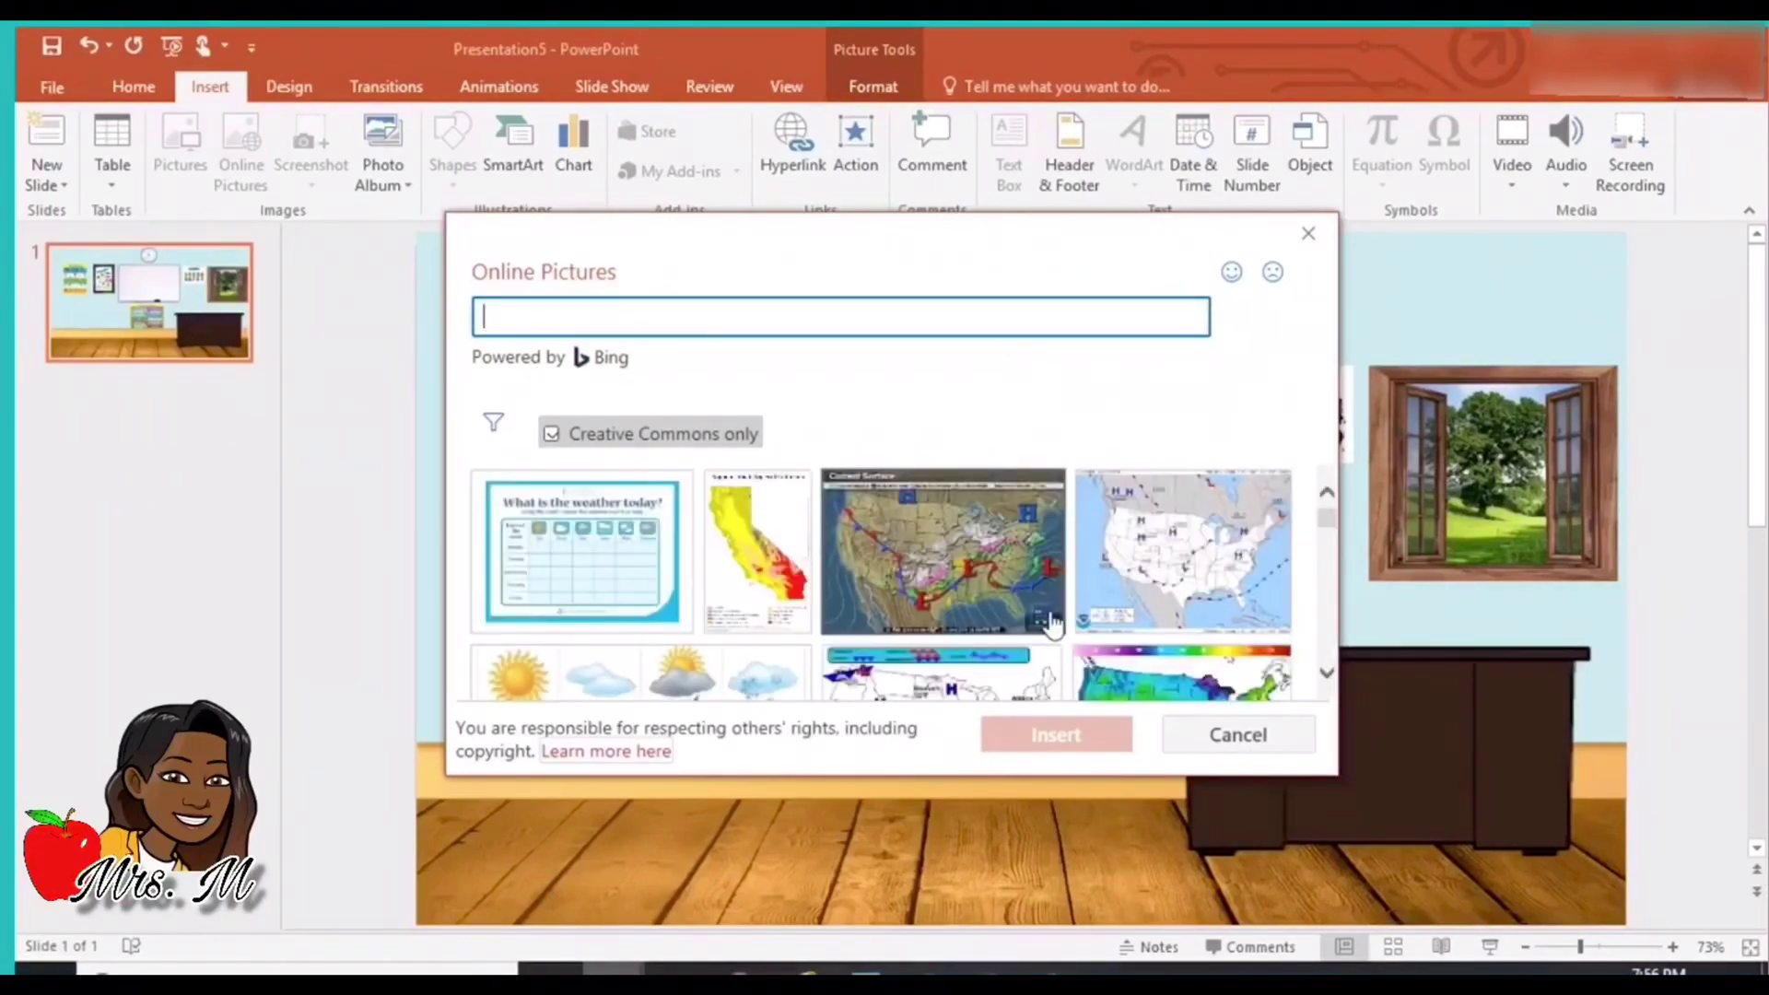
scroll(977, 597, "down", 3)
scroll(976, 597, "down", 5)
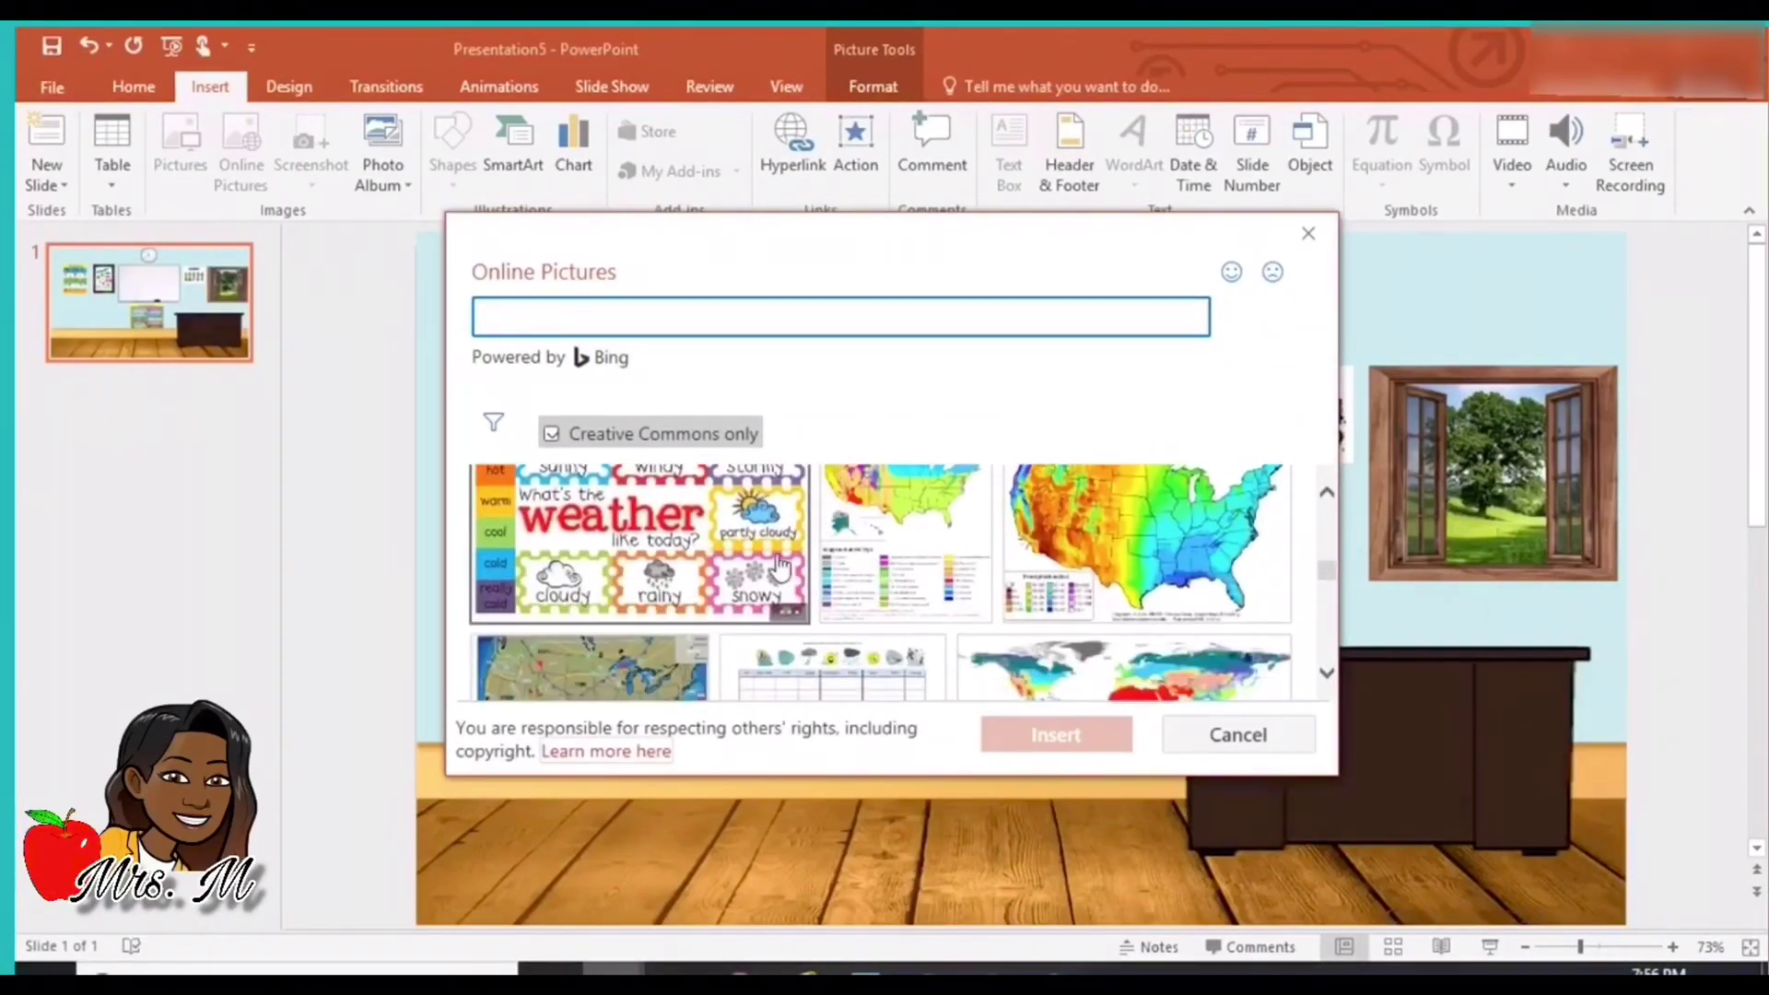
Insert the What's the weather poster, sized 0.99" x 1.63", below the NUMBERS poster.
left_click(774, 564)
left_click(1100, 737)
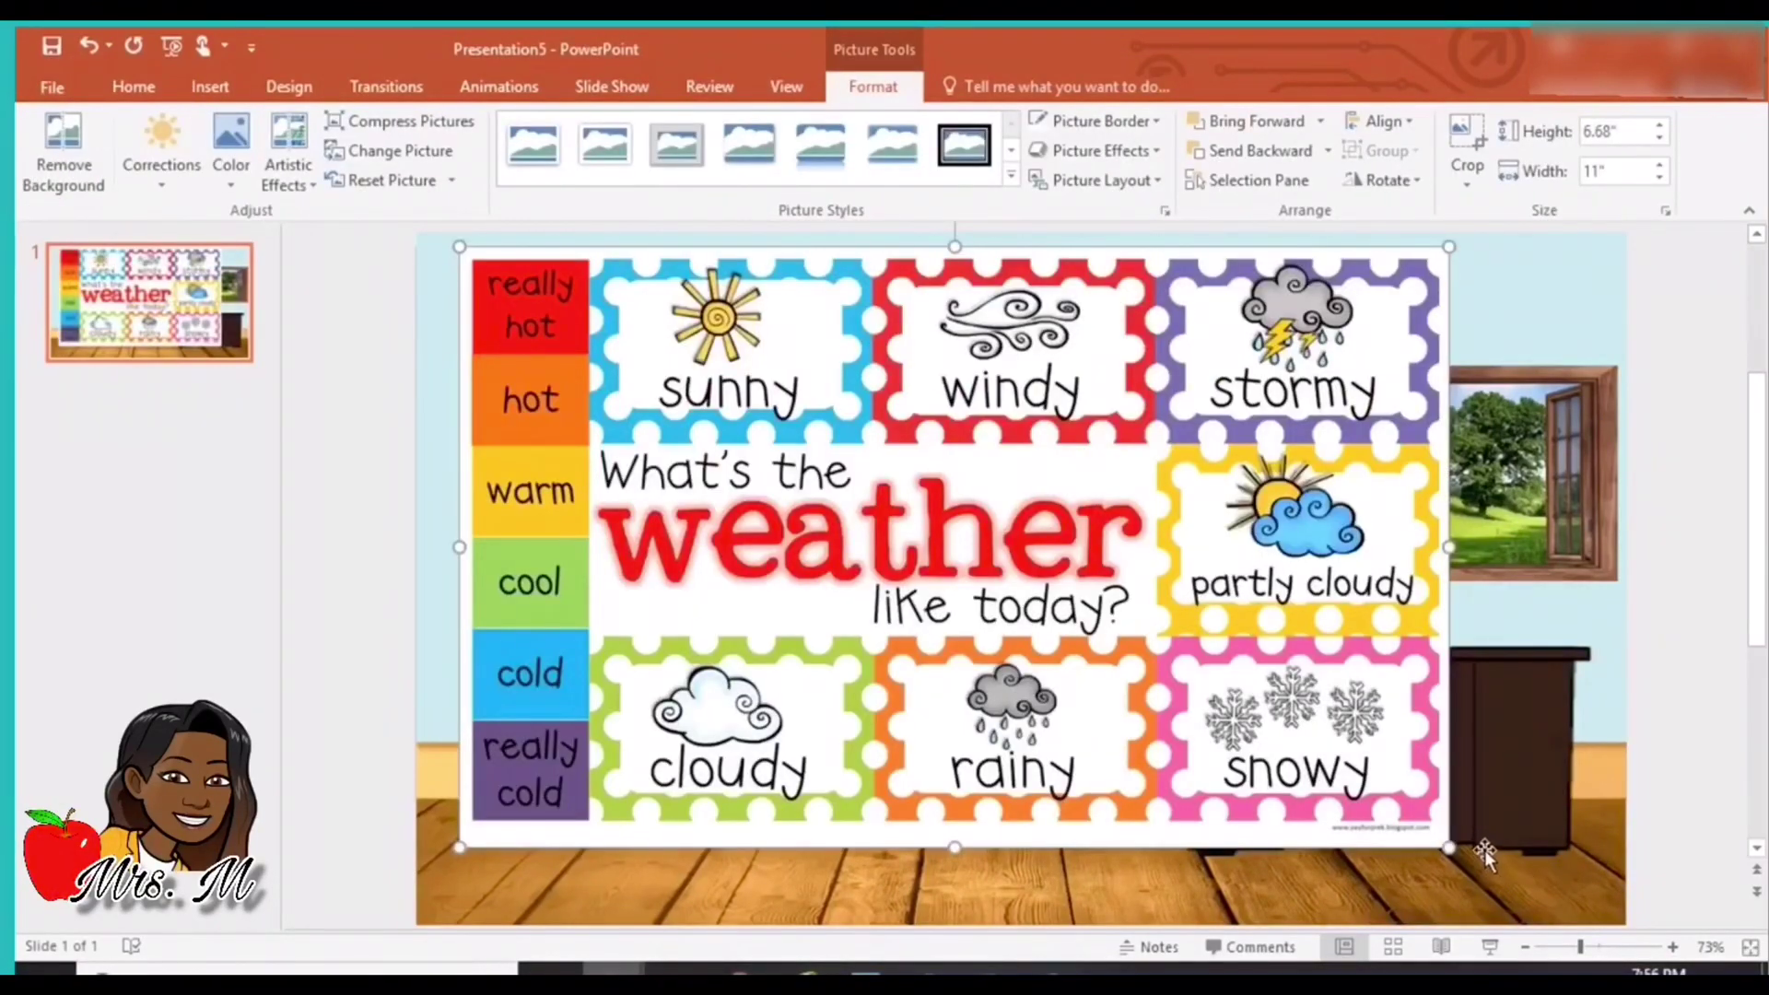
left_click_drag(1443, 845, 610, 339)
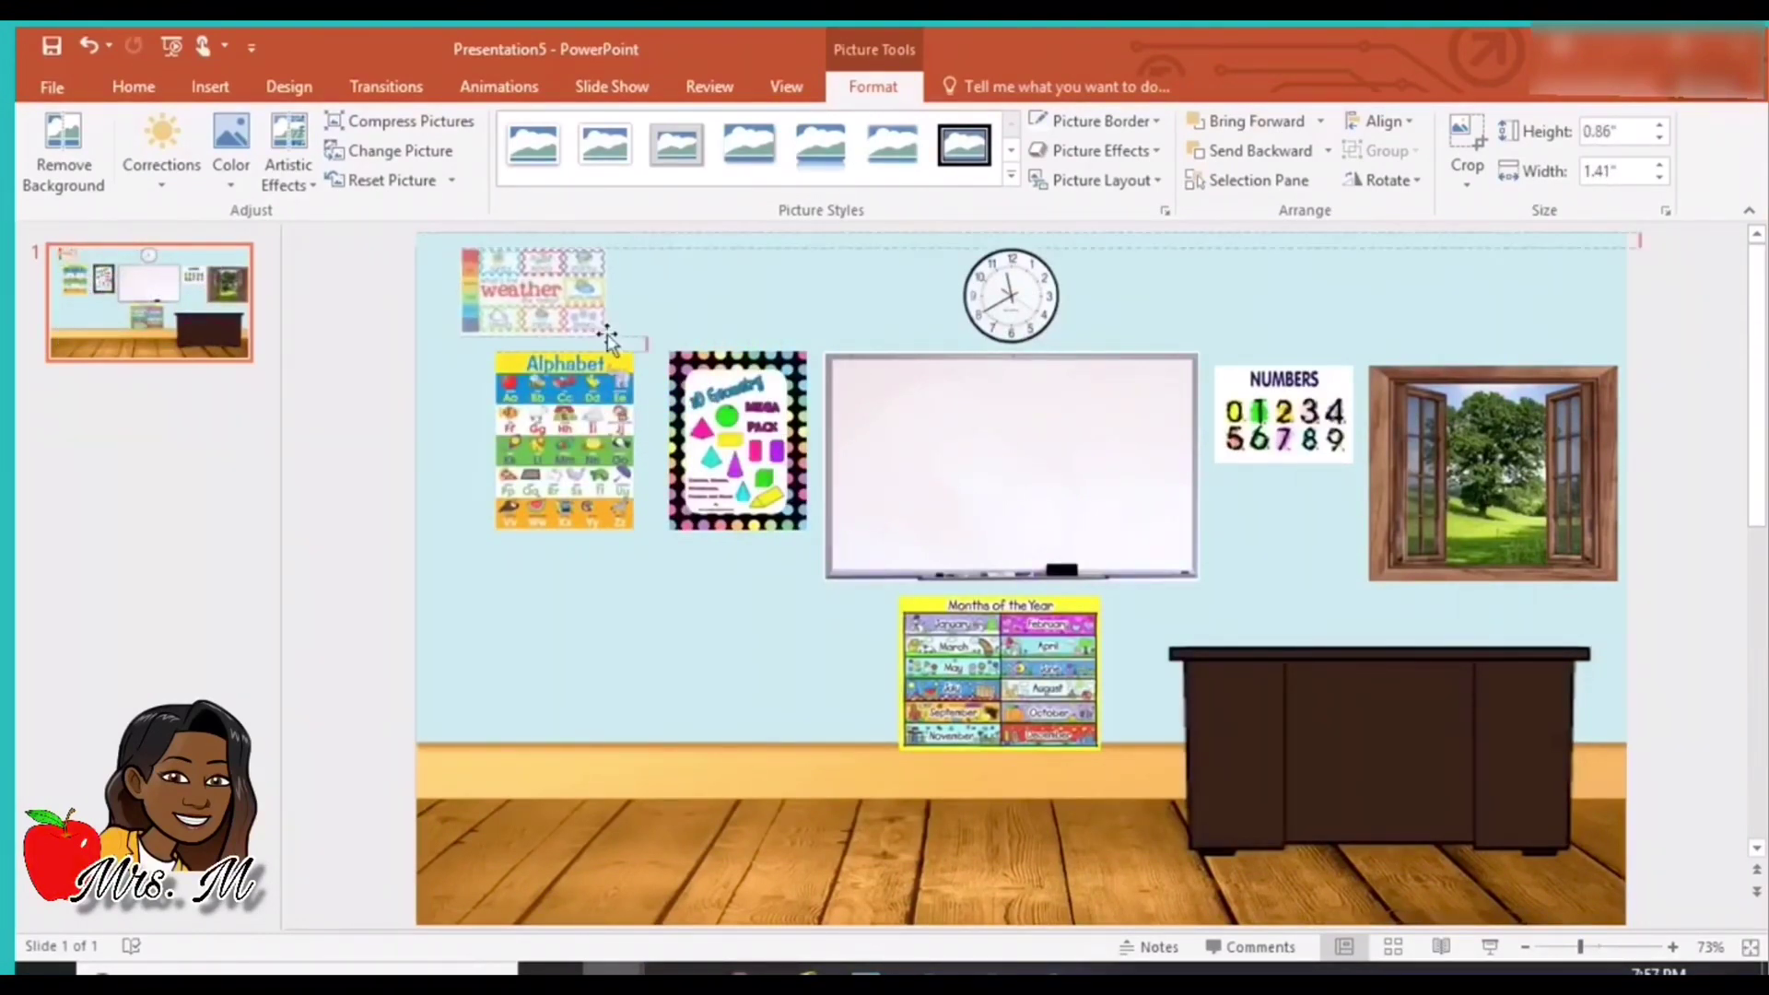
left_click_drag(533, 286, 1289, 509)
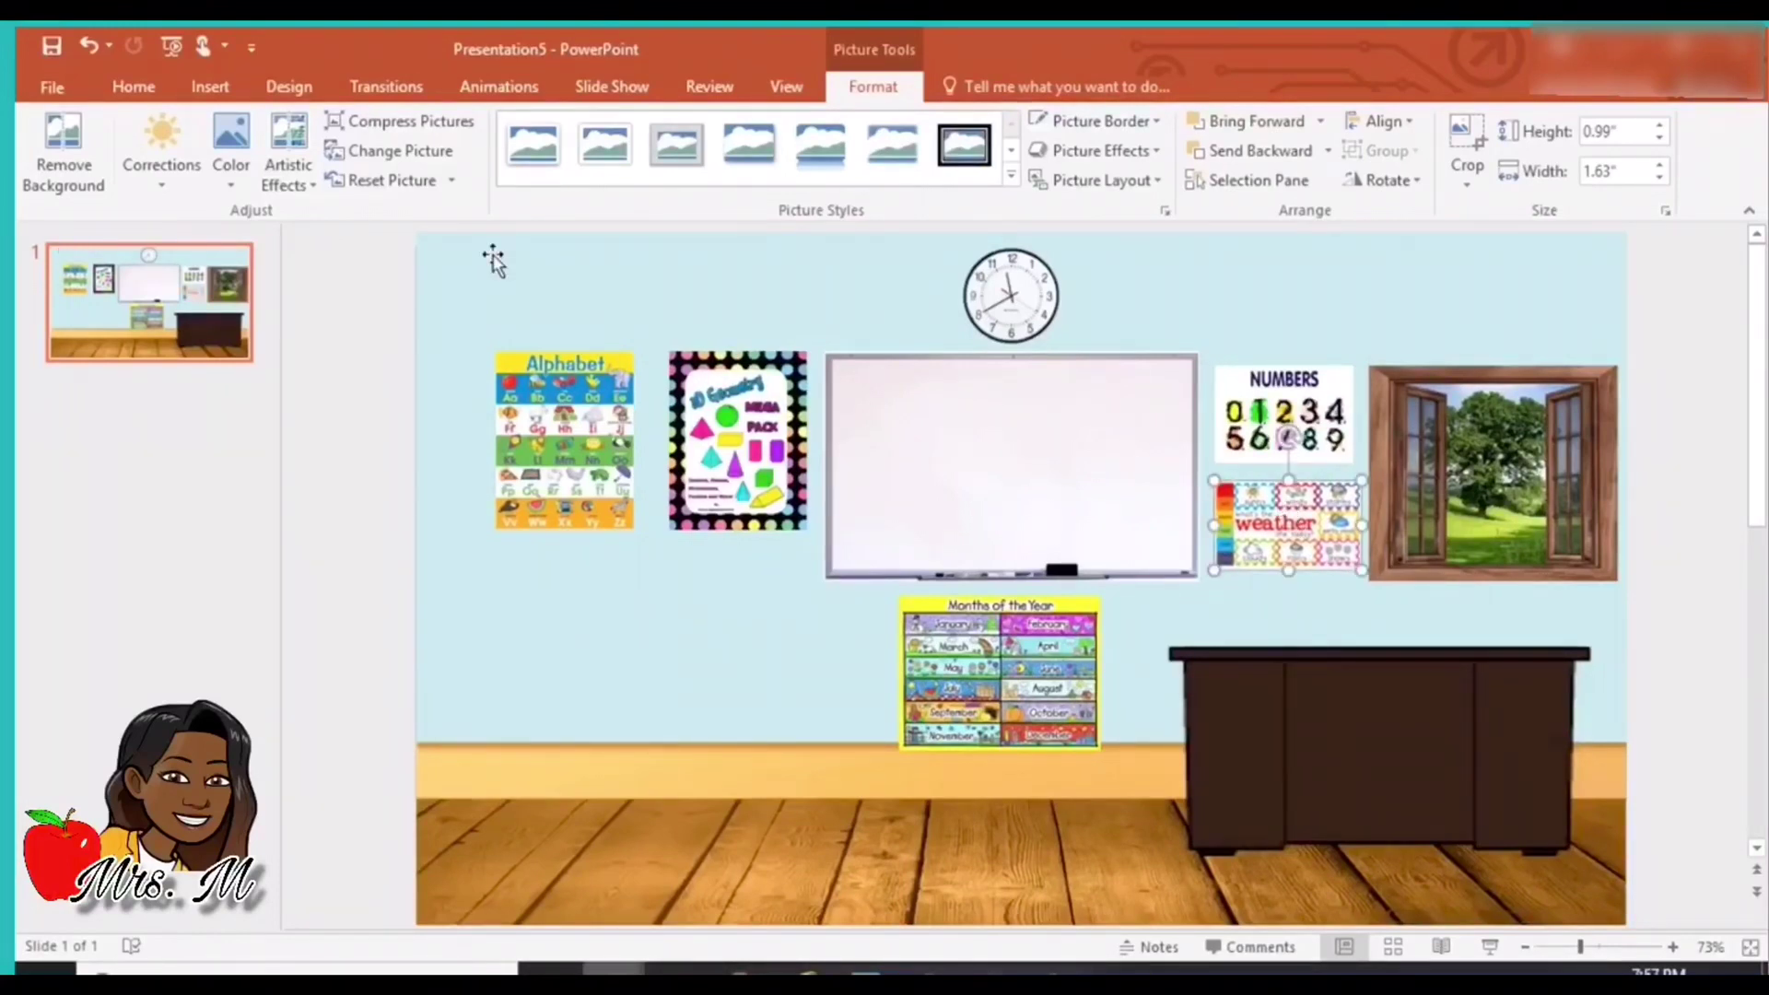
Search Online Pictures for 'art easel png'.
left_click(210, 86)
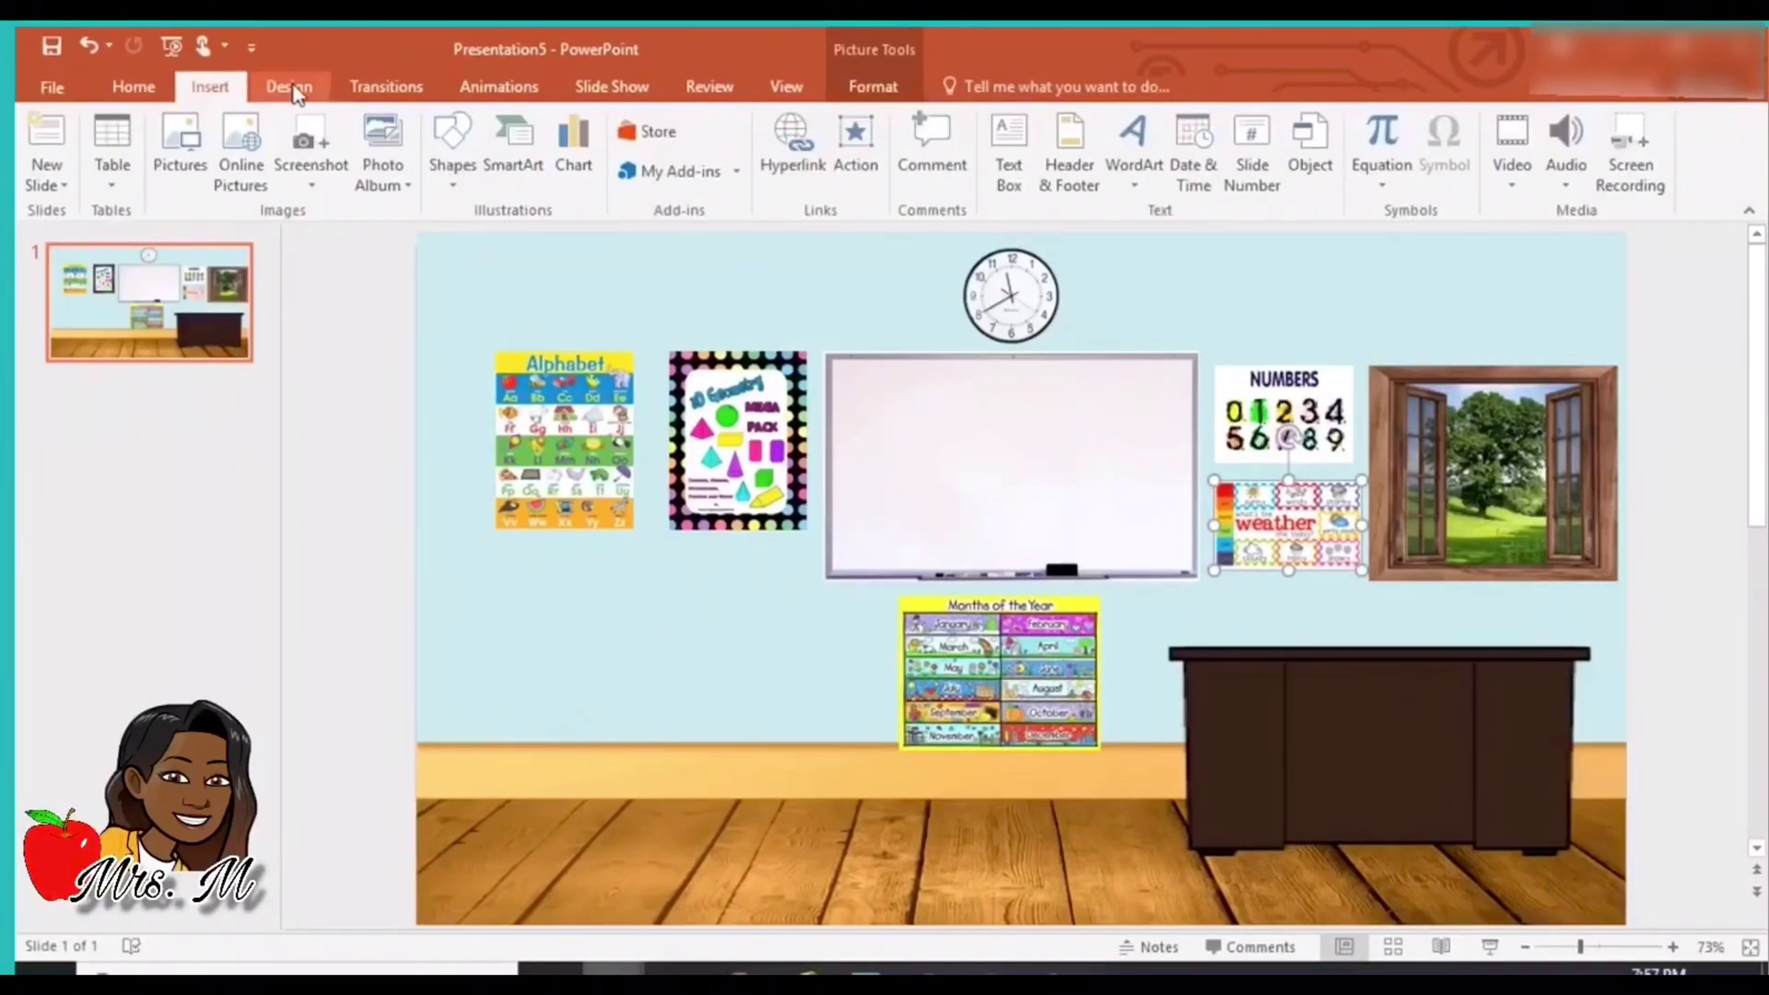
left_click(240, 152)
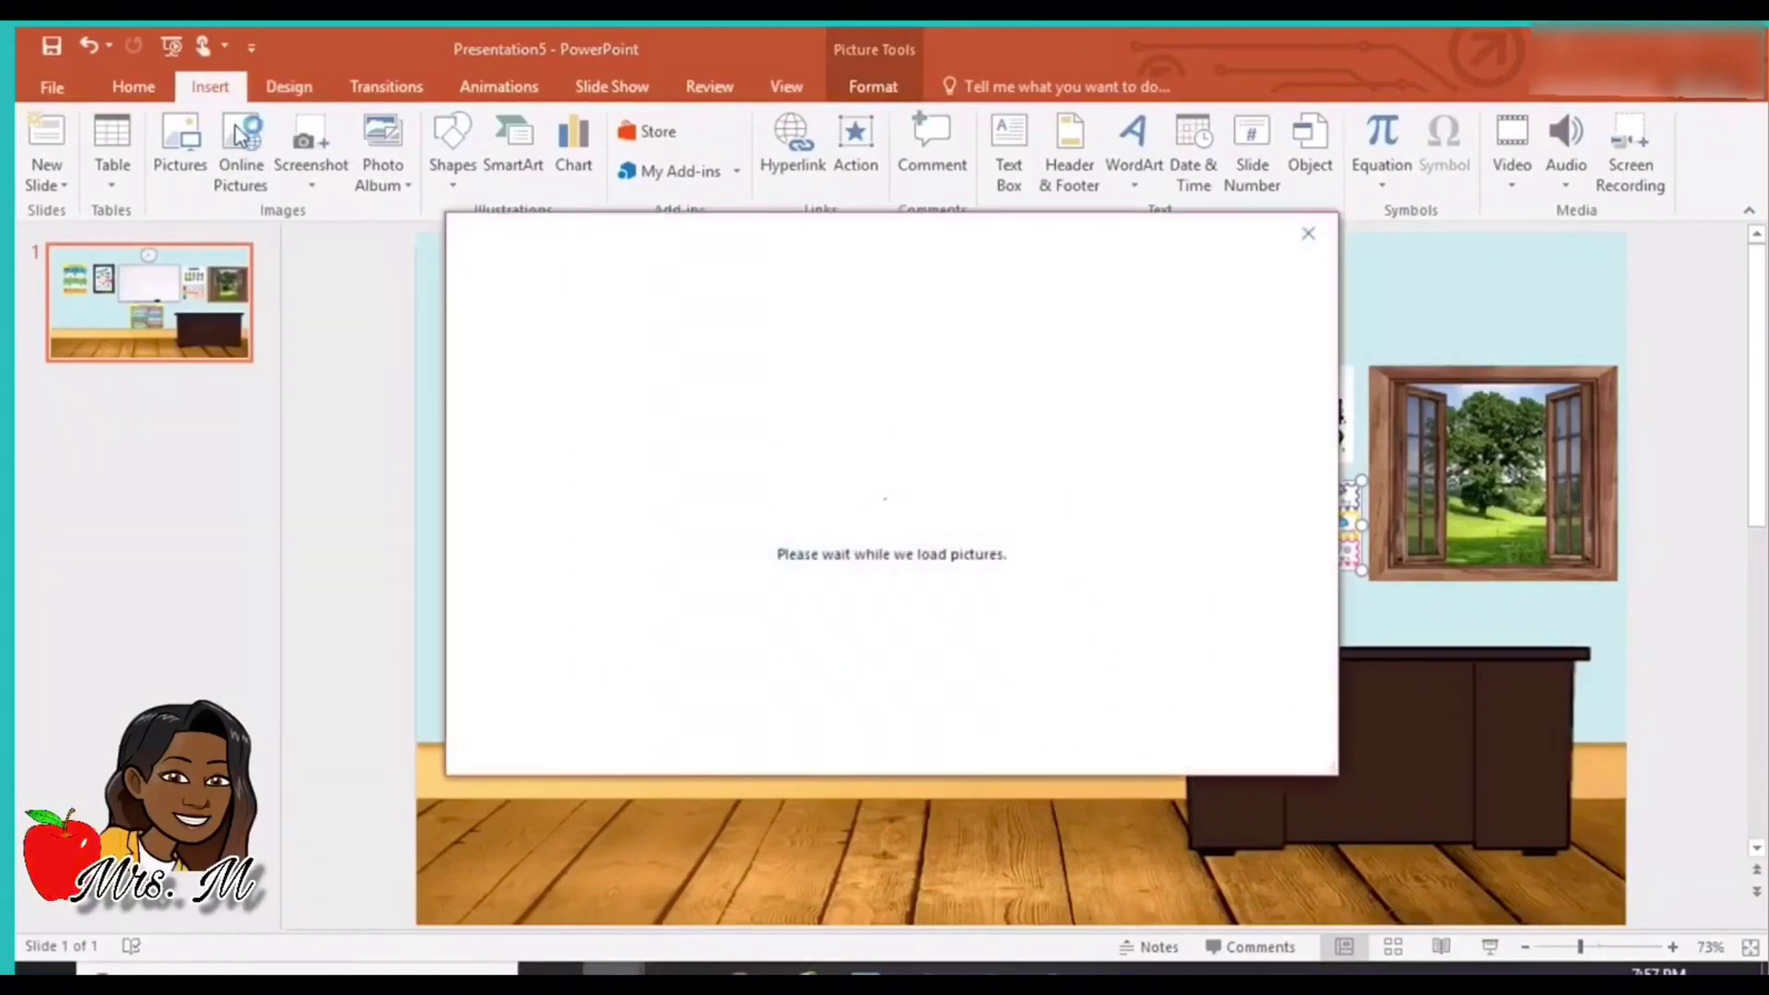
left_click(1066, 352)
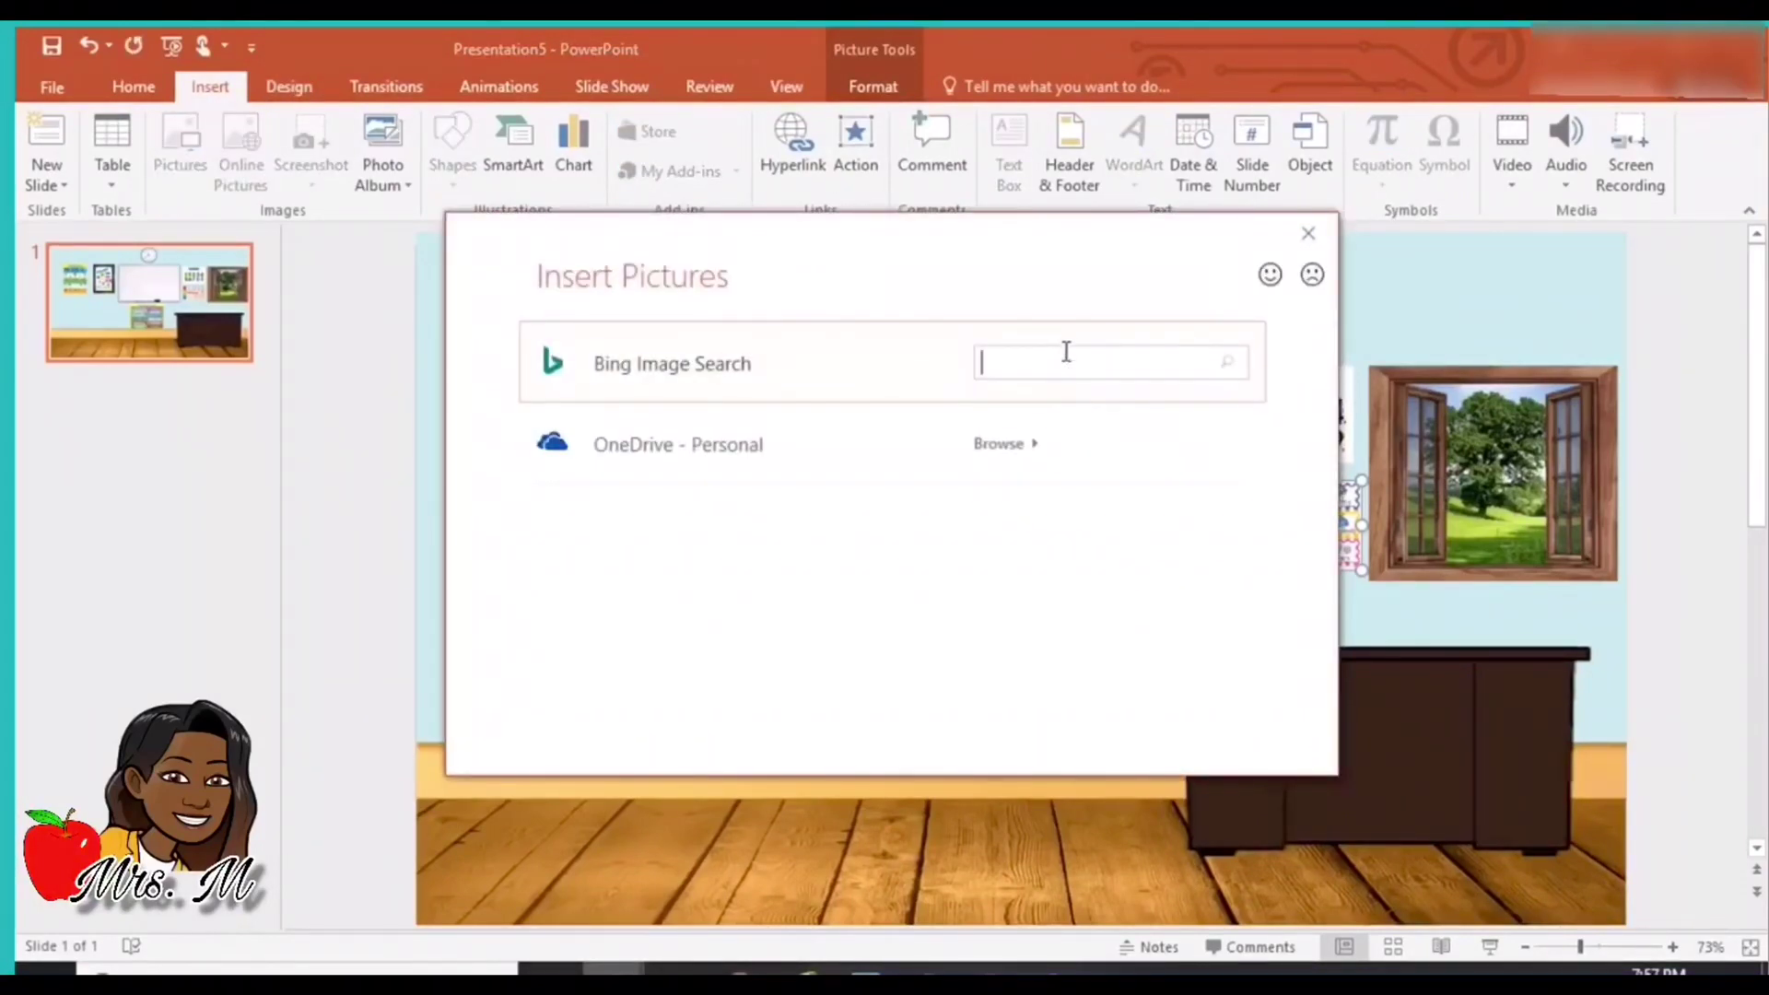
type("art easel")
key("Return")
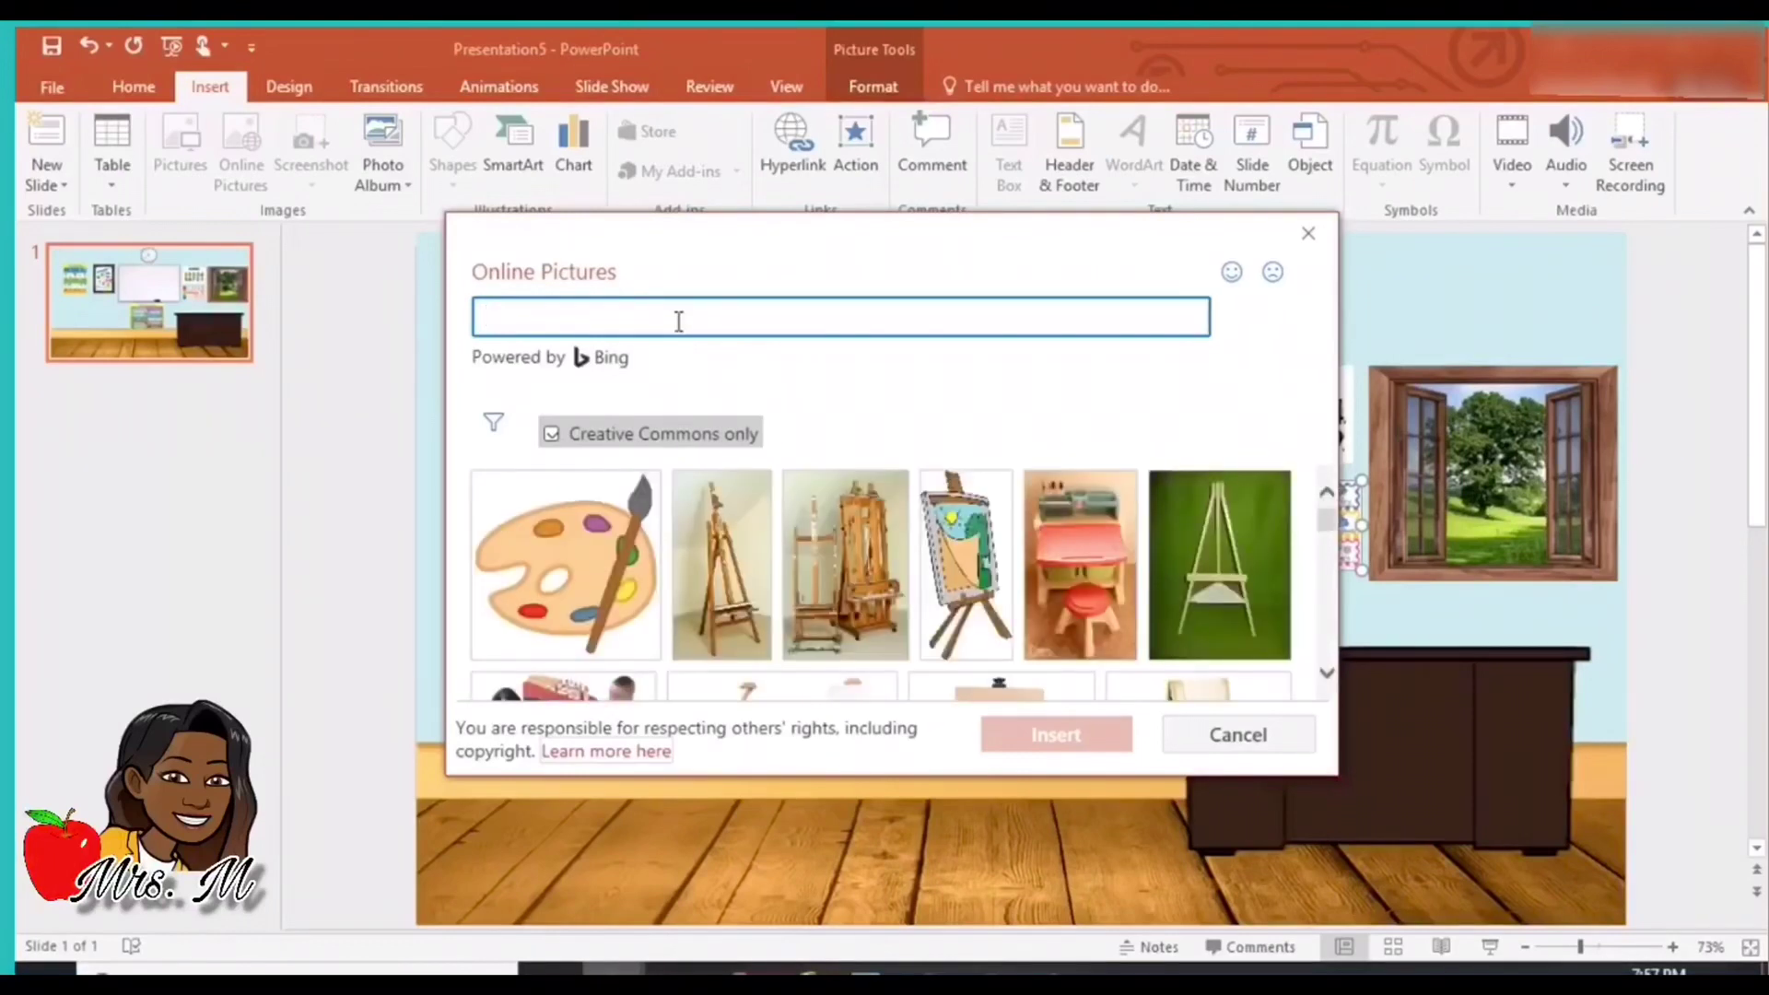
type("t easel png")
key("Return")
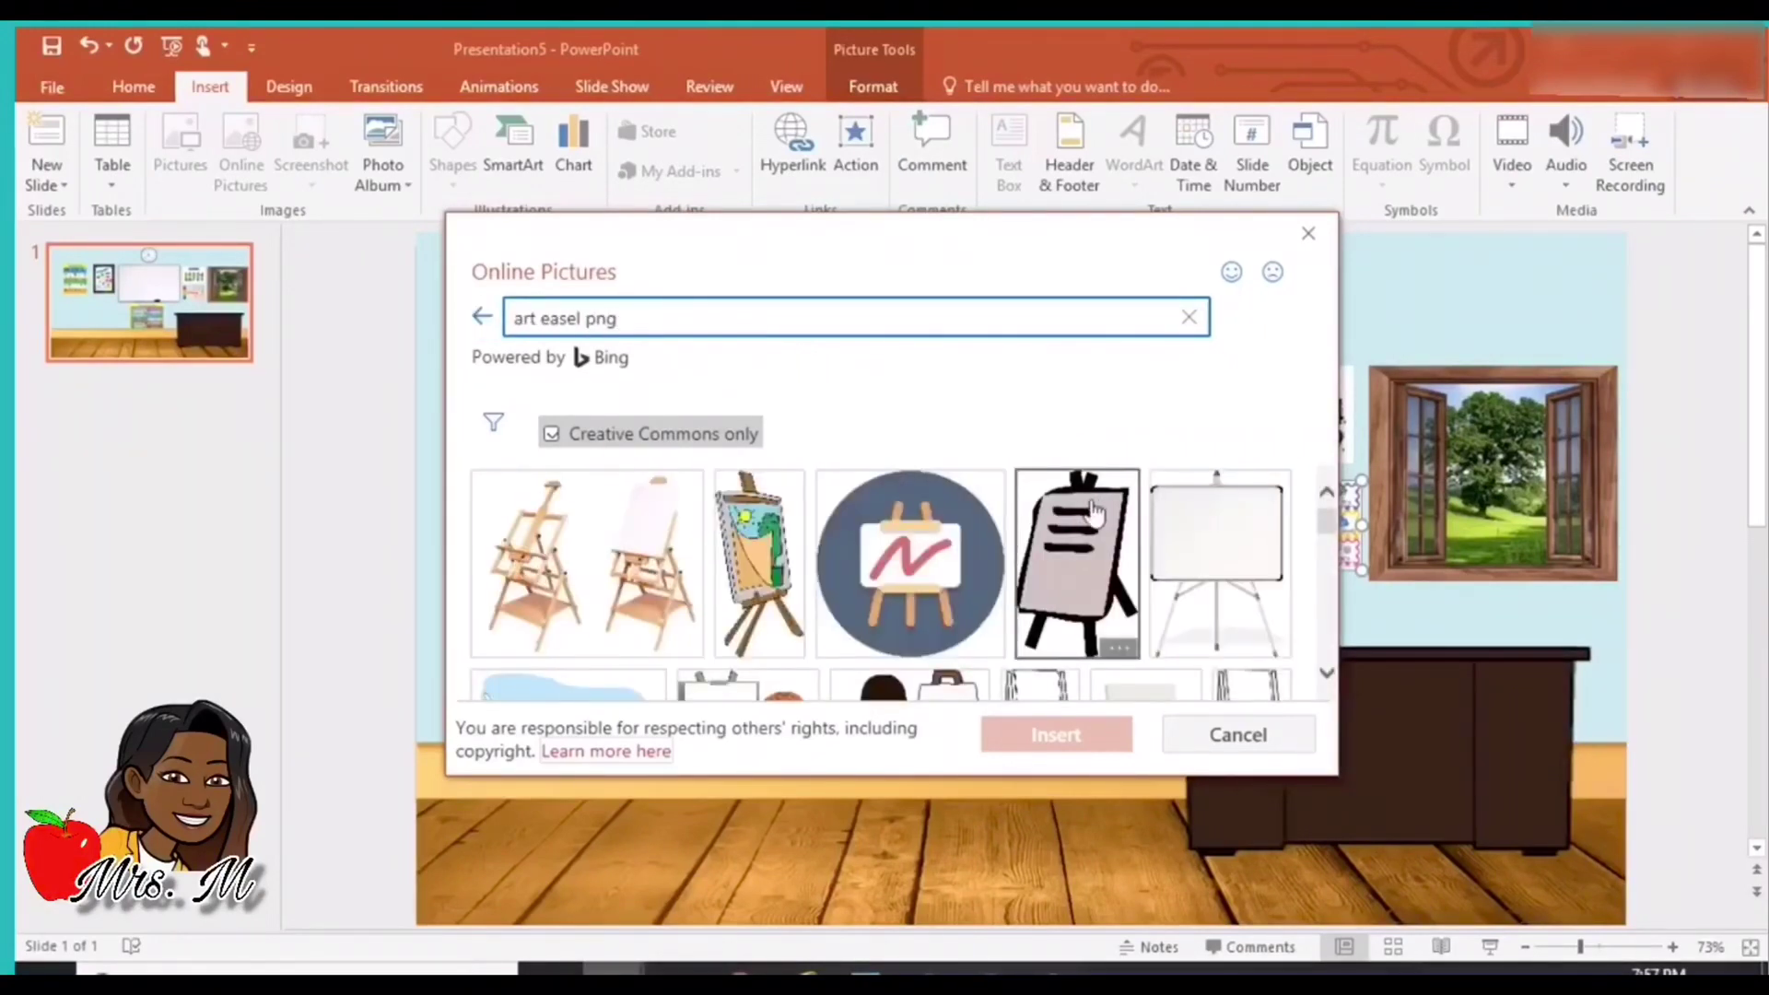
Insert the blank easel at 4.45" x 3.15" on the left floor and lower the desk slightly.
scroll(1096, 512, "down", 3)
left_click(1138, 511)
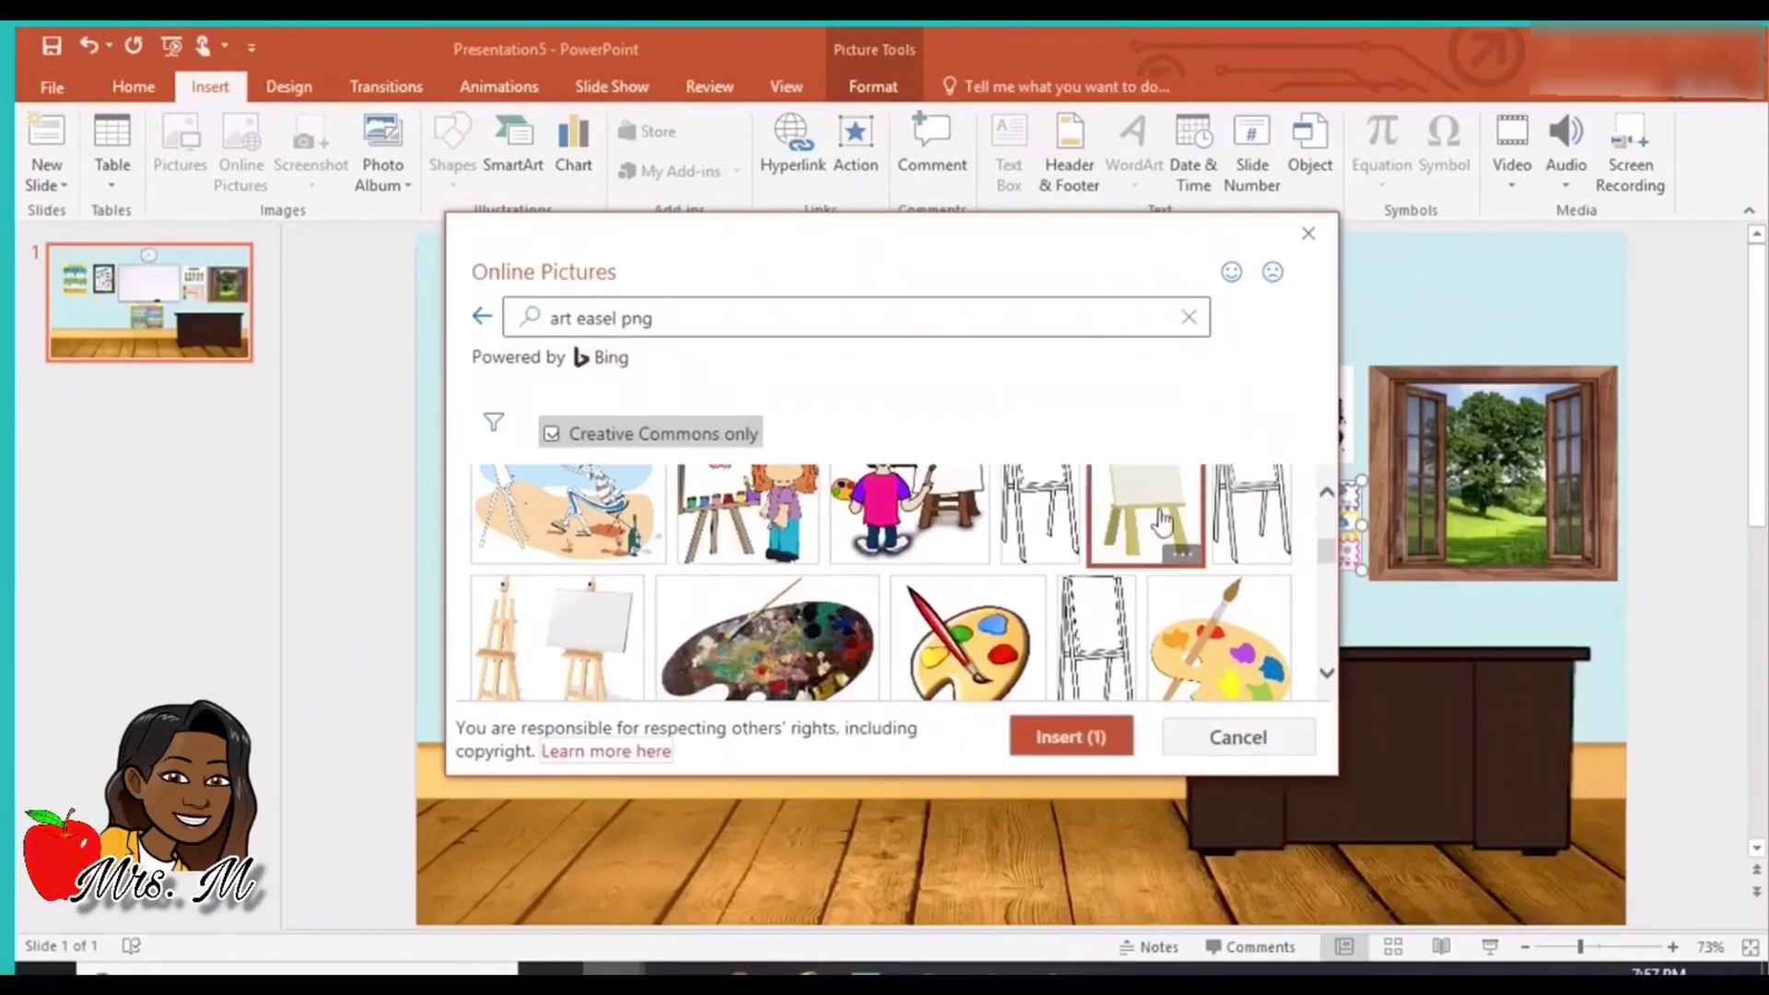
left_click(1096, 737)
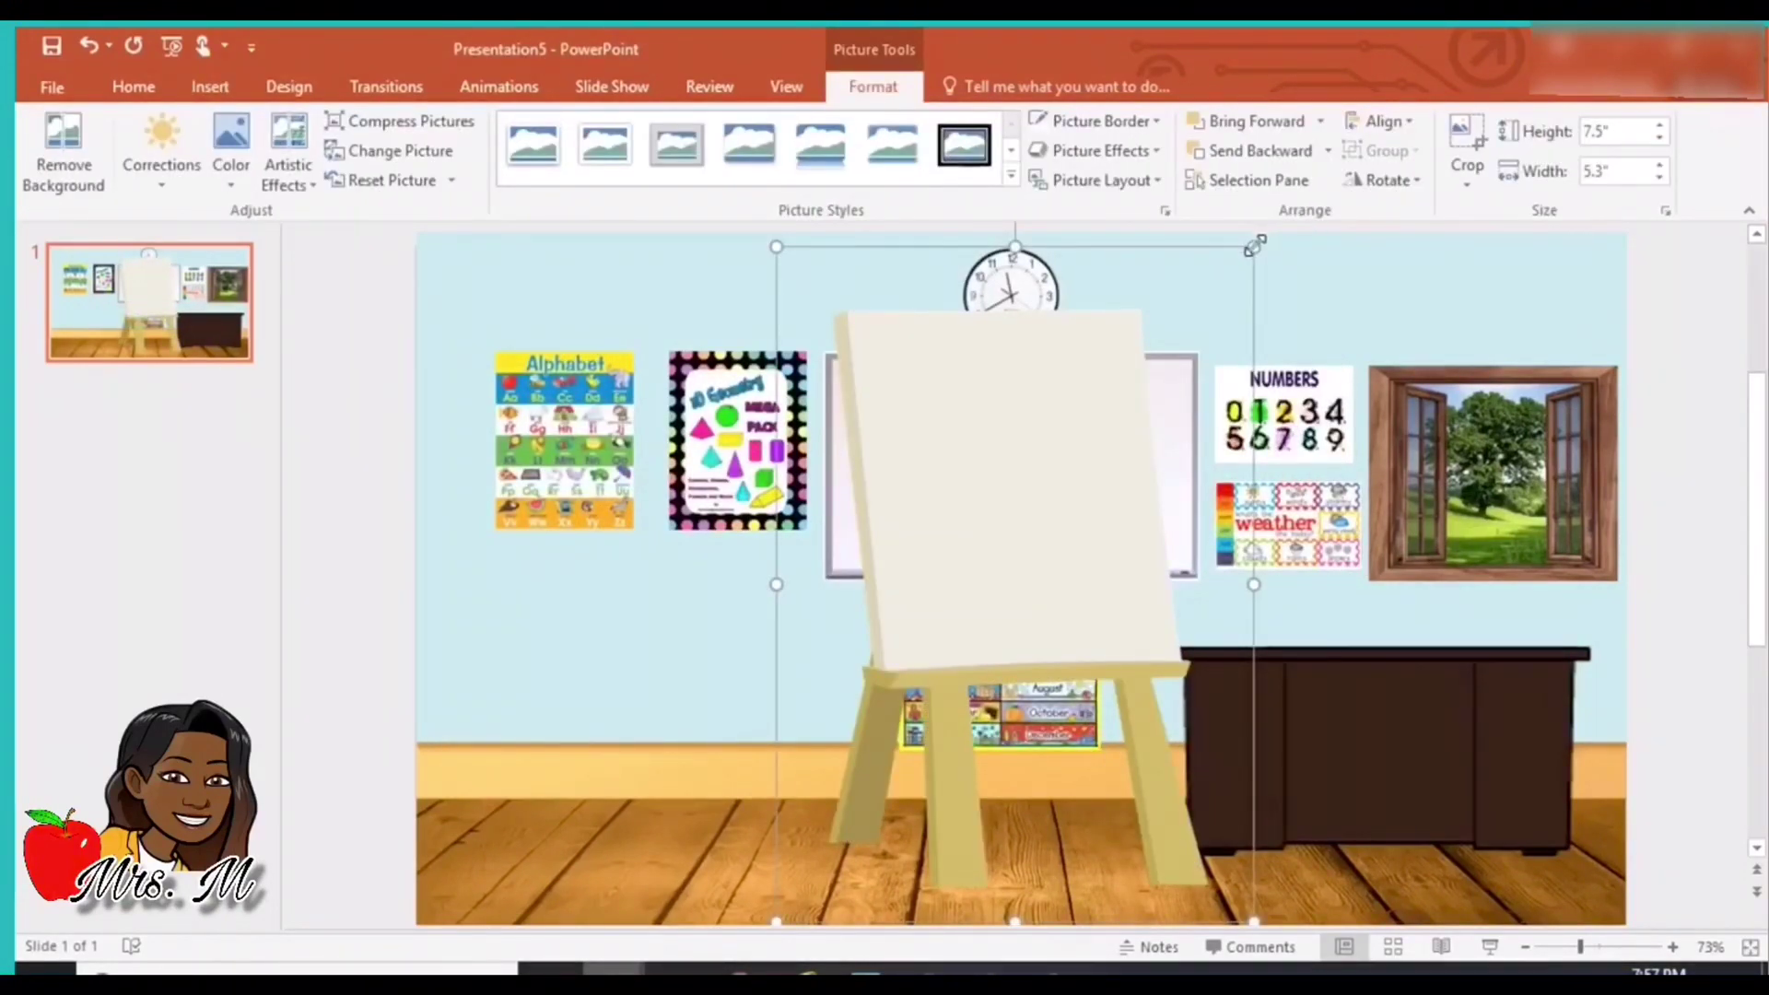
left_click_drag(1255, 247, 1025, 571)
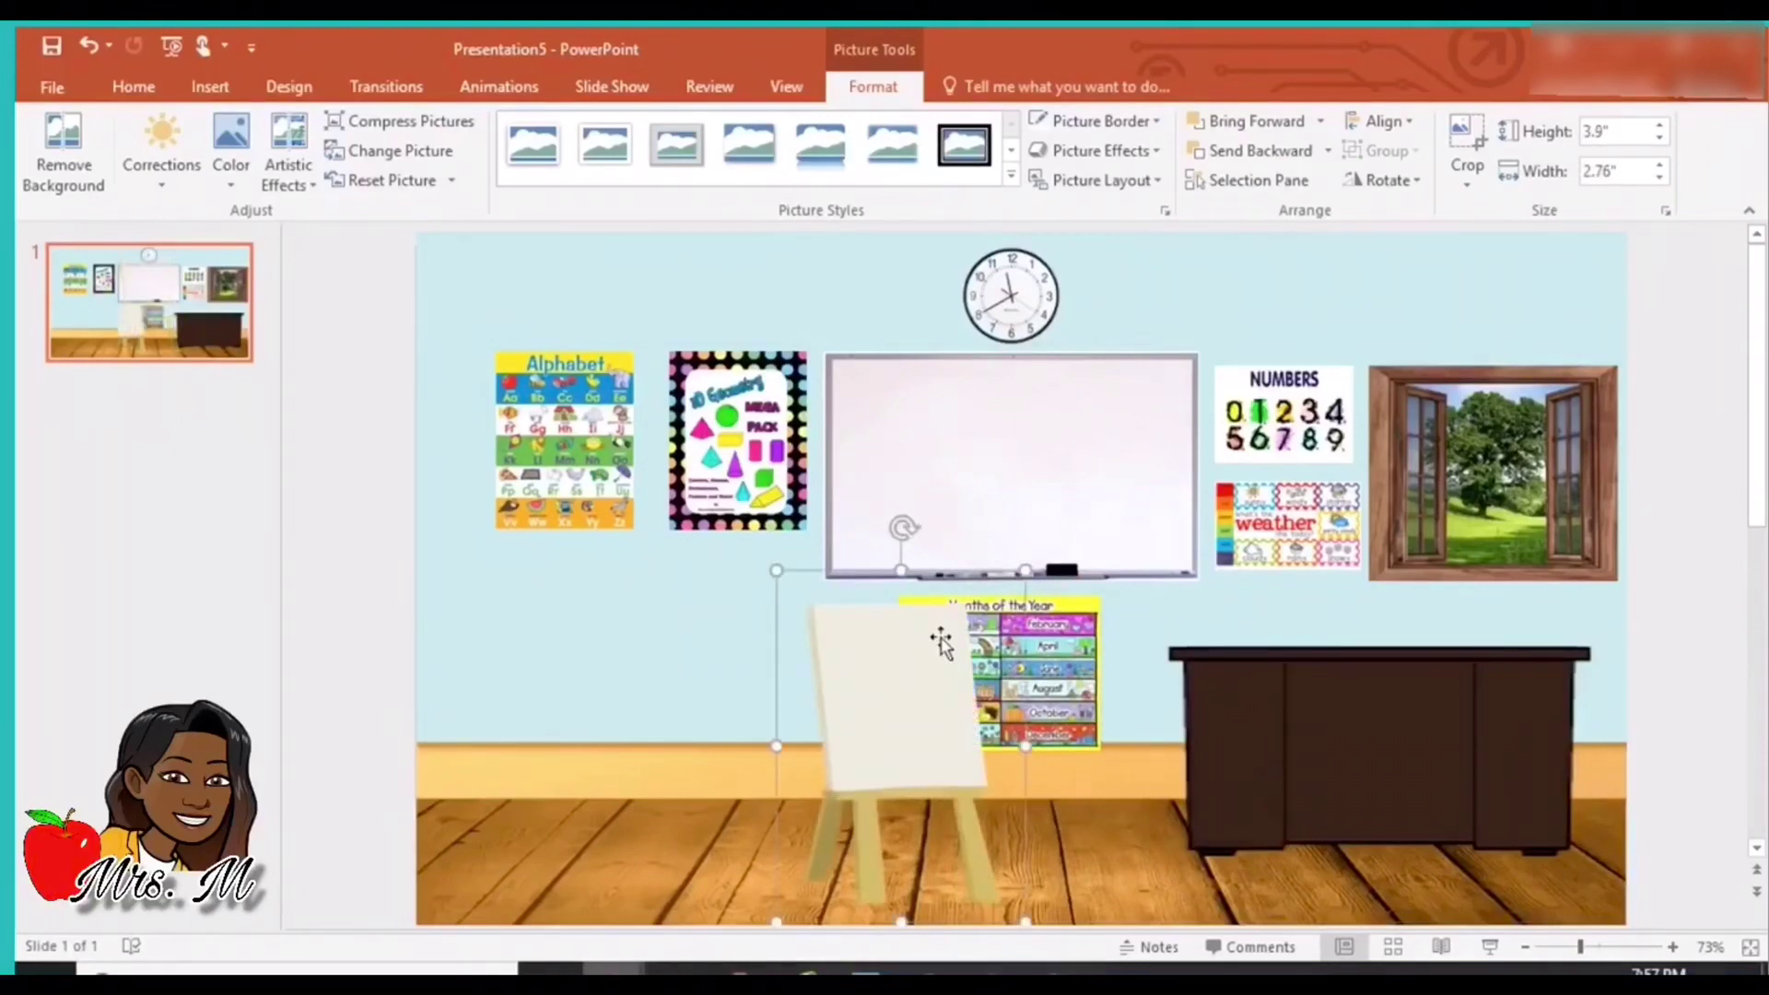
left_click_drag(941, 642, 607, 615)
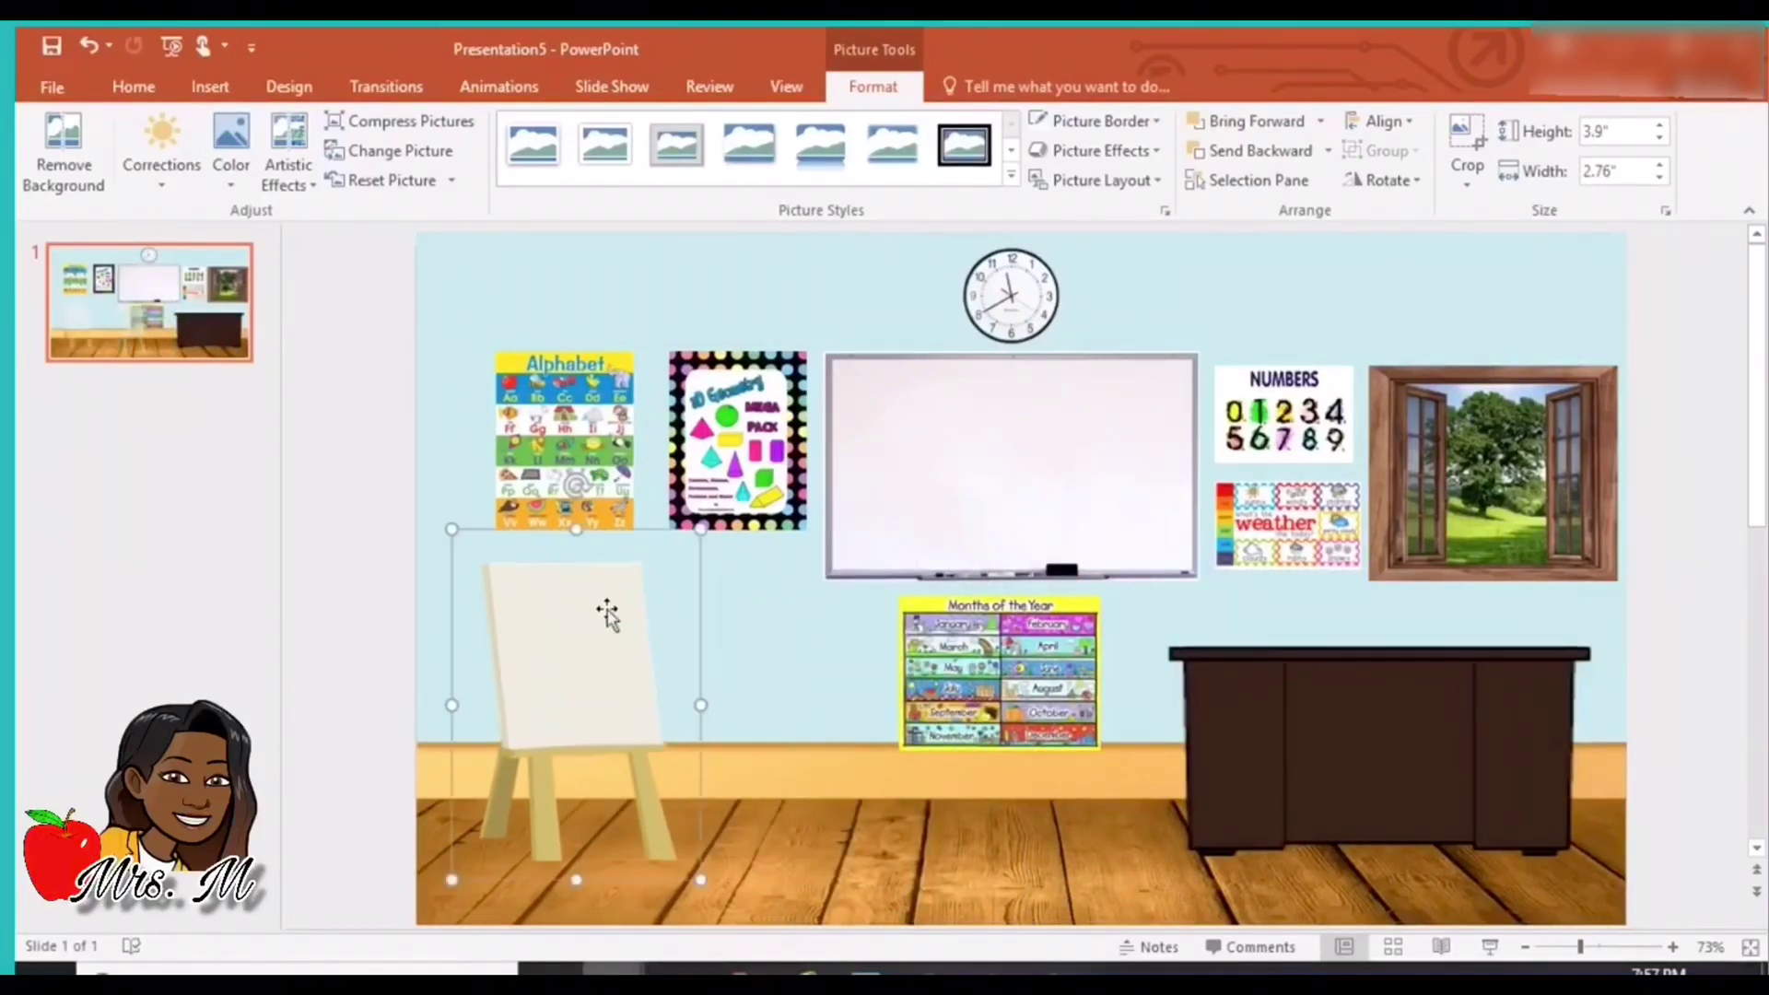
left_click_drag(698, 880, 729, 915)
left_click_drag(596, 742, 573, 706)
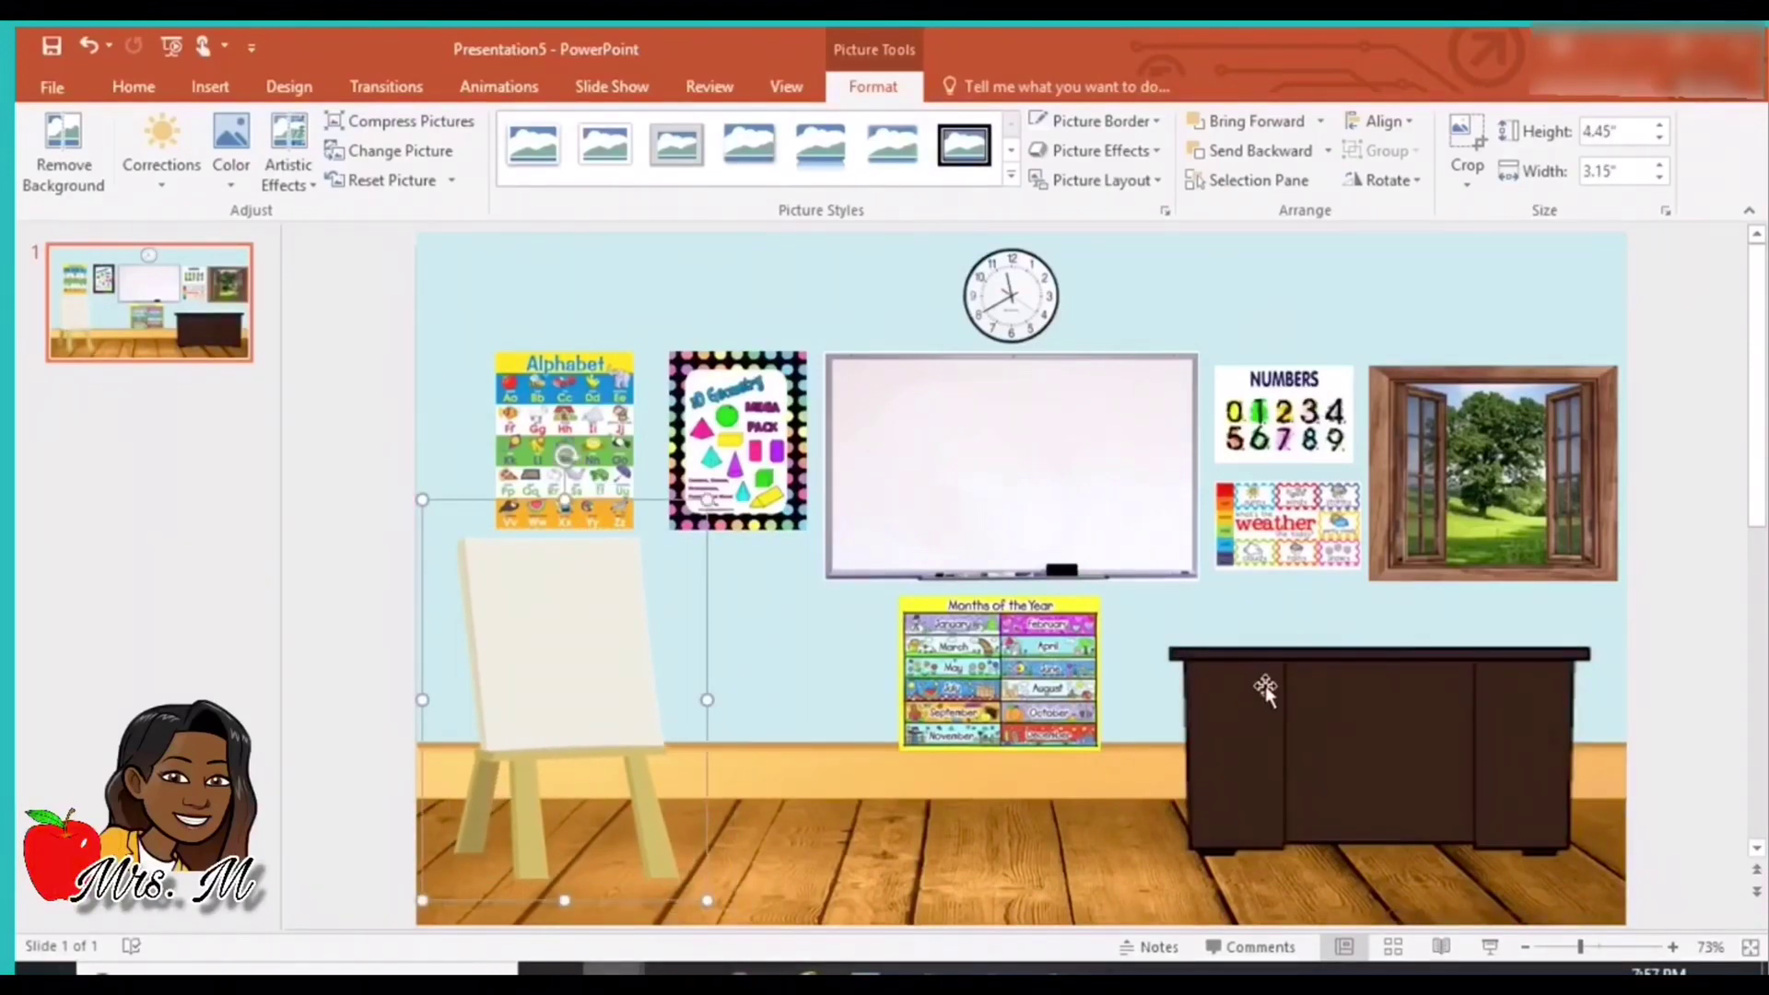
left_click_drag(1263, 691, 1271, 715)
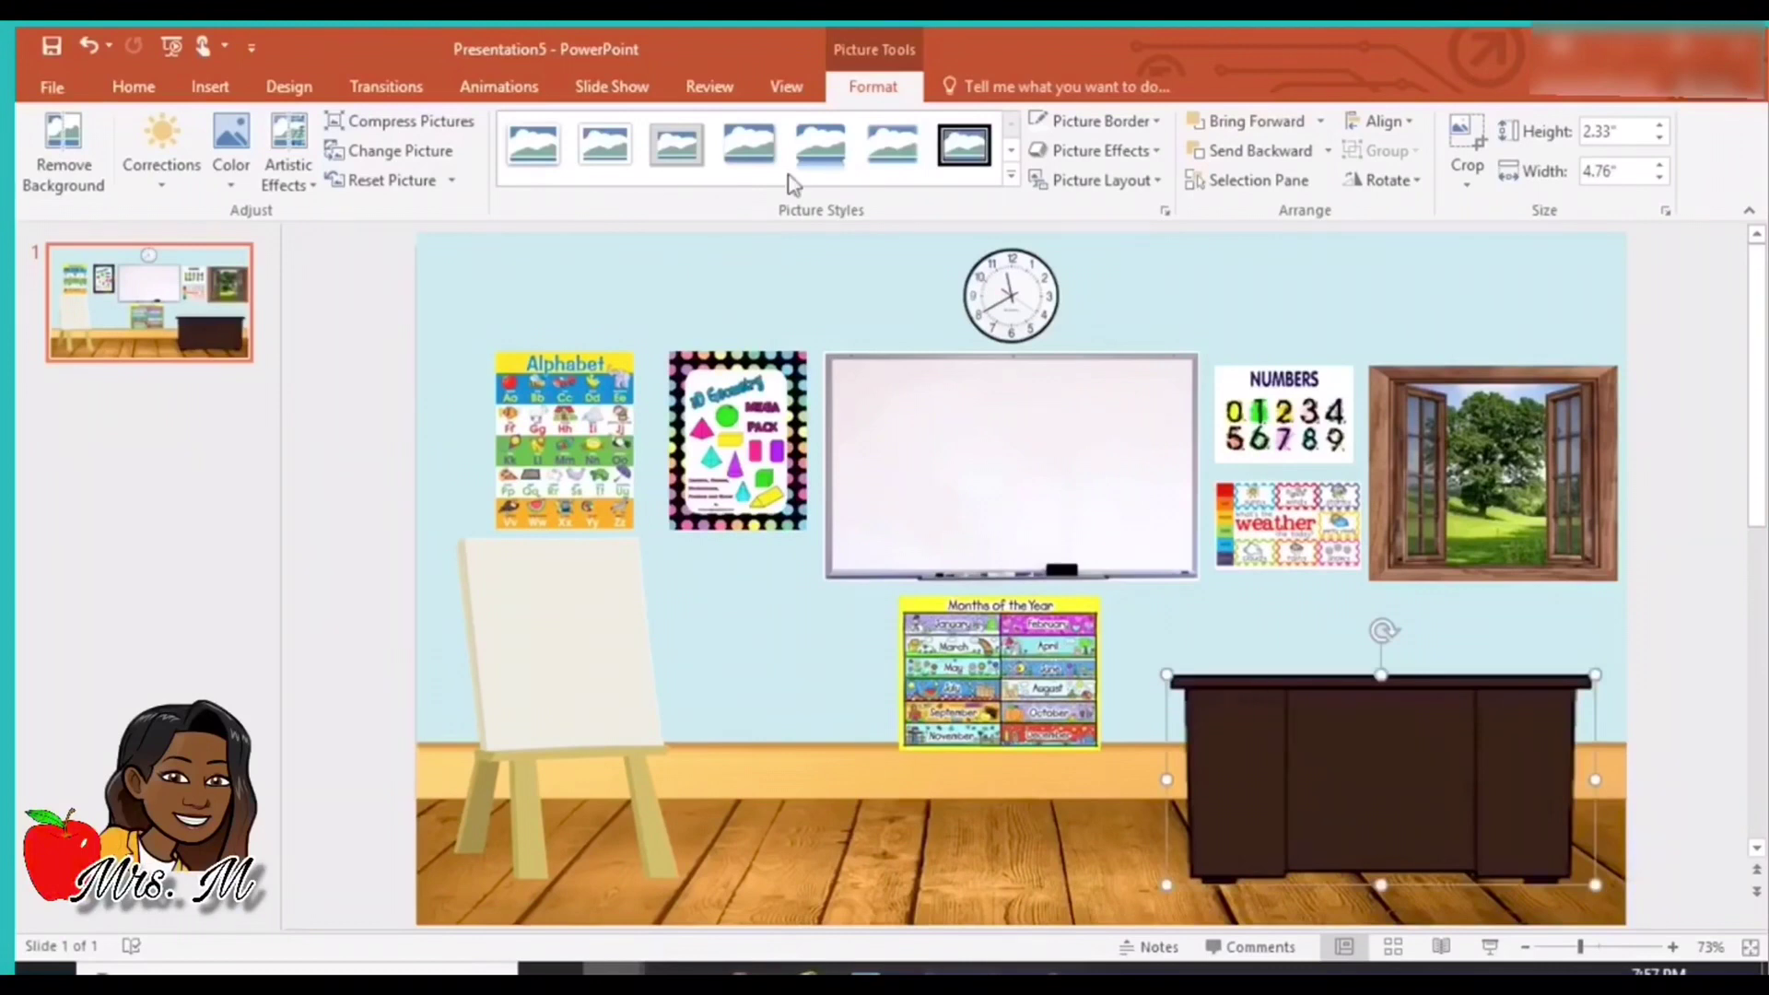
left_click(219, 89)
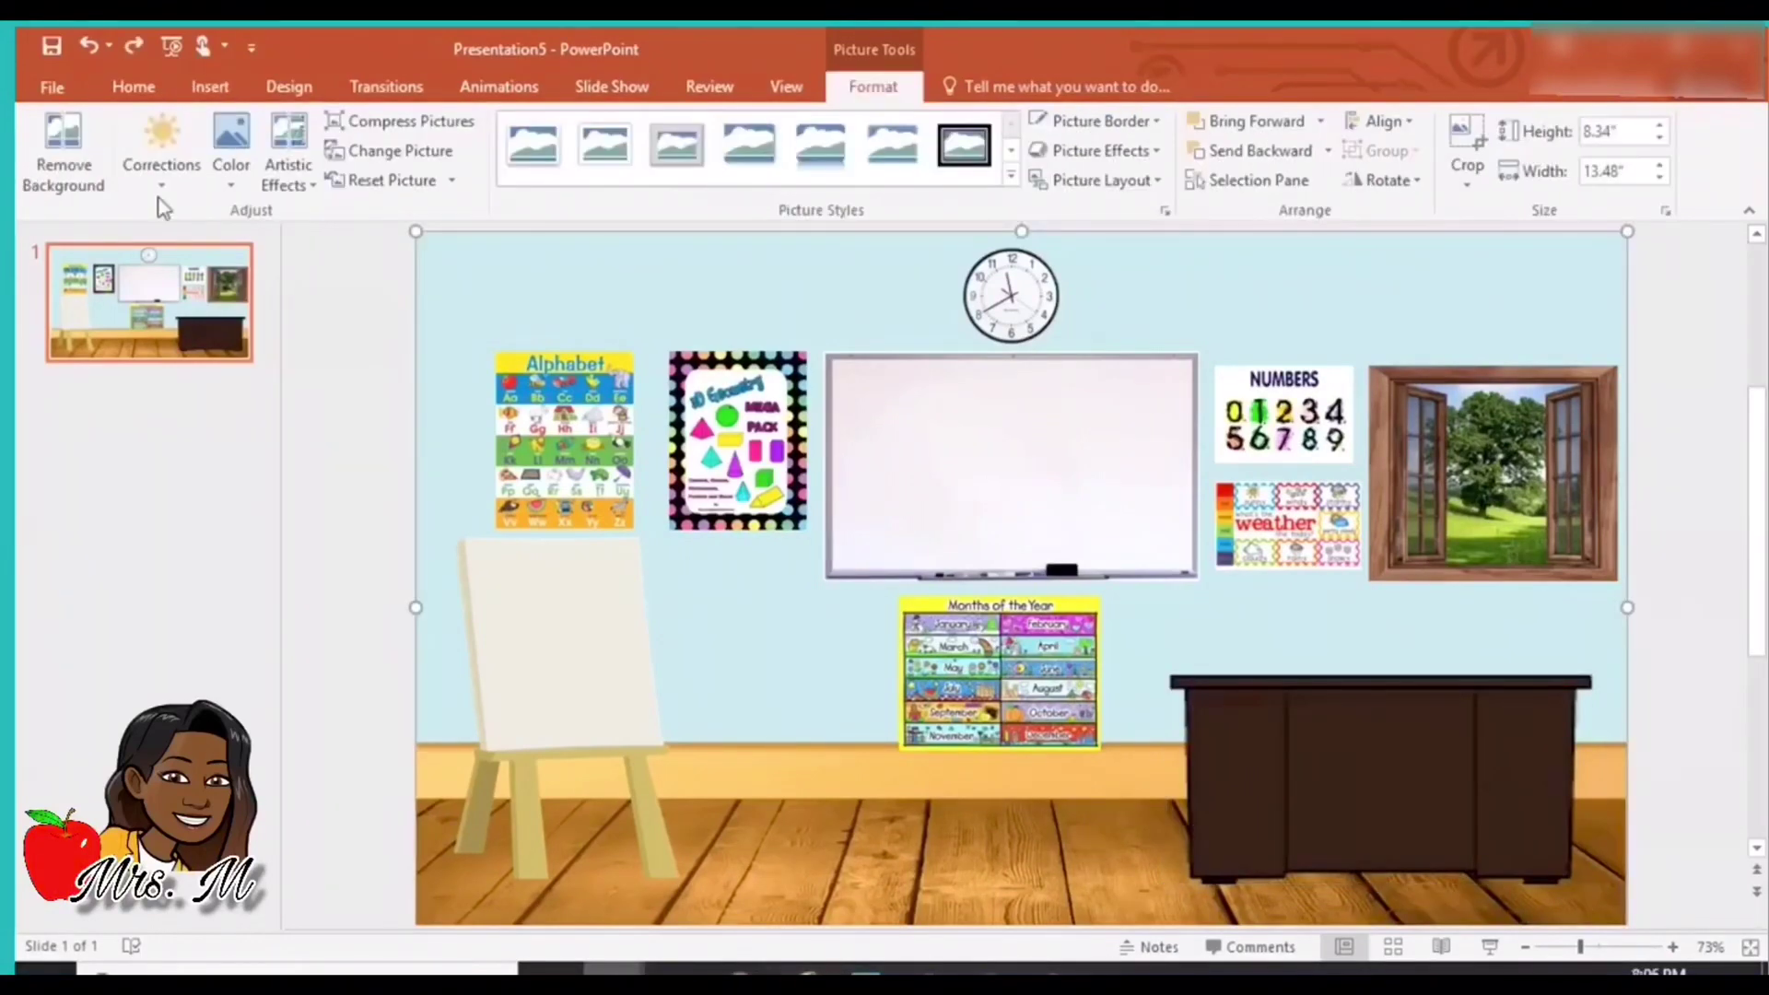
Insert the picture file bit coffee.png onto the slide.
left_click(209, 85)
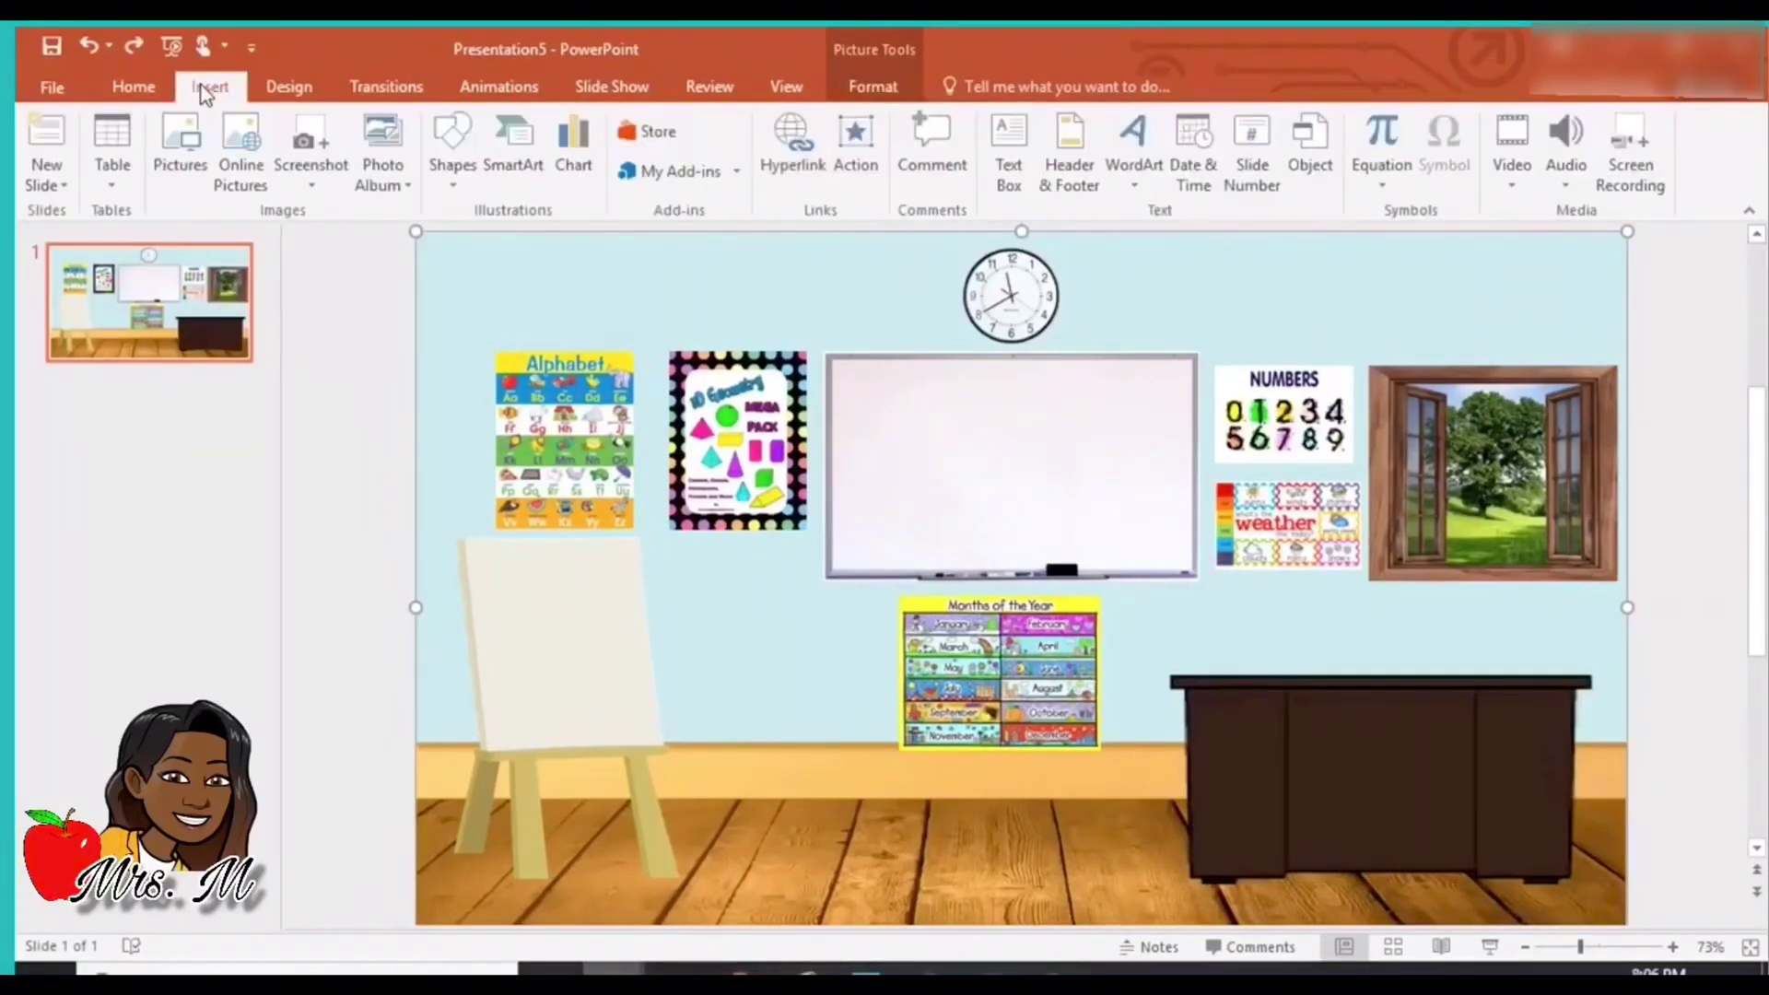
left_click(182, 142)
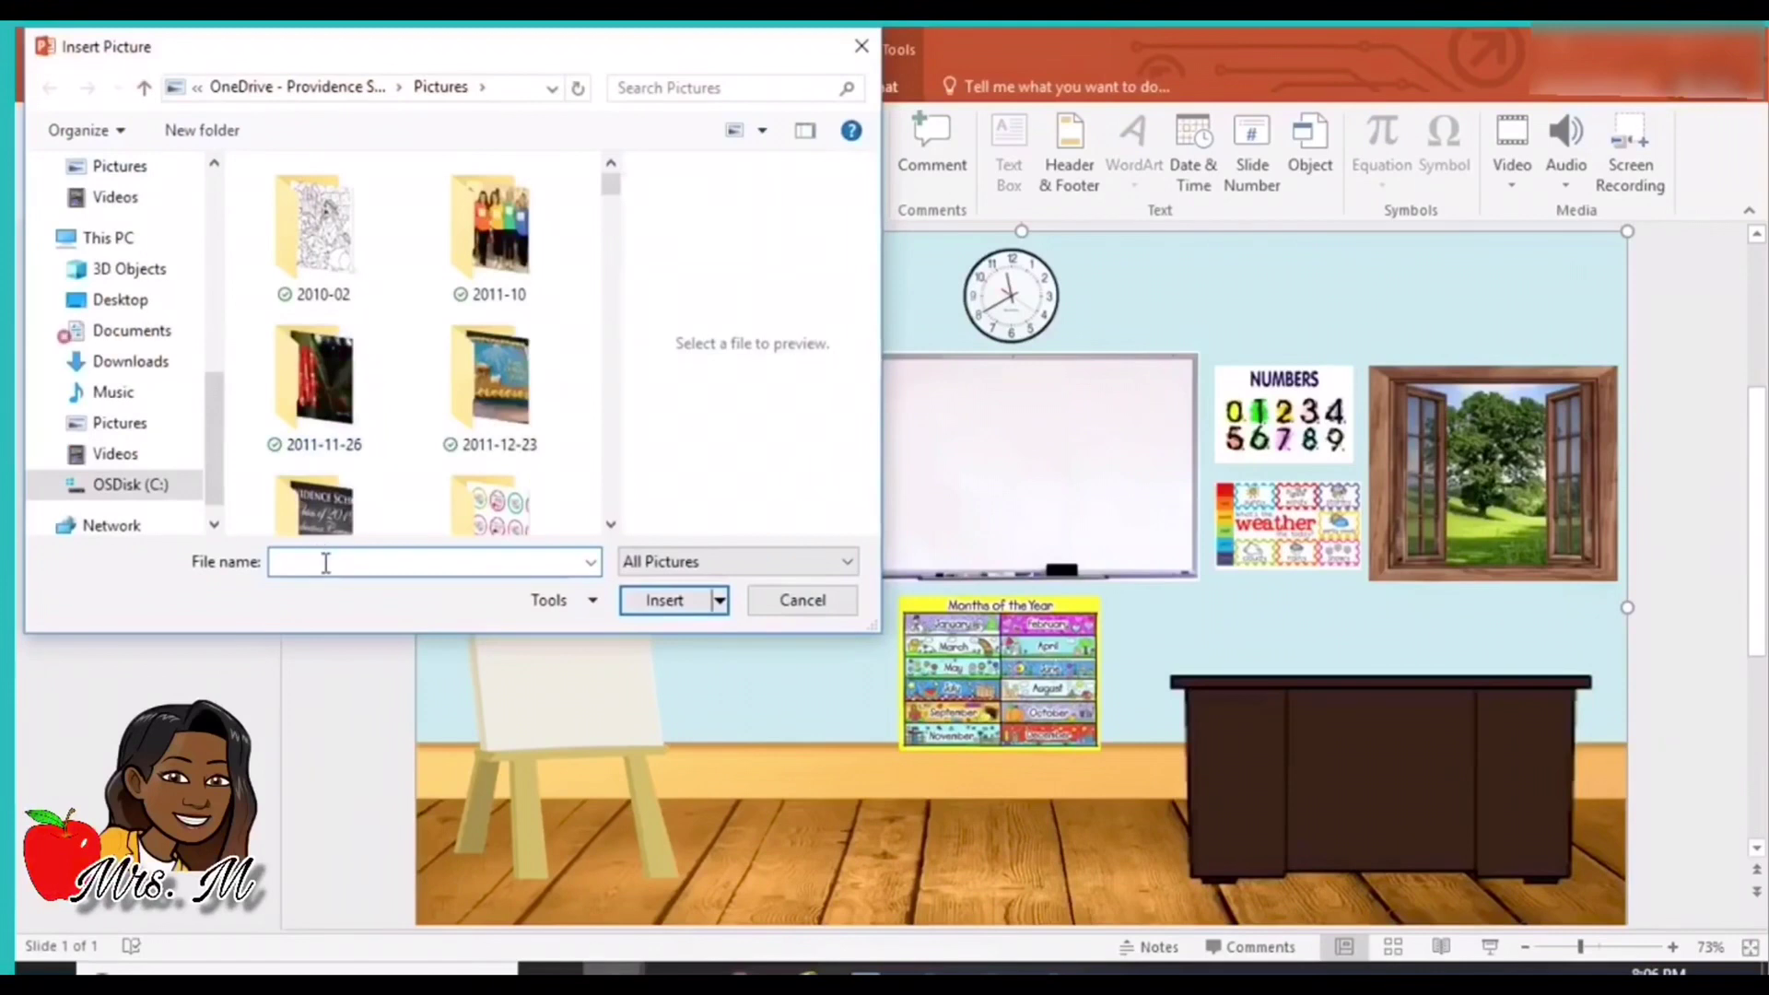
type("bit")
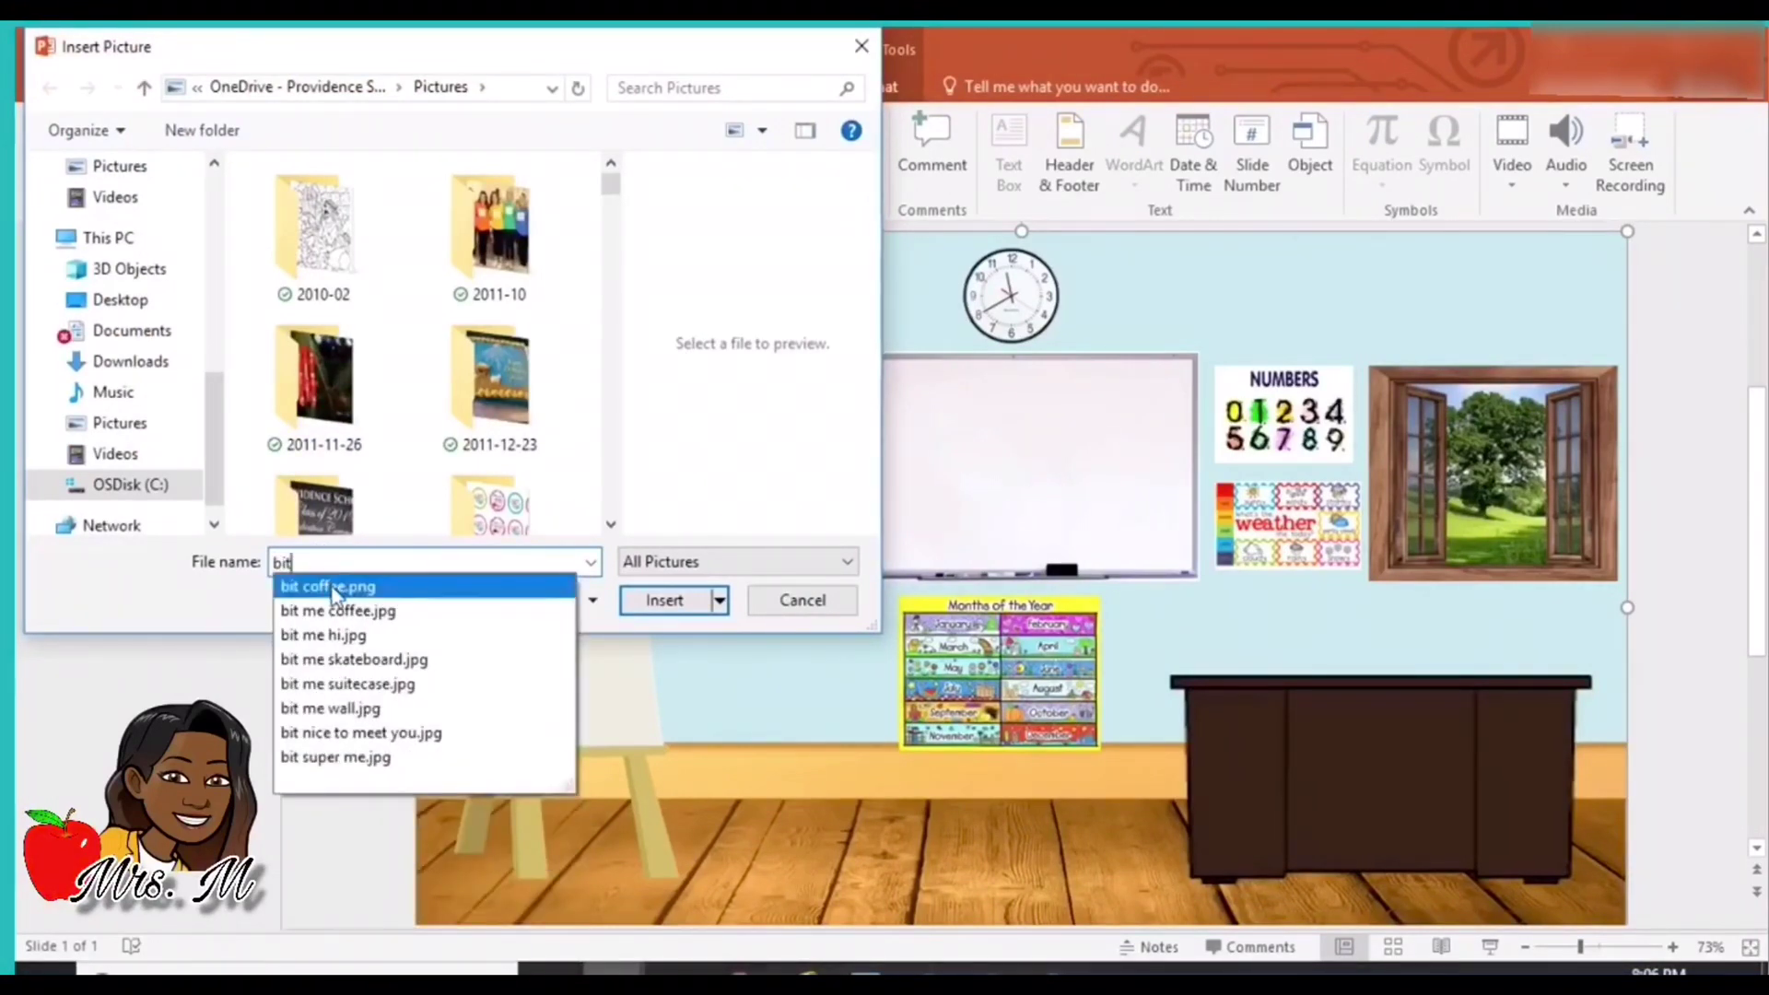
left_click(341, 590)
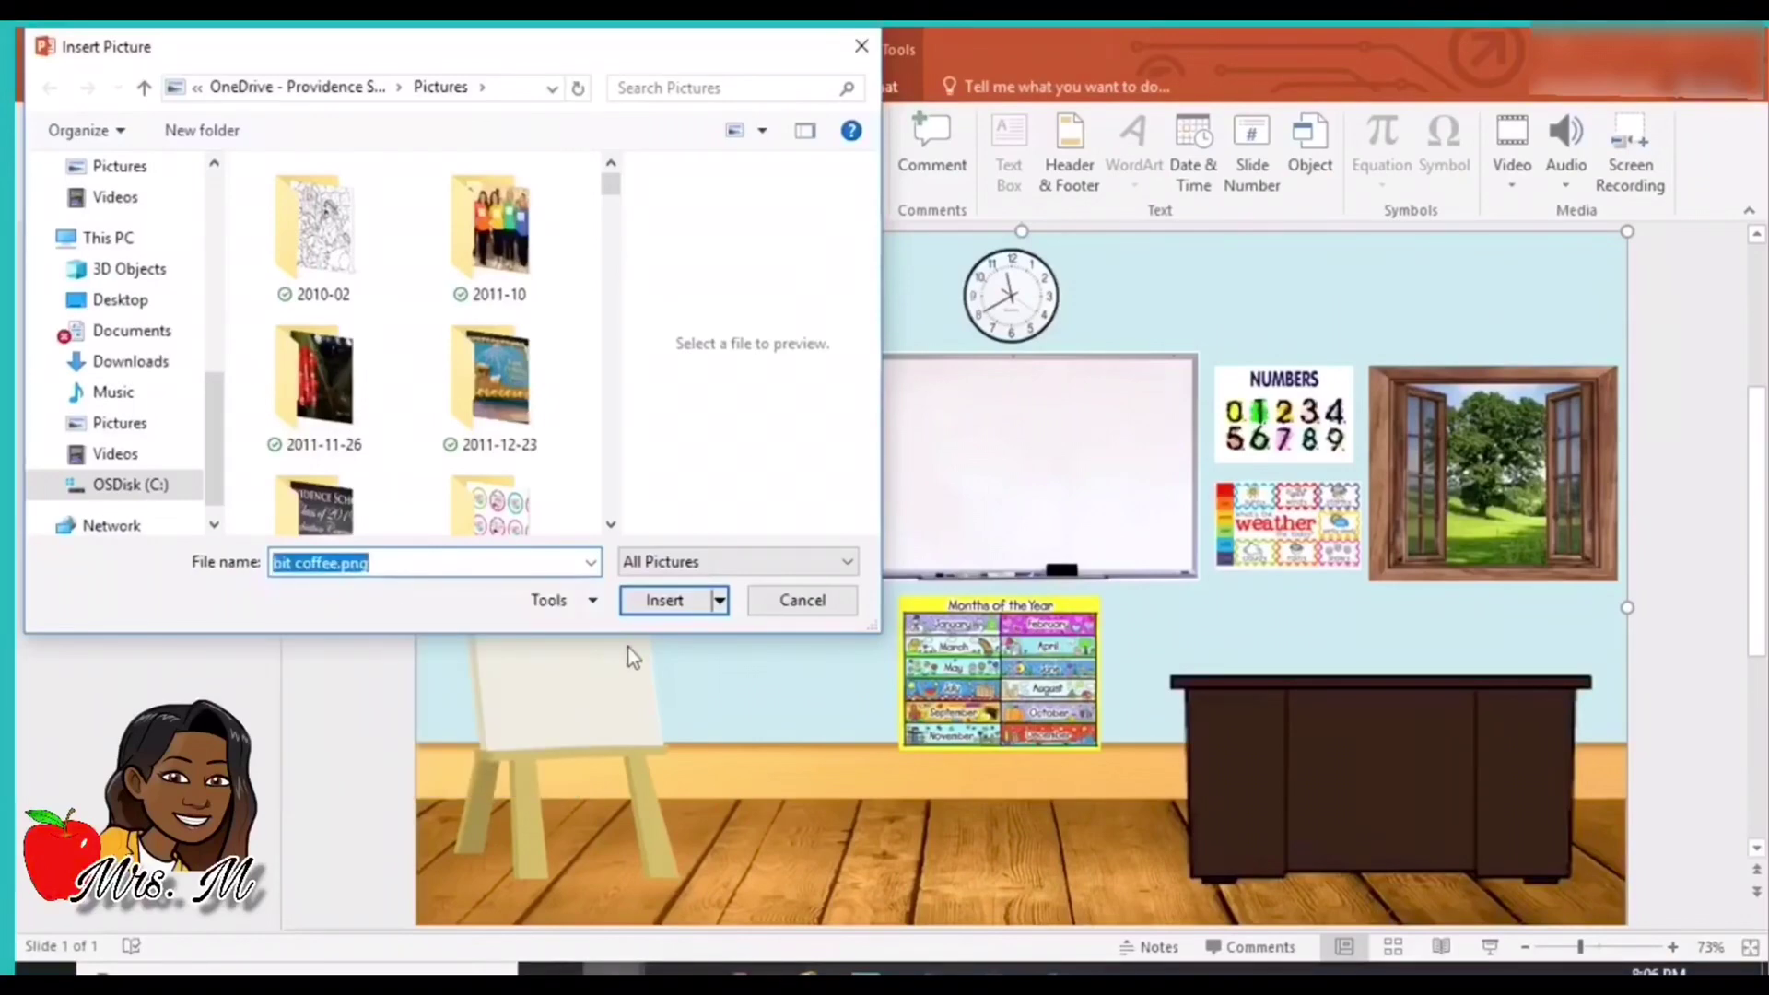
left_click(664, 600)
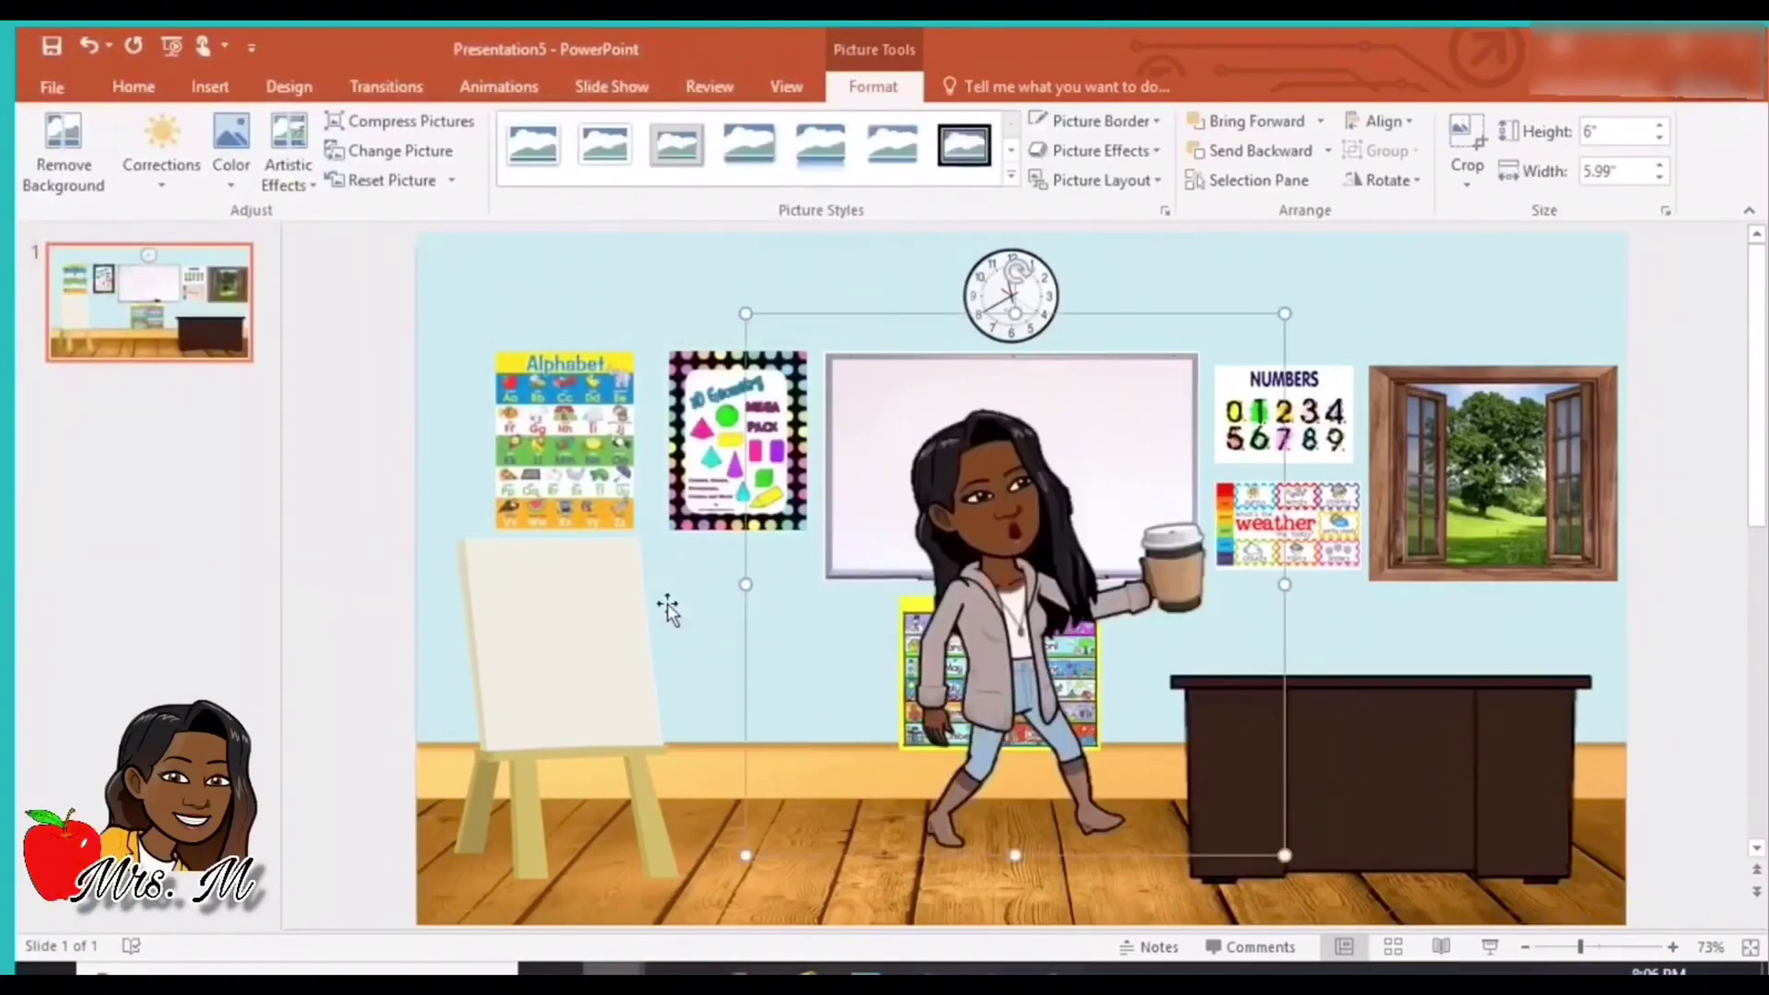
Resize the Bitmoji teacher to 5.08" x 5.07" and stand her in front of the easel.
left_click_drag(1004, 661, 533, 678)
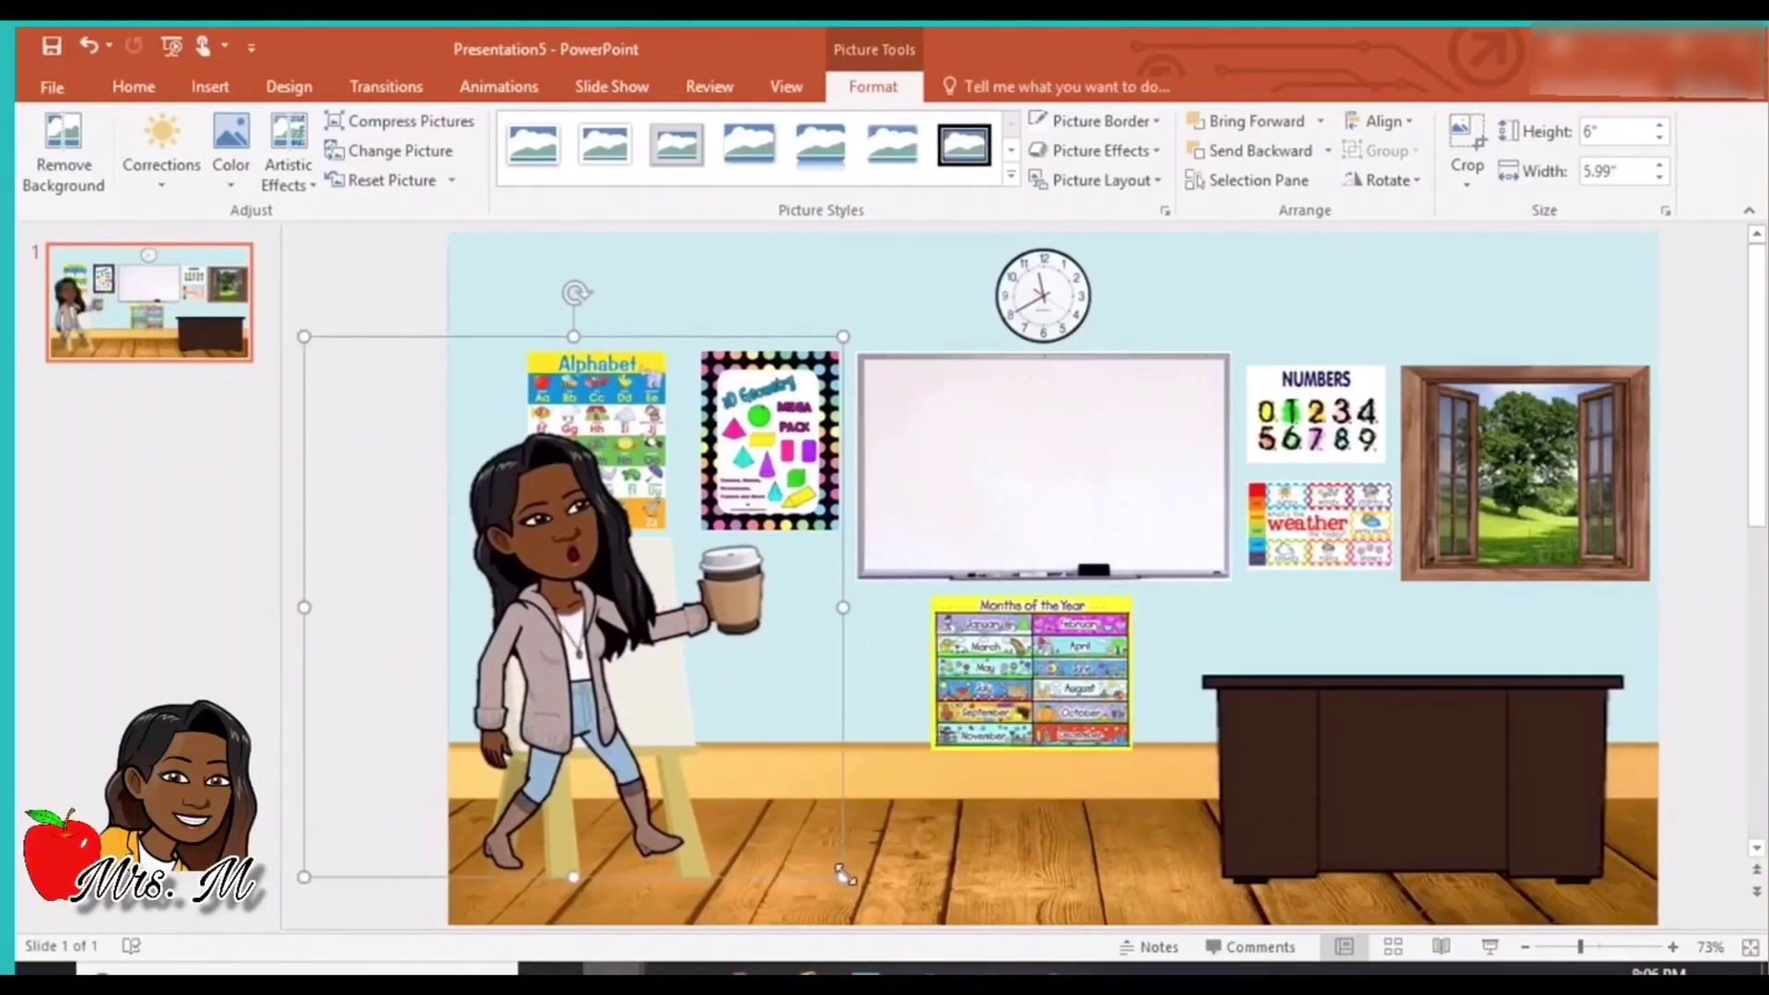
left_click_drag(844, 875, 761, 794)
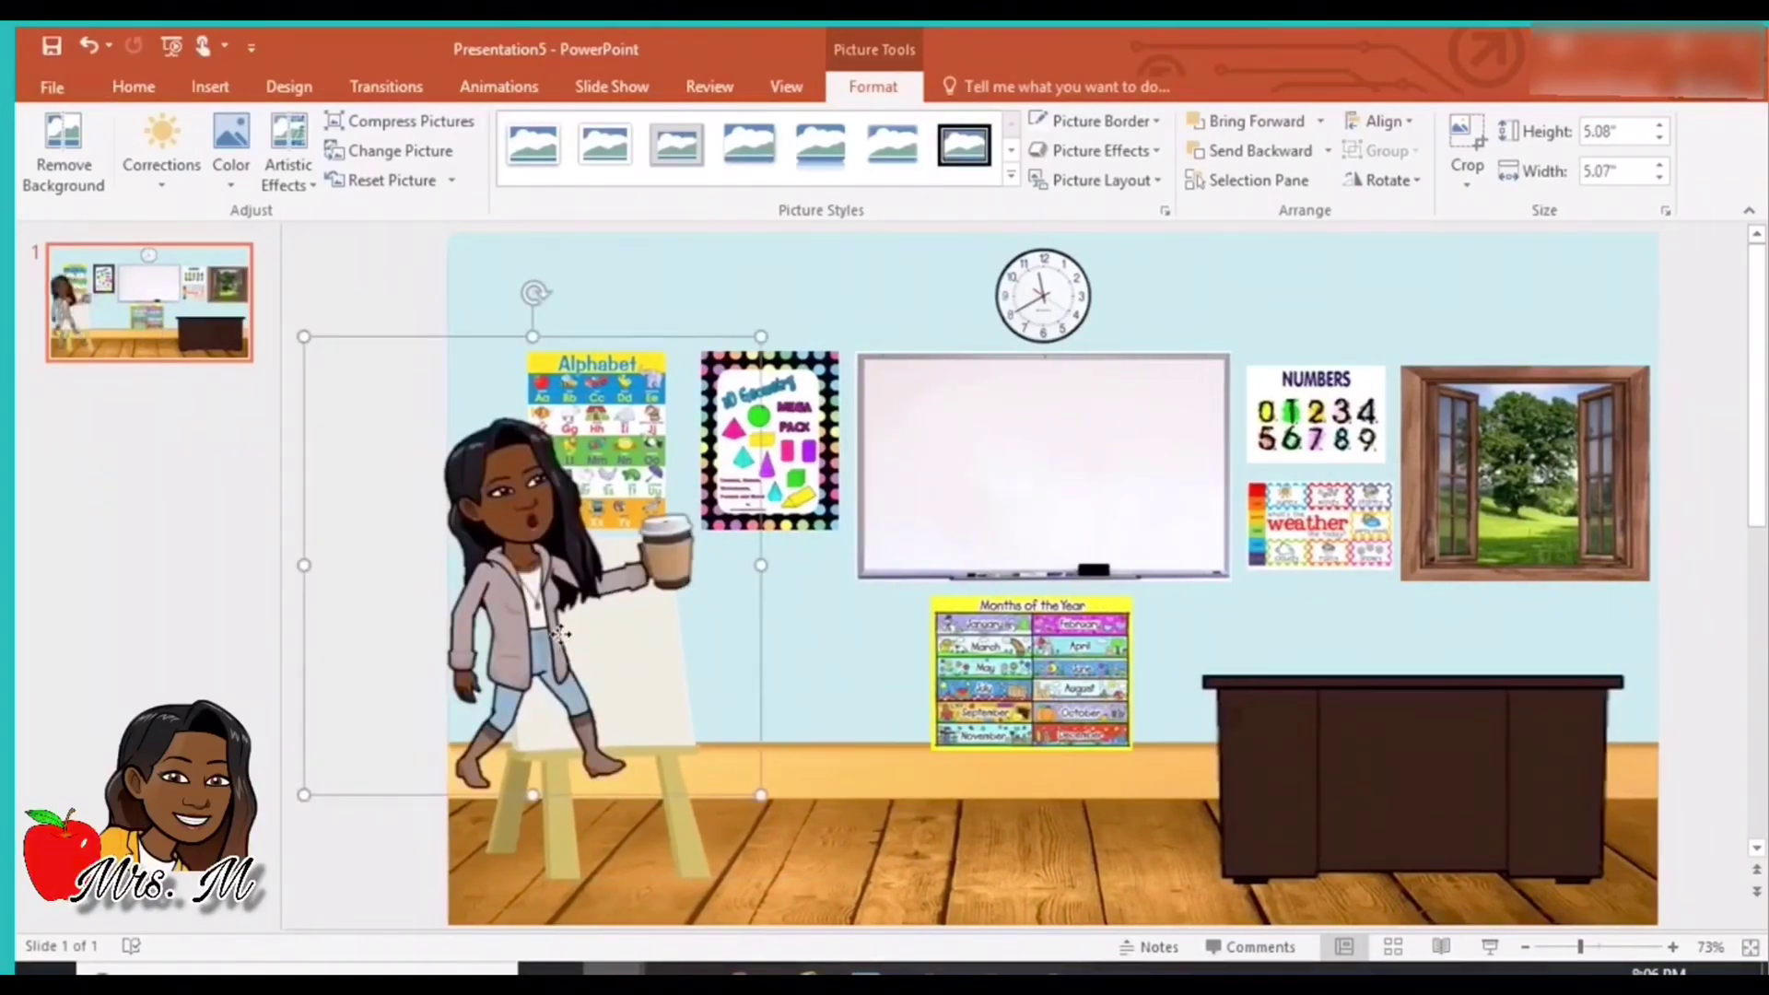
left_click_drag(562, 642, 645, 725)
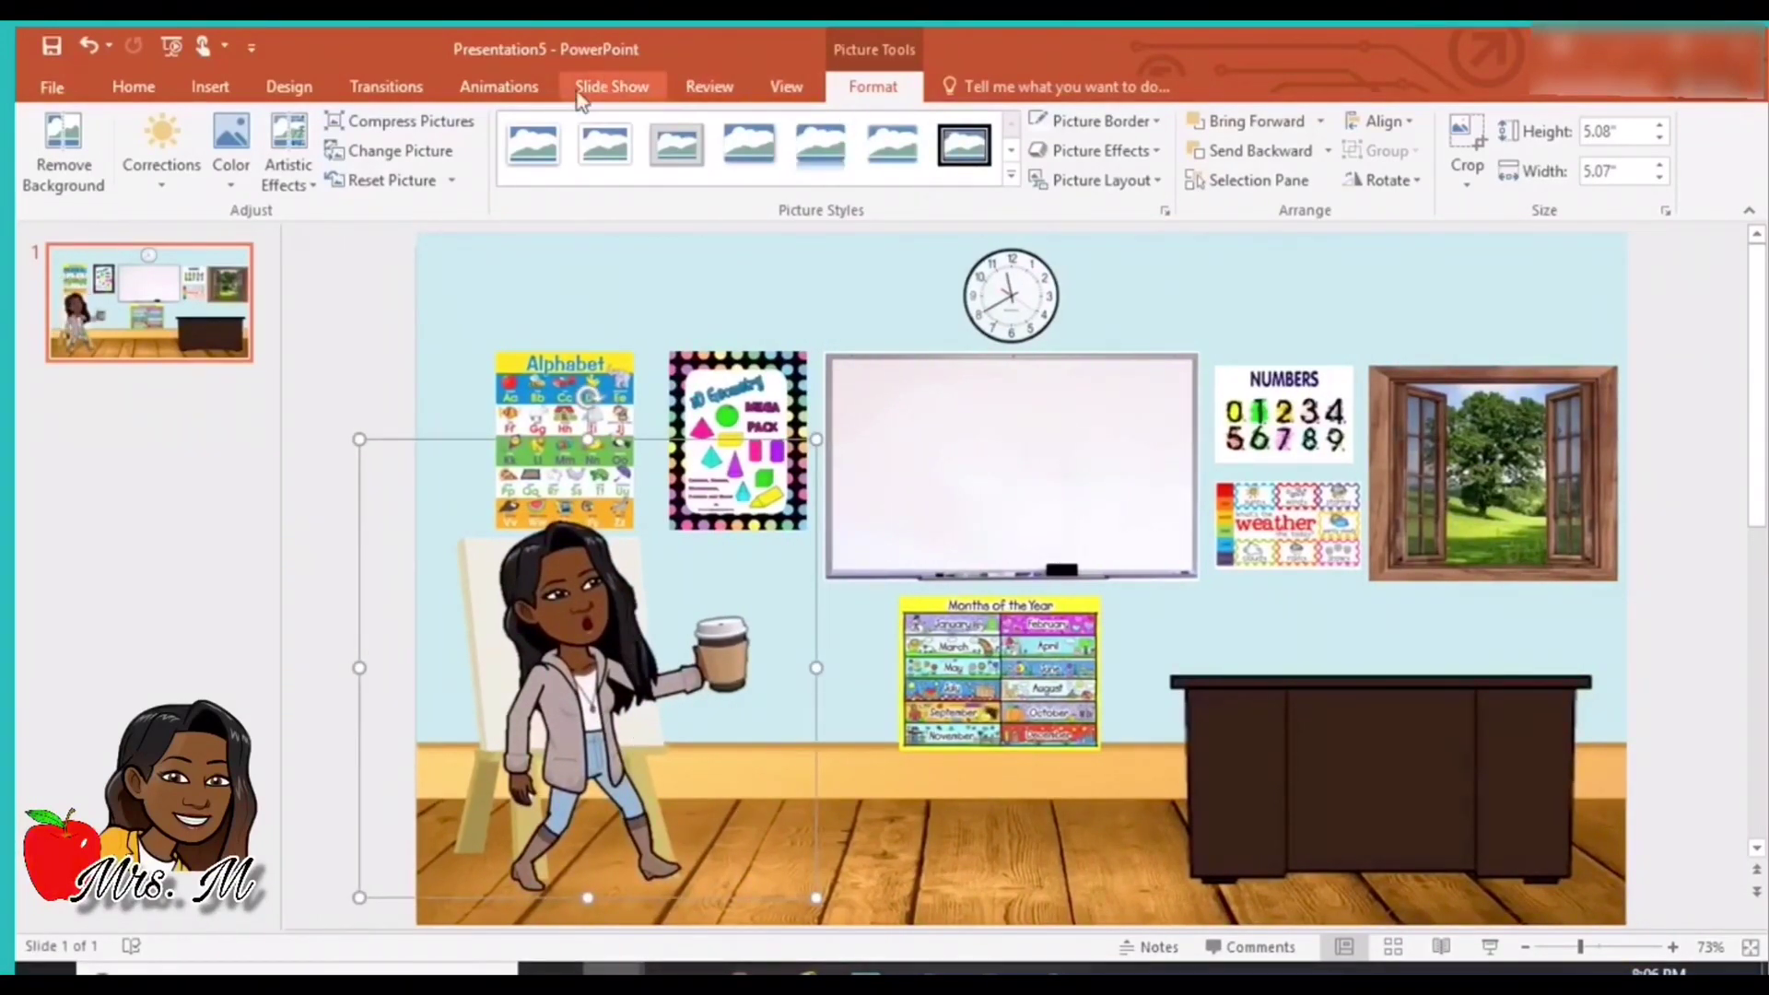
Give the teacher an Appear entrance that starts After Previous.
left_click(518, 92)
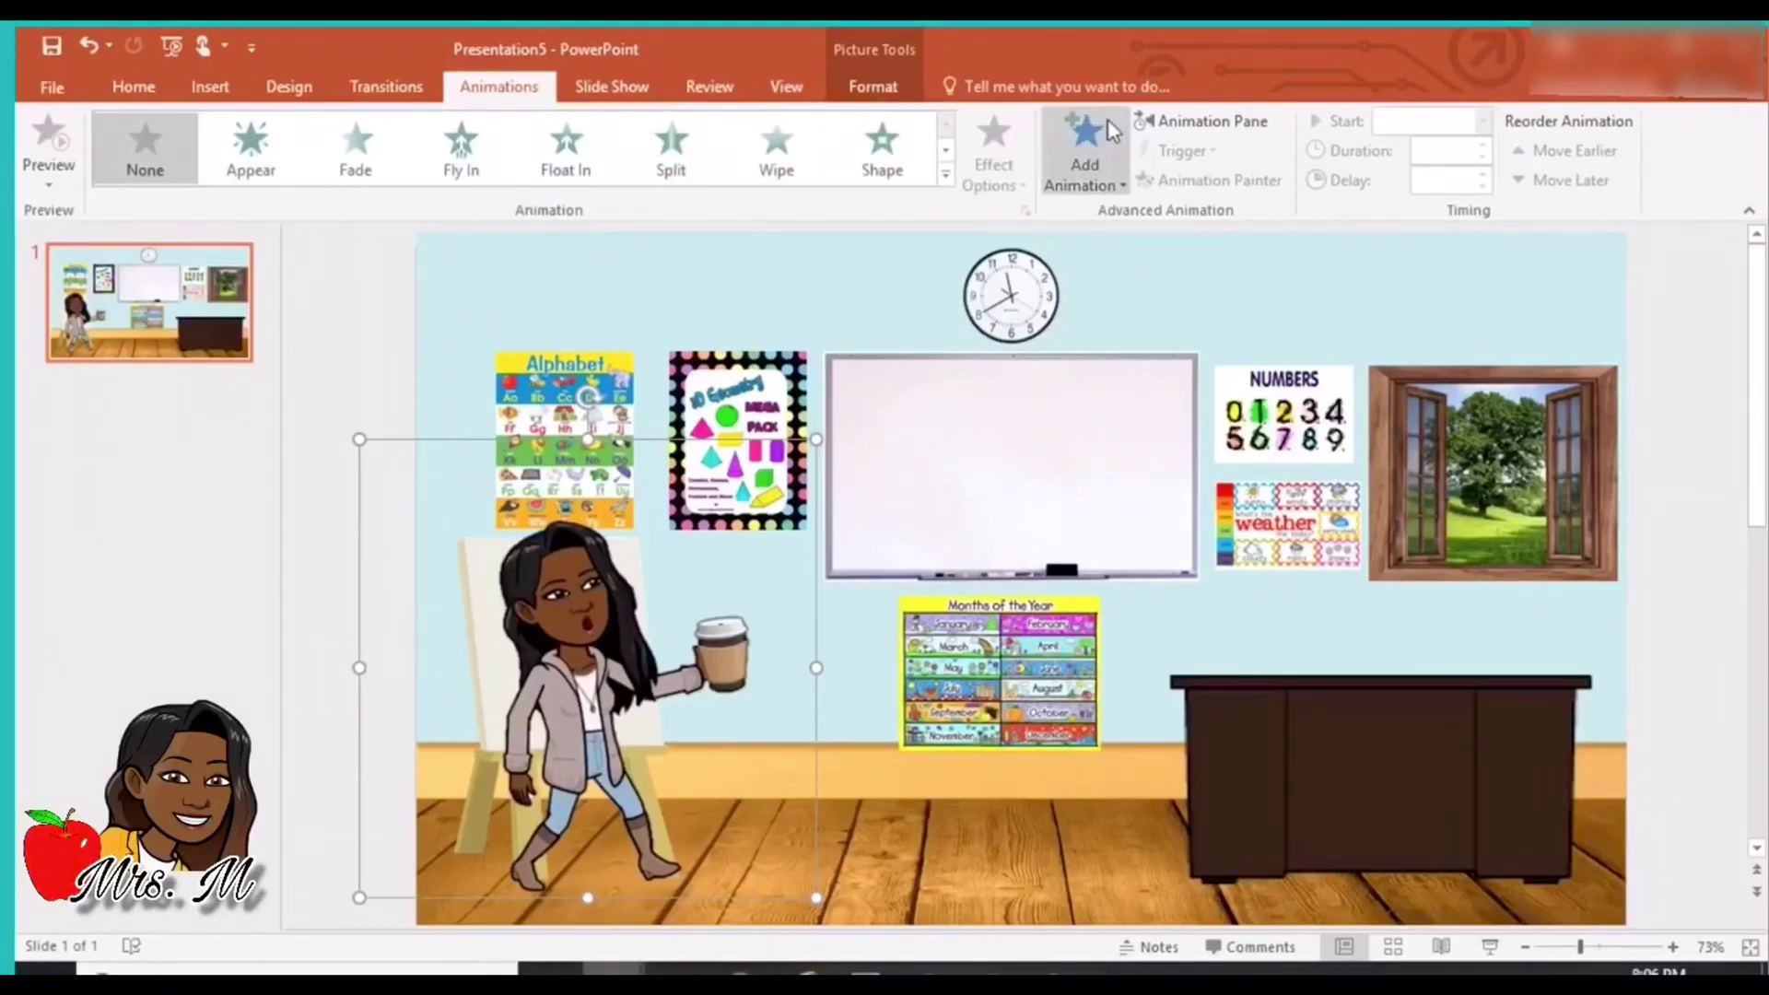
left_click(1087, 143)
left_click(1107, 276)
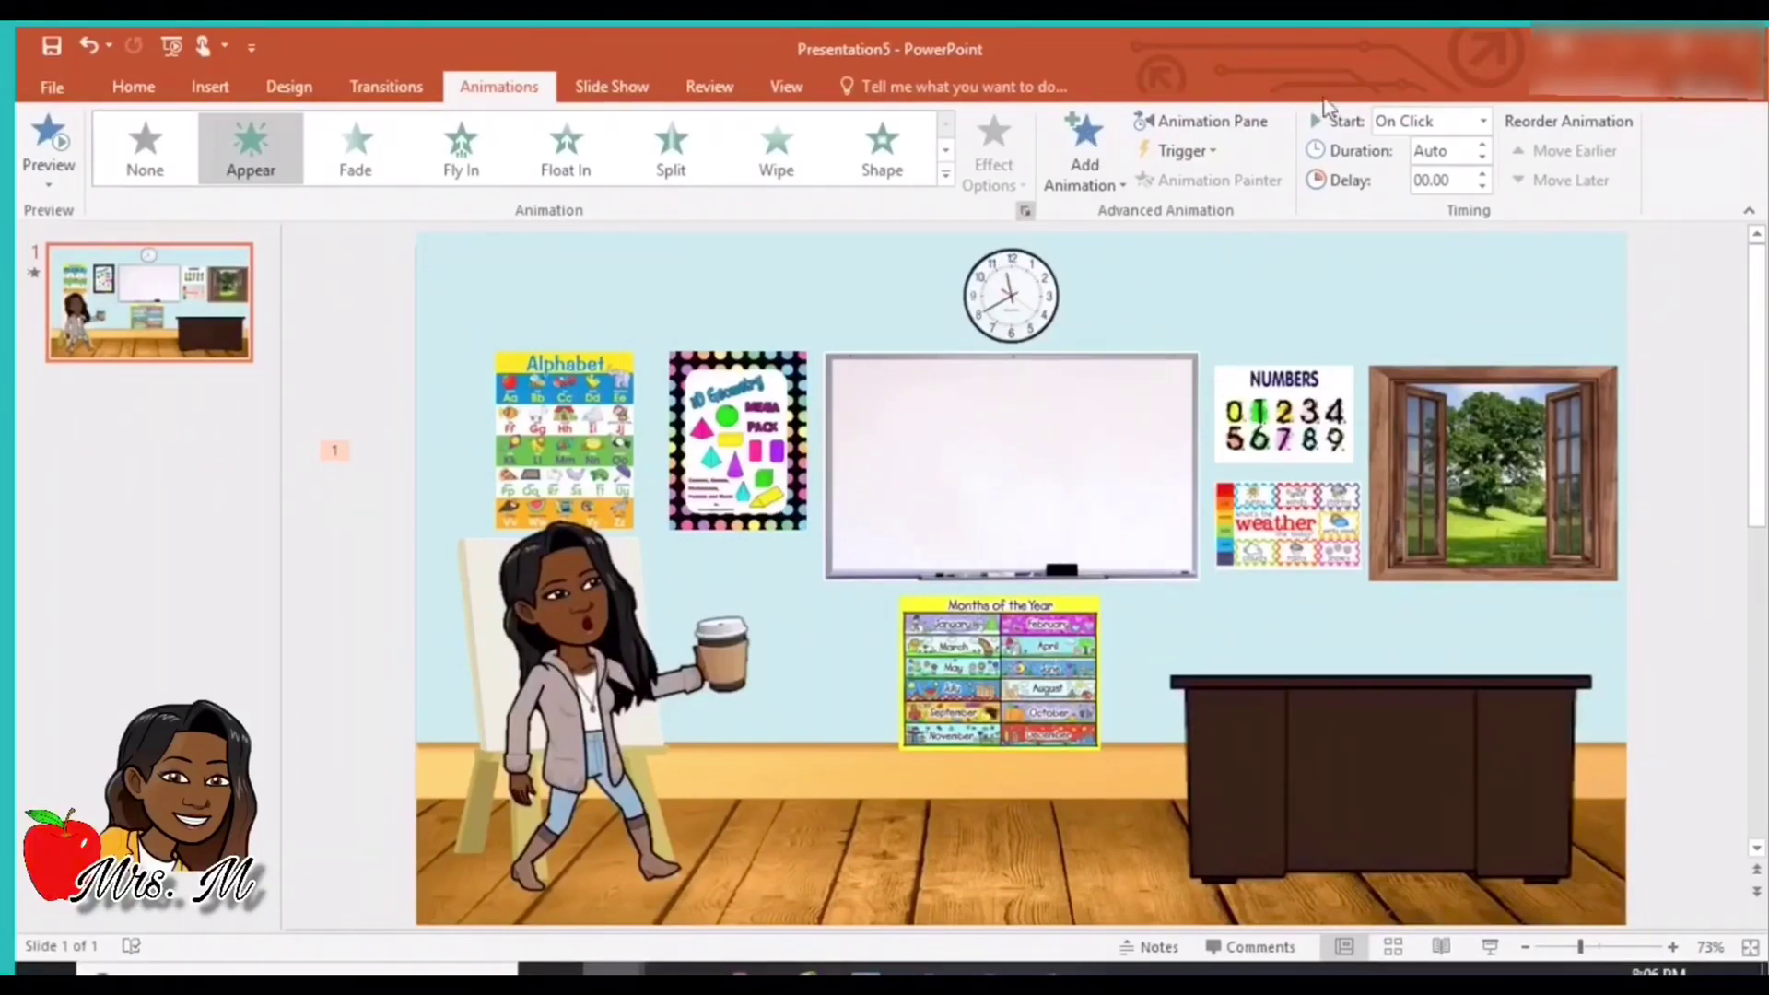
left_click(1084, 152)
key("Escape")
left_click(1483, 120)
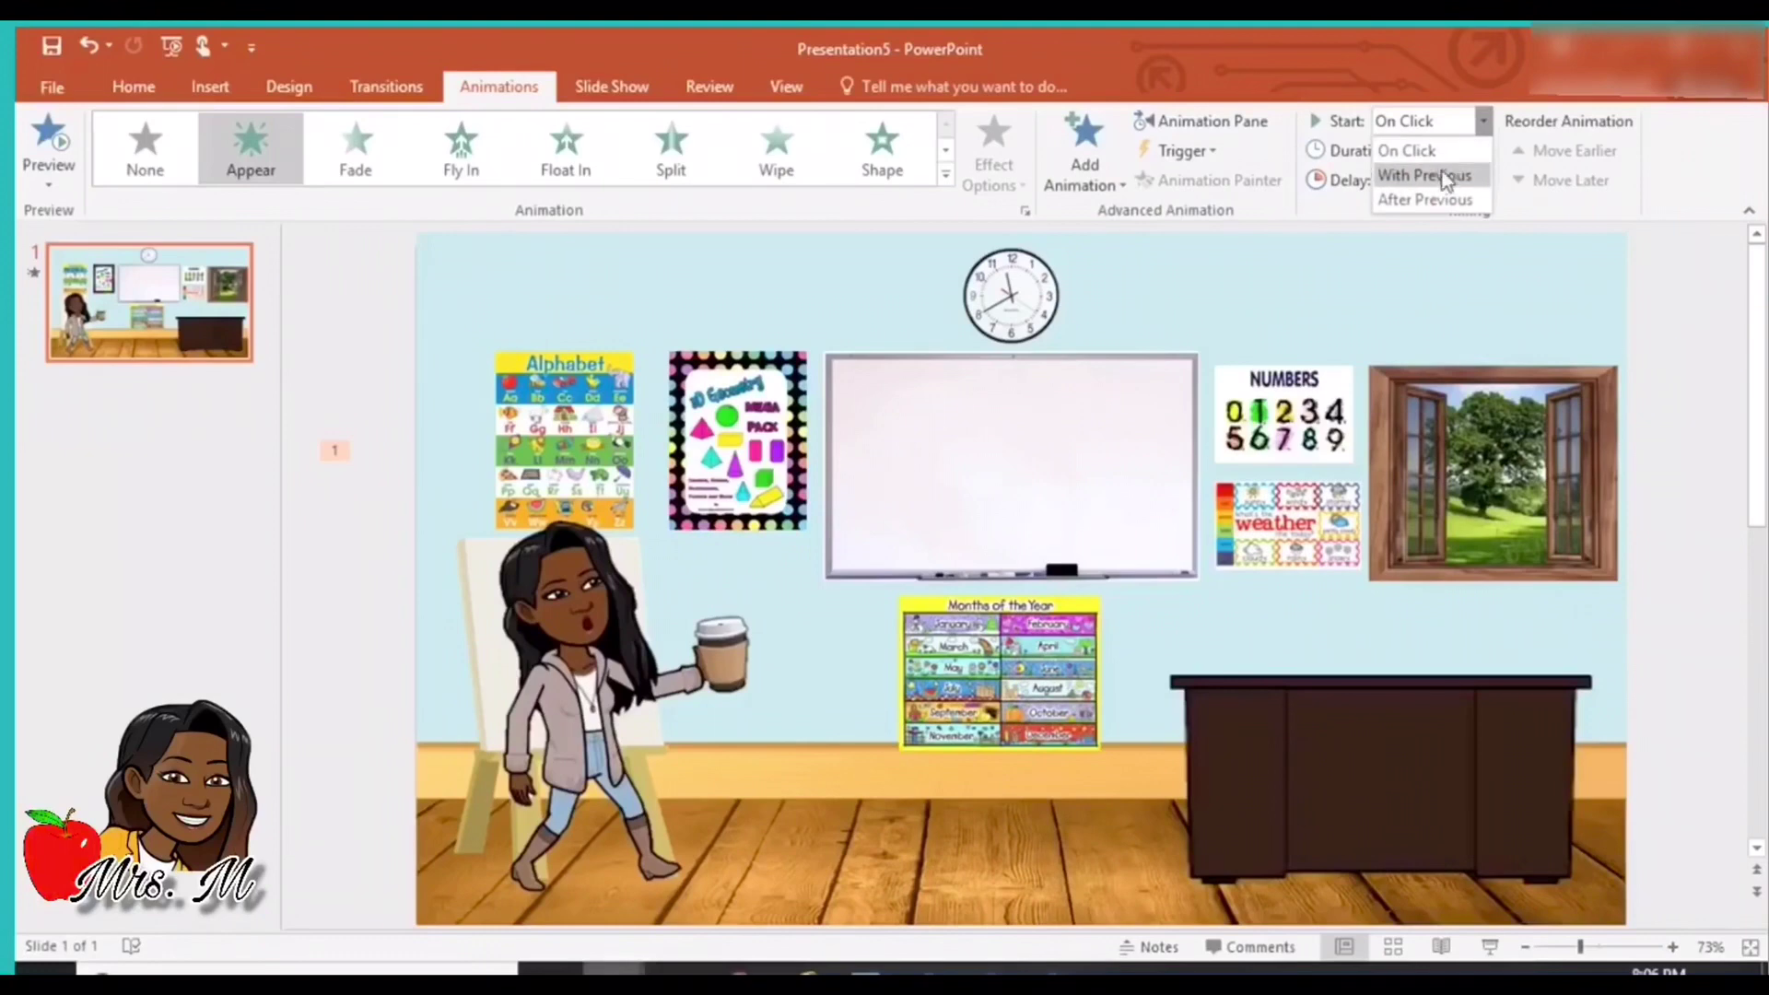
left_click(1426, 199)
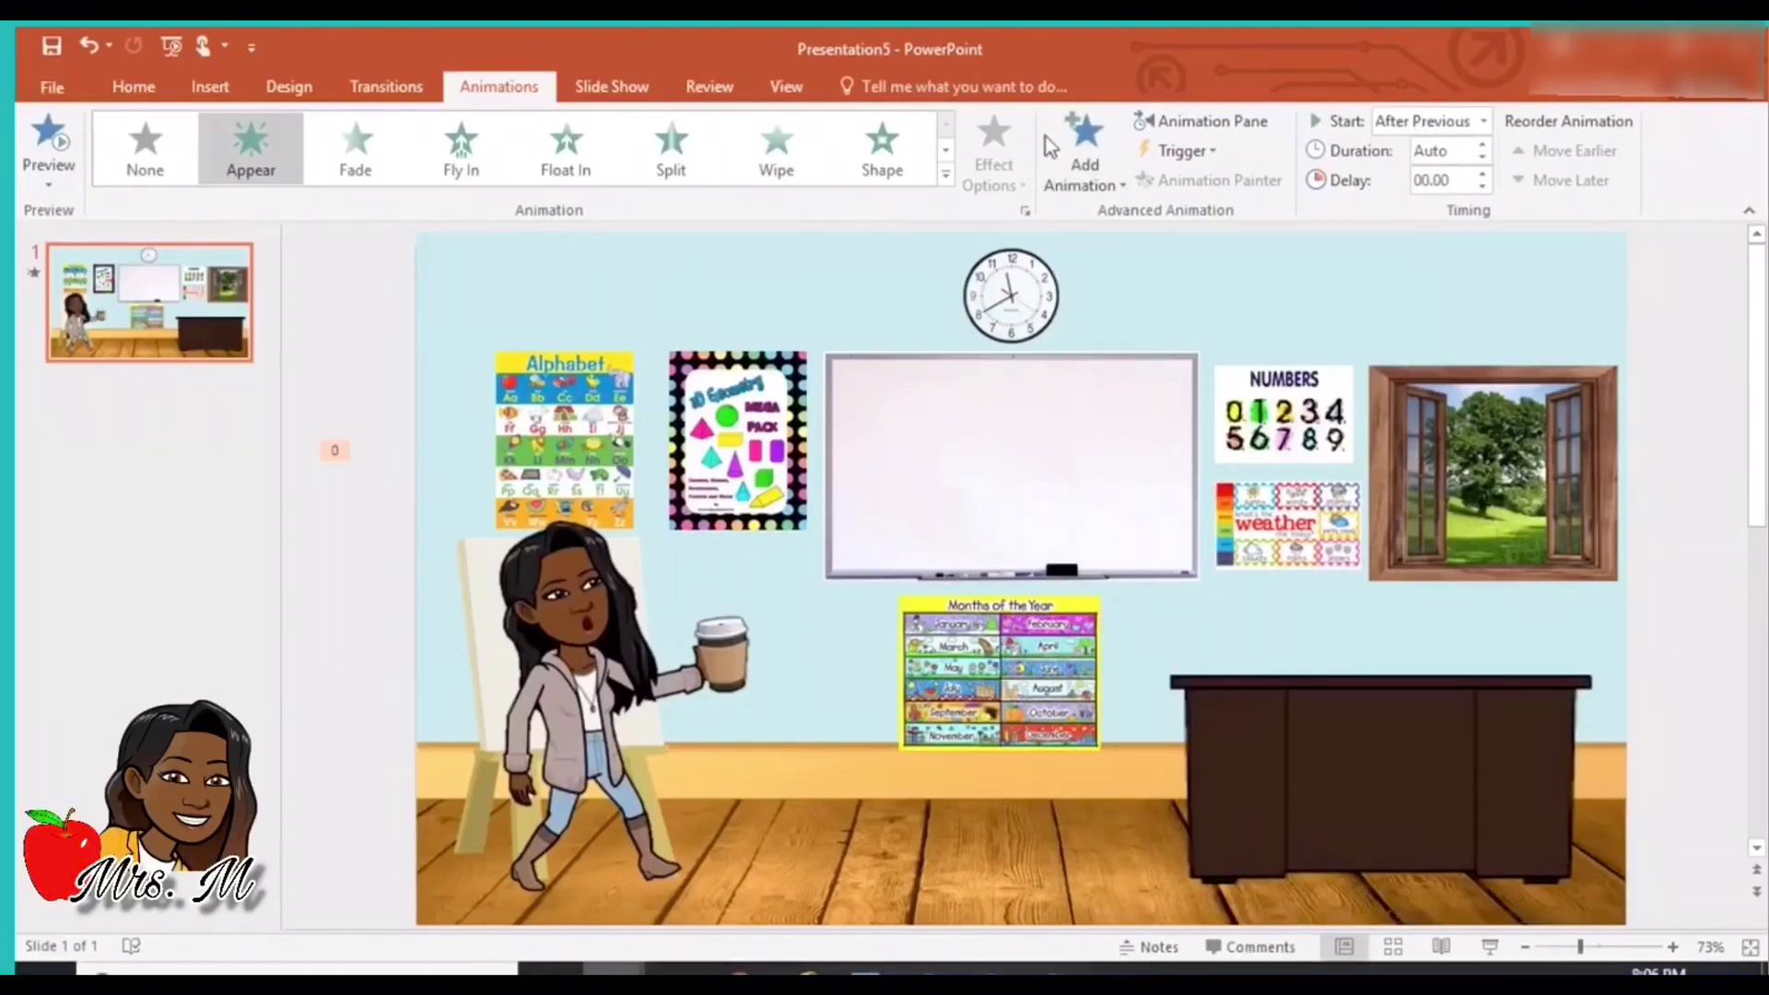
Draw a trial custom motion path, preview it, then remove it.
left_click(1097, 134)
scroll(1172, 742, "down", 3)
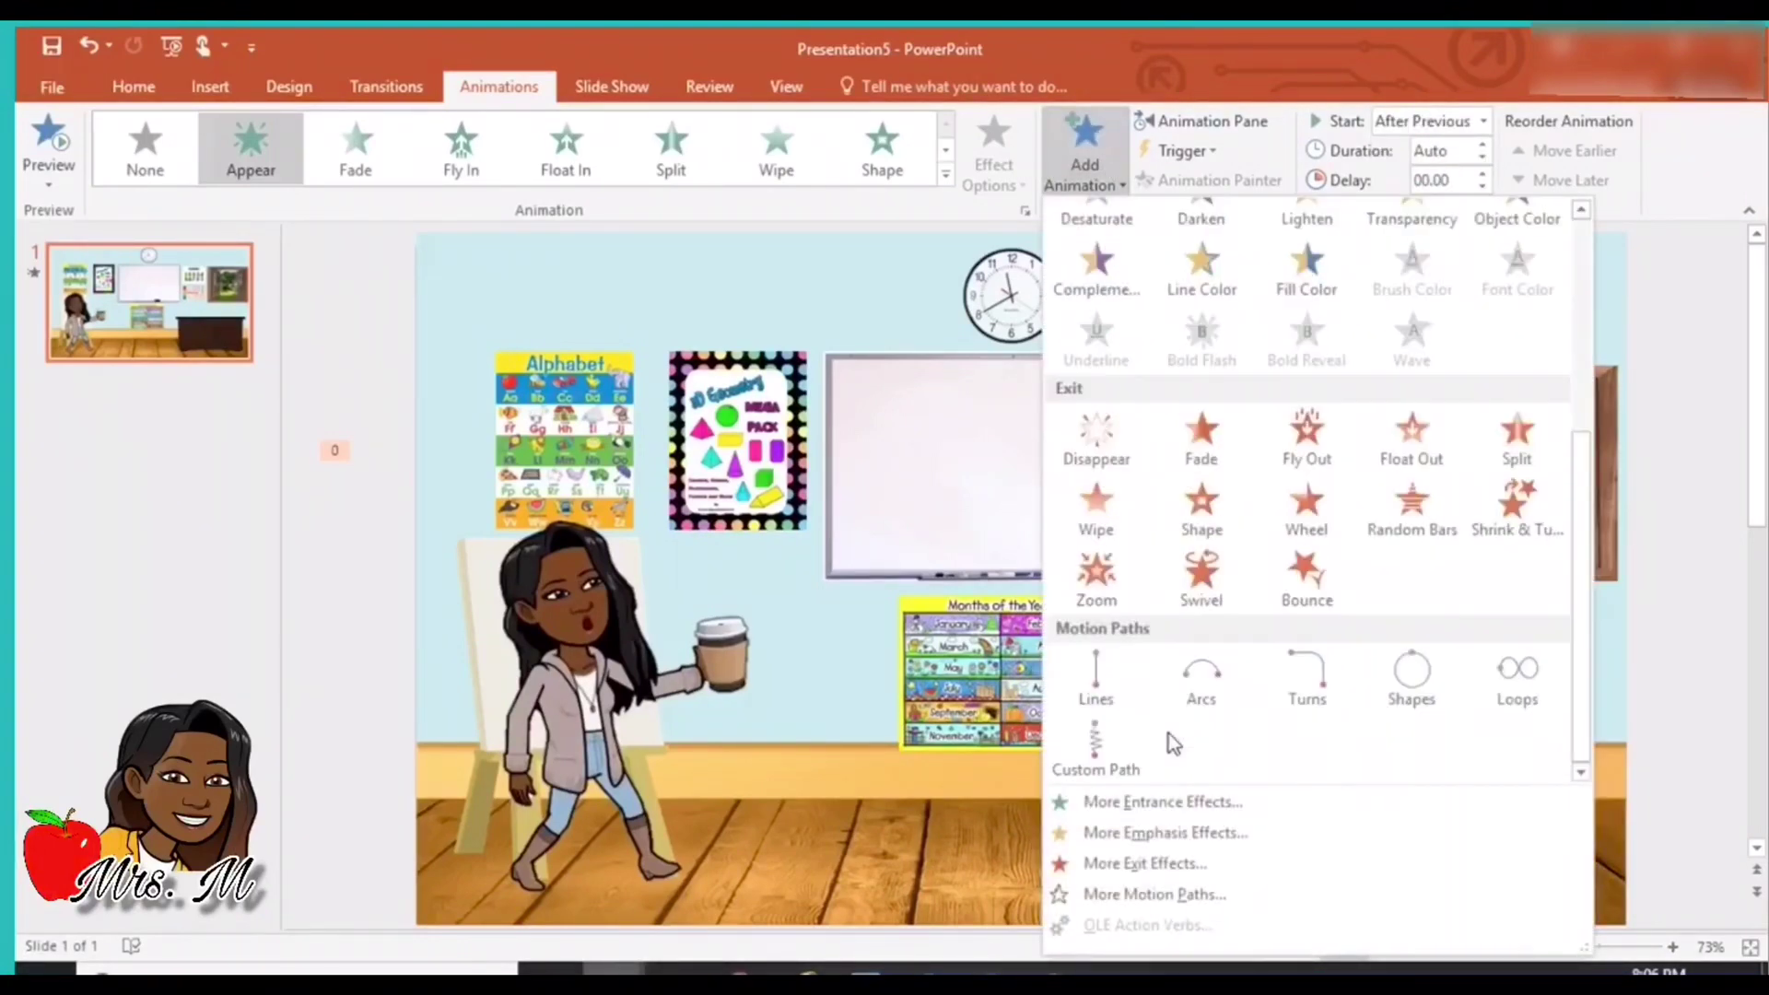
left_click(1087, 727)
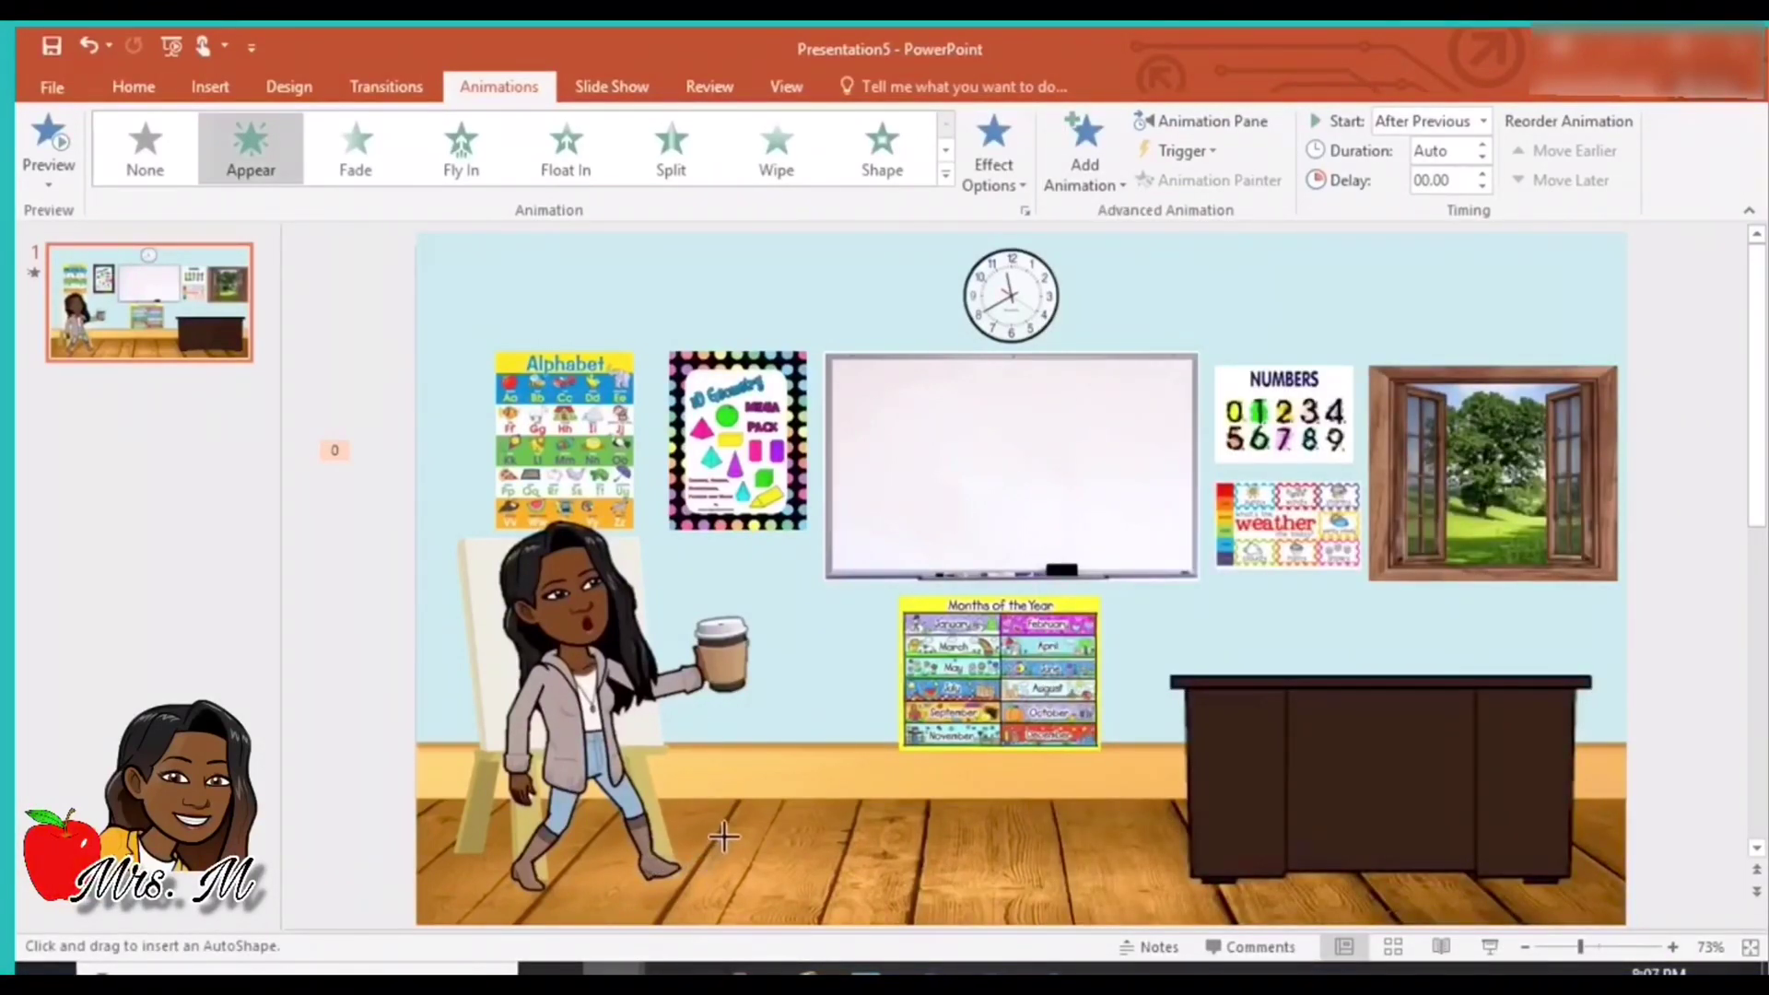
left_click_drag(724, 836, 803, 848)
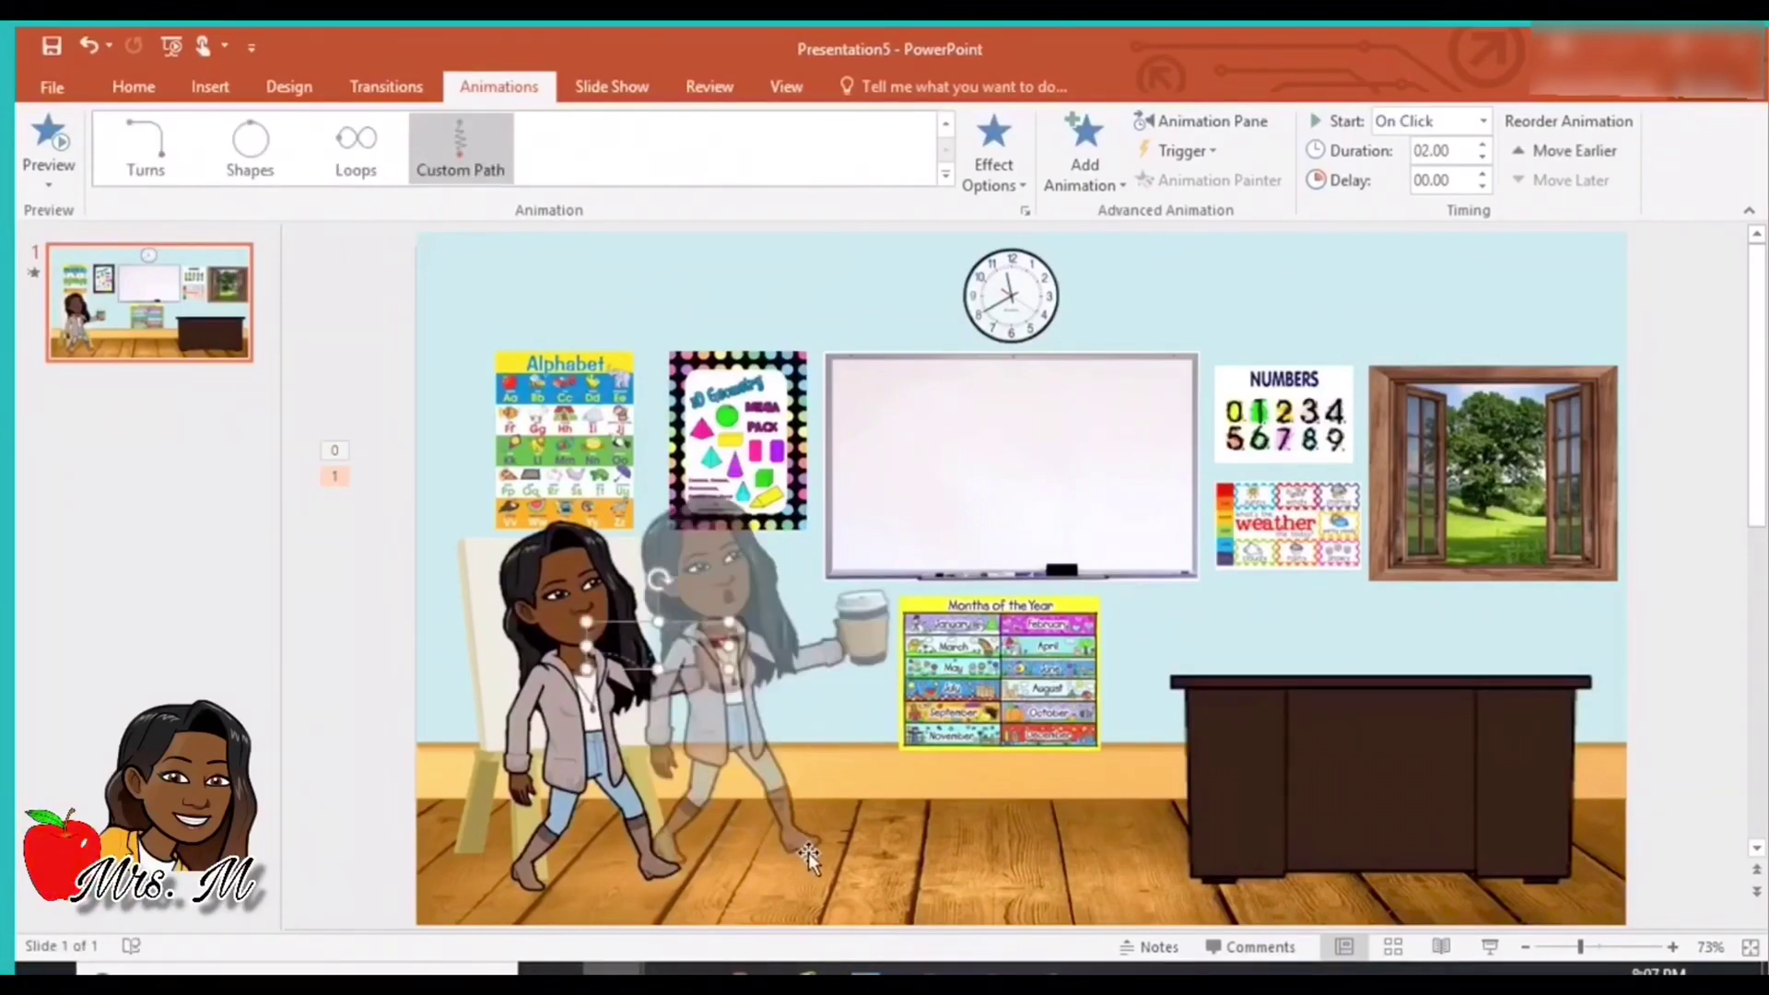
left_click(70, 144)
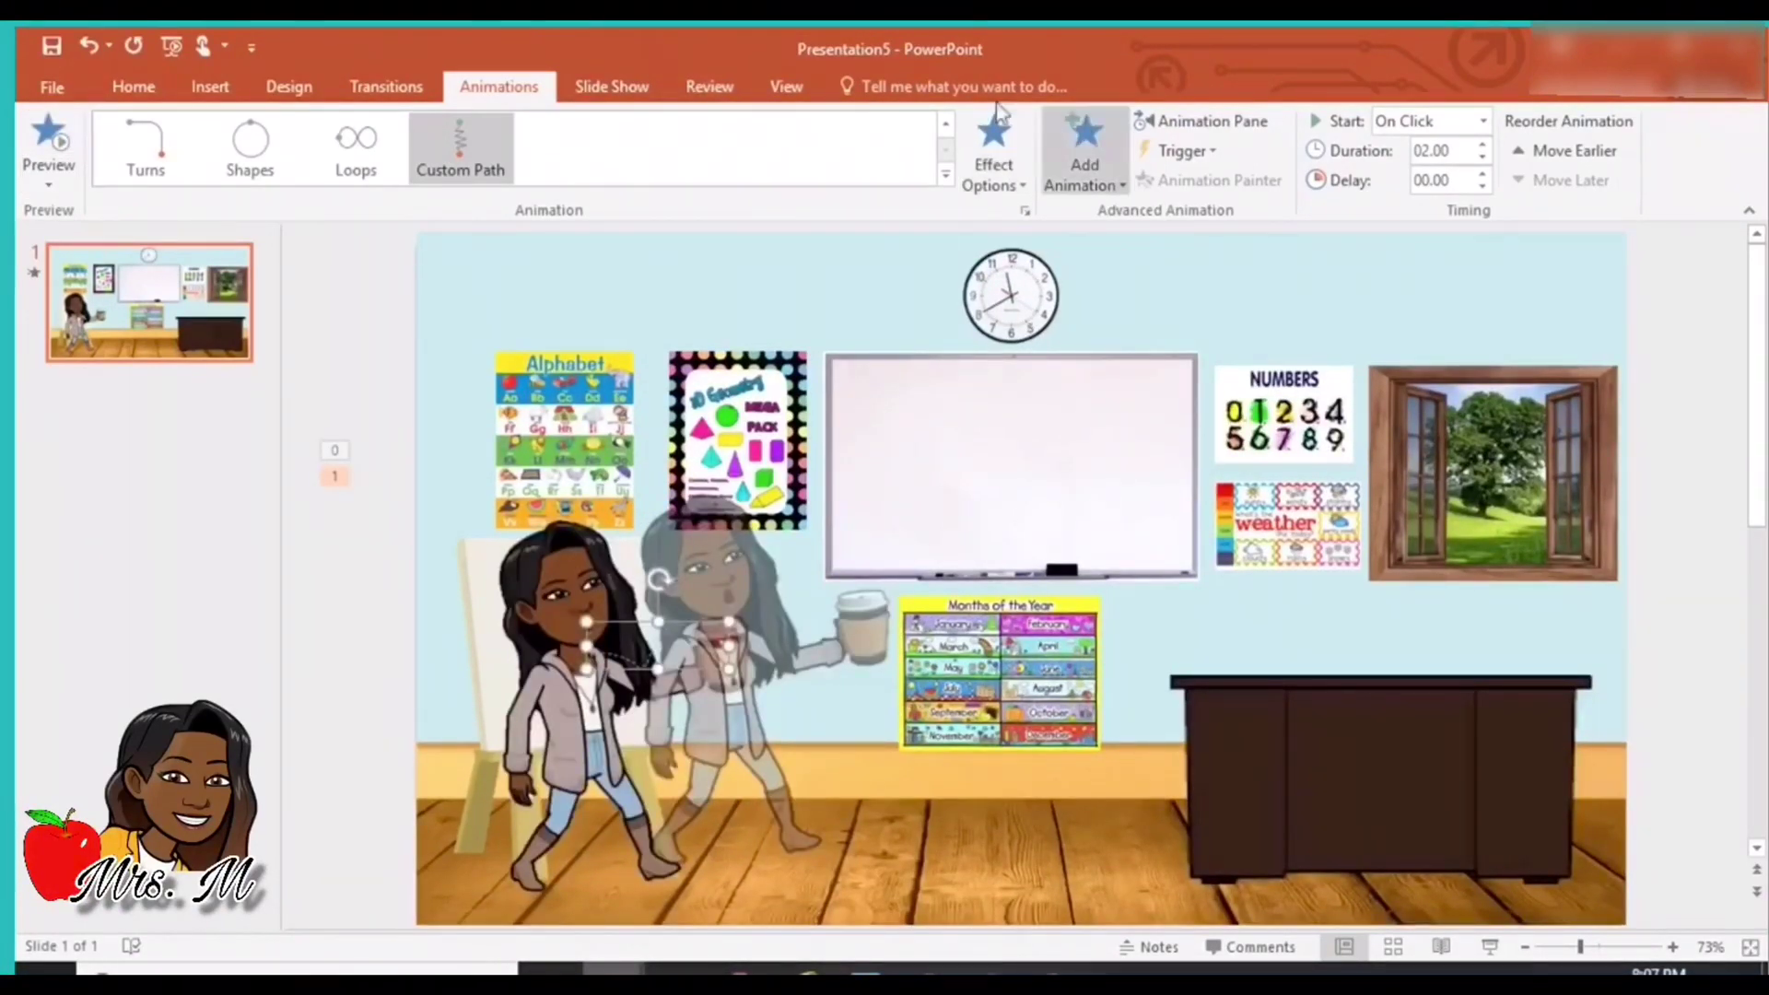
left_click(92, 41)
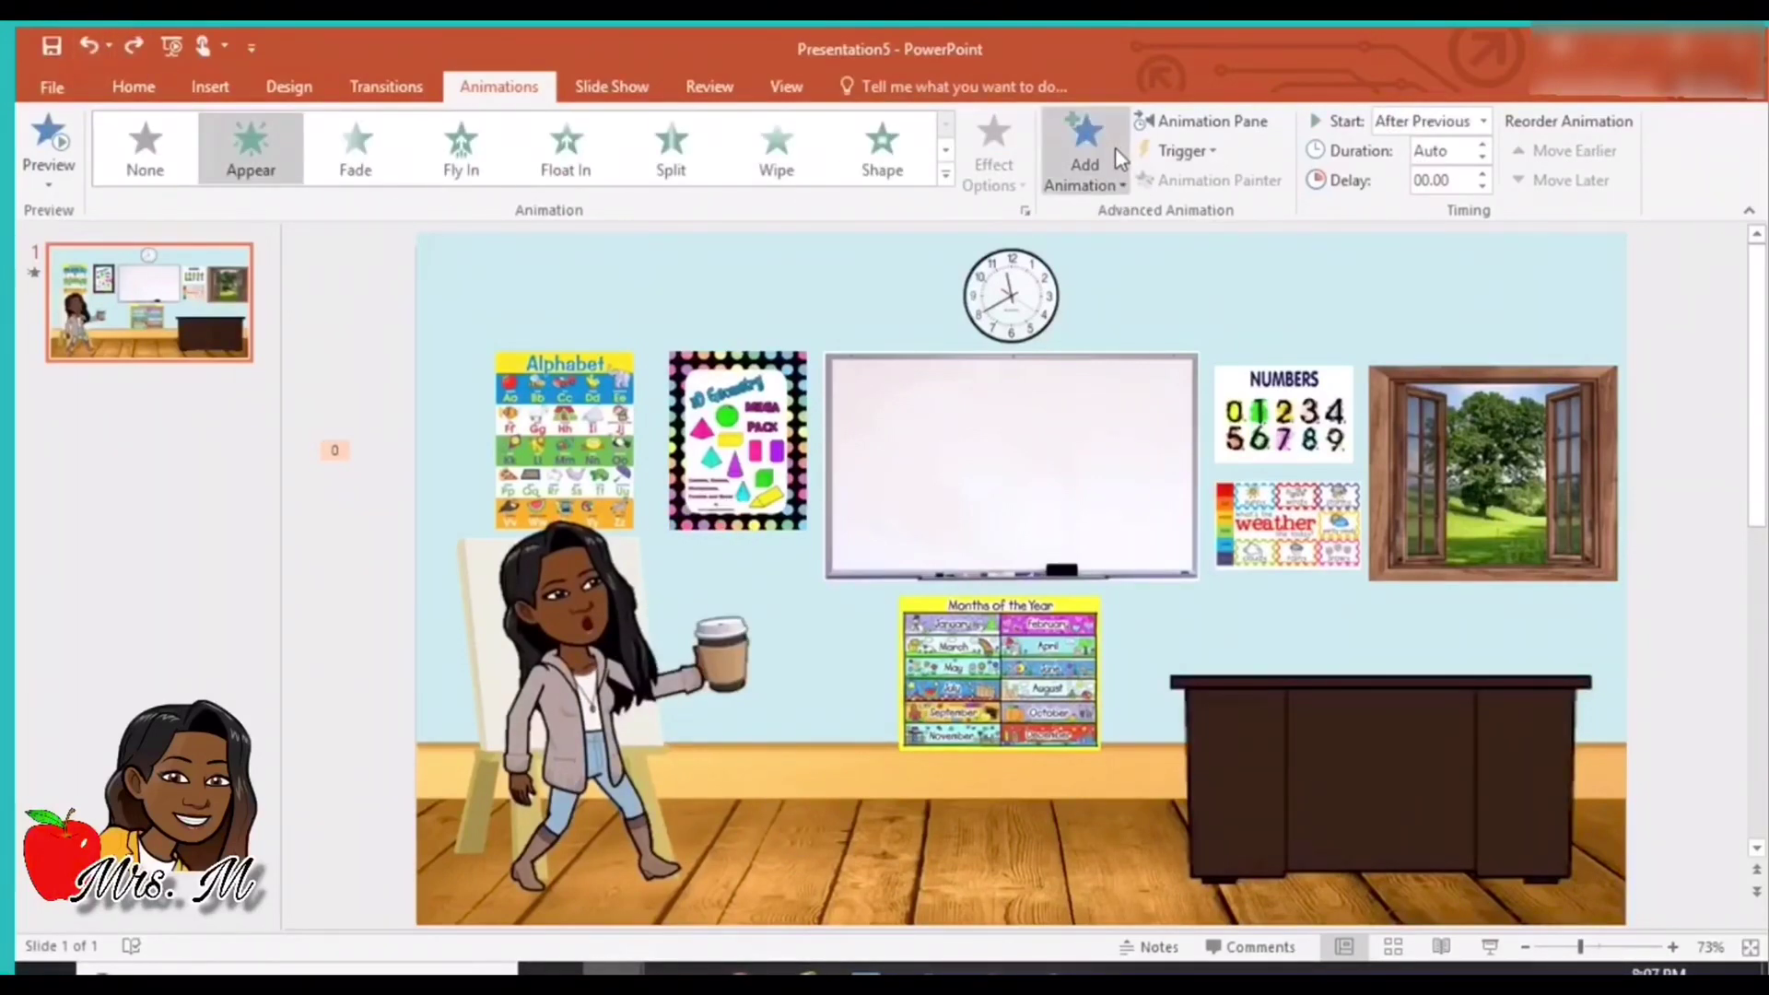
Draw a custom motion path from the easel to the desk and preview it.
left_click(1091, 153)
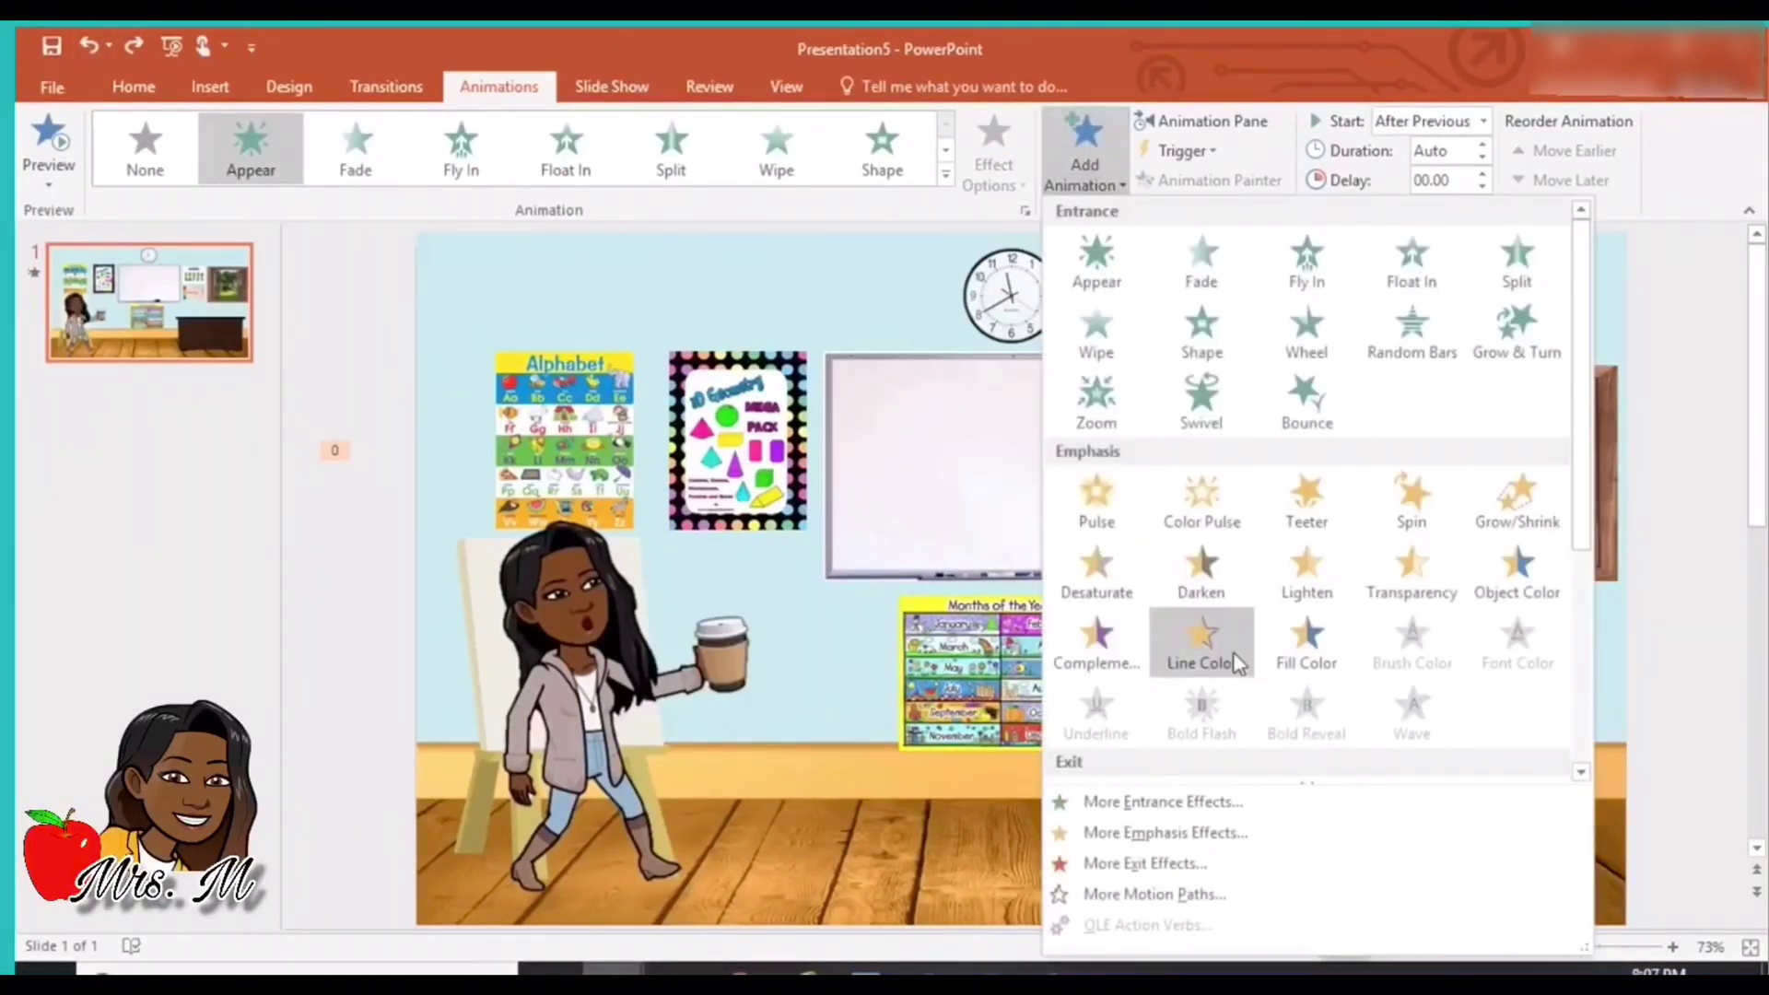
scroll(1231, 659, "down", 3)
left_click(1093, 737)
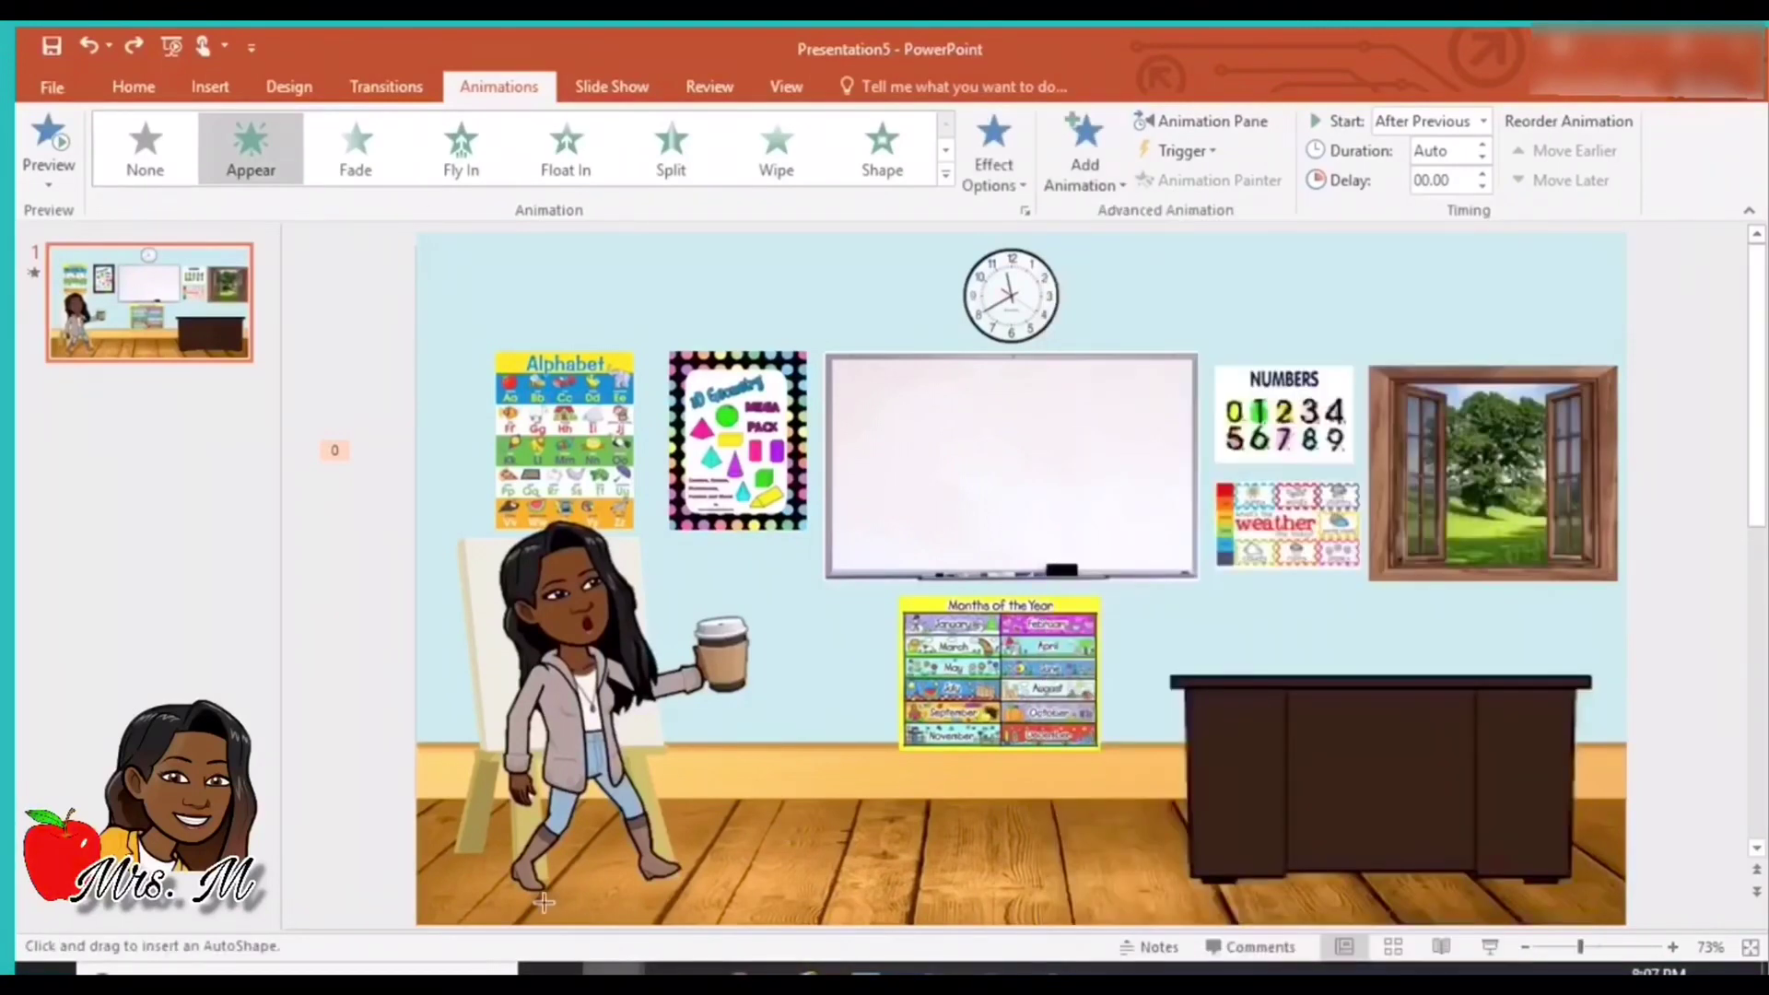
double_click(1210, 827)
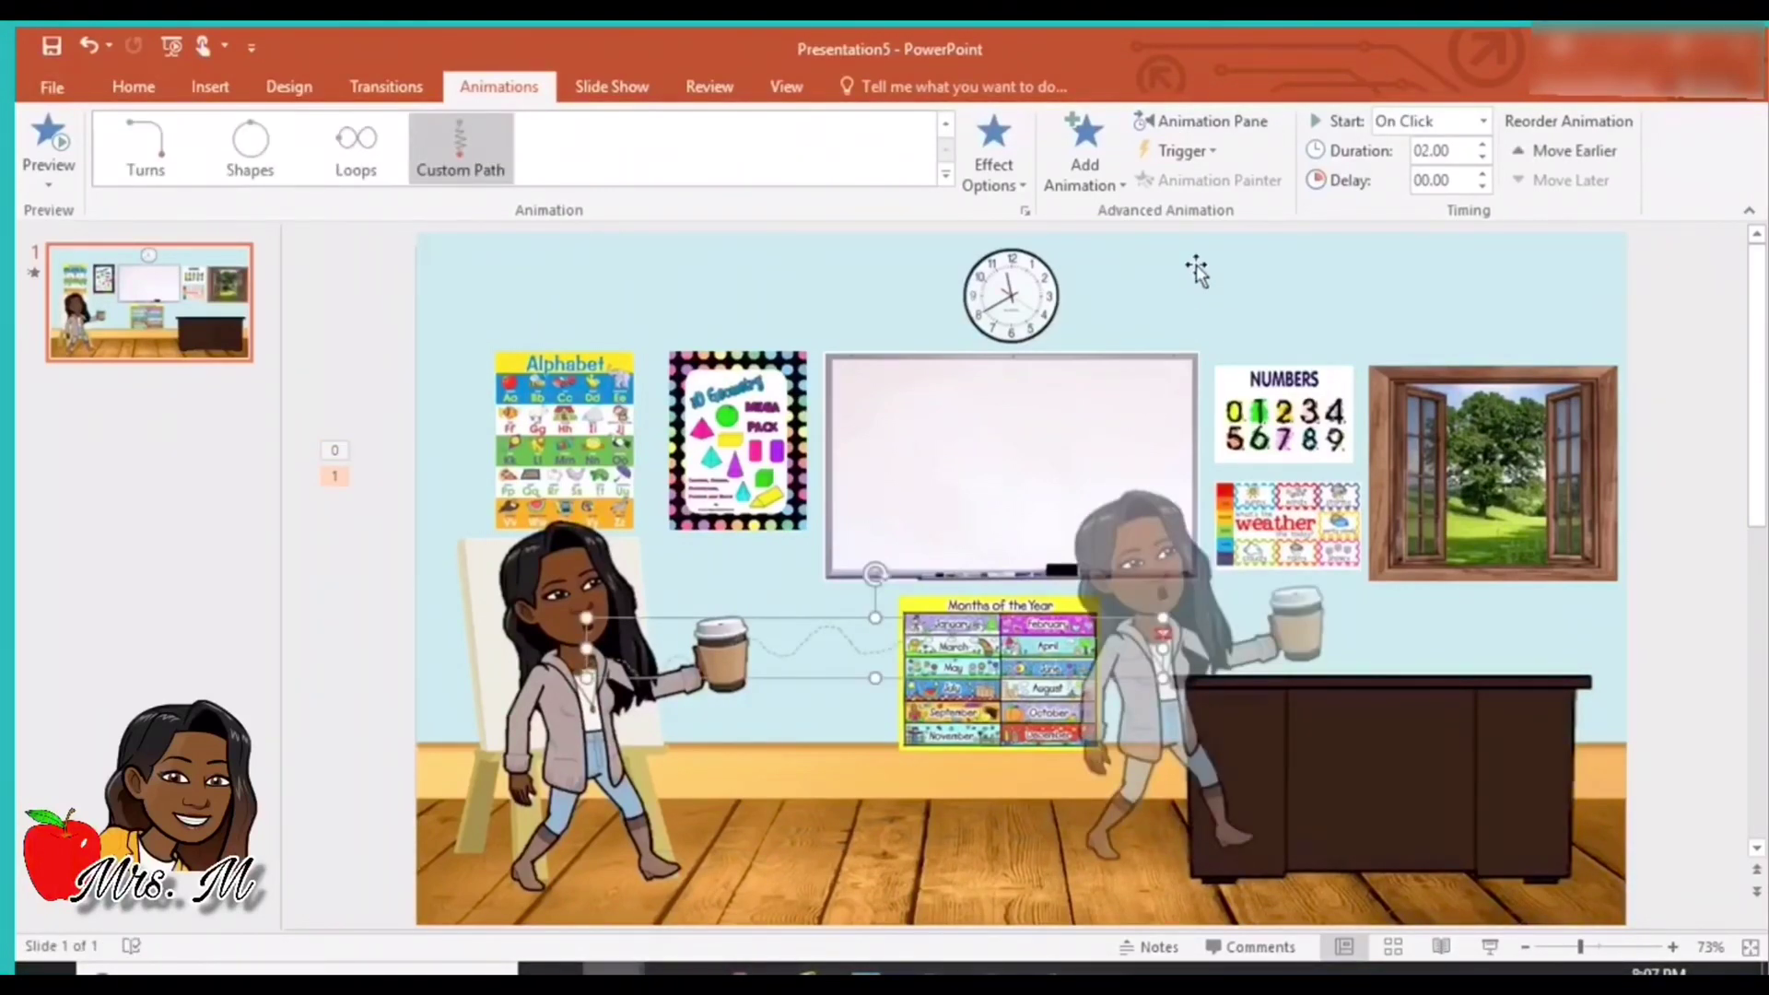
left_click(51, 138)
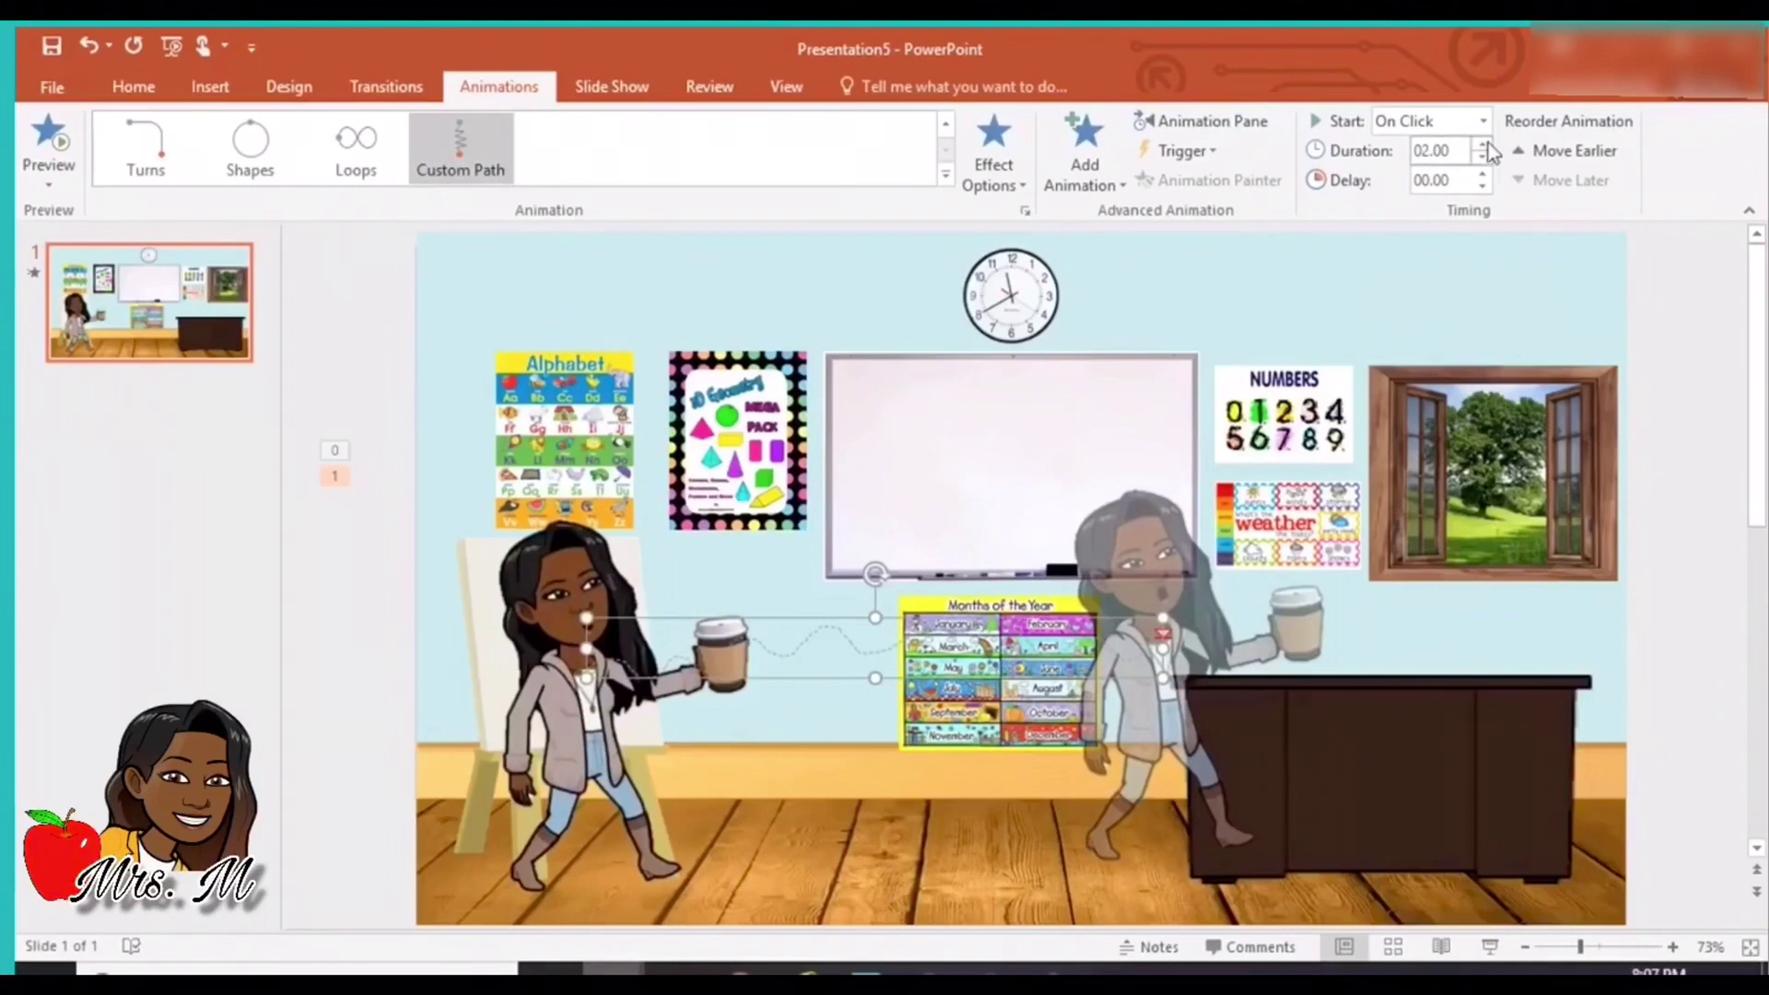
Set the walk's Start to After Previous and duration to 07.25 seconds, then preview it.
left_click(1483, 144)
left_click(1482, 144)
left_click(1482, 145)
left_click(1483, 121)
left_click(1465, 198)
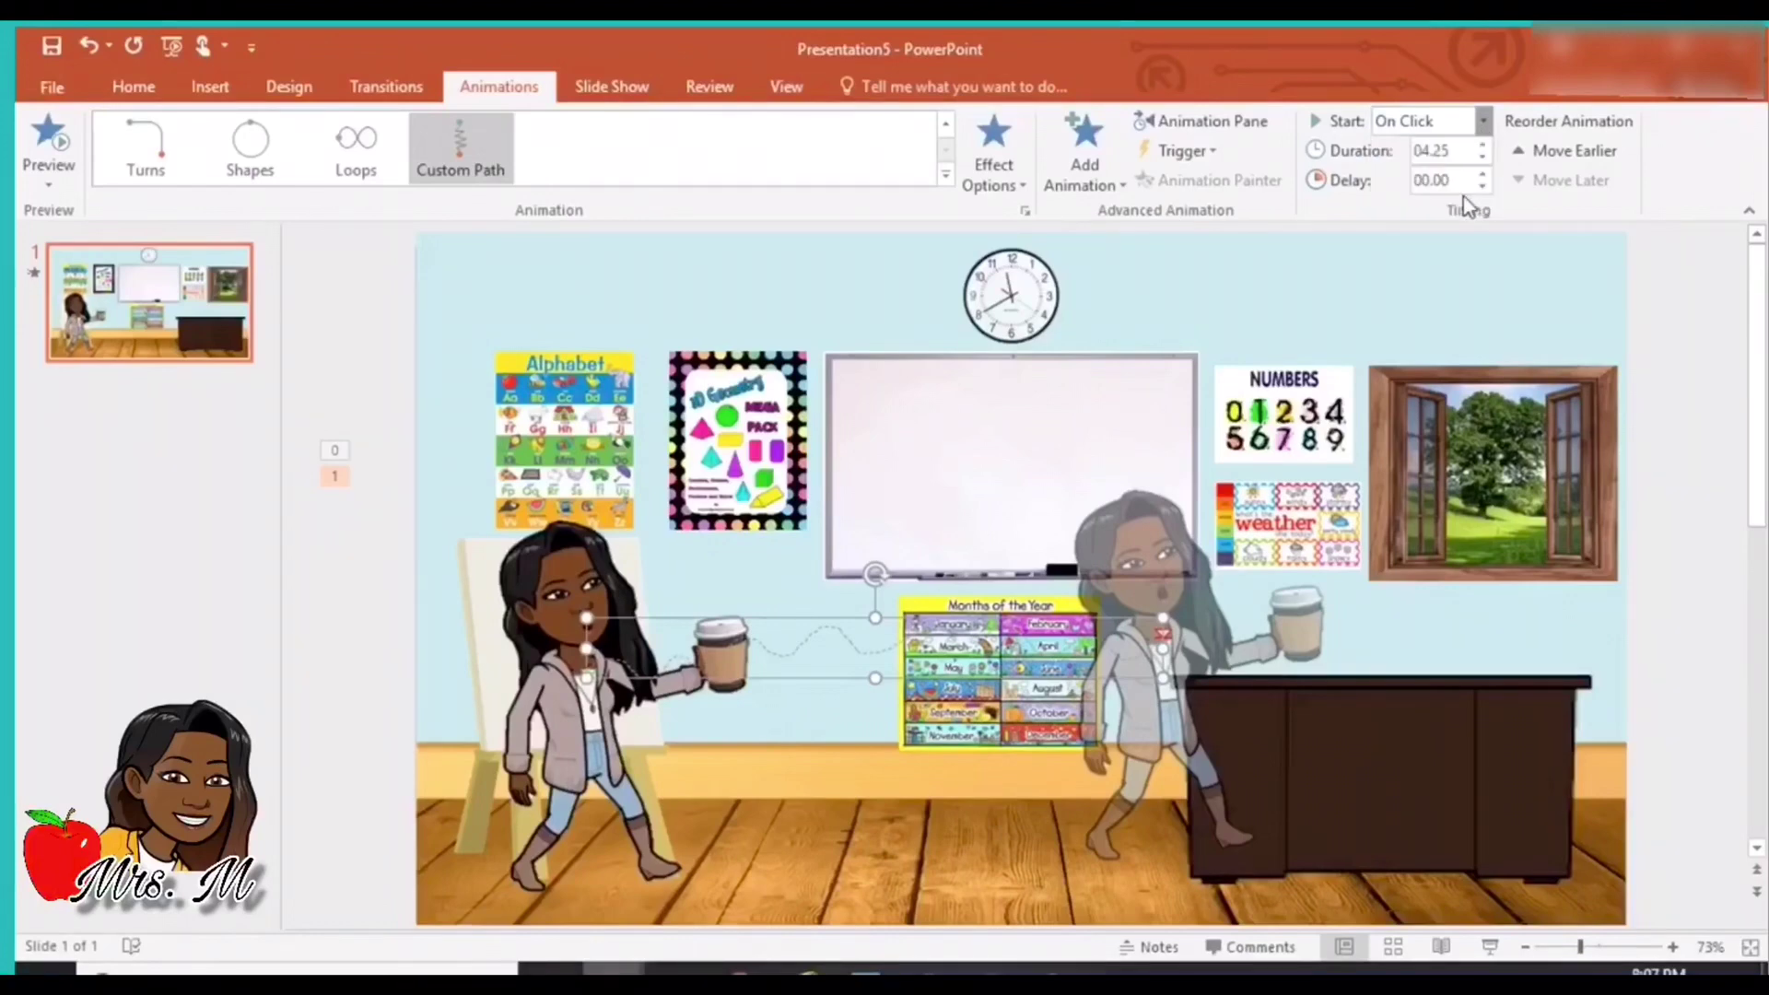
left_click(51, 138)
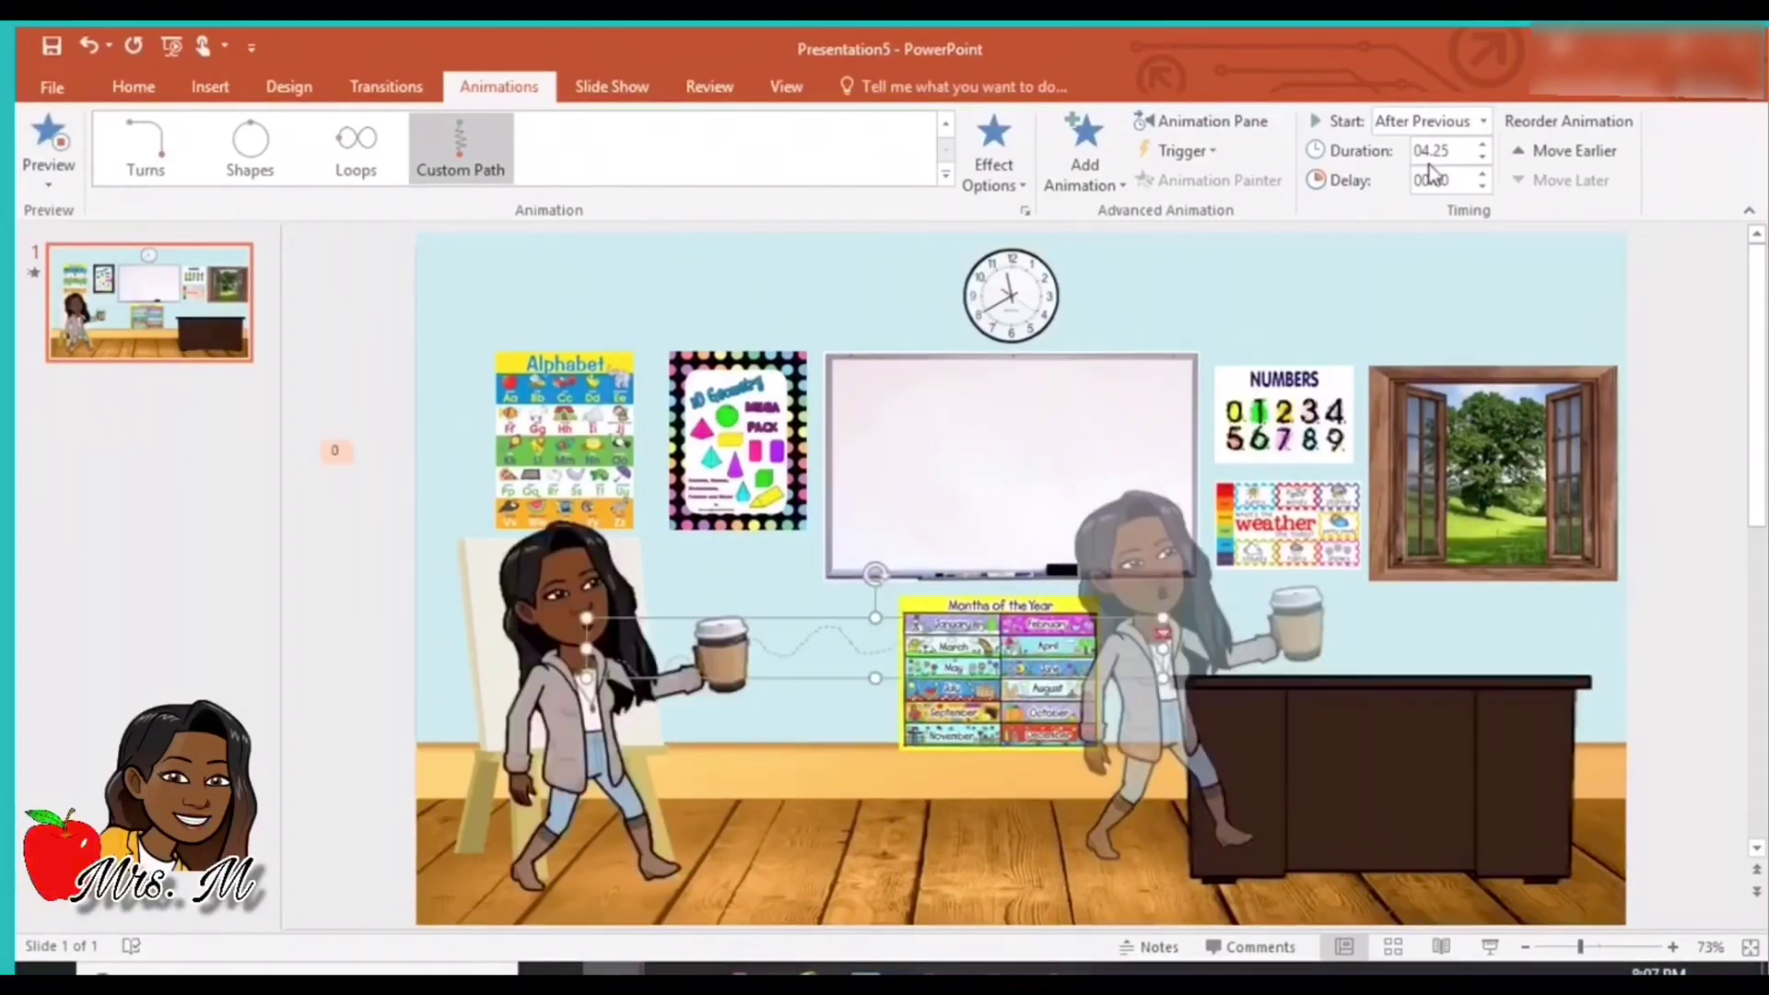
left_click(1481, 143)
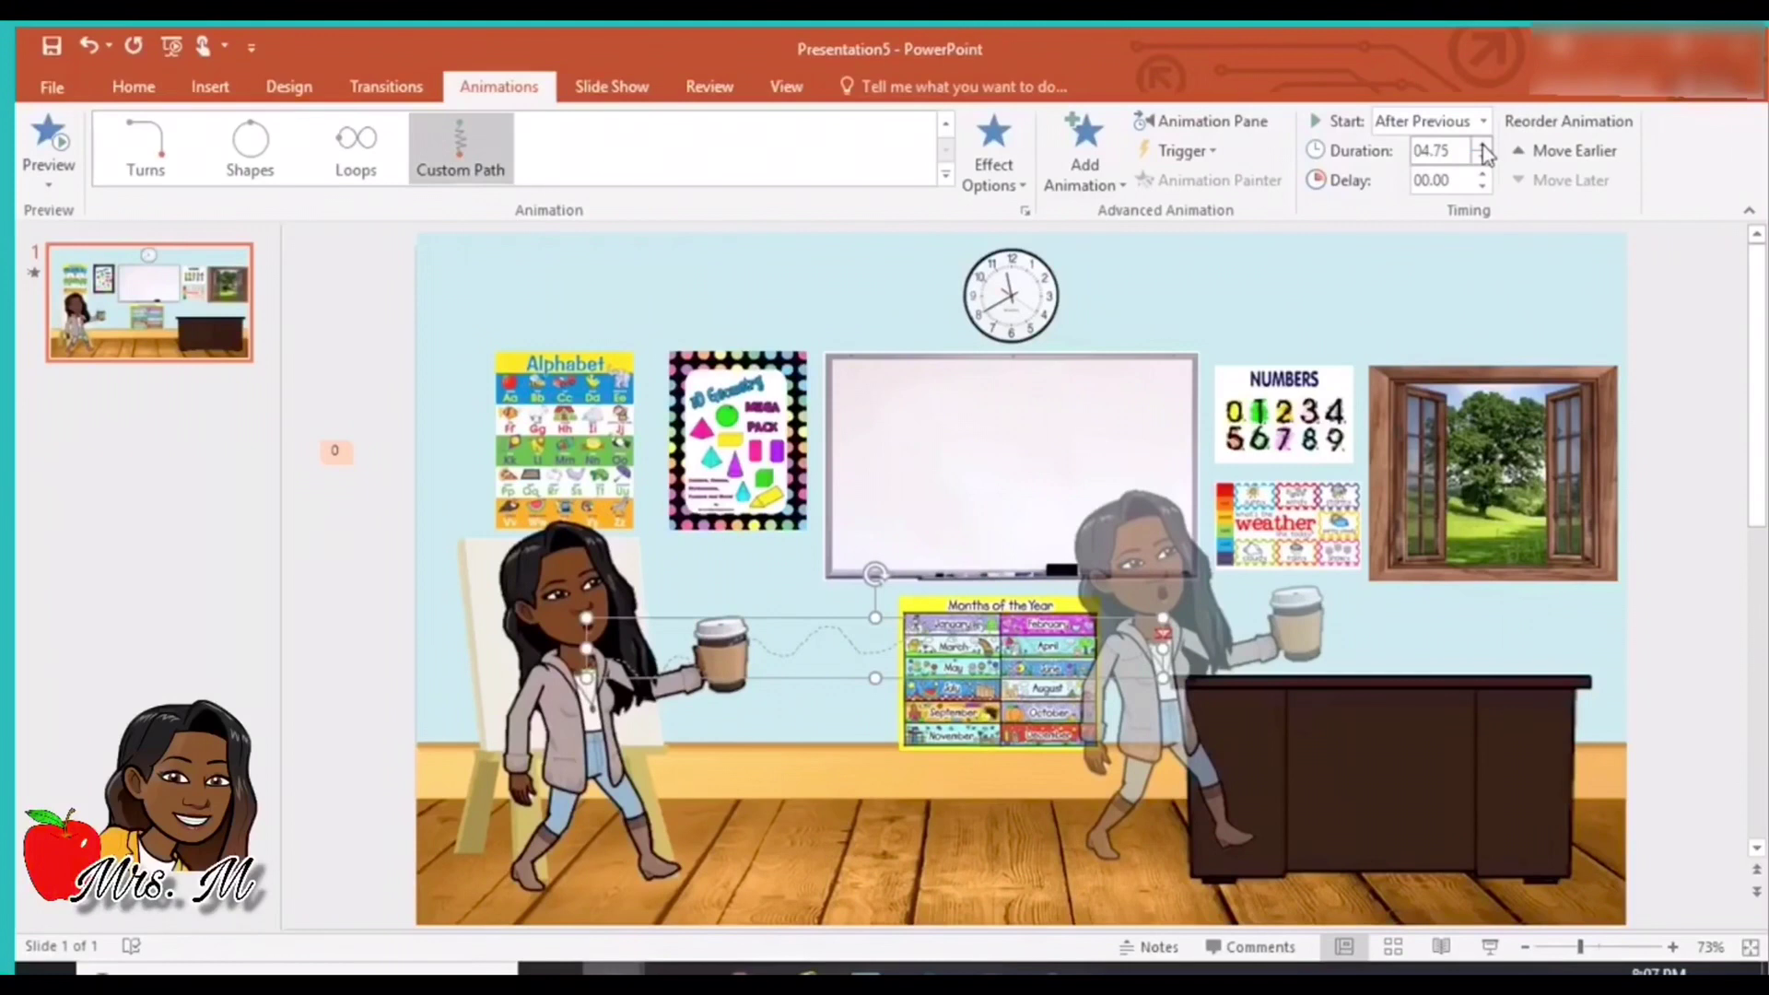
left_click(1481, 145)
left_click(1481, 145)
left_click(1481, 145)
left_click(51, 172)
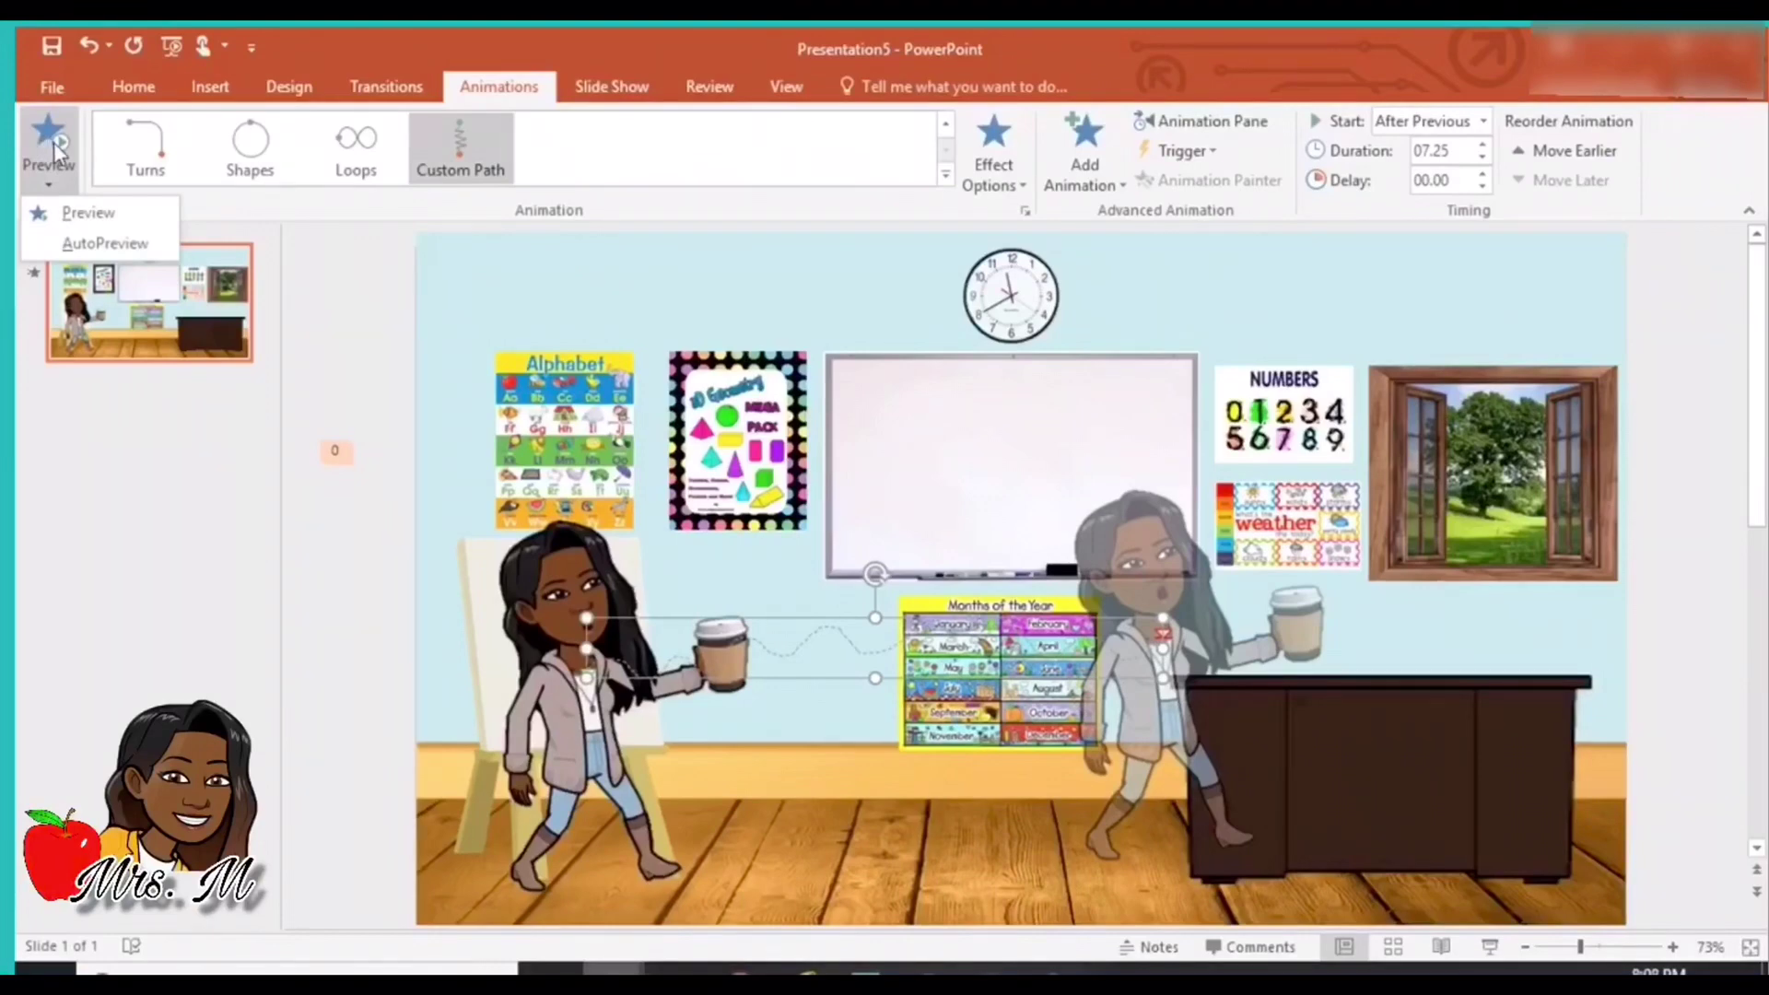
left_click(54, 142)
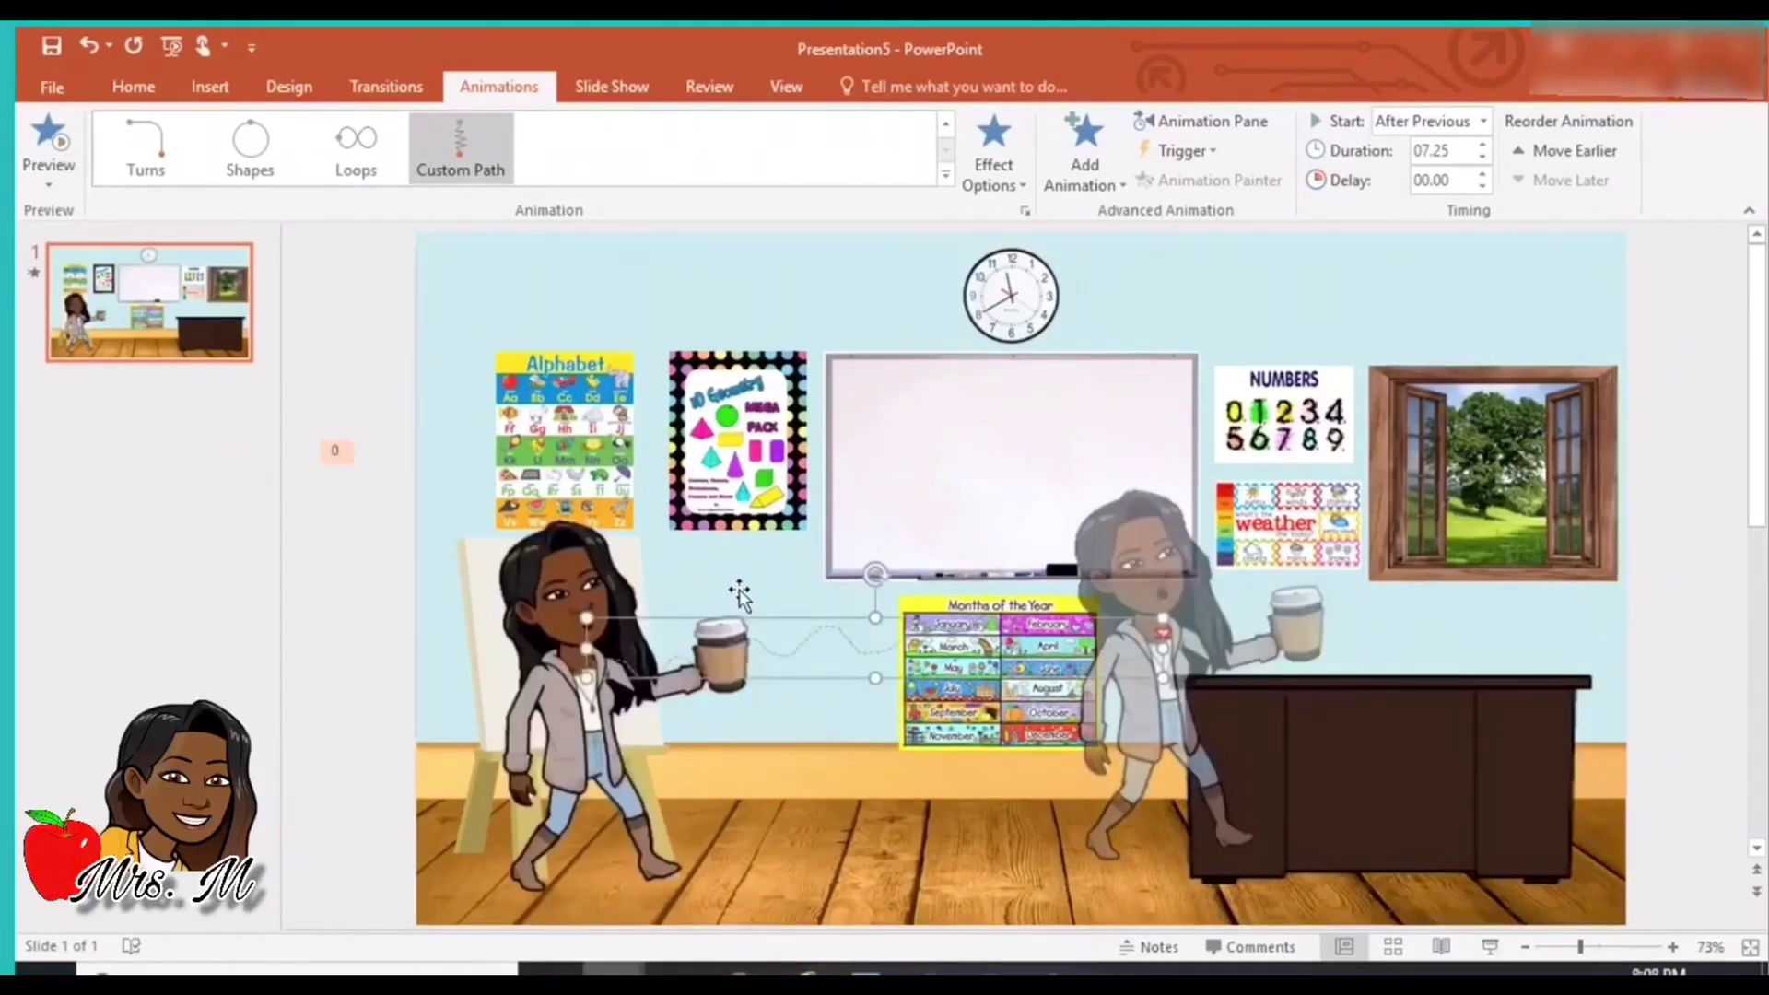
Delete the extra blank slide and duplicate the classroom slide as slide 2.
right_click(155, 347)
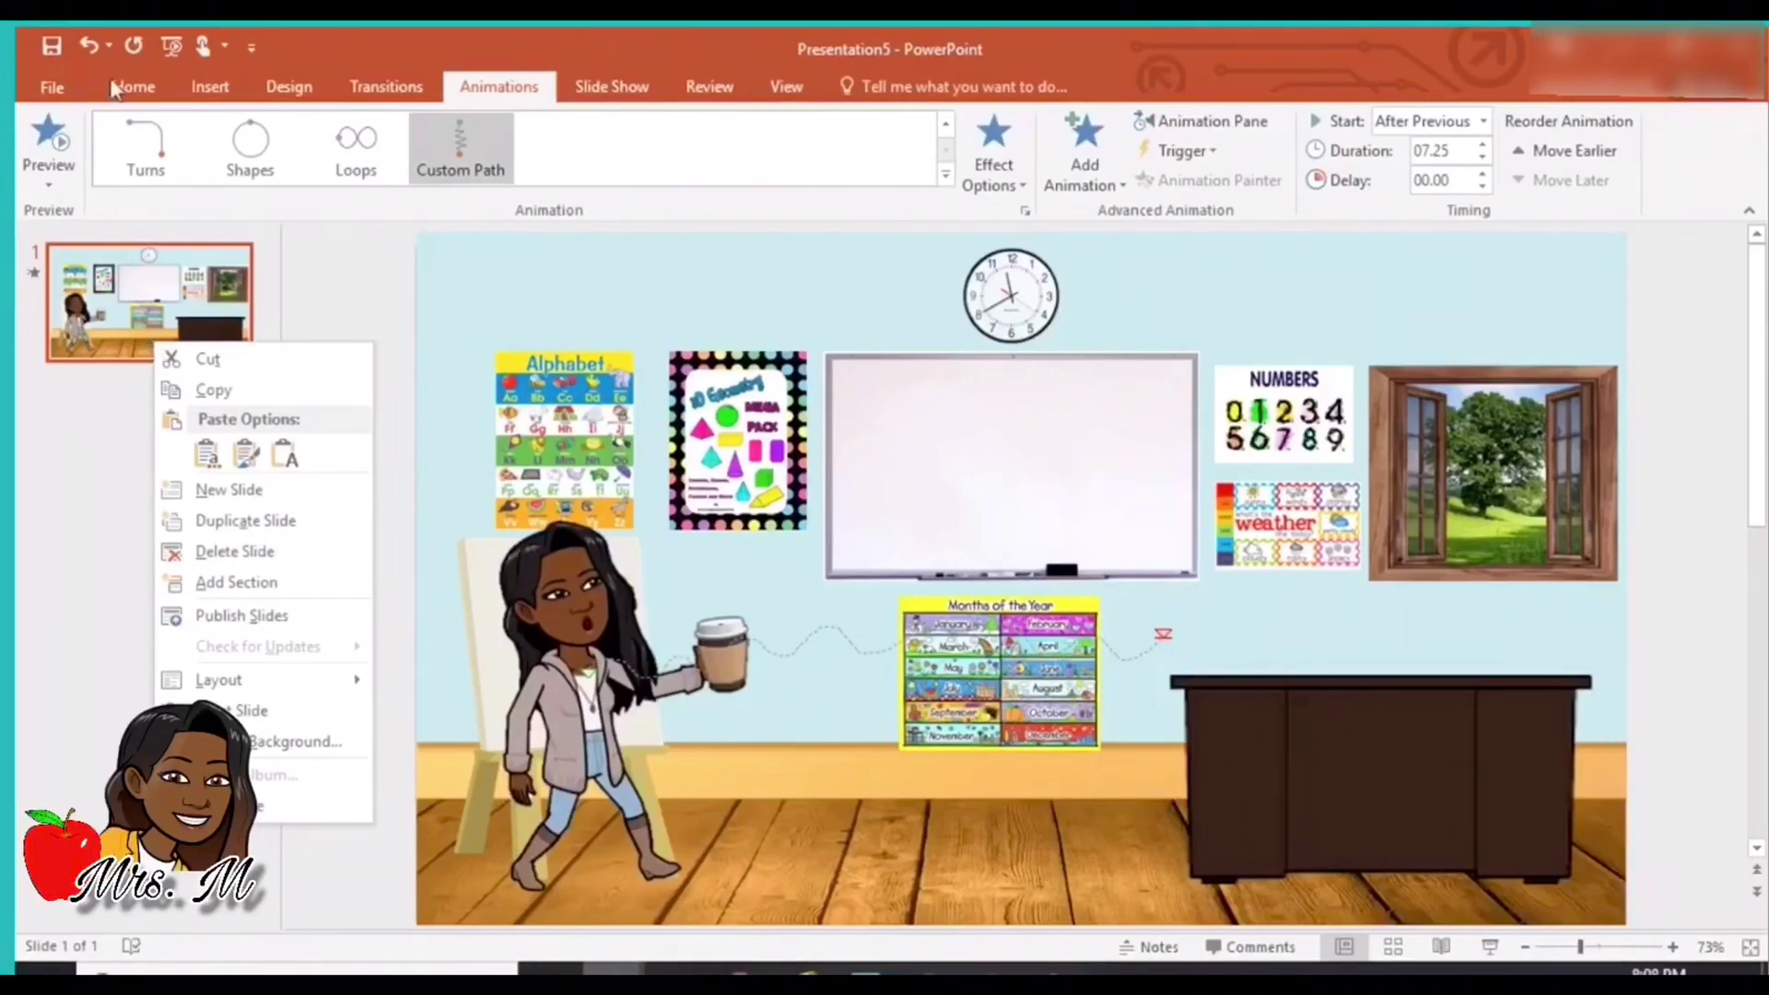
left_click(210, 87)
left_click(211, 87)
left_click(44, 144)
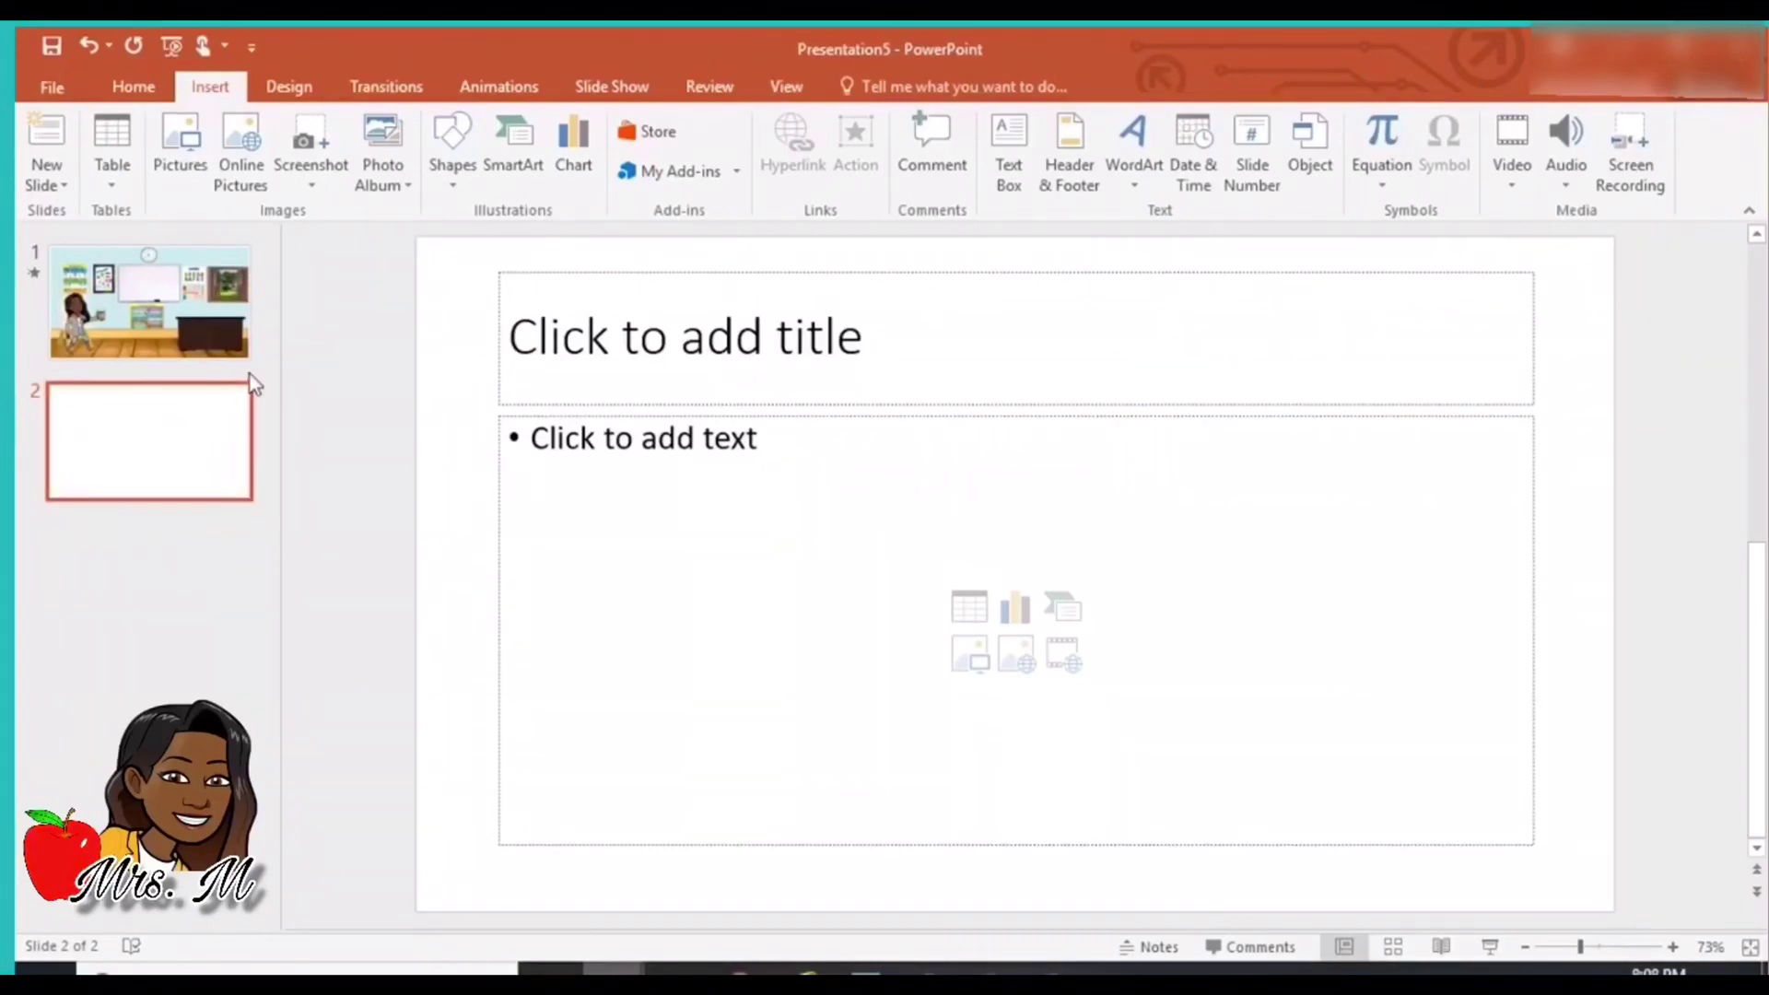
key("Delete")
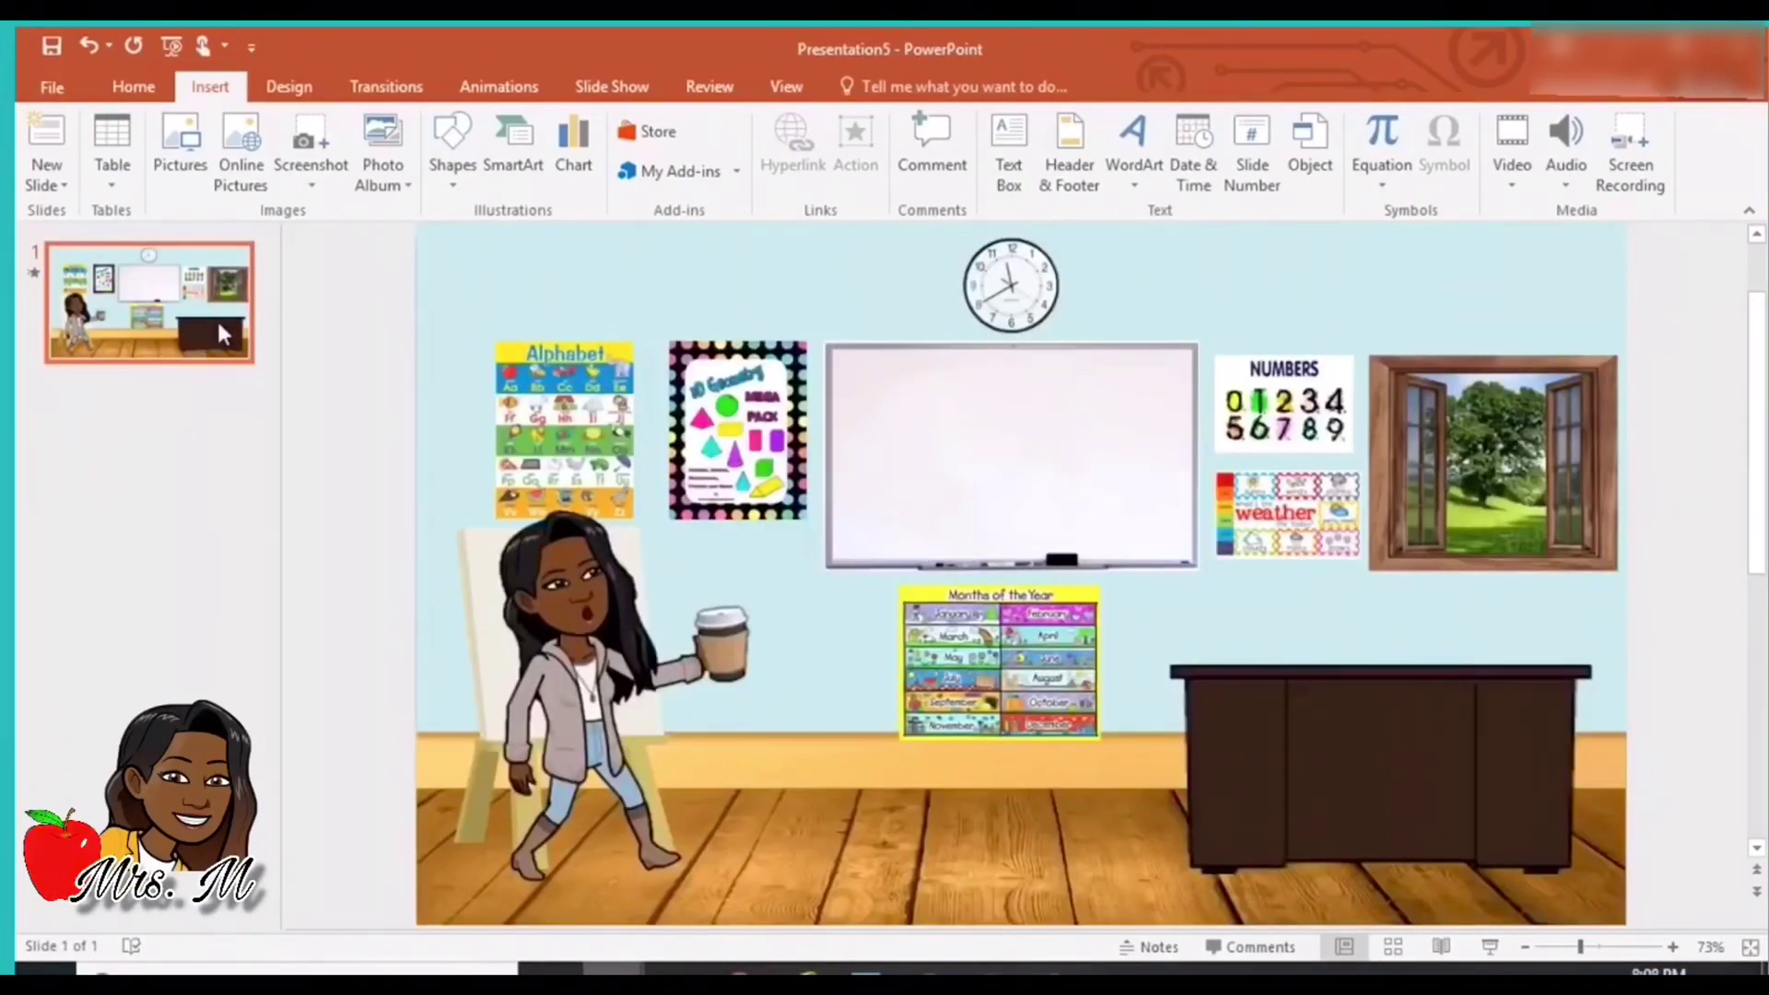
left_click(47, 179)
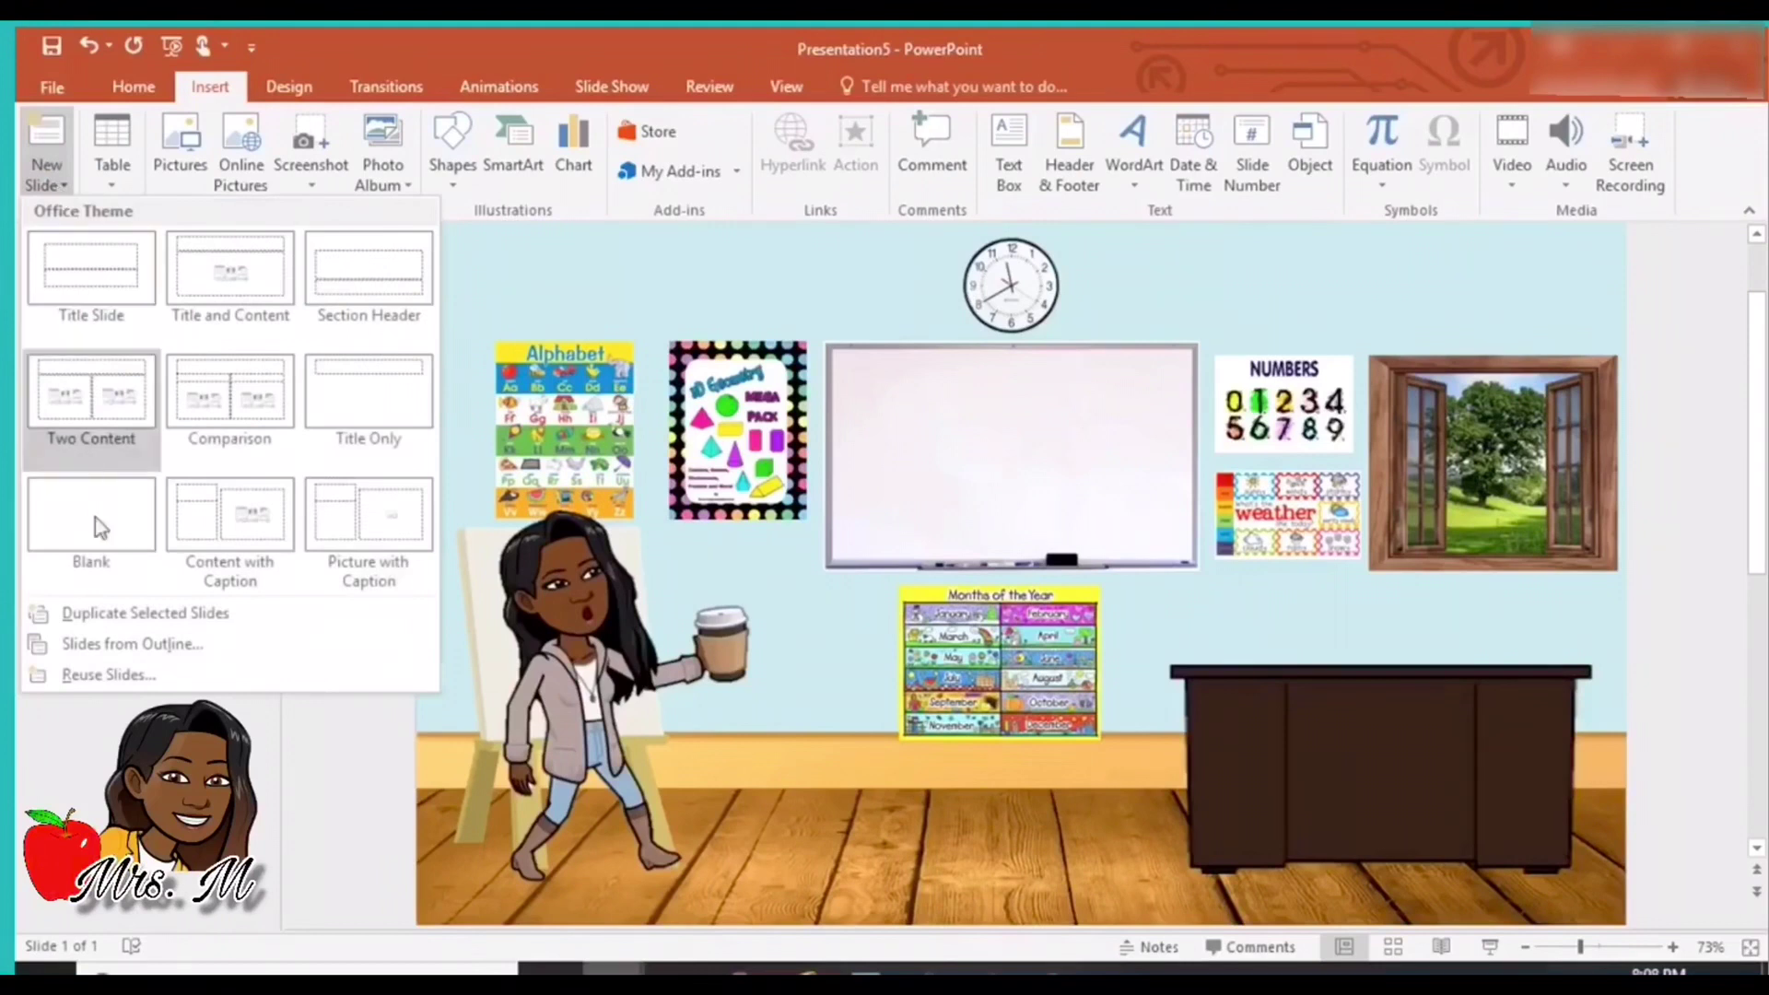
left_click(123, 623)
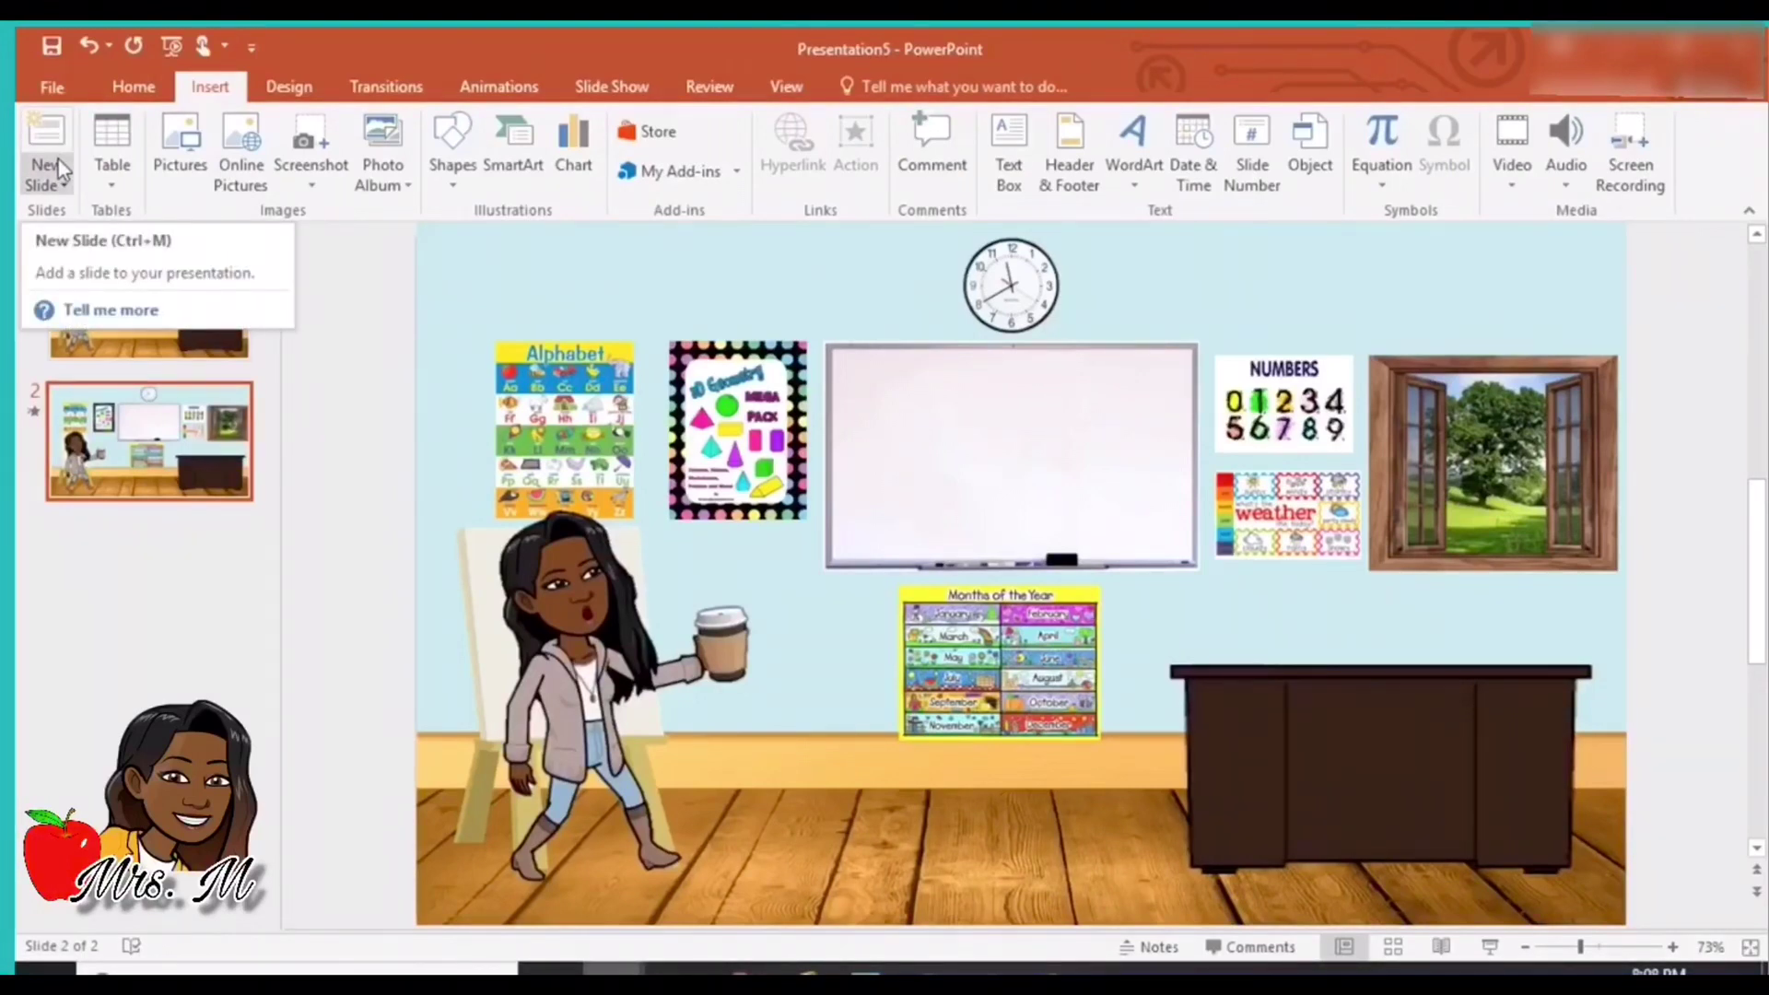
Flip the teacher horizontally and move her to the desk, in front of the weather poster.
left_click(560, 573)
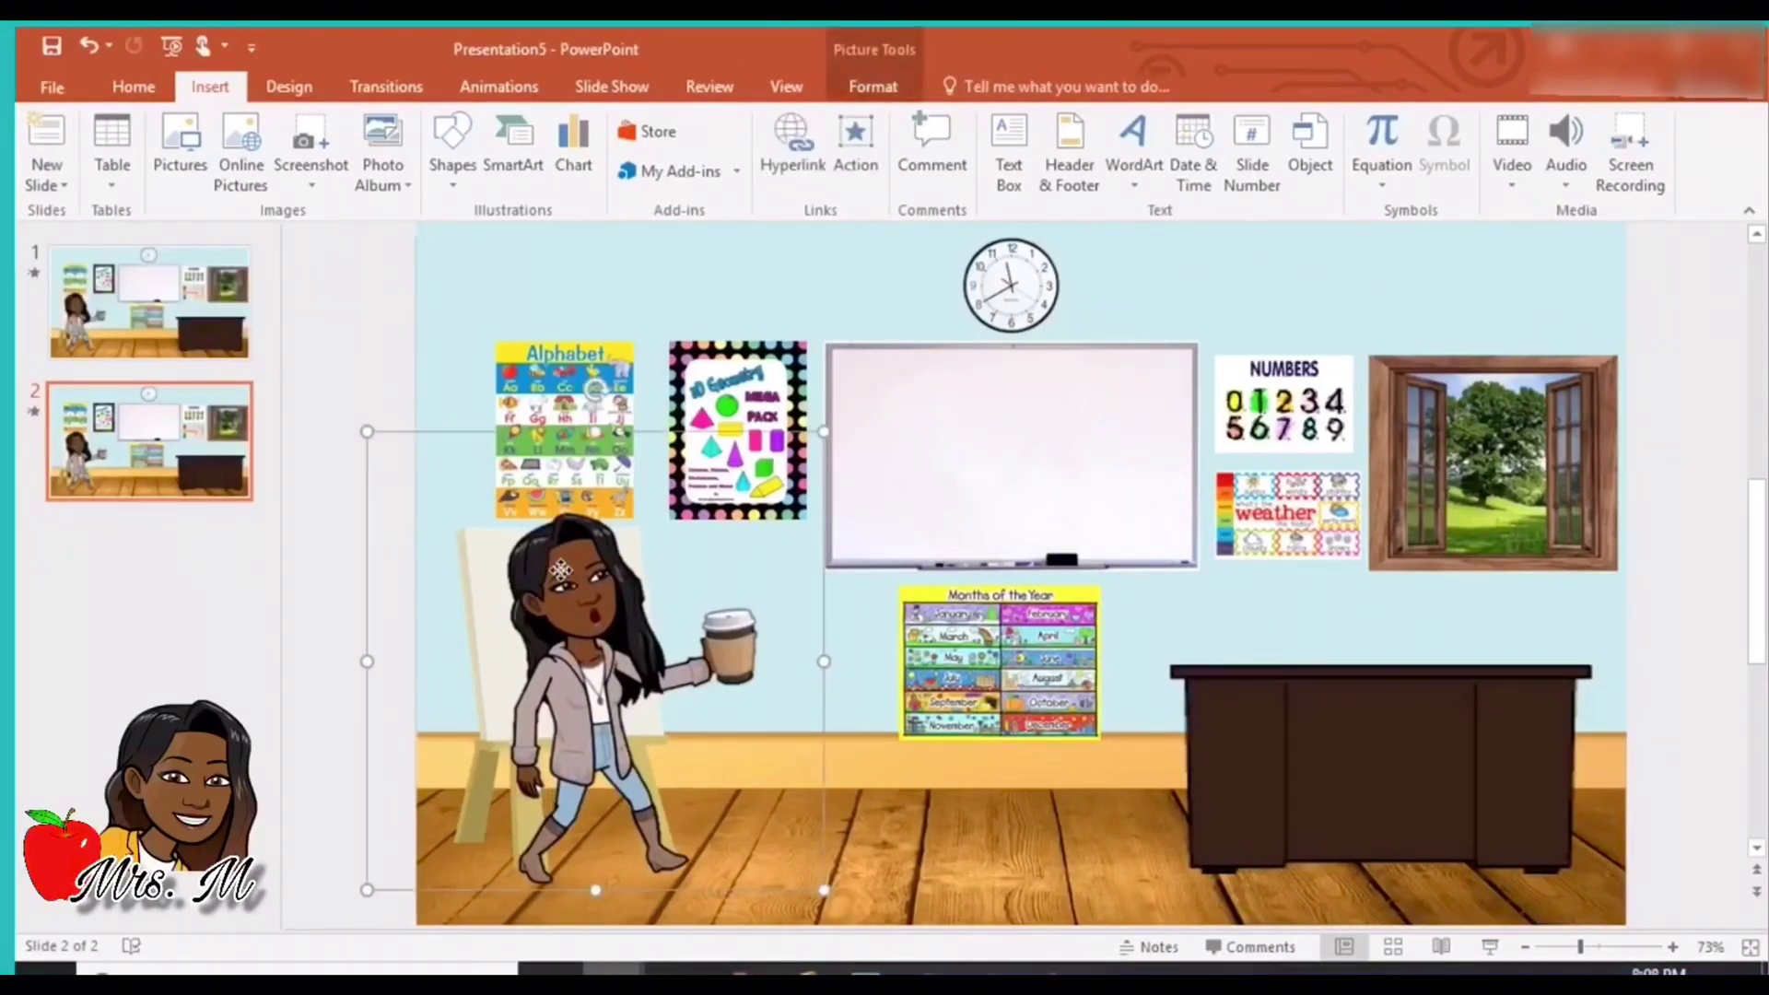
left_click_drag(560, 573, 1061, 516)
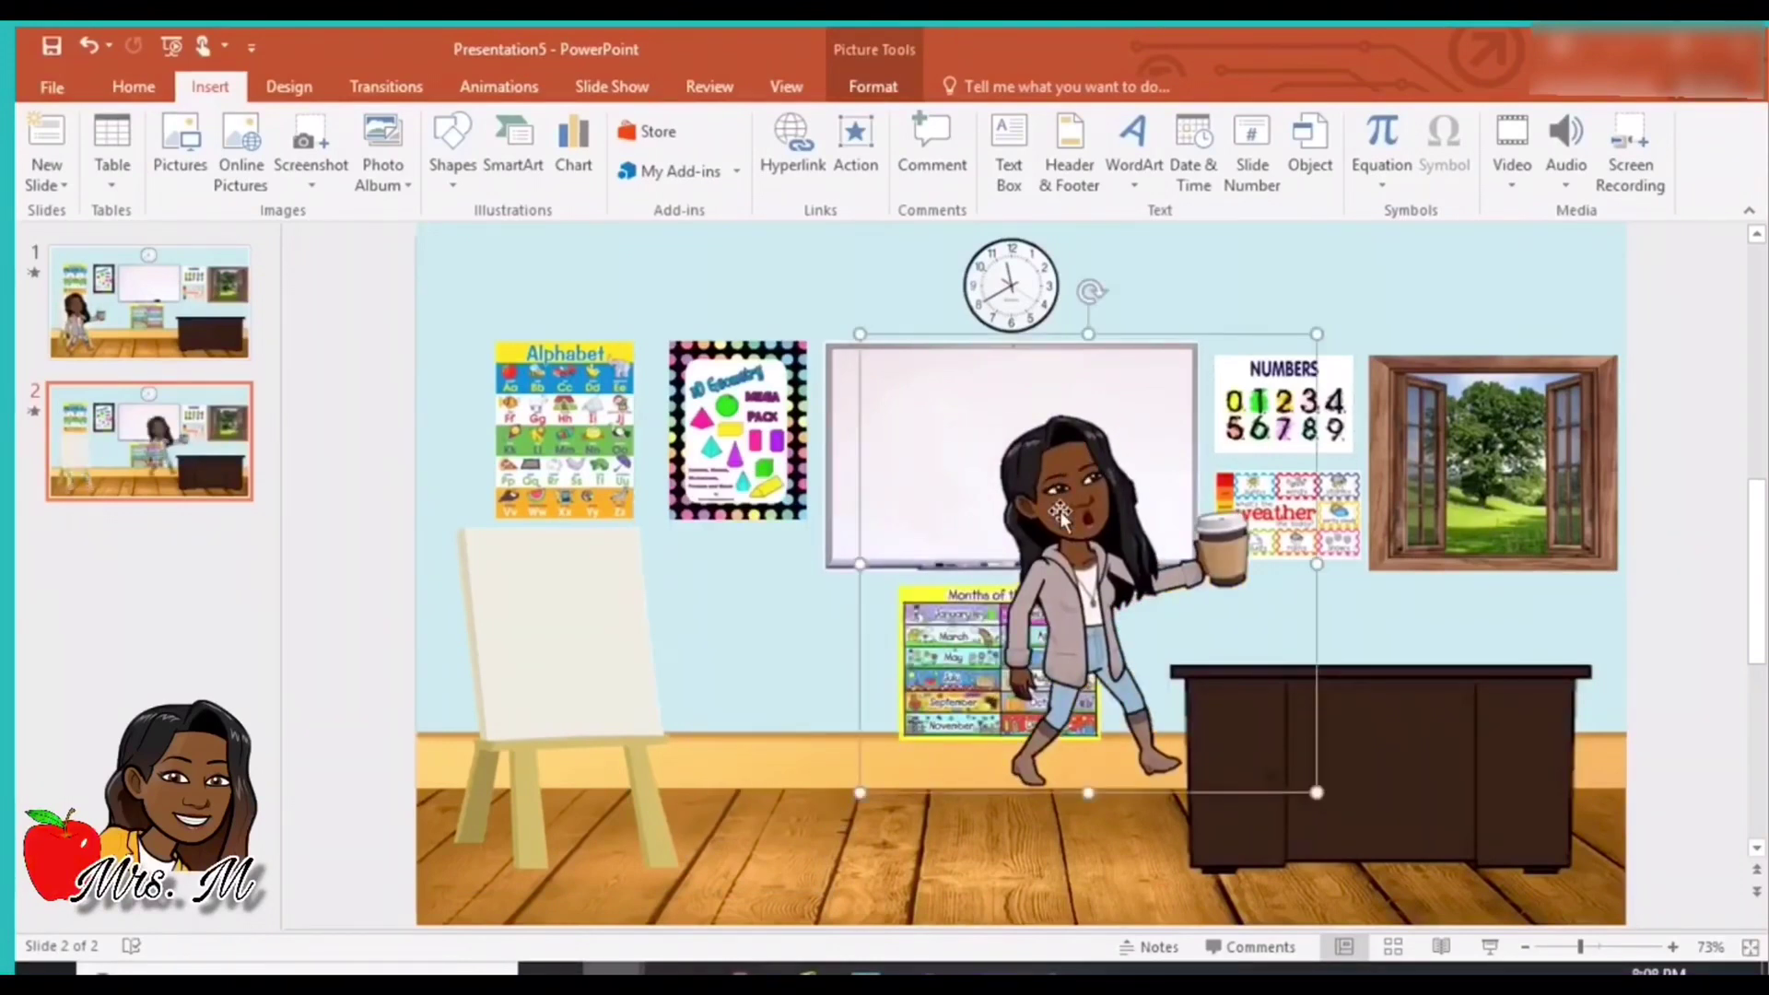
left_click(890, 93)
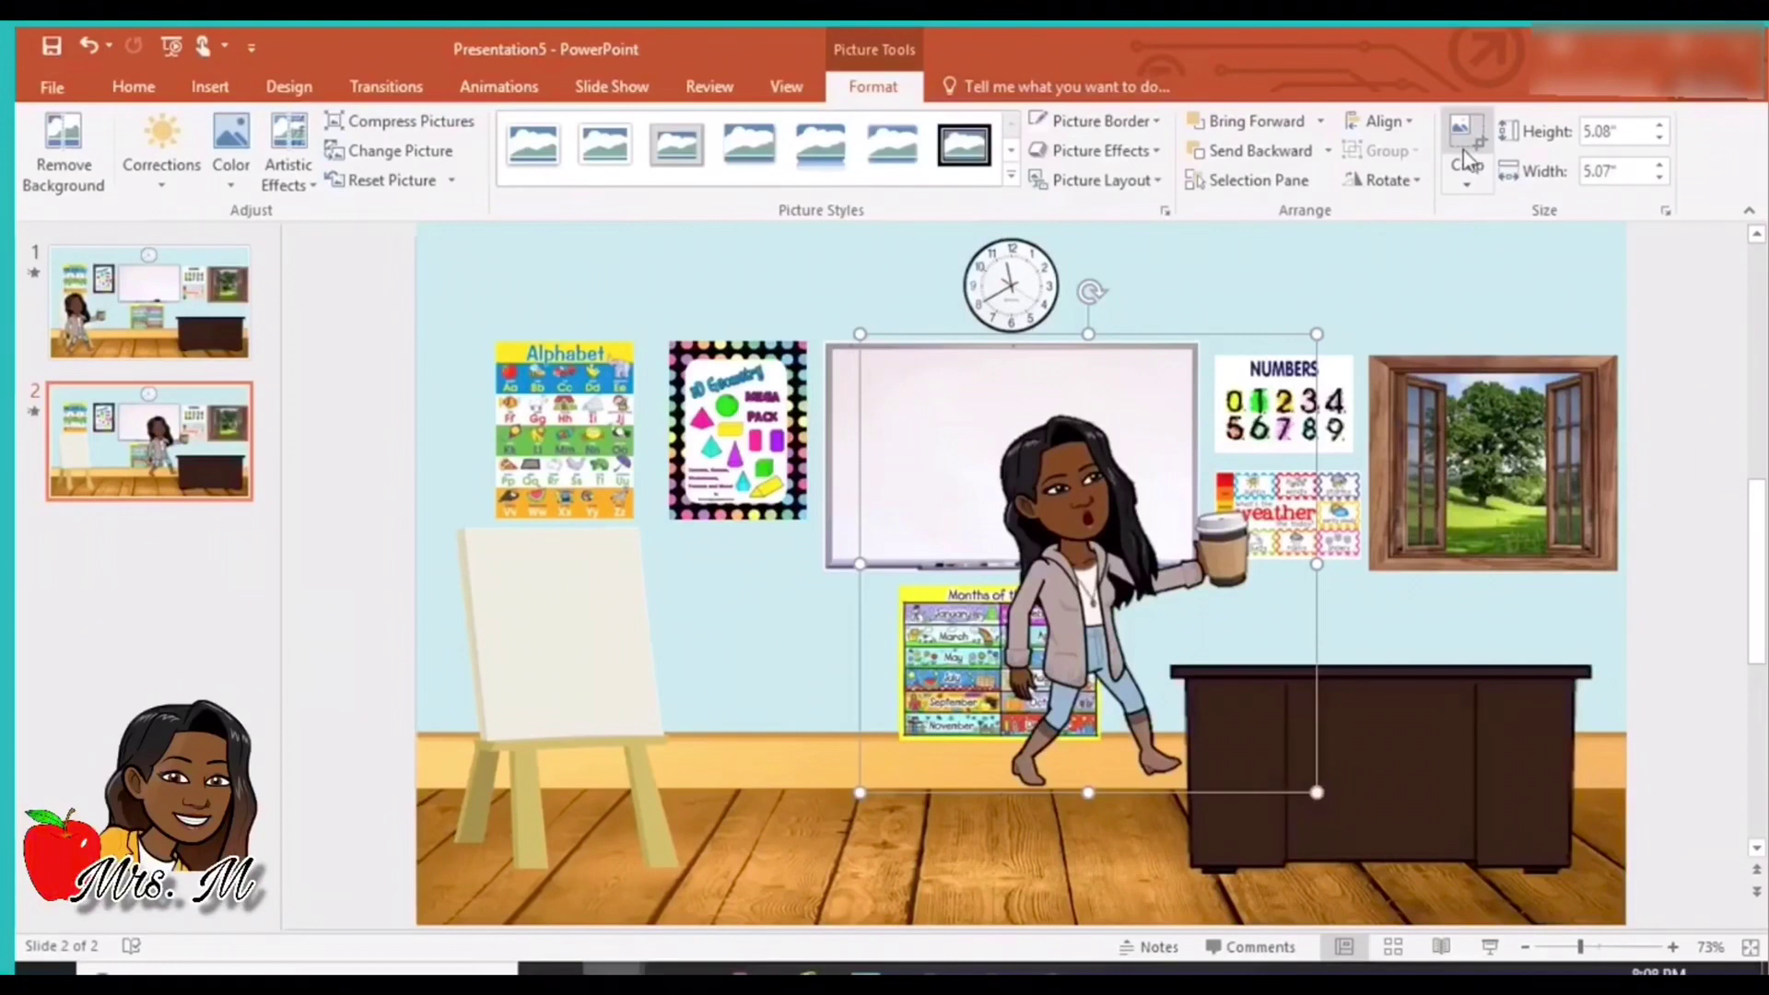
left_click(1407, 182)
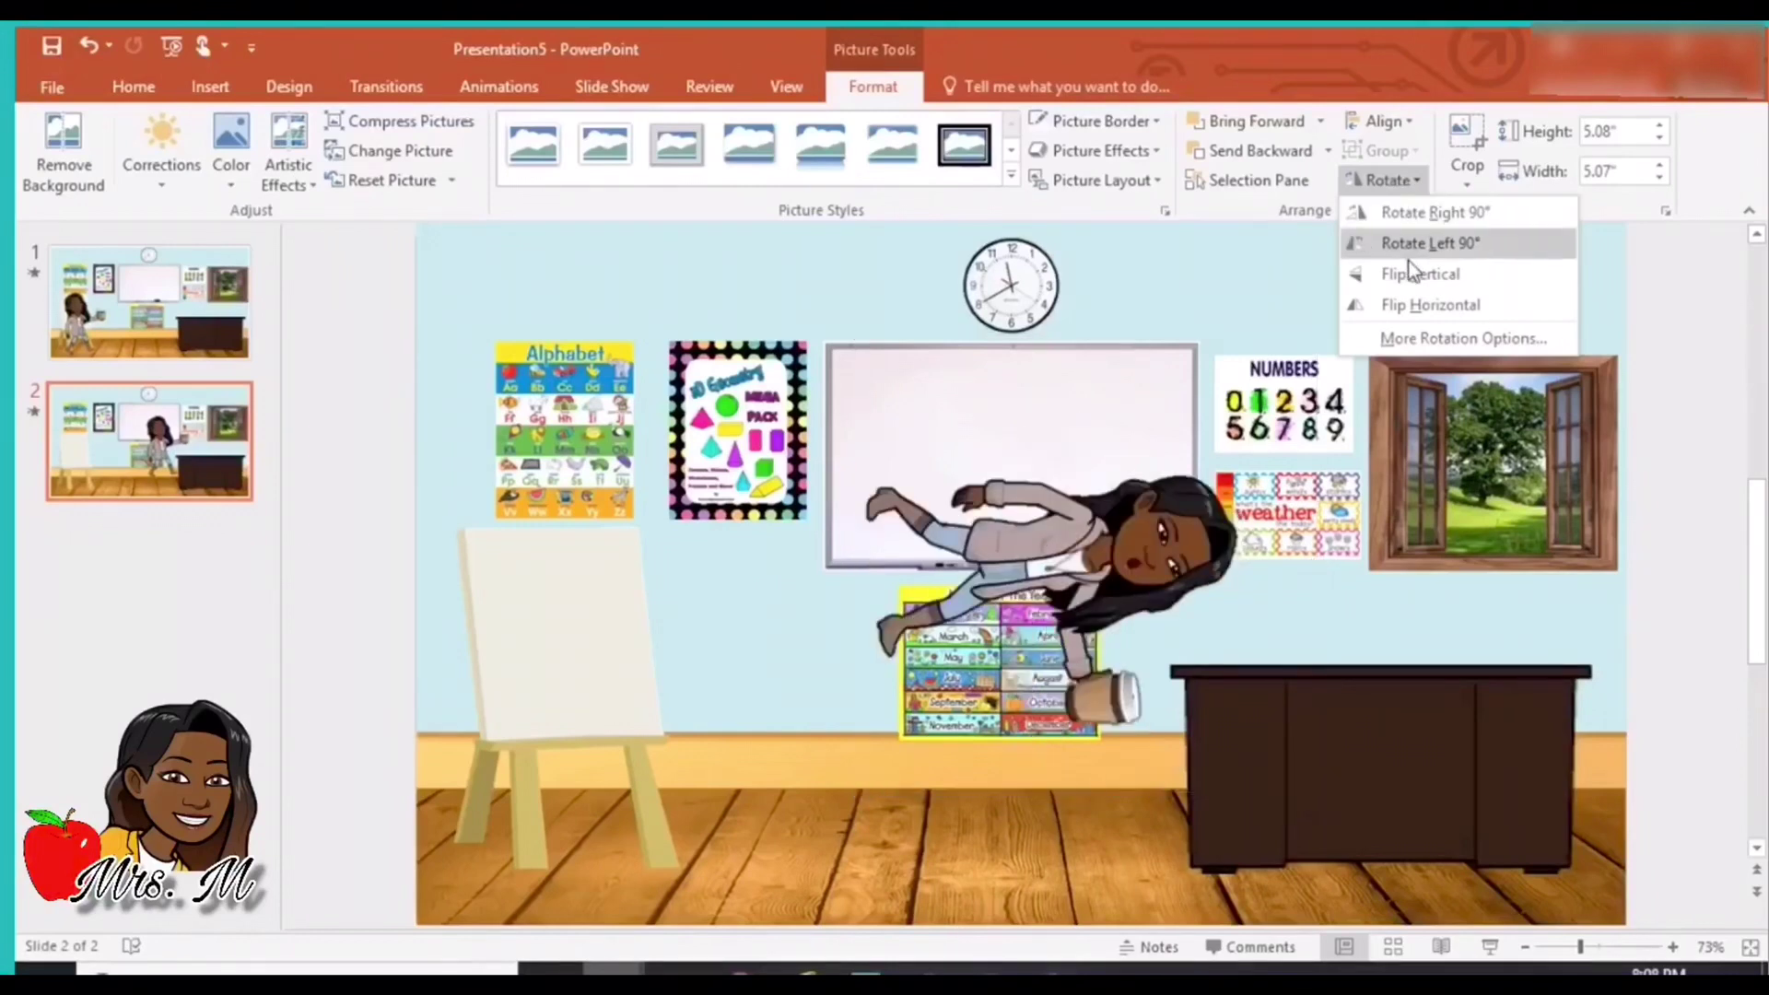
left_click(1423, 308)
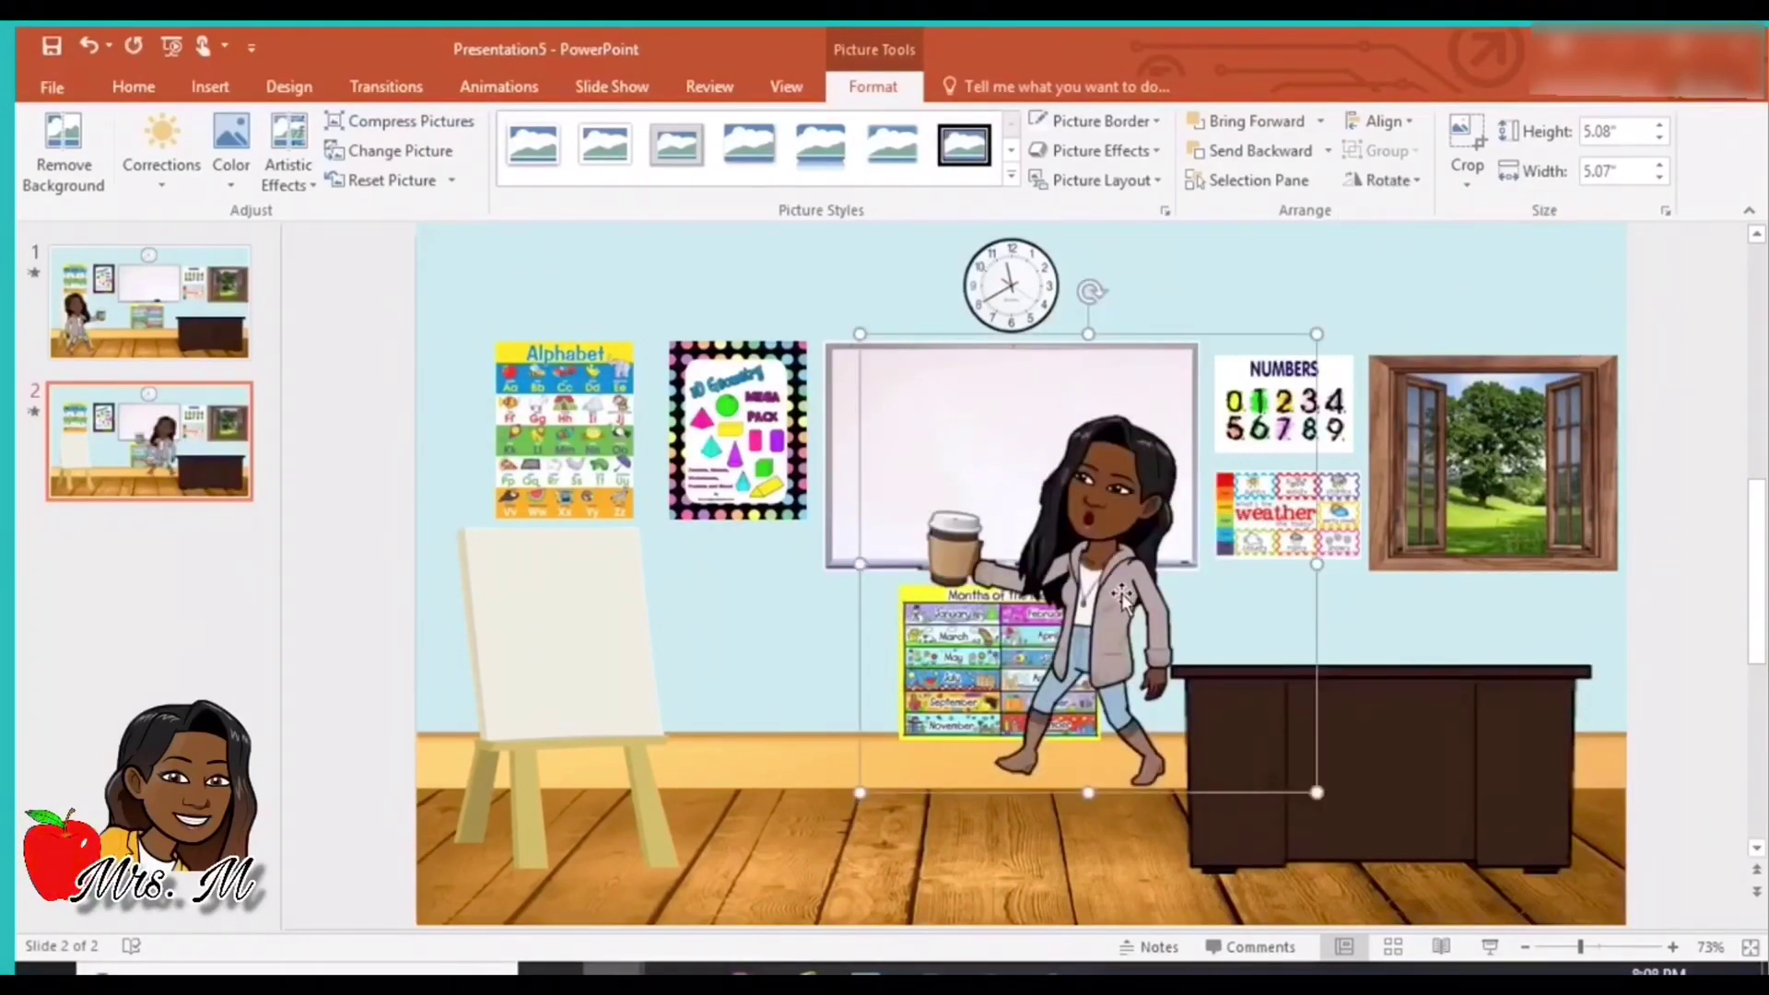
left_click_drag(1117, 596, 1408, 654)
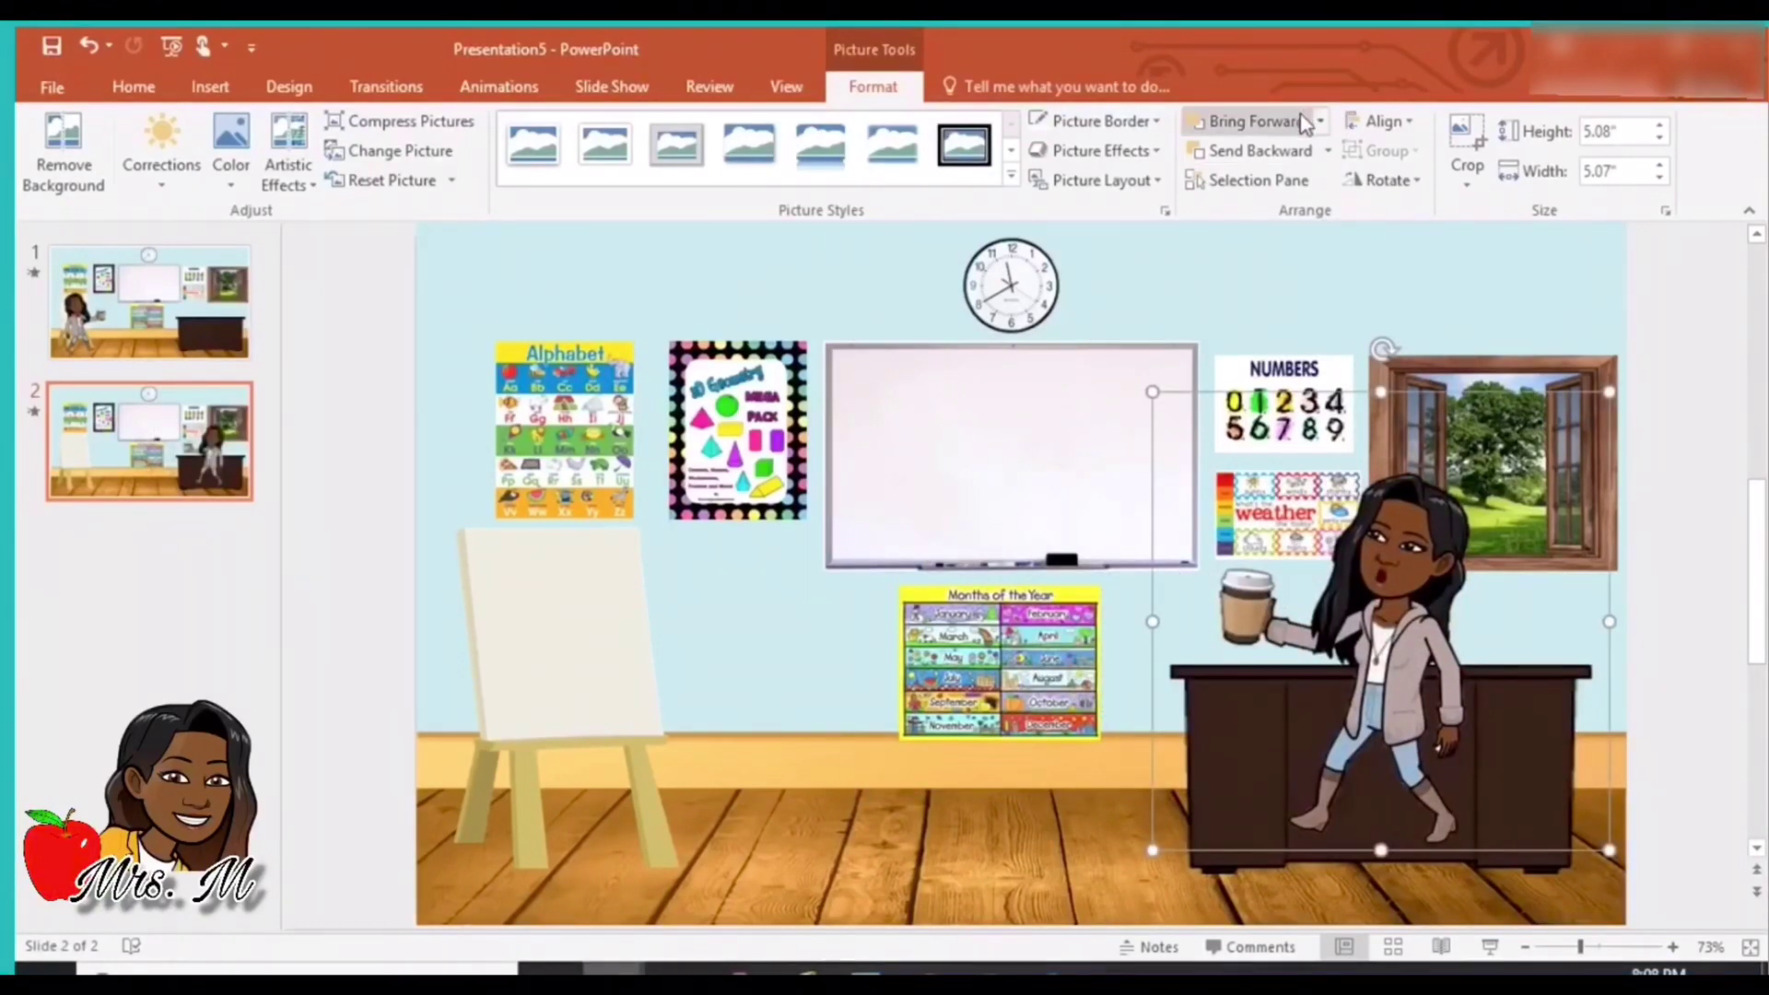
left_click(1282, 155)
left_click(1282, 154)
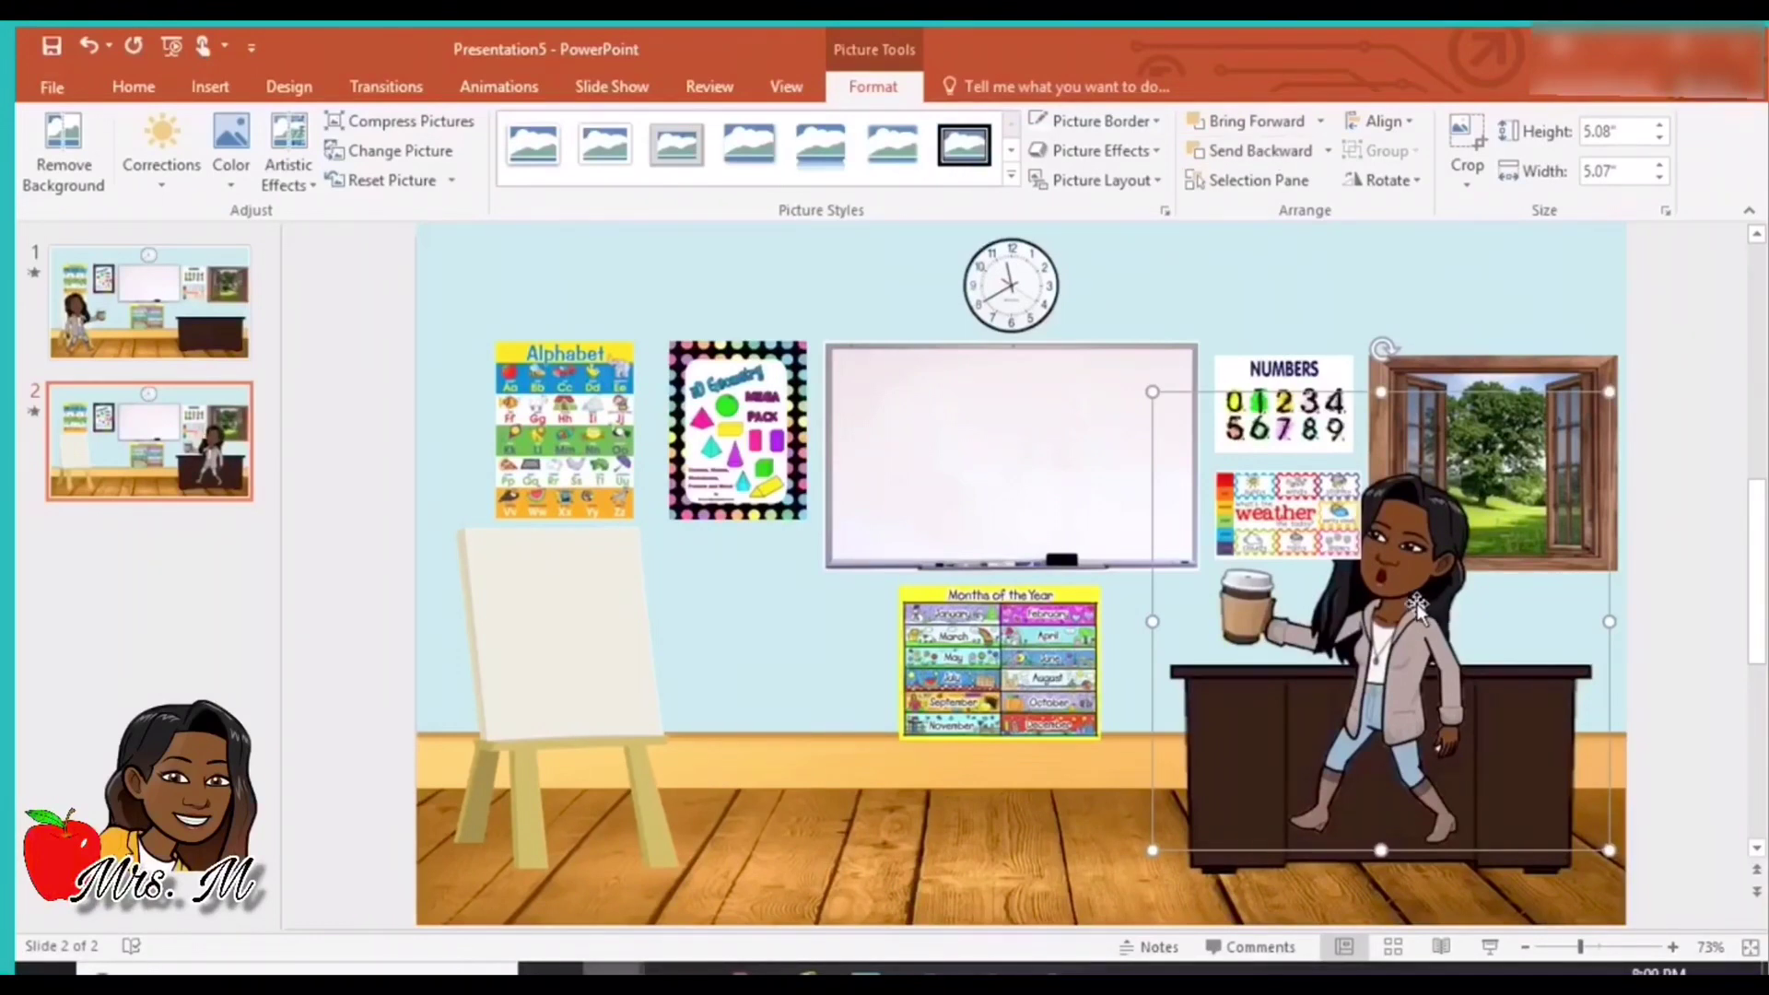
left_click(1272, 124)
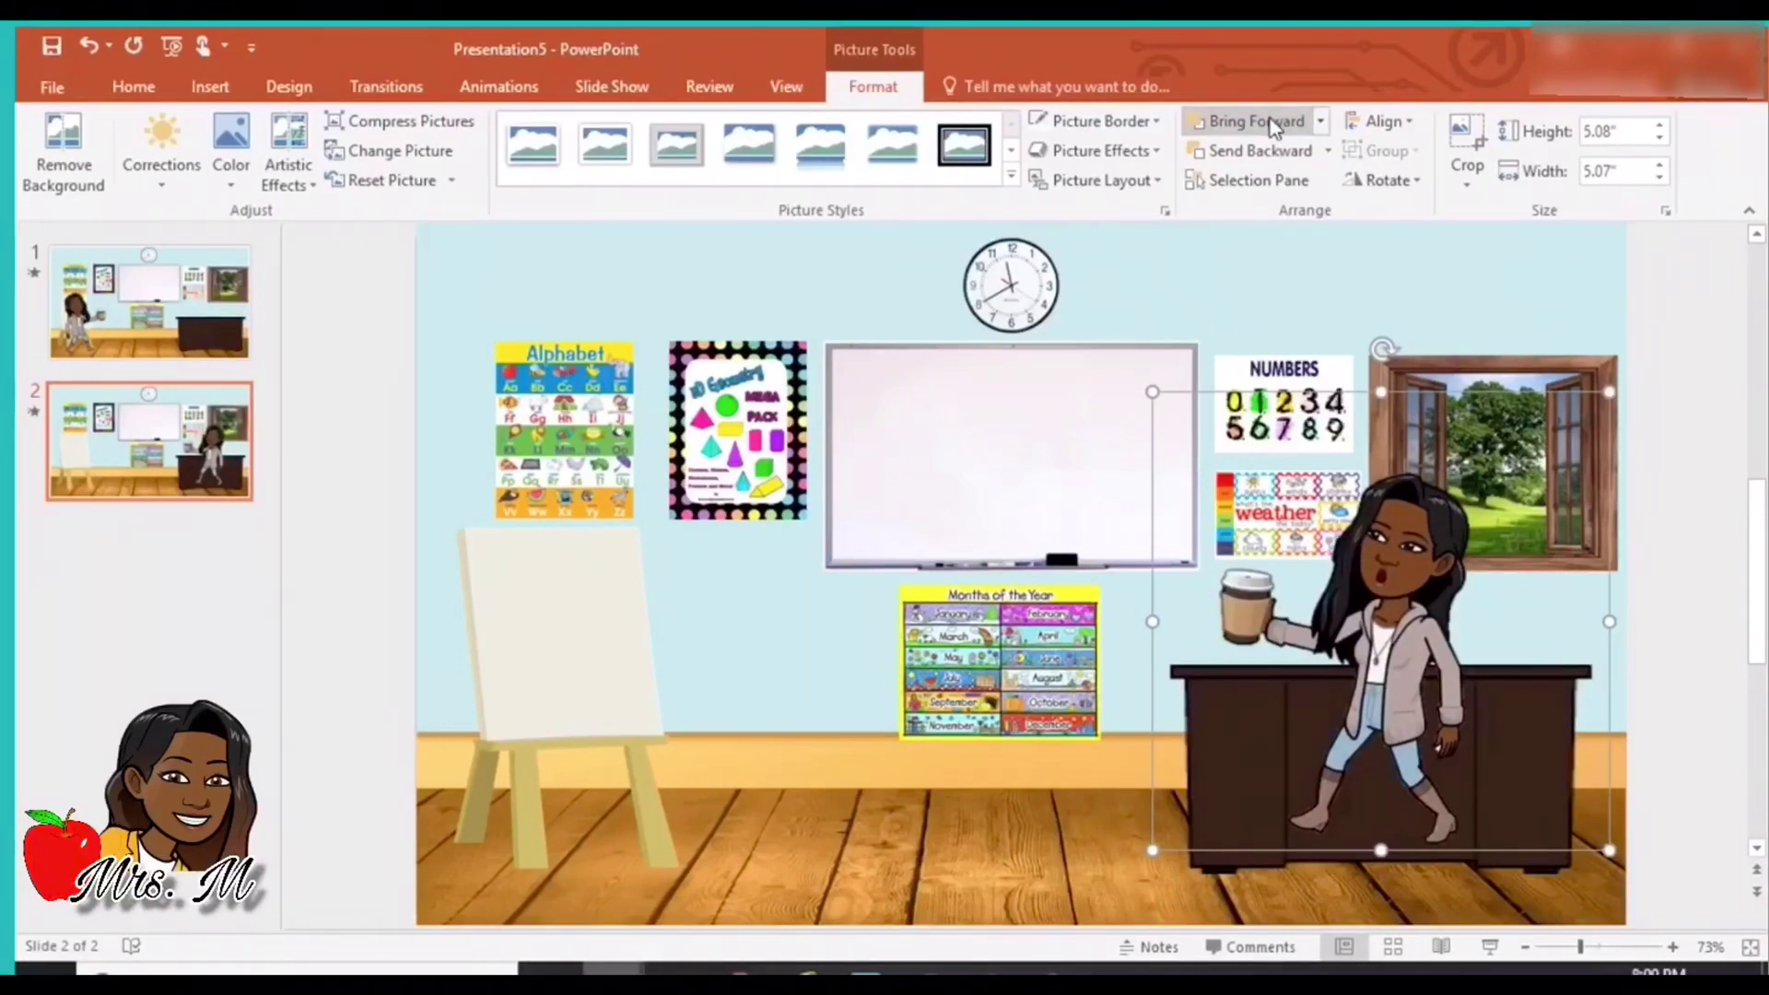
Bring the desk picture to the front so it covers the teacher's lower body.
left_click(1239, 887)
left_click(1236, 861)
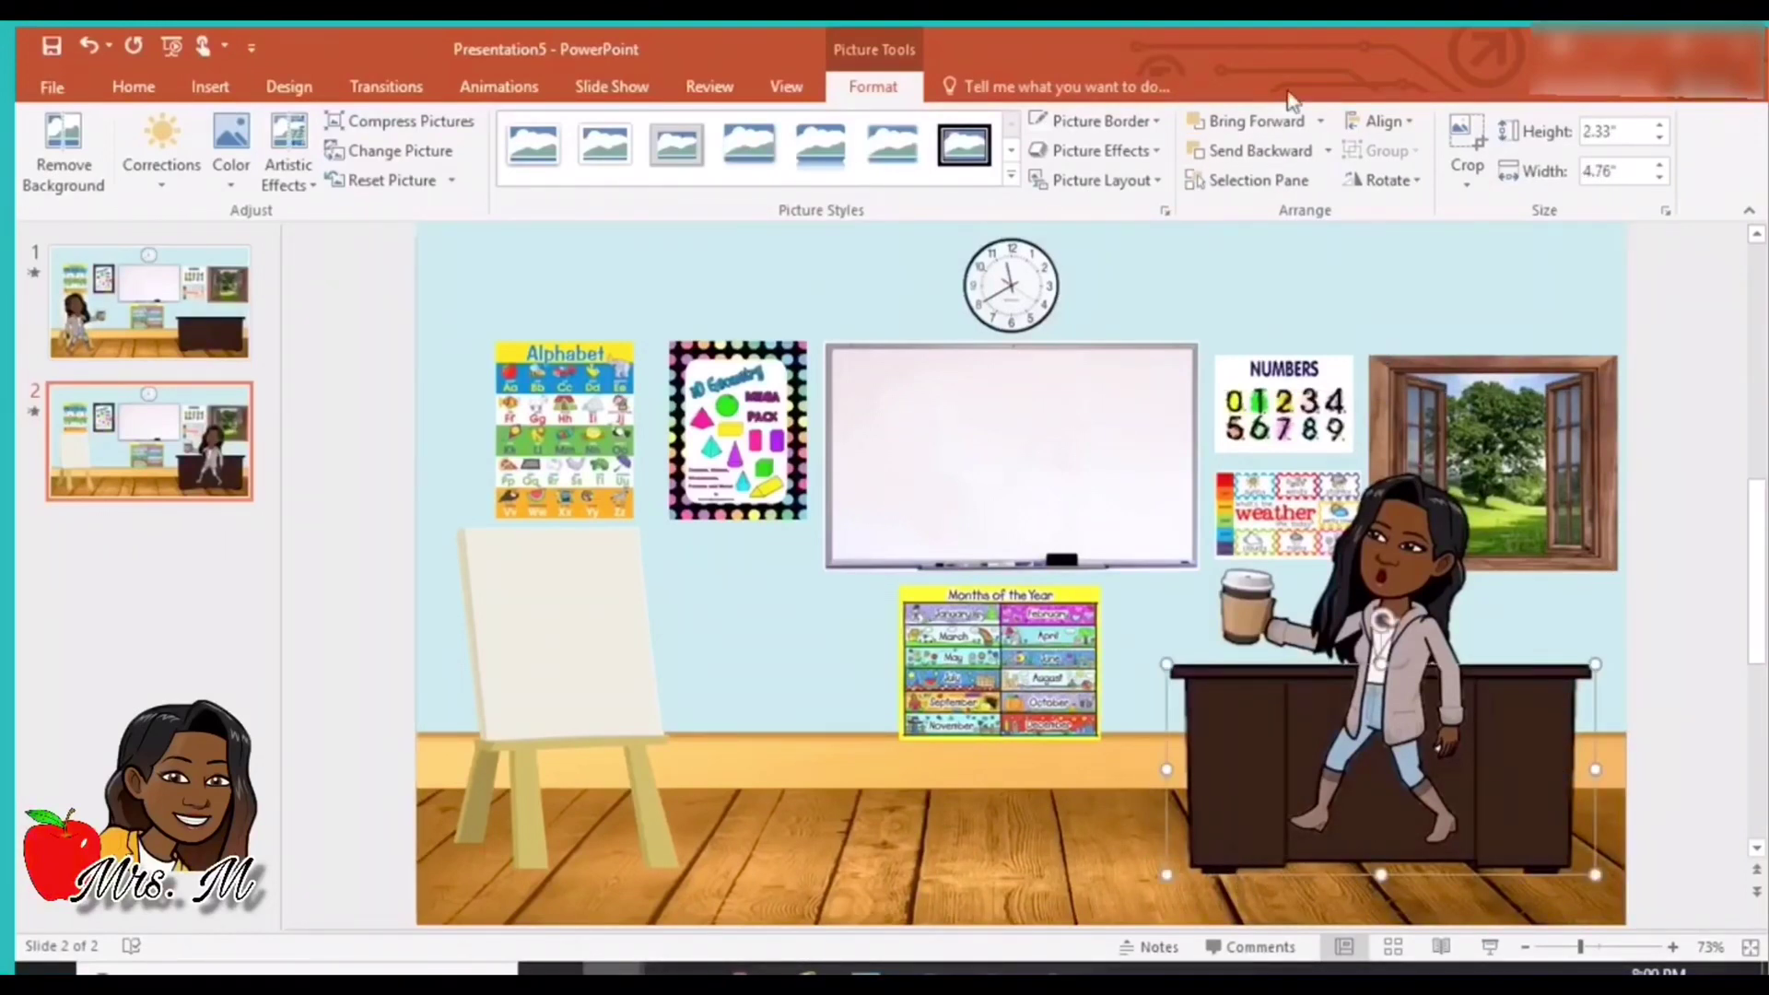
left_click(1322, 121)
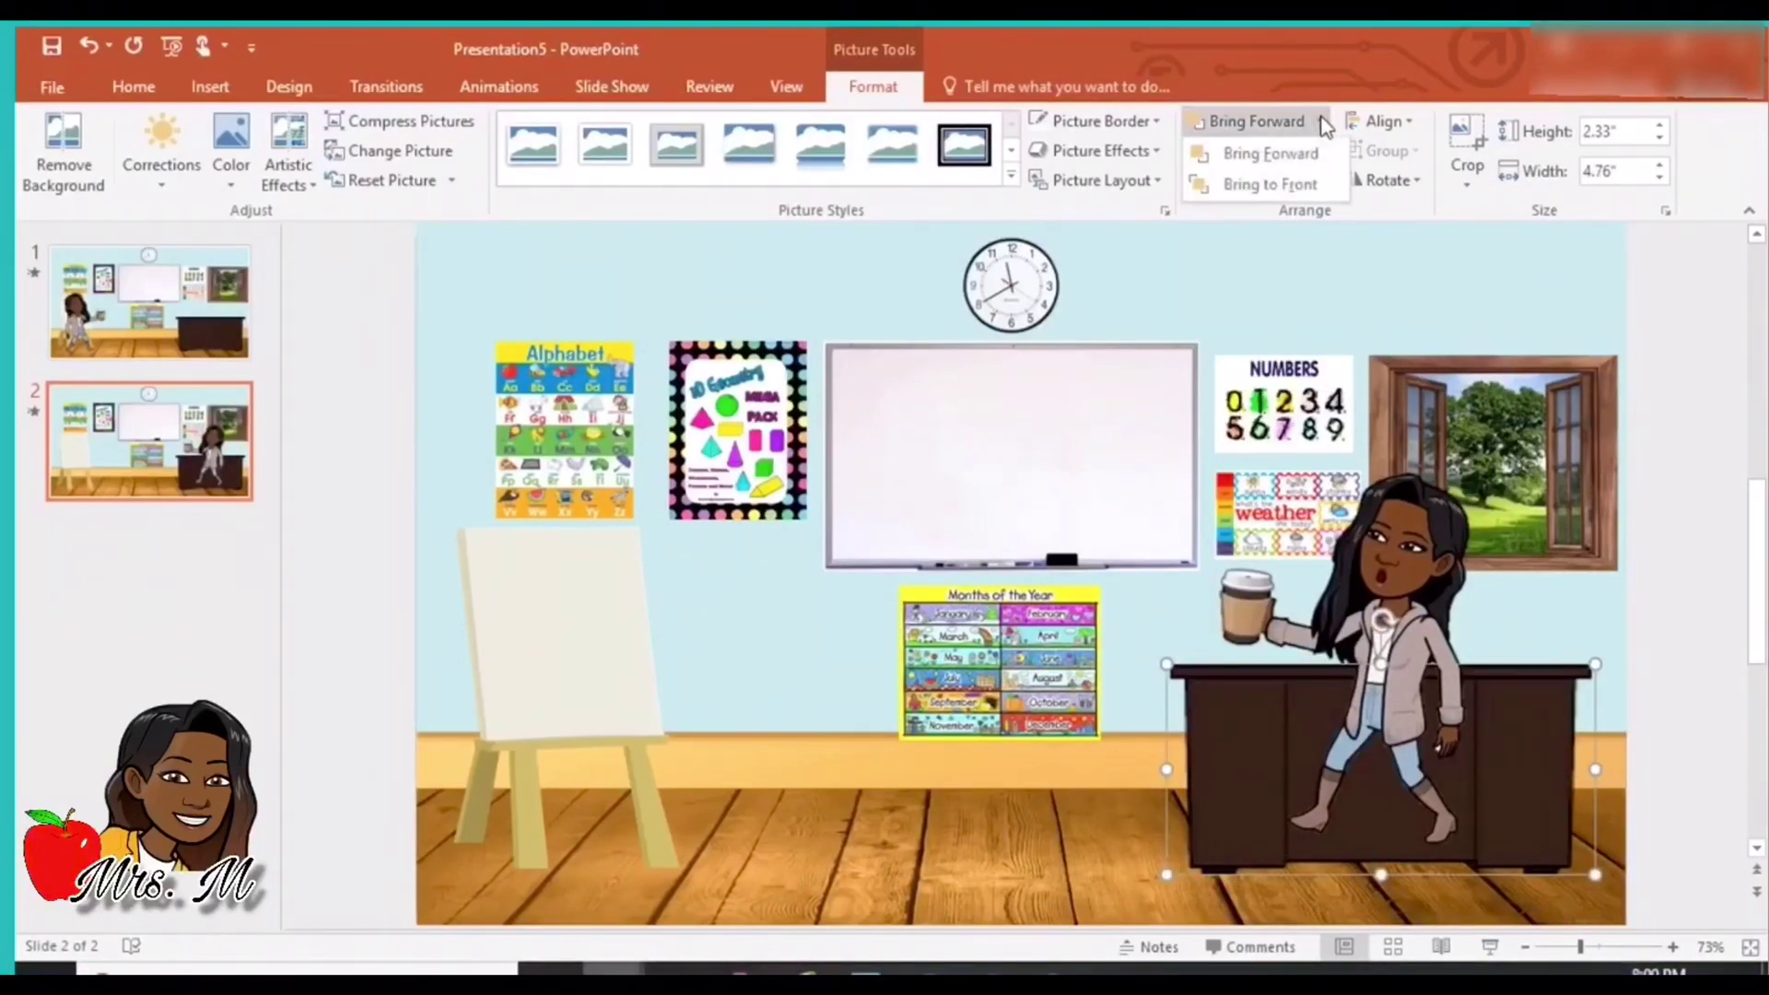
left_click(1302, 185)
left_click(1024, 814)
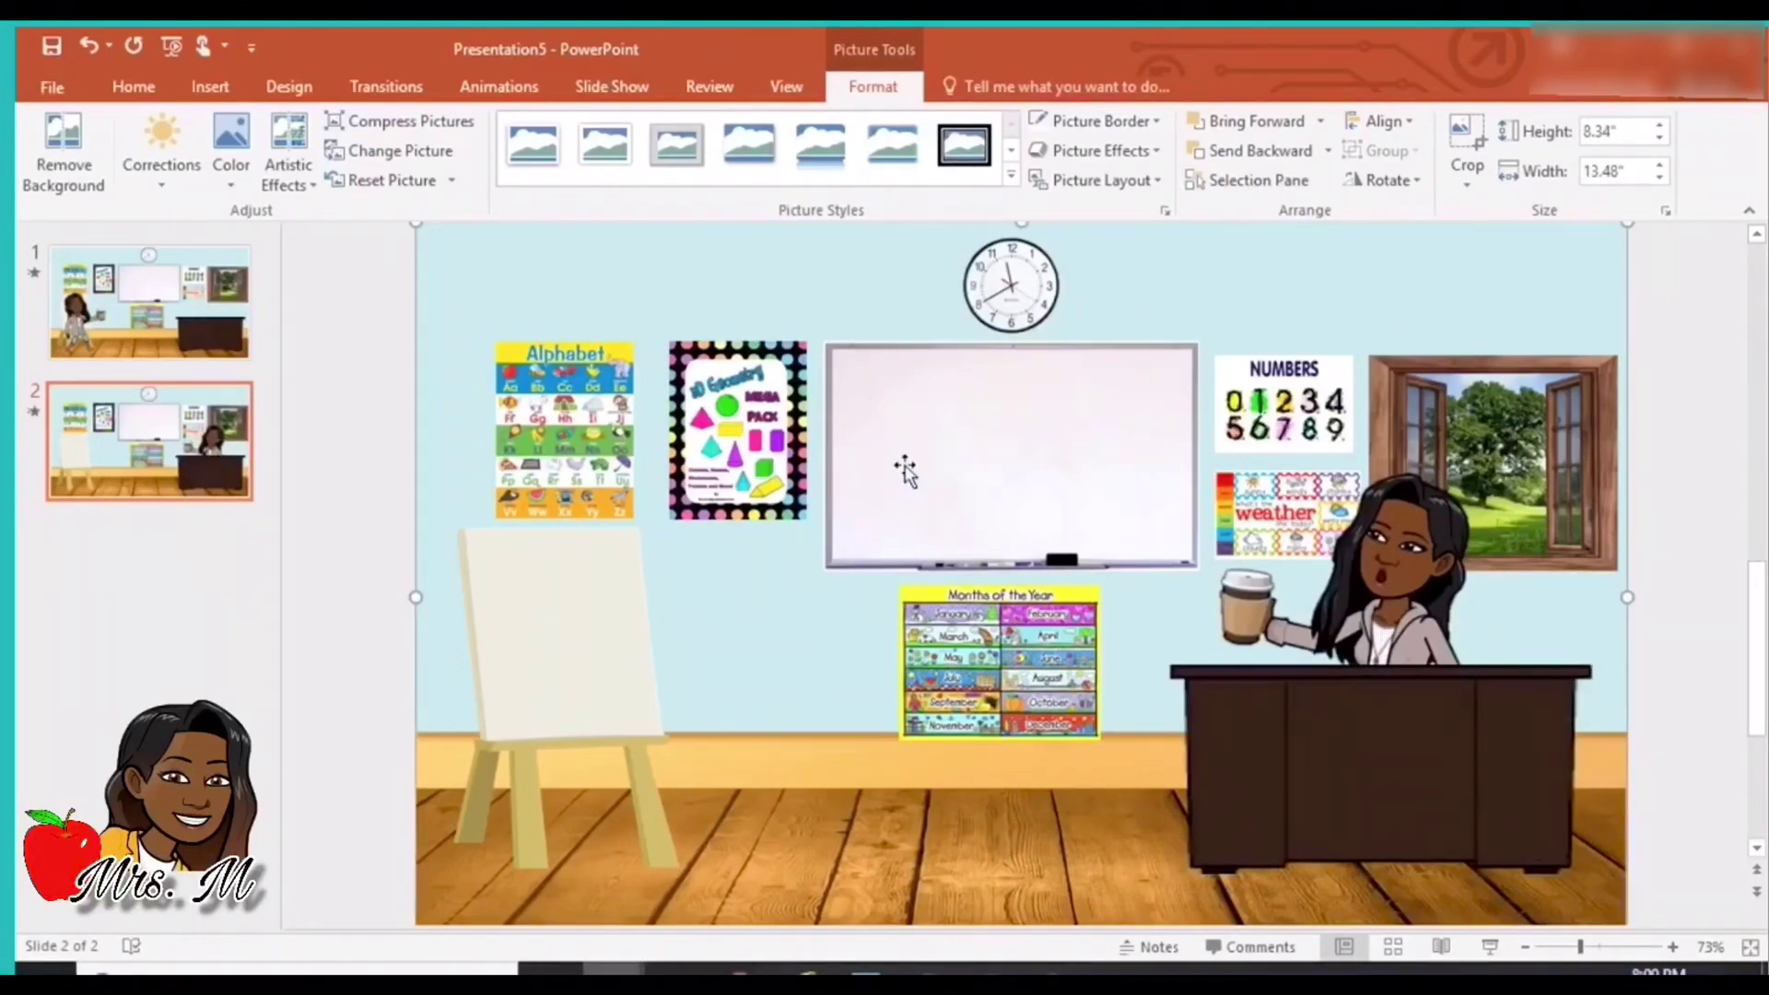
left_click(1404, 538)
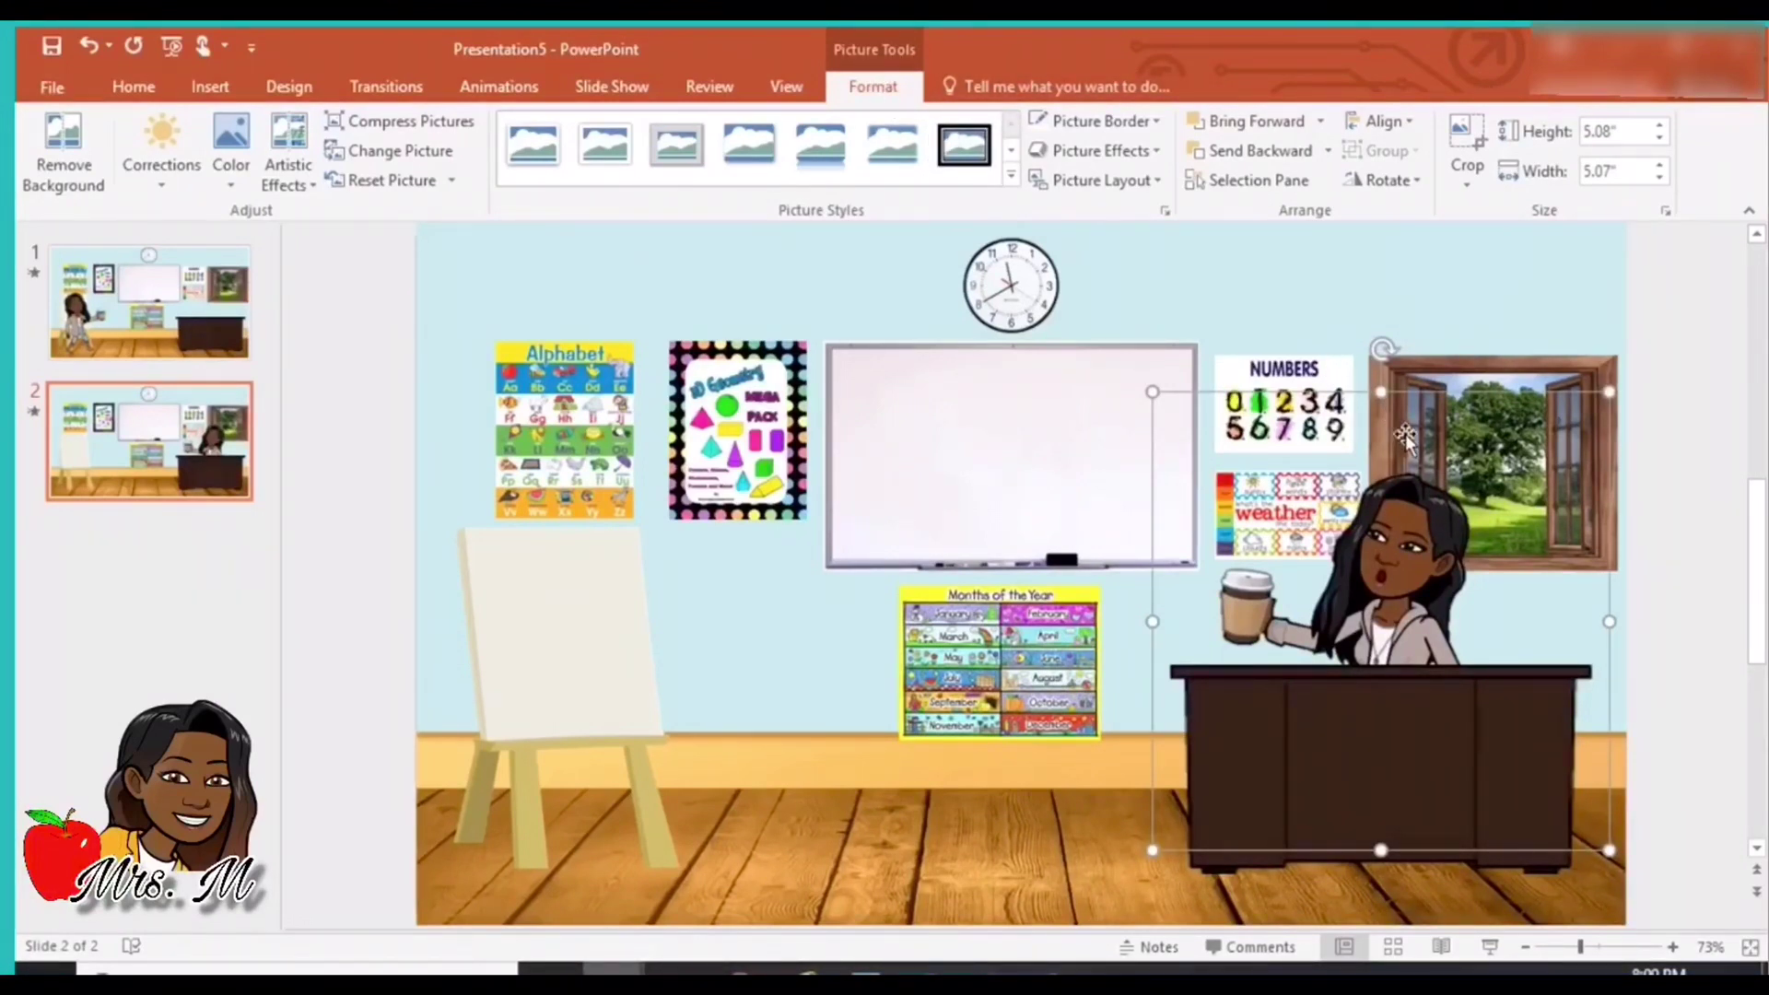
In the Animation Pane, remove the teacher's copied Appear entrance and walking motion path.
left_click(488, 96)
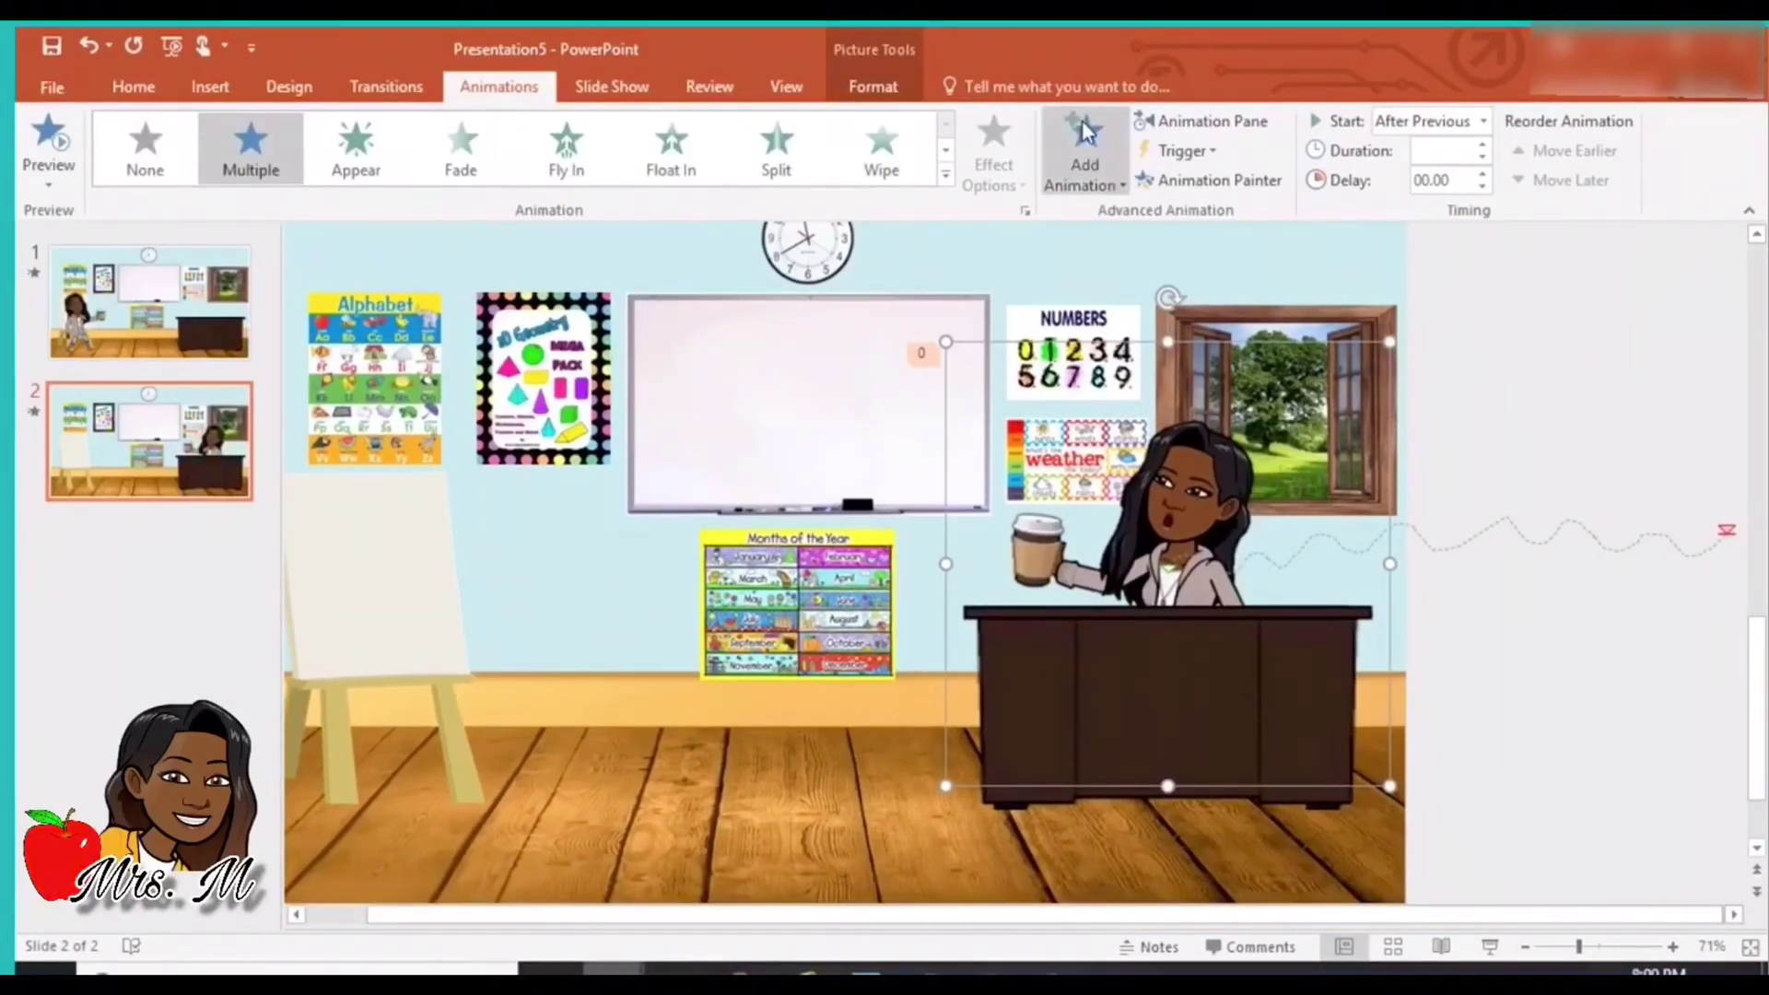
left_click(1242, 121)
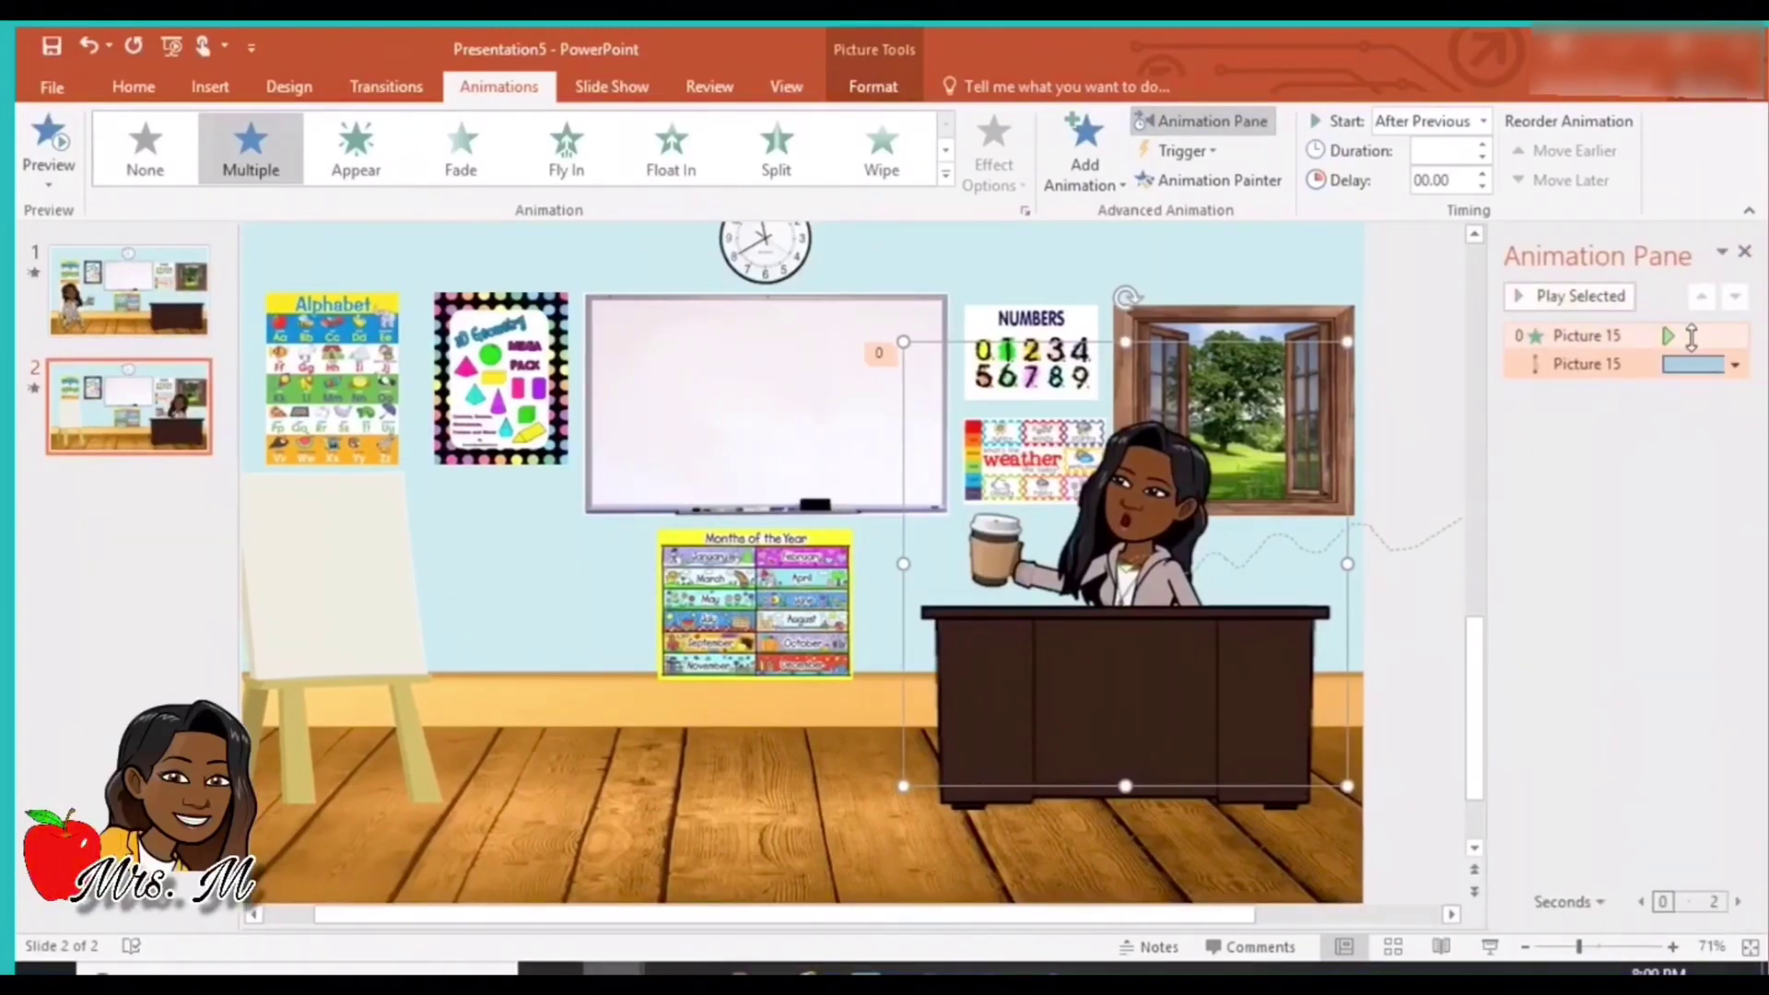
left_click(1694, 337)
left_click(1734, 335)
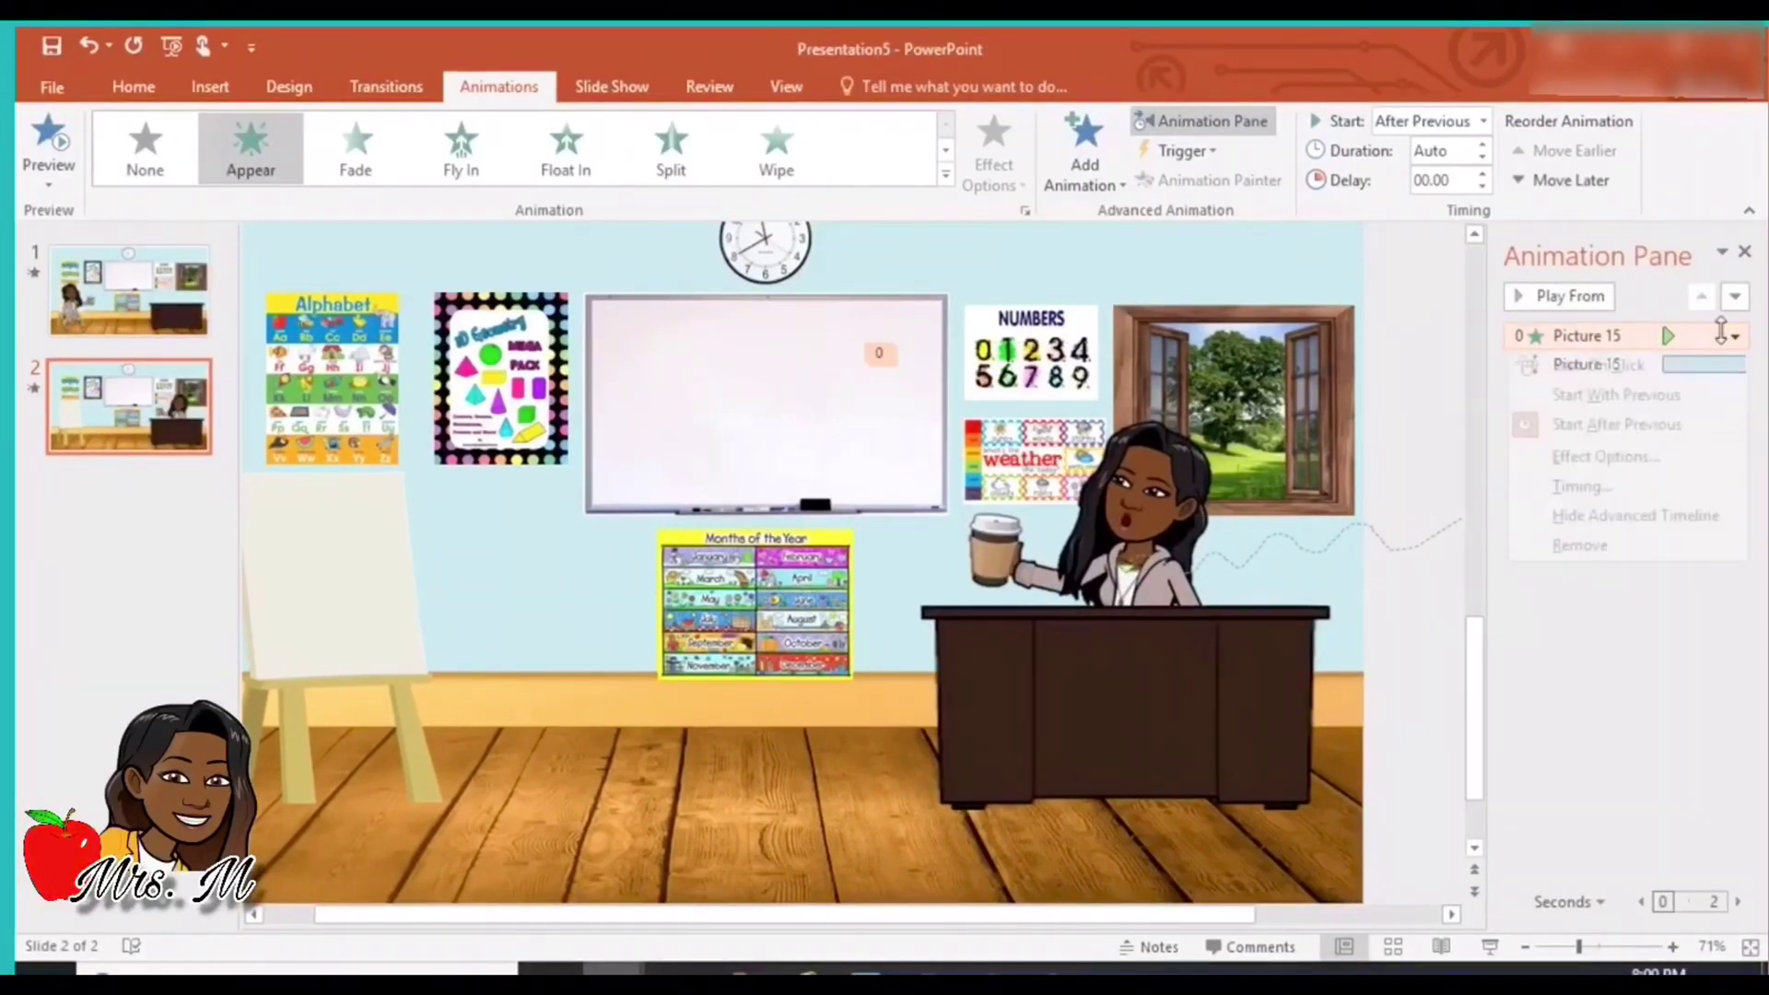
left_click(1594, 546)
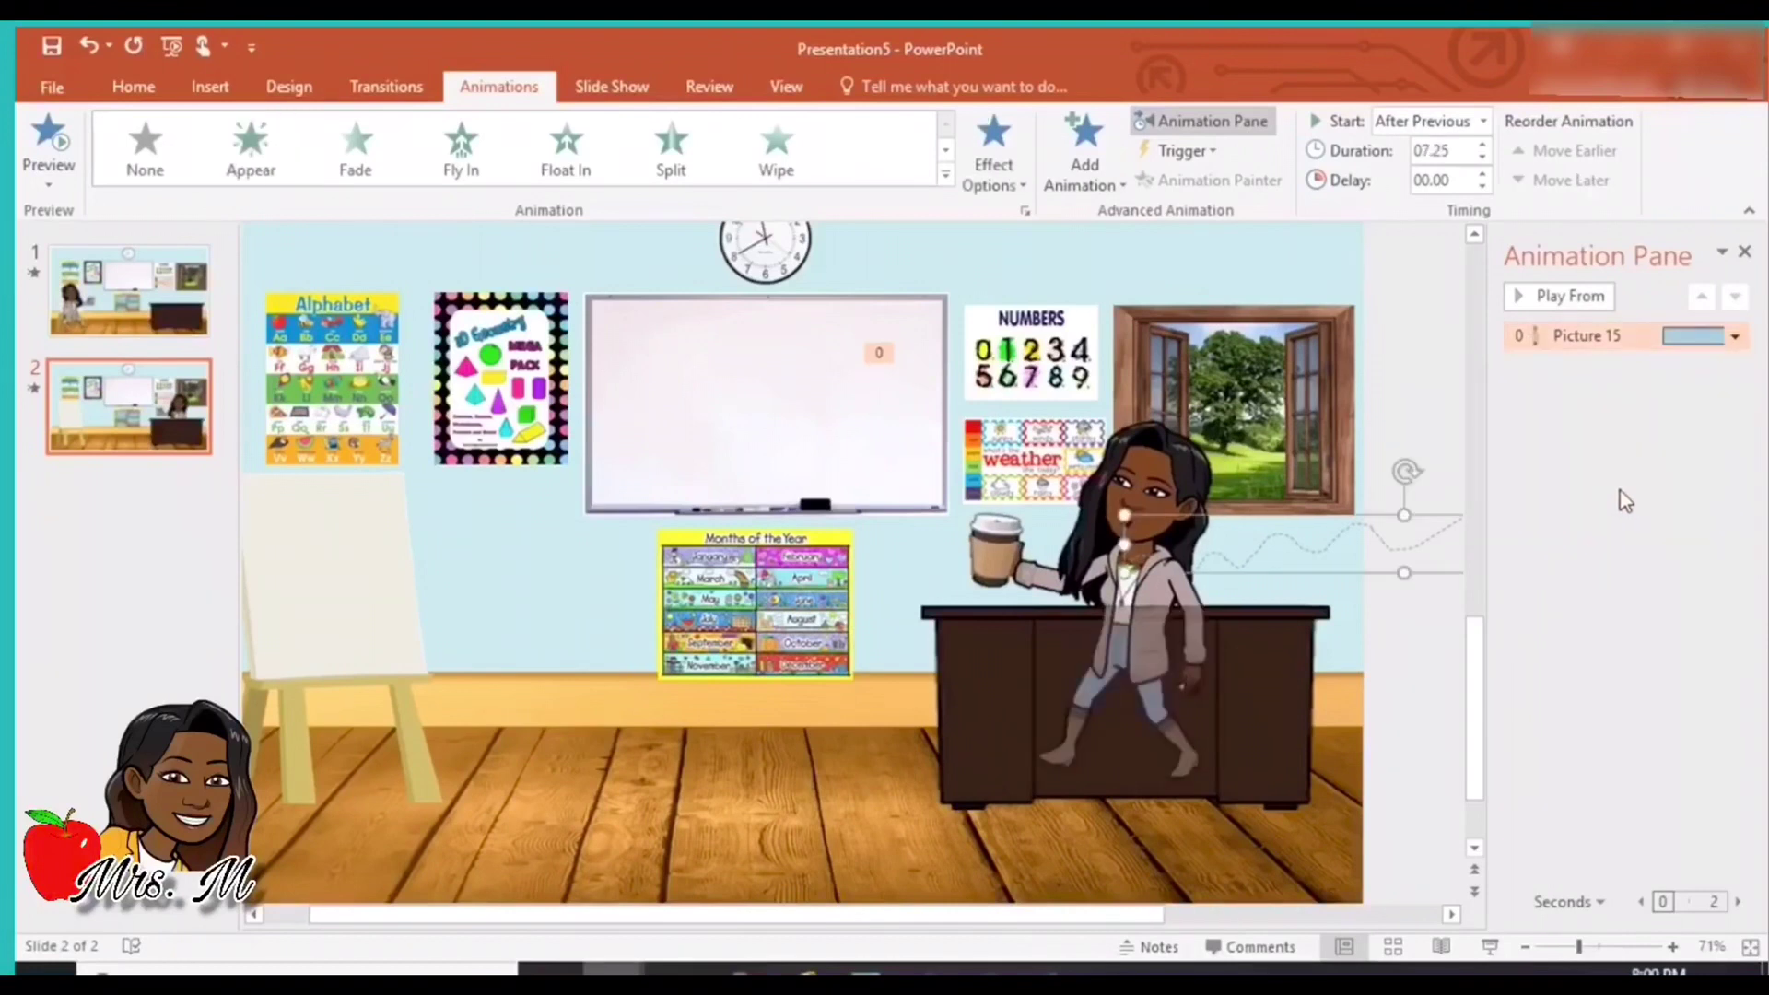
left_click(1733, 335)
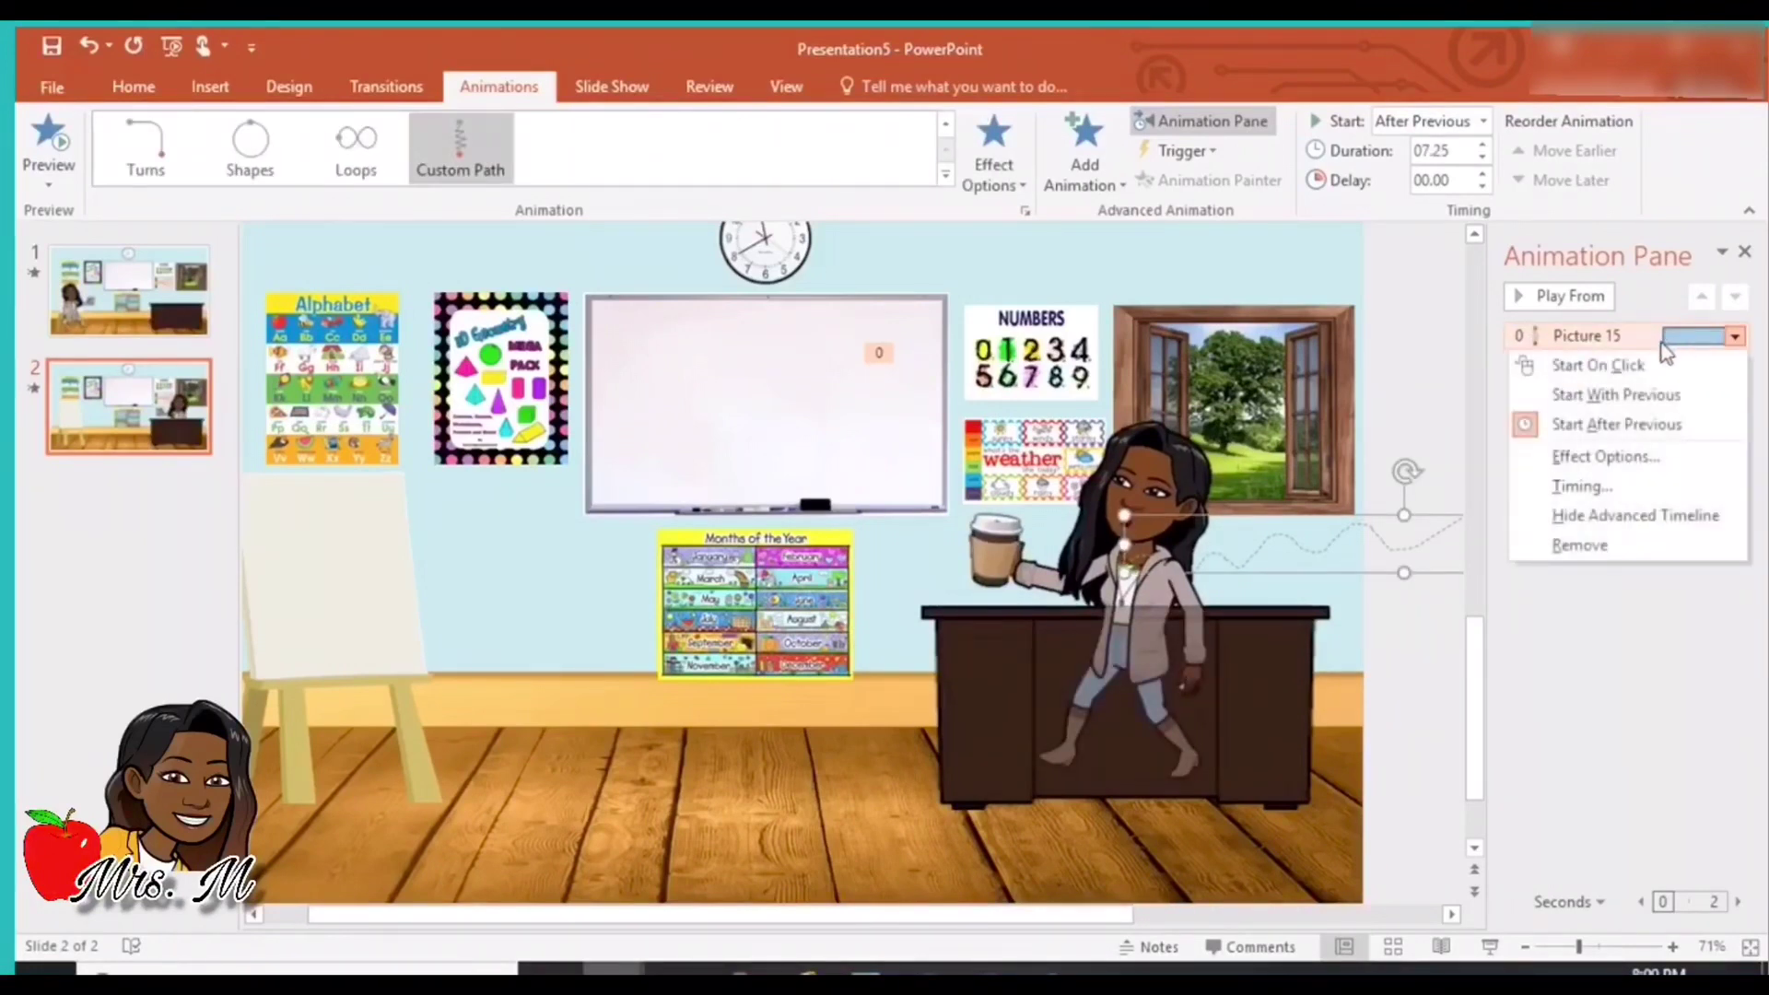
left_click(1601, 549)
Give the teacher an Appear entrance followed by a Teeter emphasis.
left_click(1189, 562)
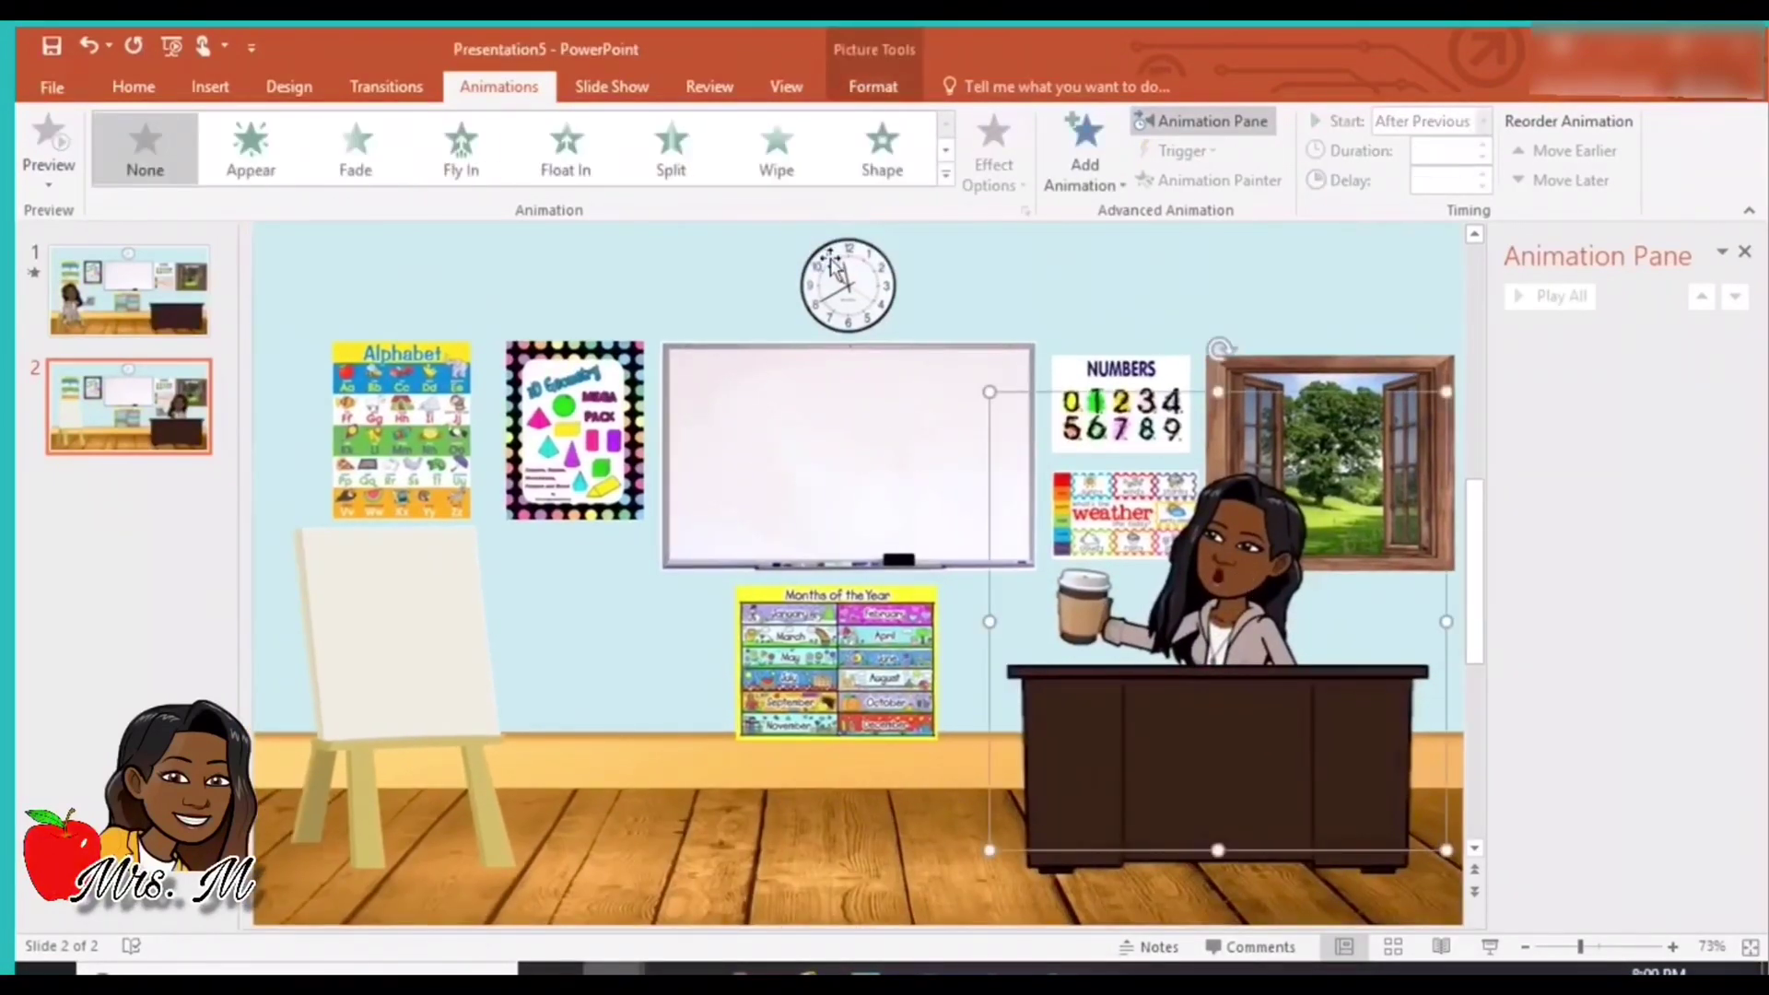
left_click(1087, 148)
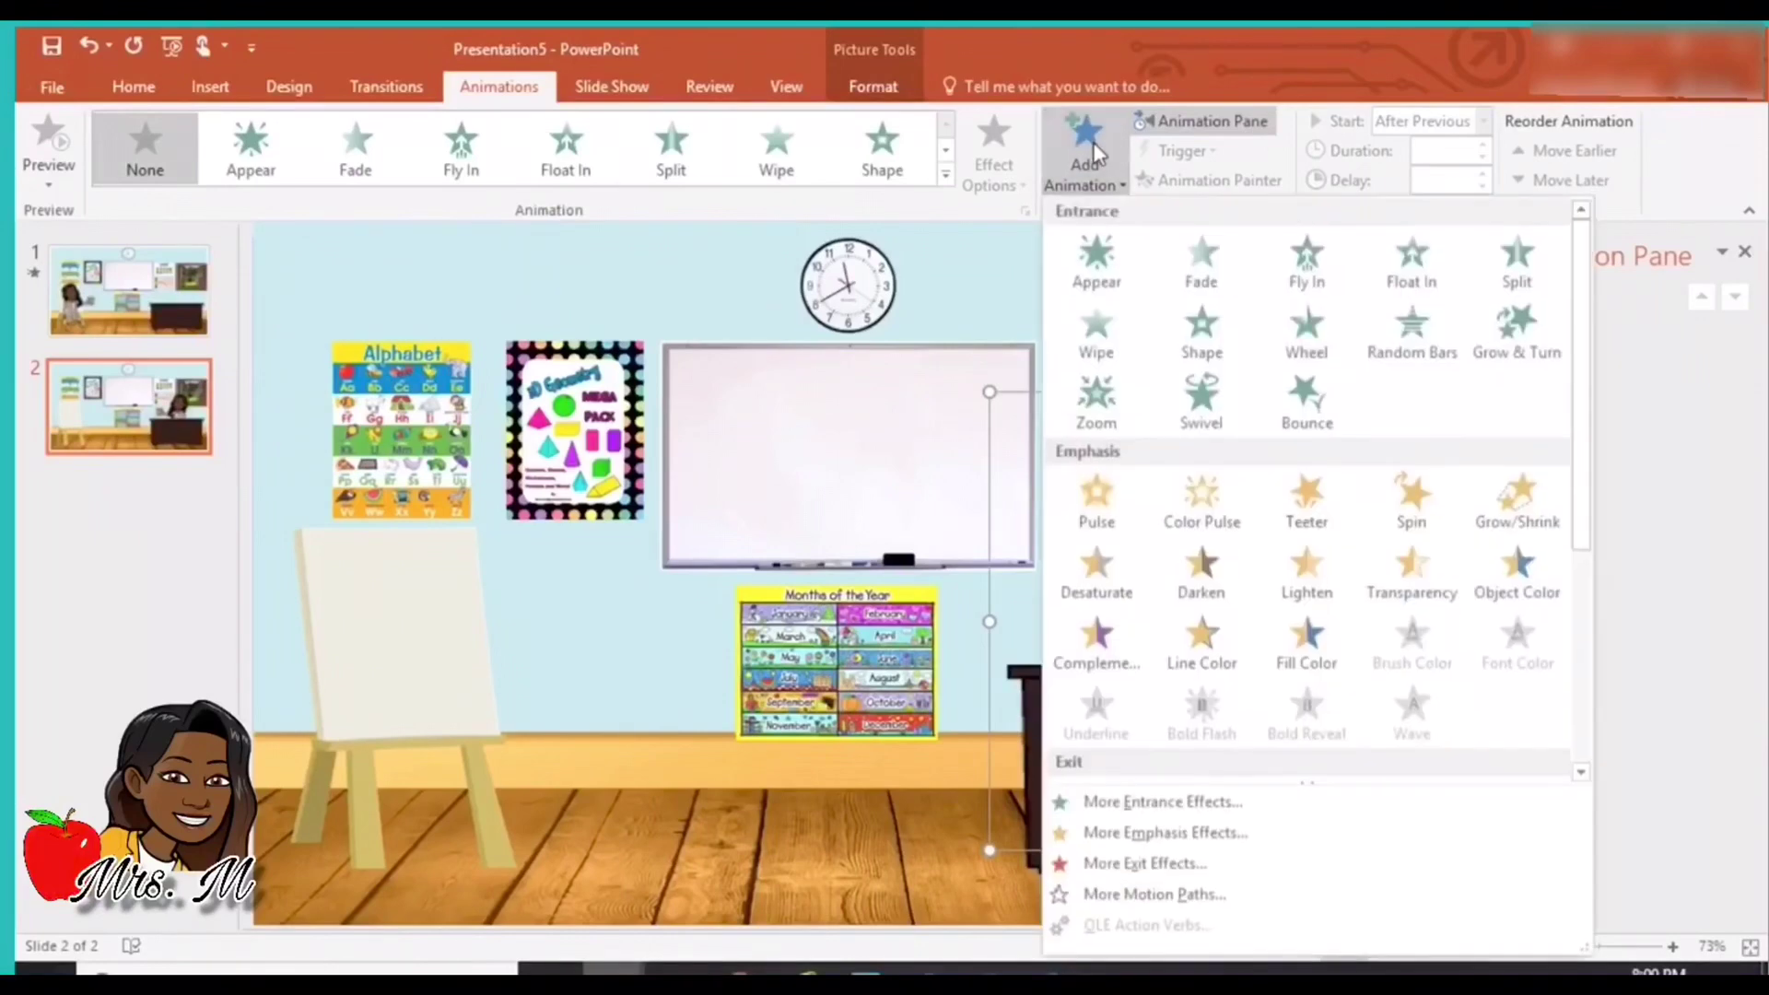
left_click(1098, 274)
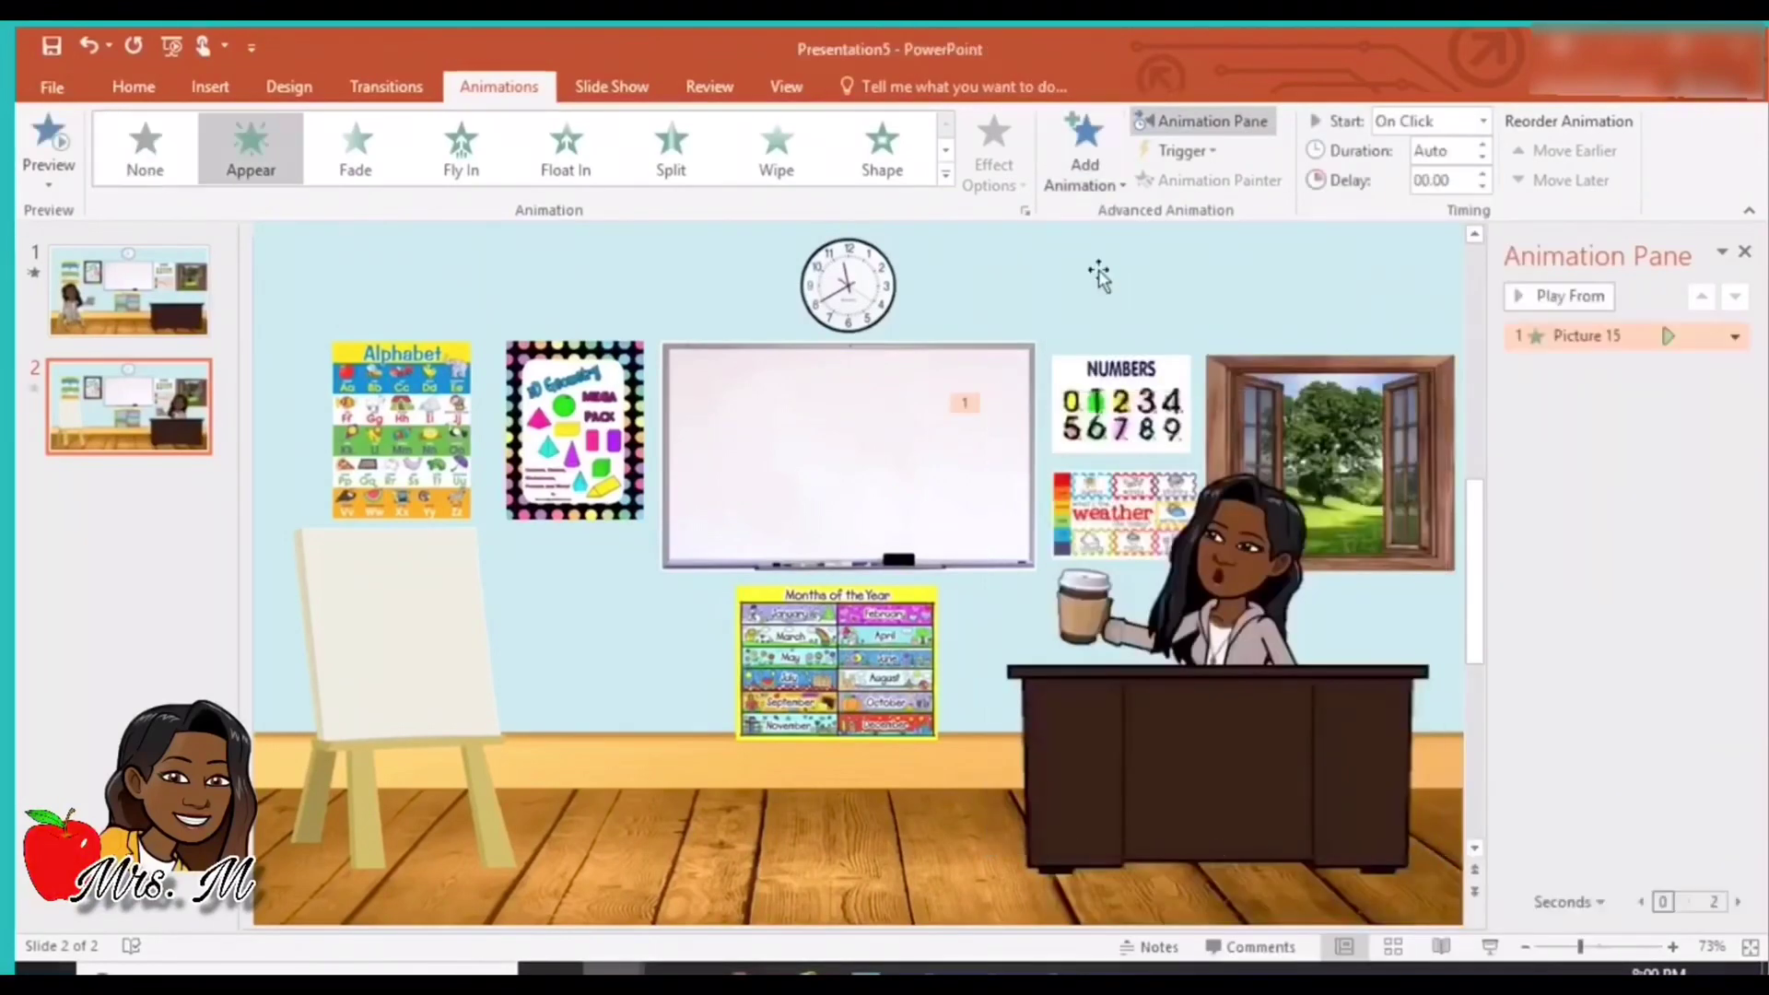
left_click(1087, 147)
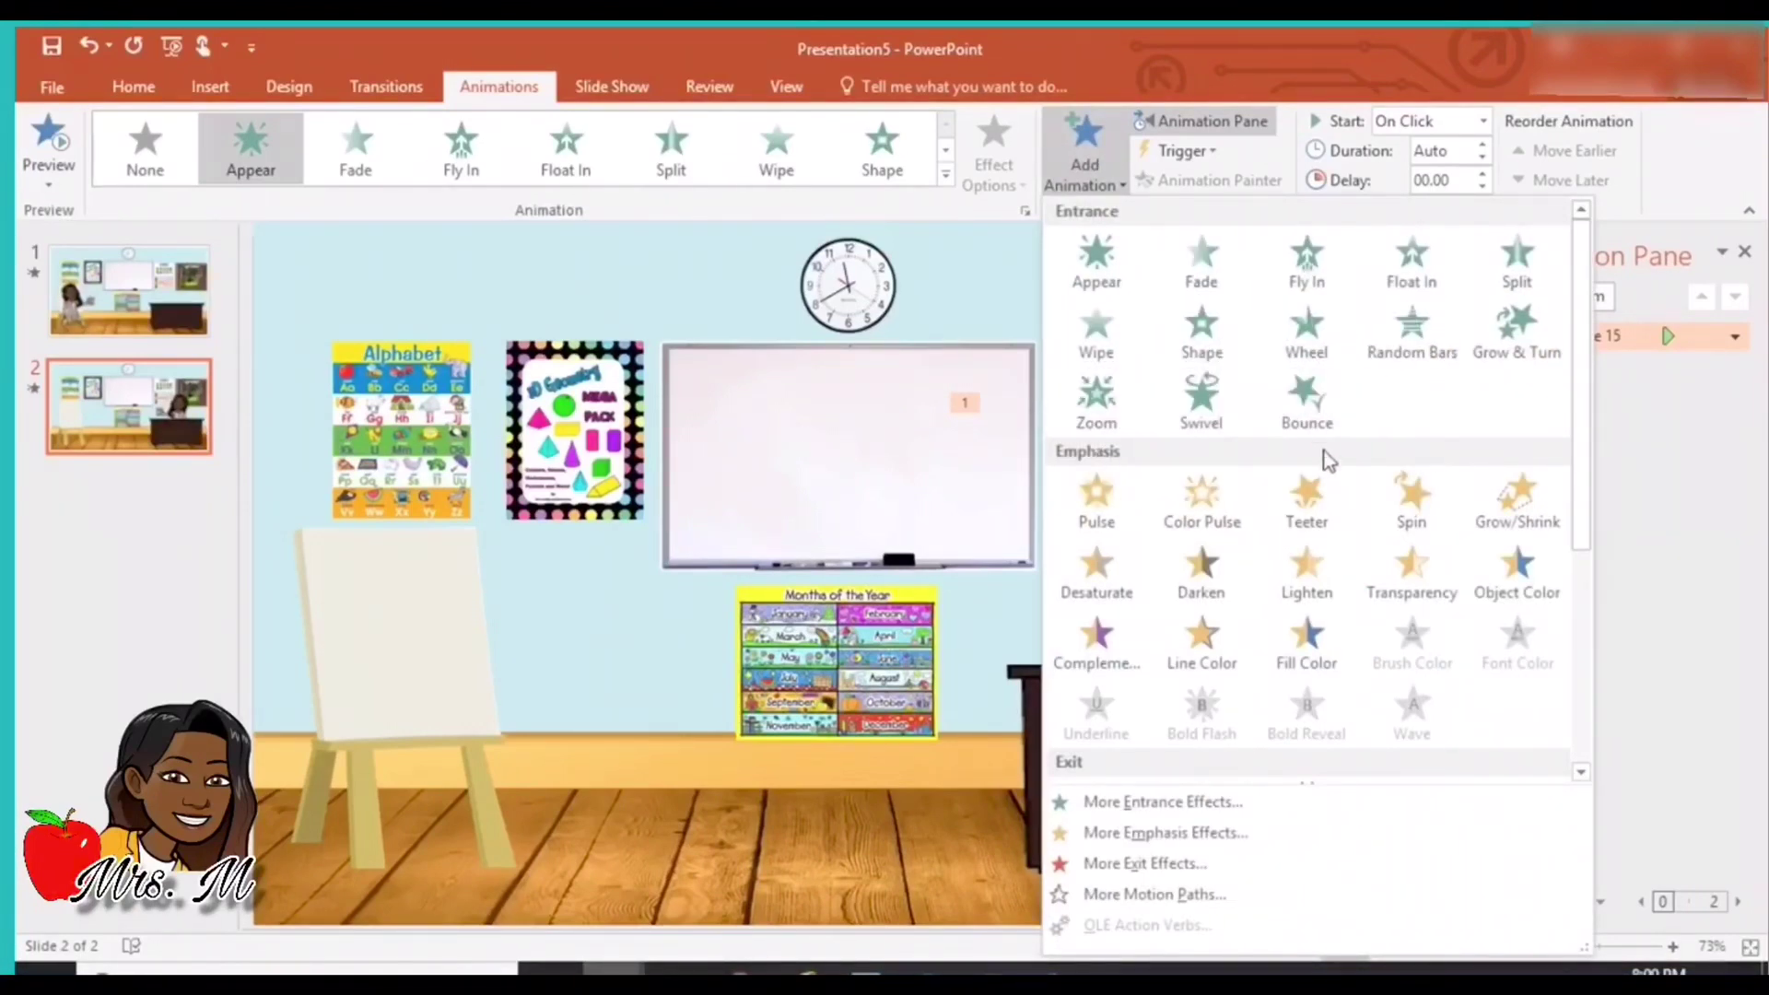
left_click(1317, 500)
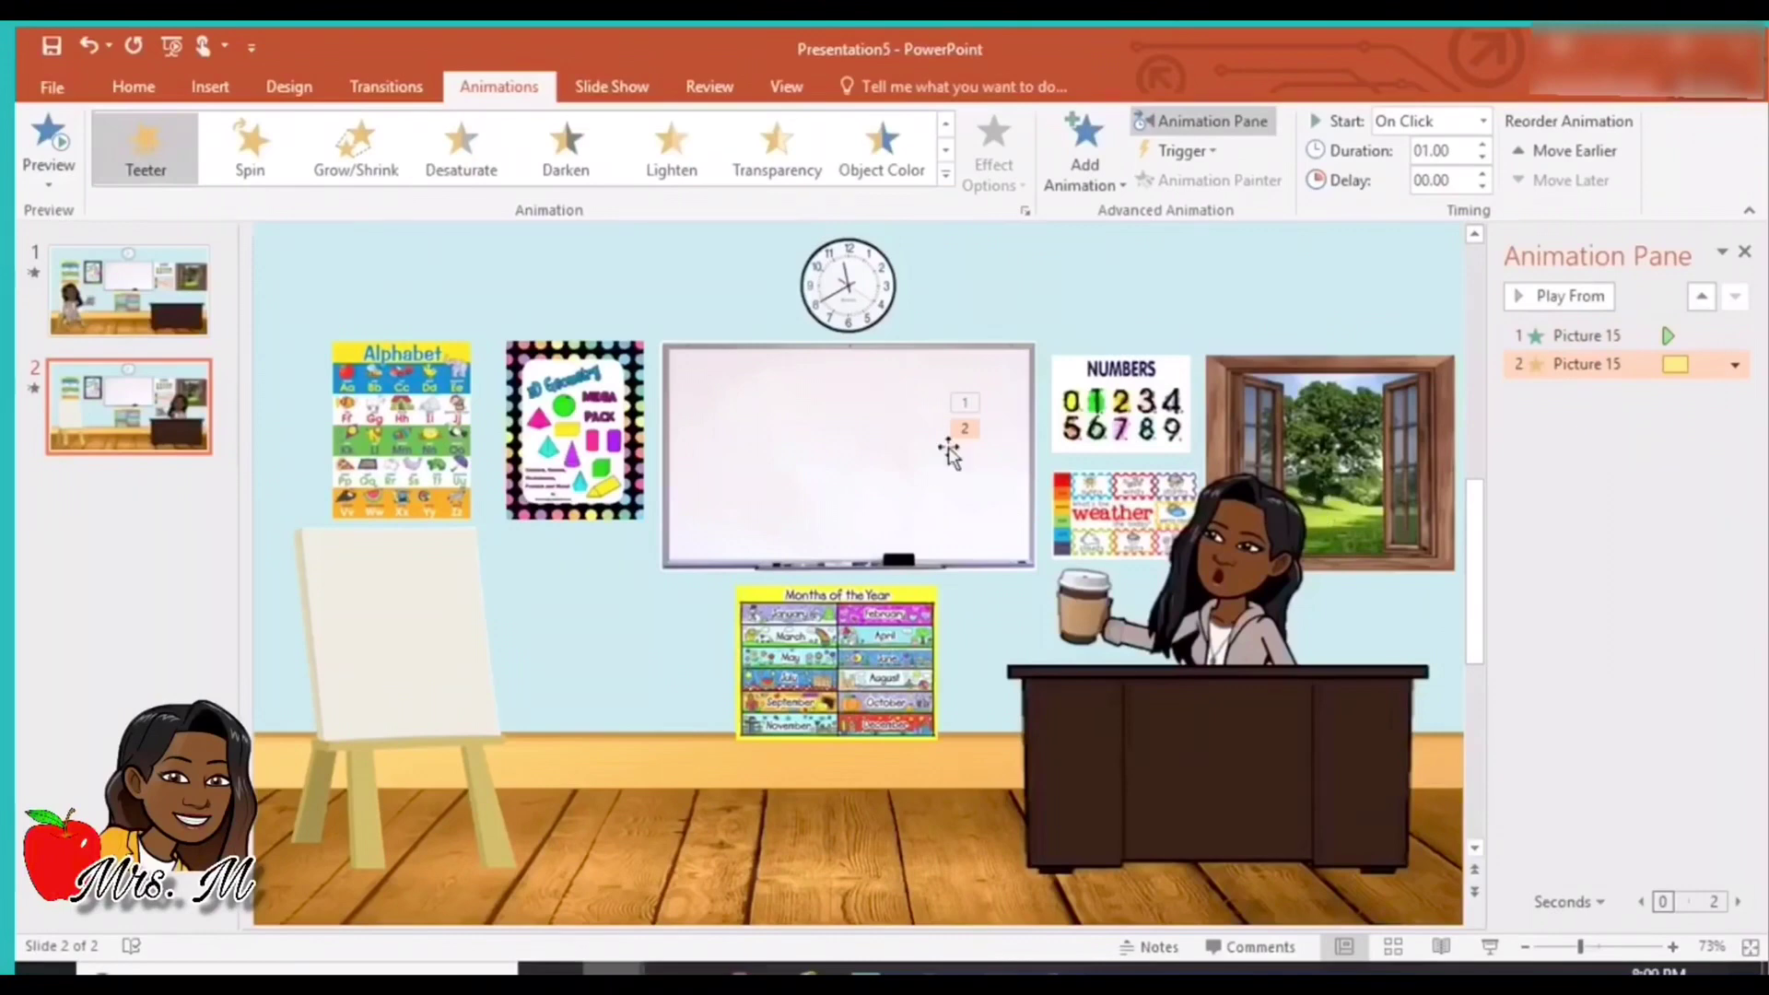
left_click(29, 140)
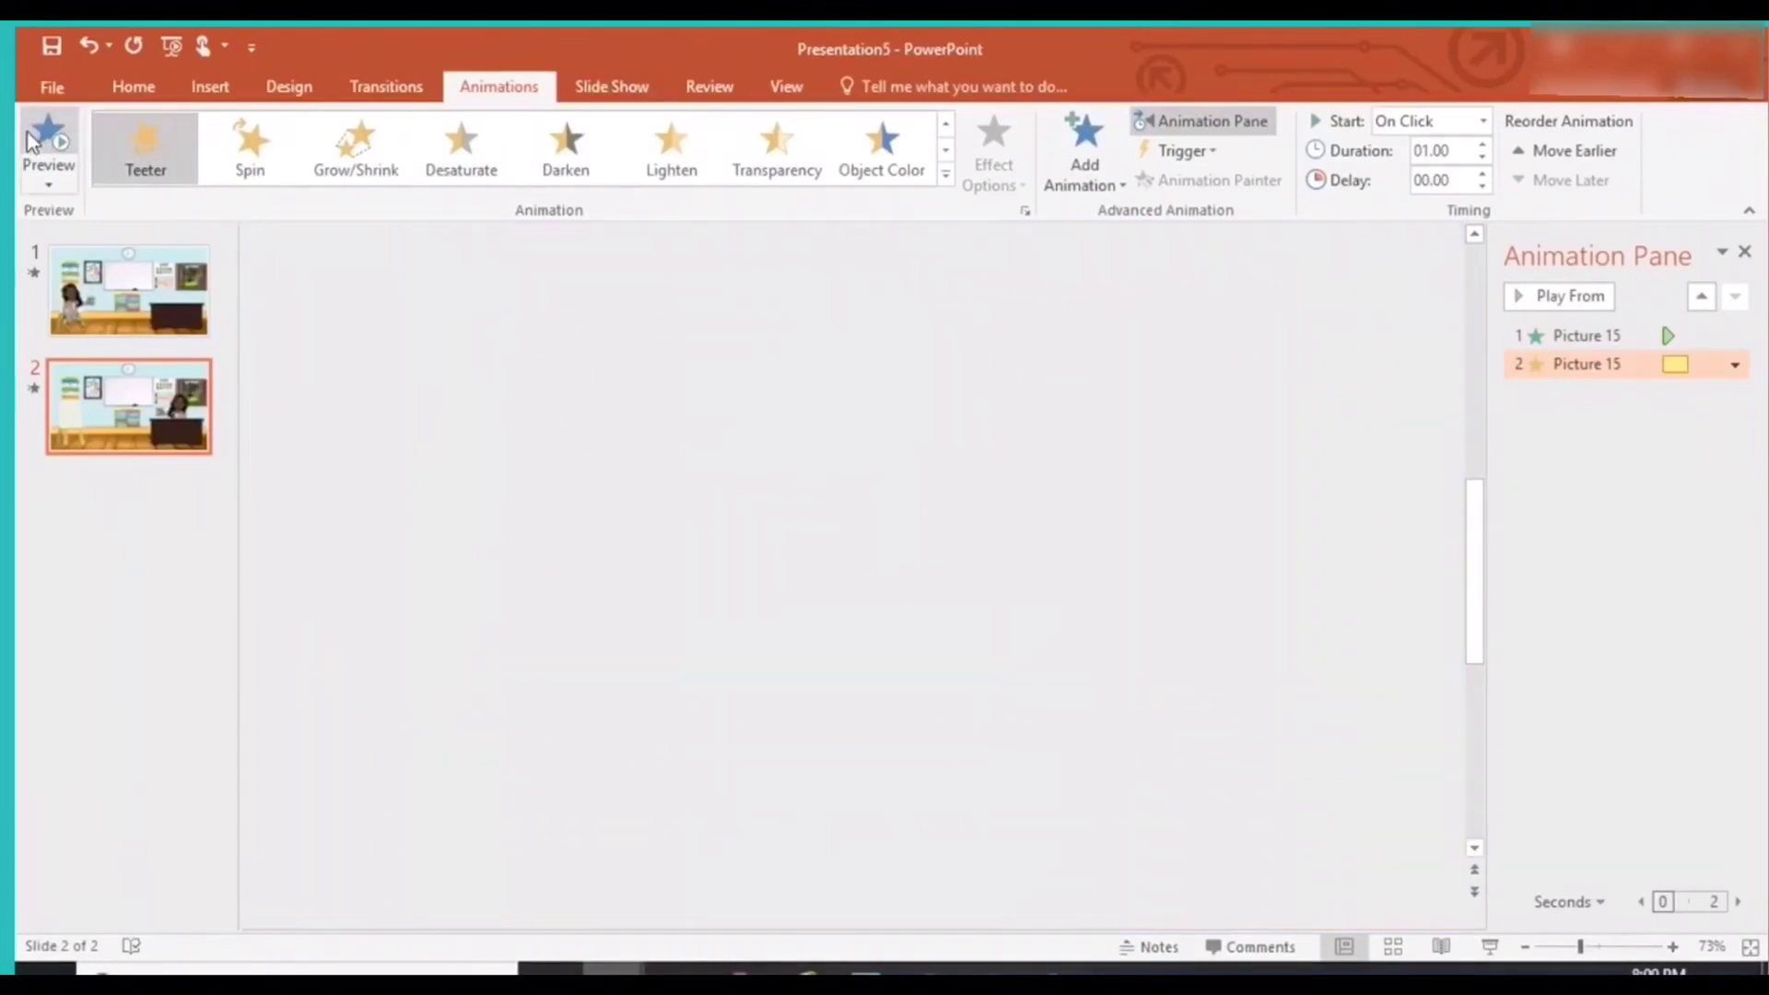